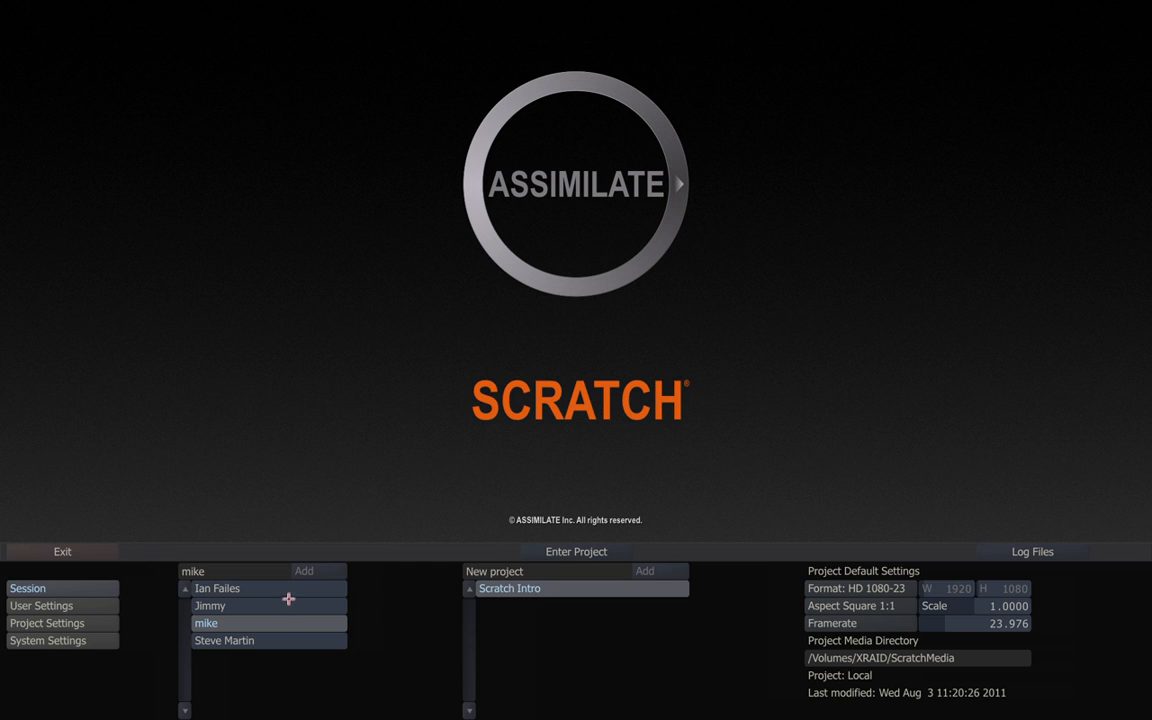
Open User Settings and review the menu style list, keeping the Circular Menu.
click(60, 606)
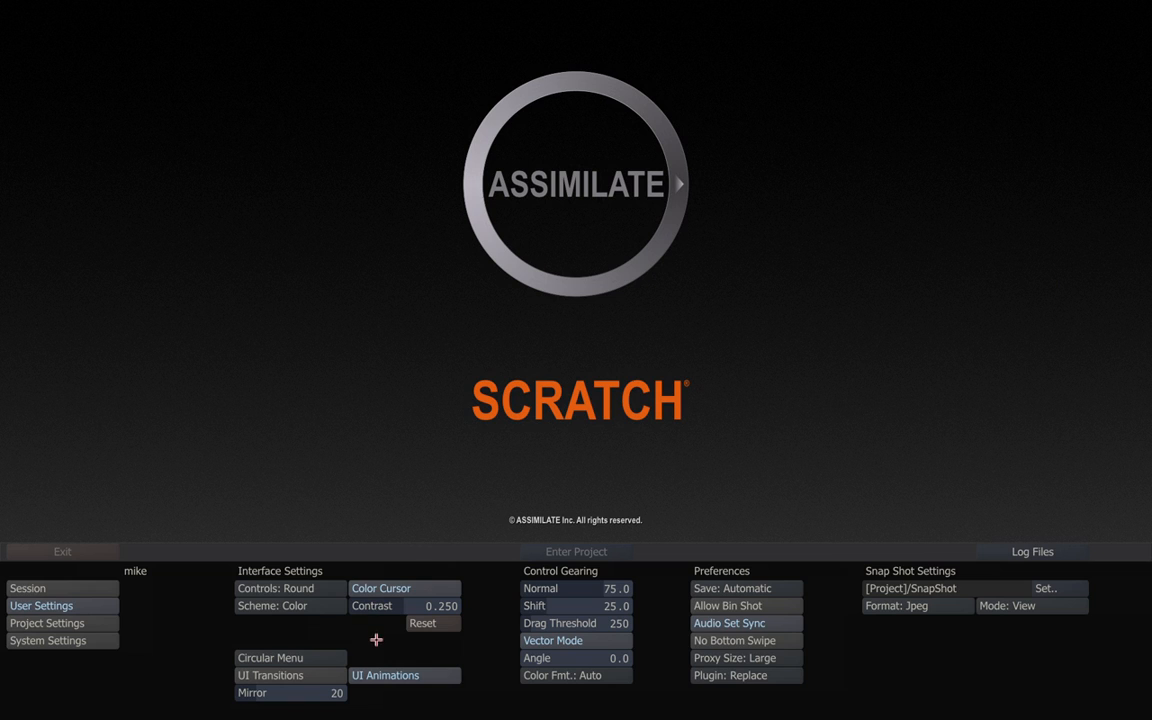
click(289, 654)
click(289, 655)
click(289, 657)
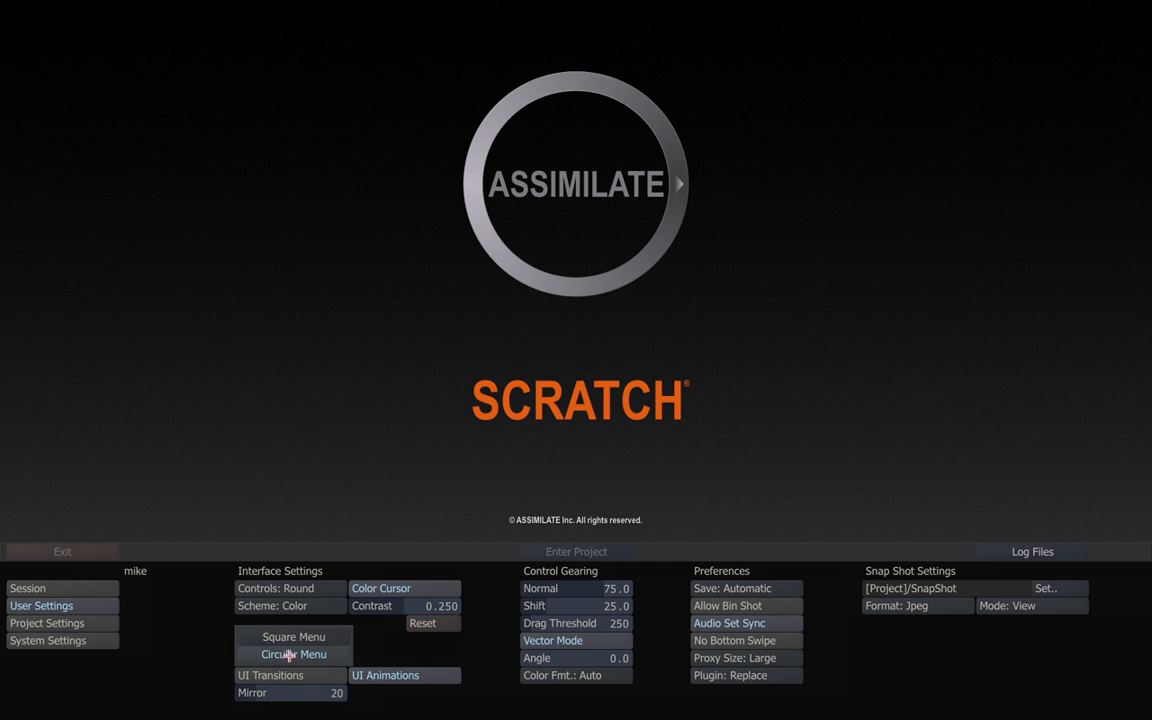
click(289, 655)
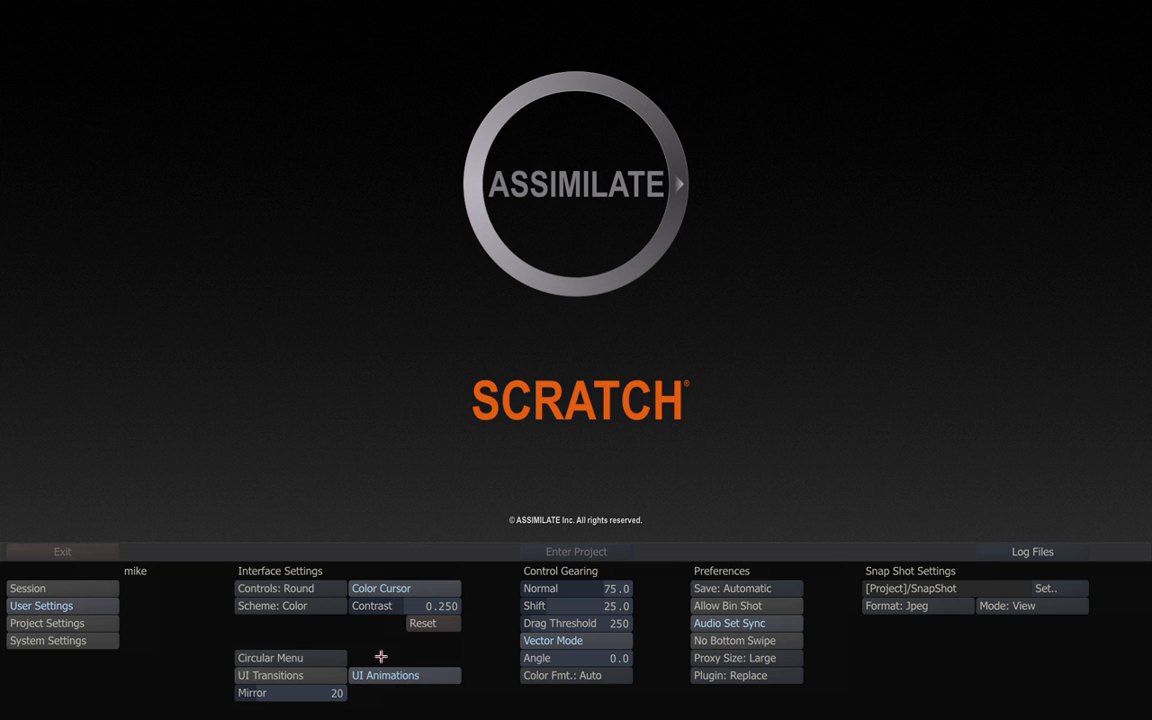
Switch Controls to Square, then set them back to Round.
click(314, 588)
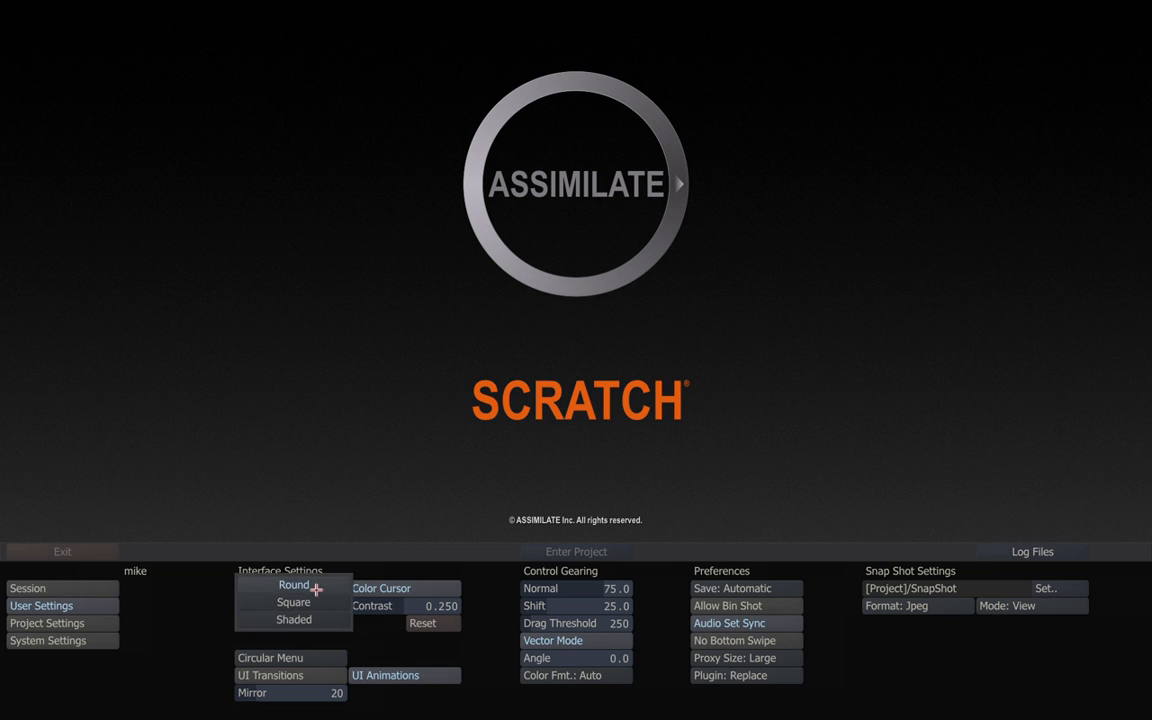
click(314, 599)
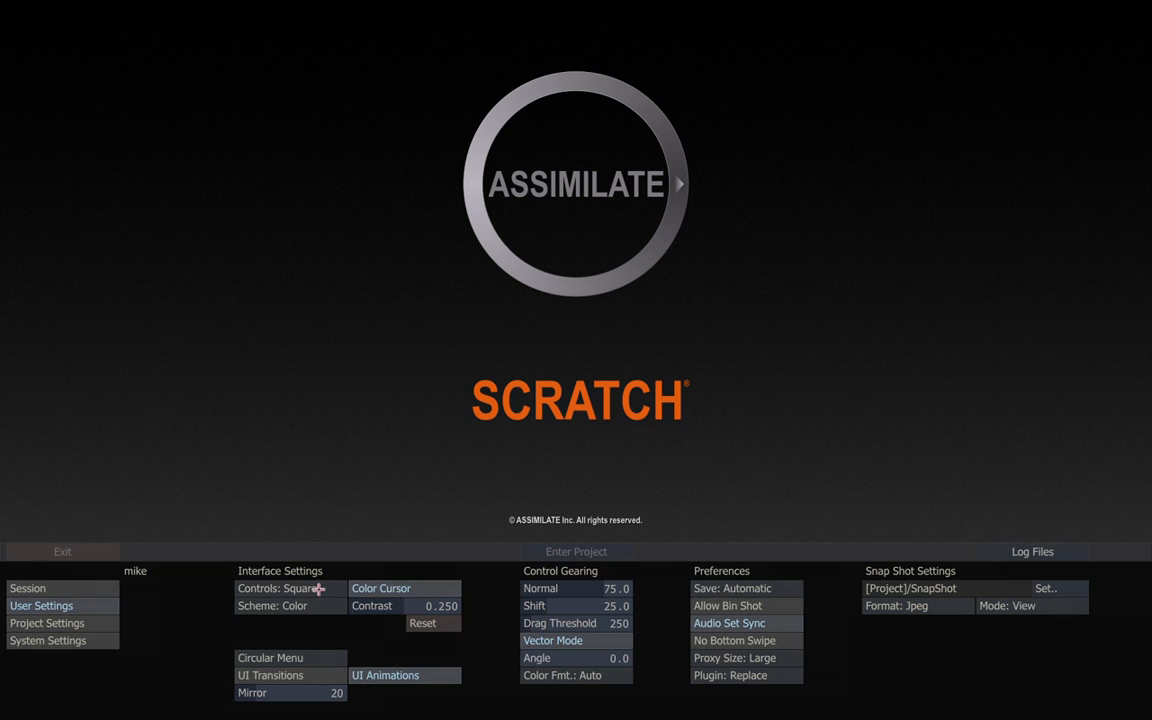
click(318, 587)
click(318, 570)
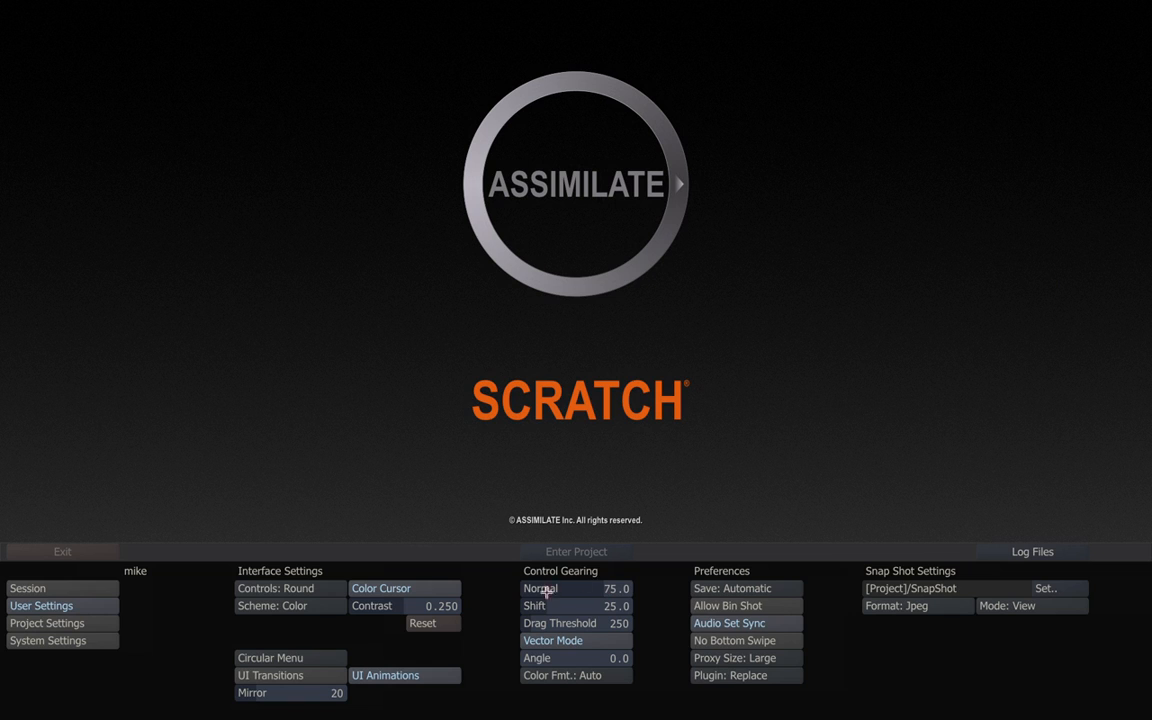
drag(611, 588, 605, 588)
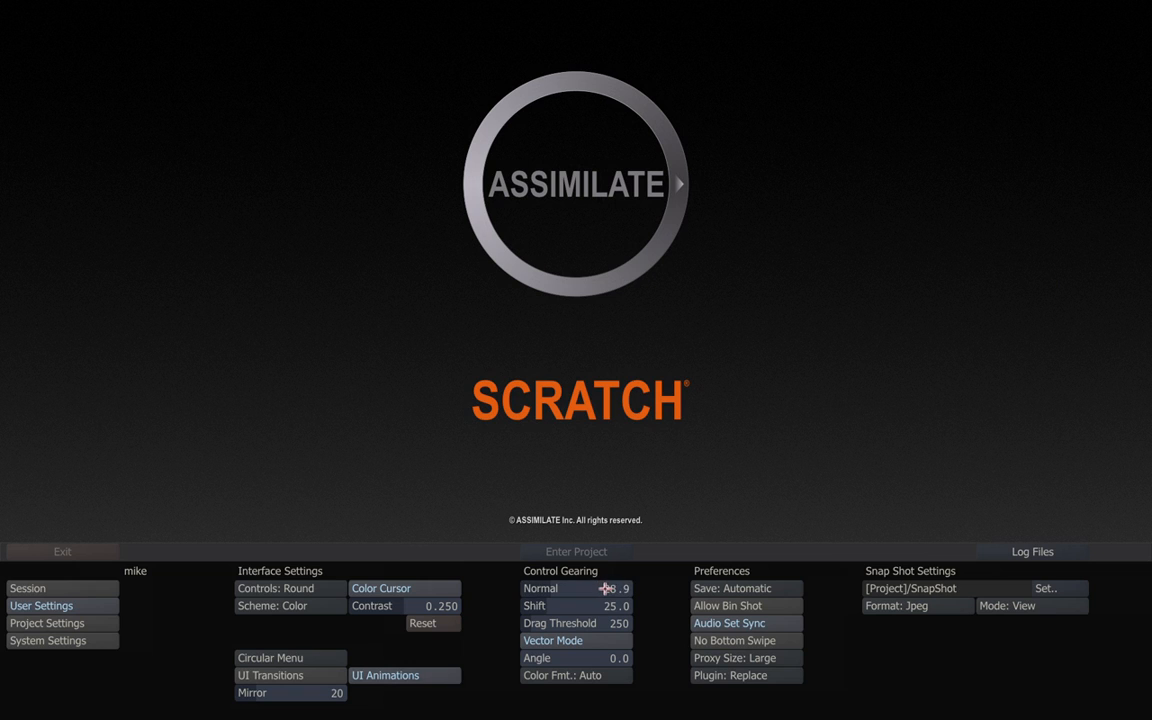
click(617, 589)
click(563, 511)
click(563, 494)
click(651, 477)
click(617, 589)
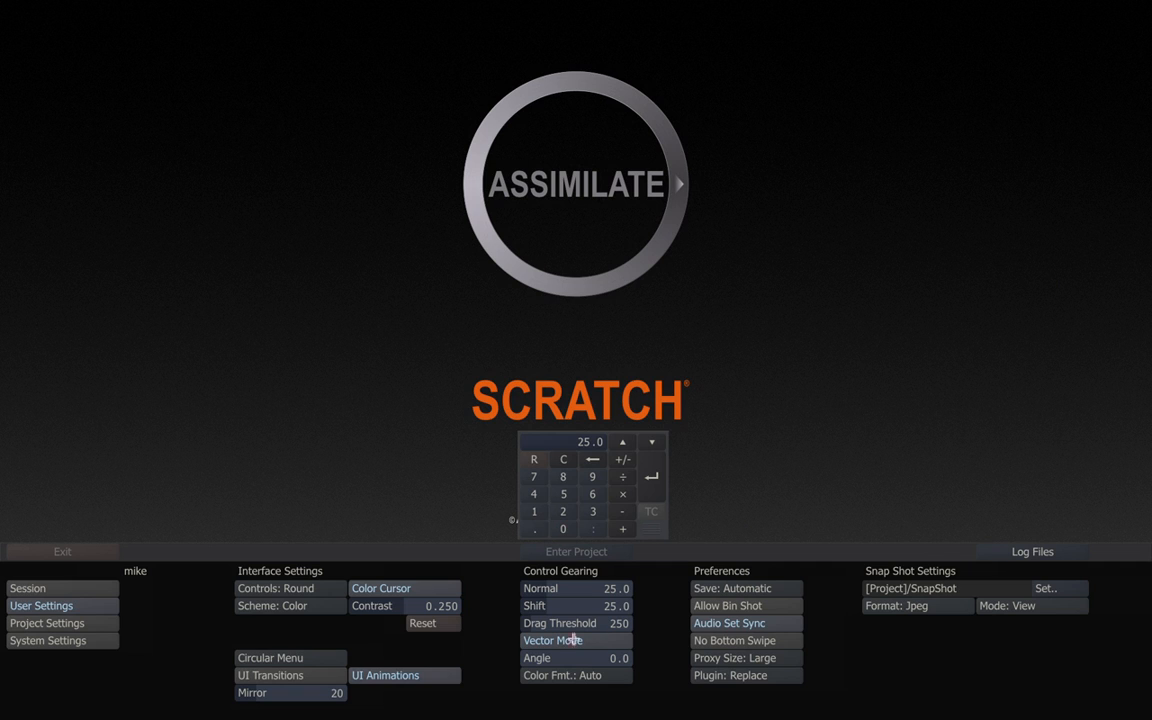
text(1)
key(Return)
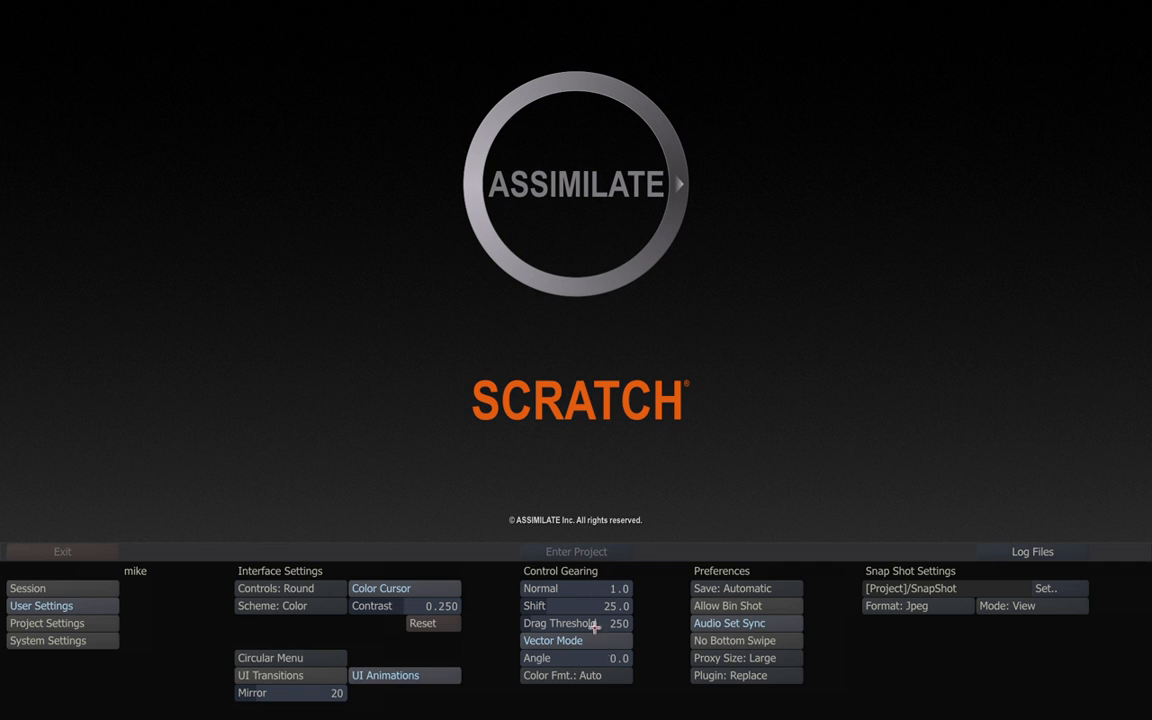
click(607, 591)
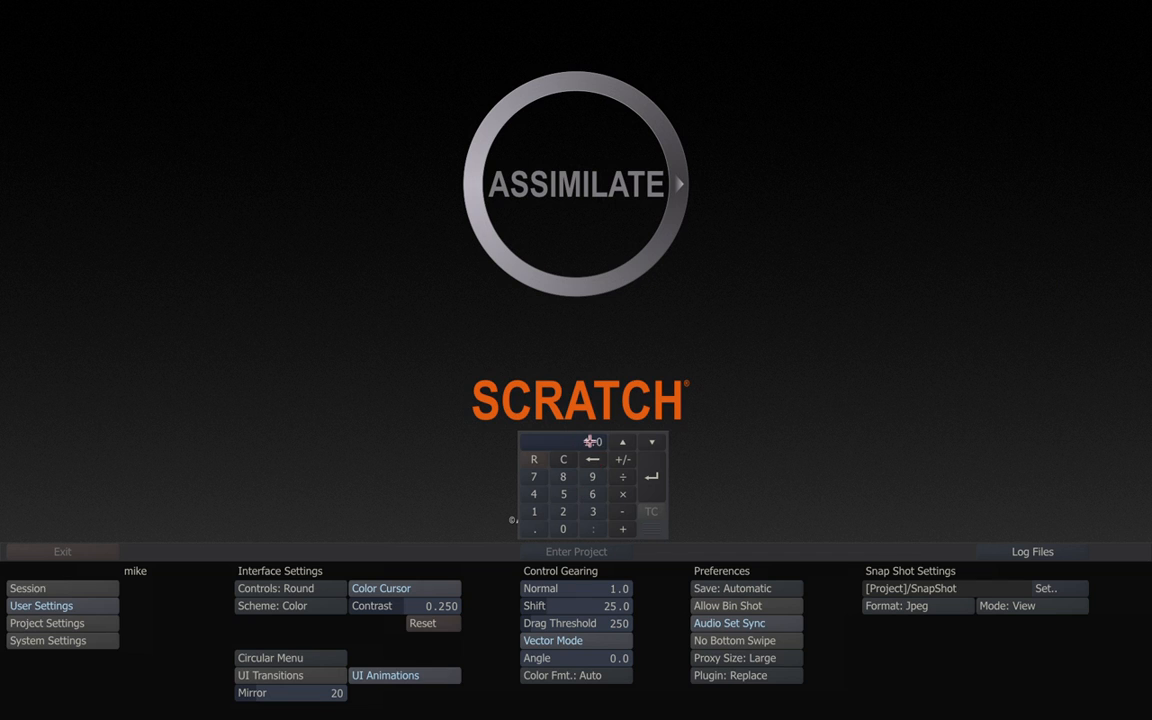
text(25)
key(Return)
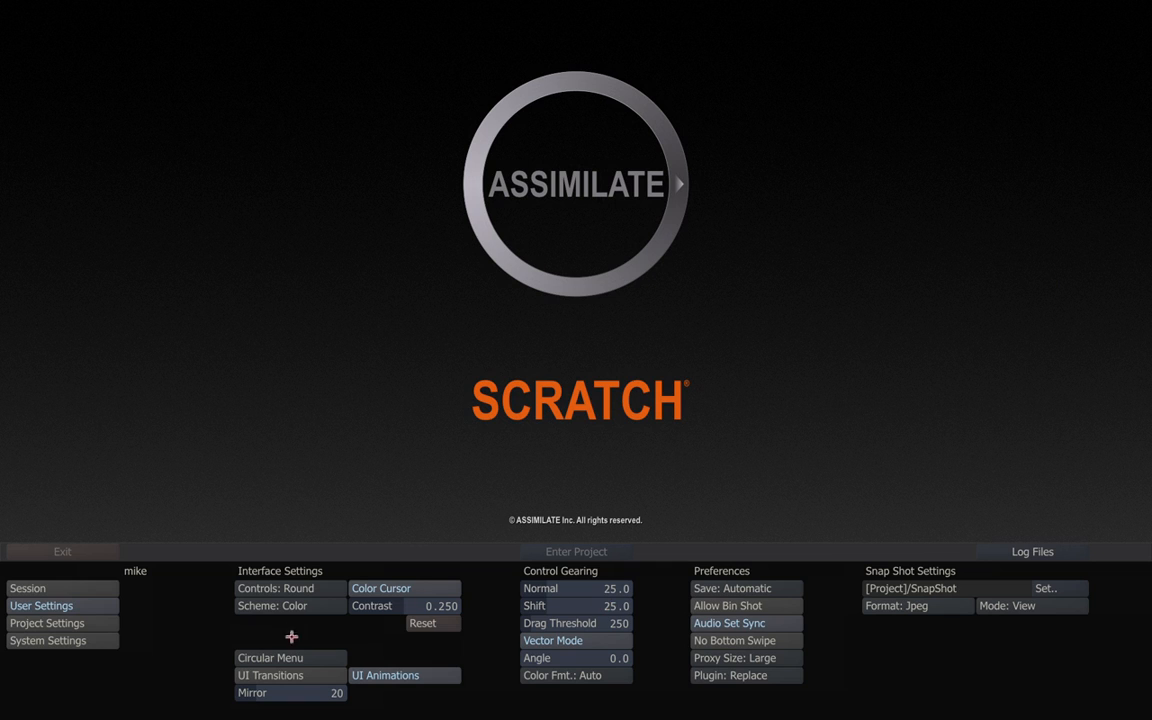
click(699, 623)
drag(612, 589, 601, 589)
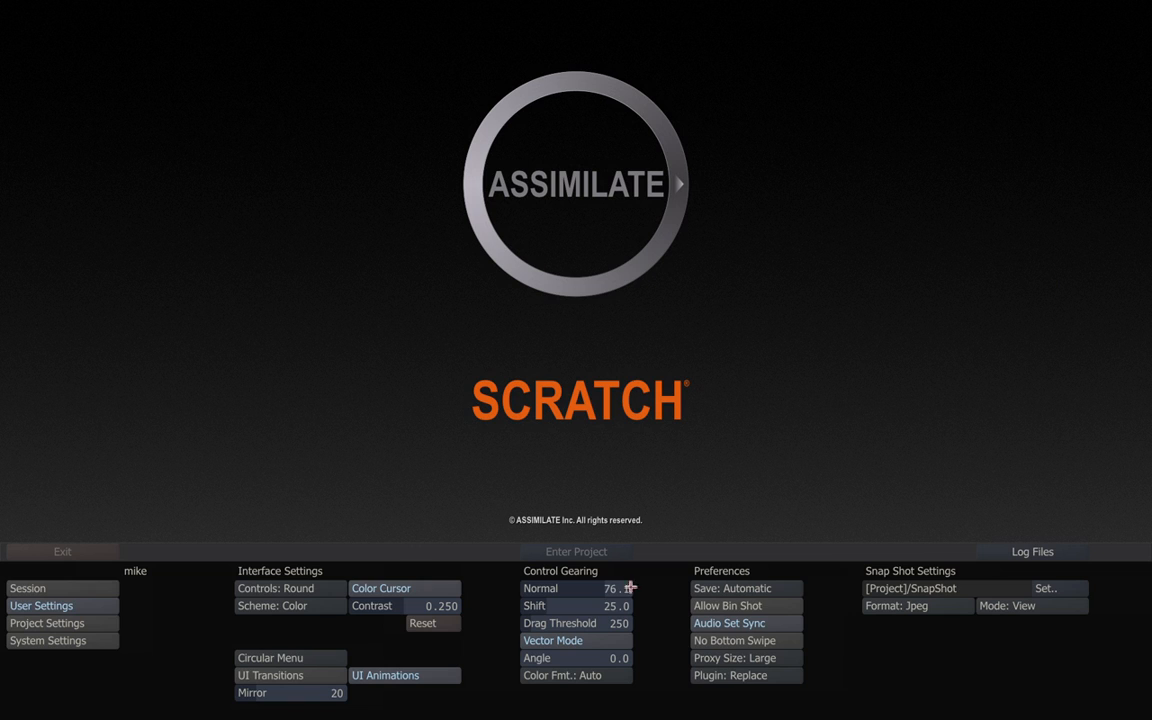
drag(597, 588, 596, 587)
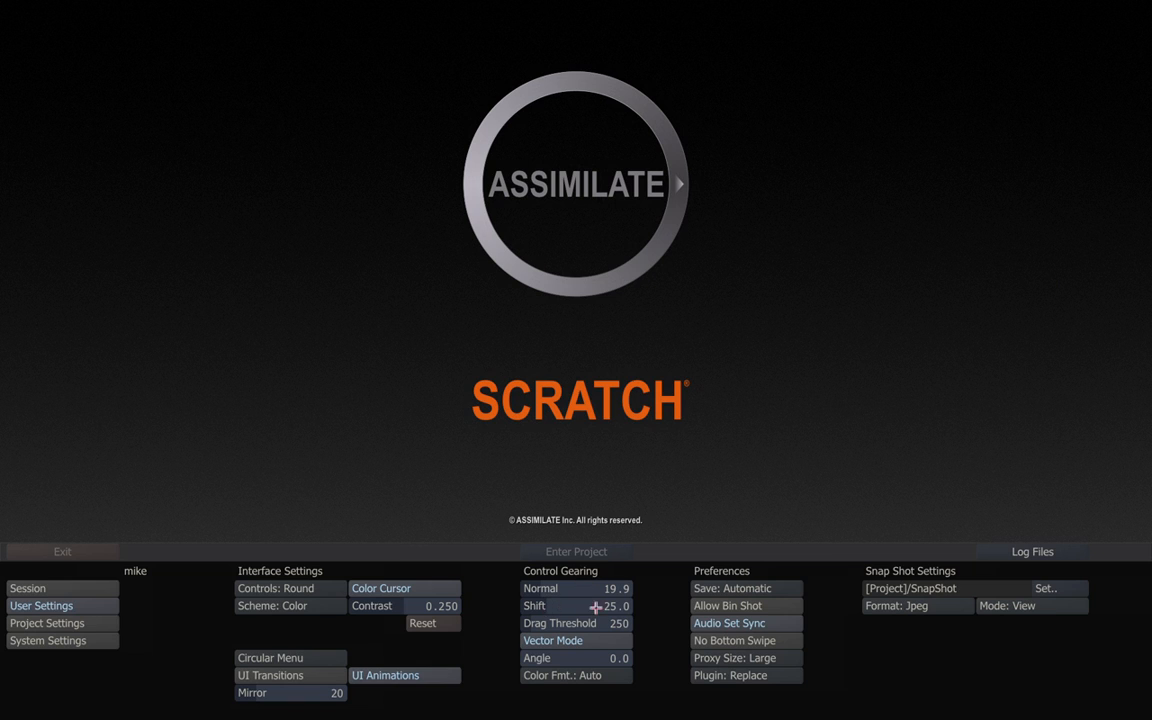
drag(540, 589, 634, 597)
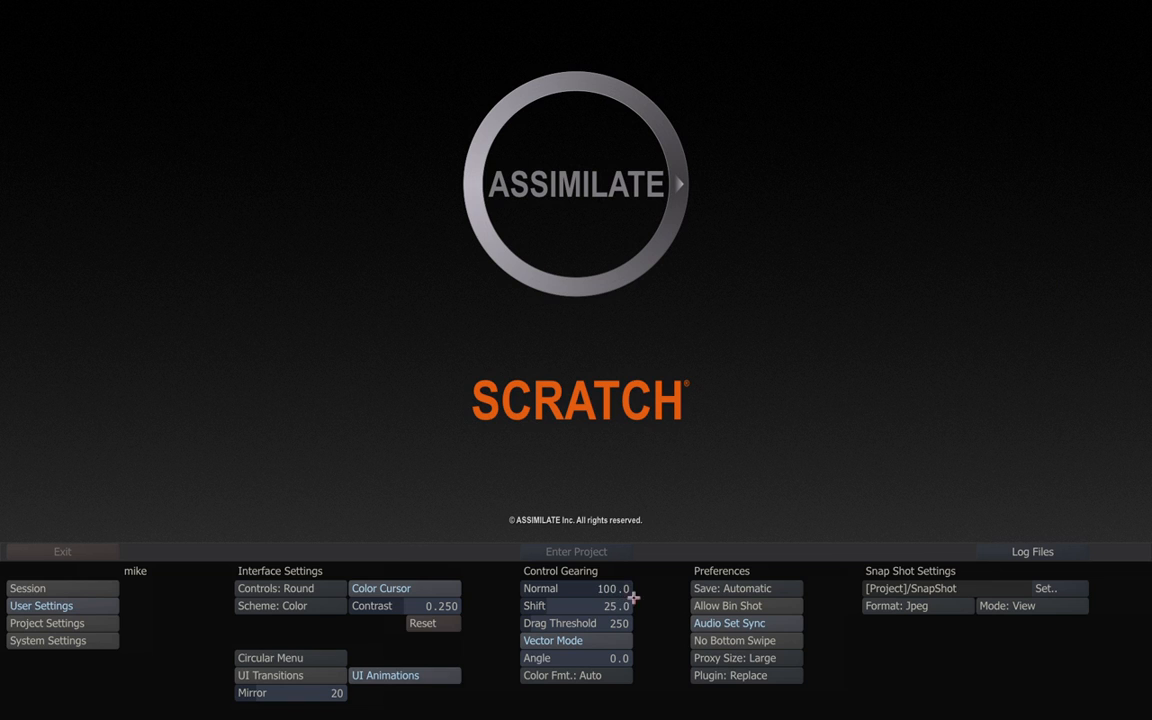
click(621, 588)
click(534, 476)
click(563, 493)
click(652, 477)
Keep HD 1080-23 as the format in Project Settings, then go back to the Session page.
click(42, 622)
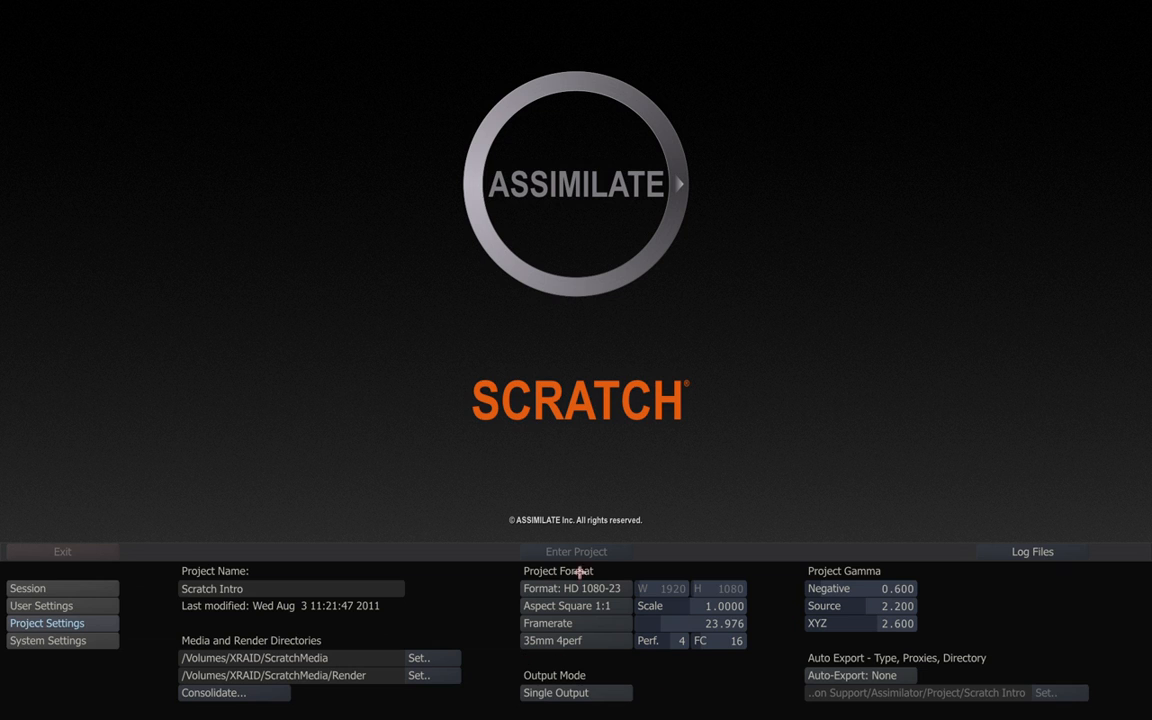
click(621, 593)
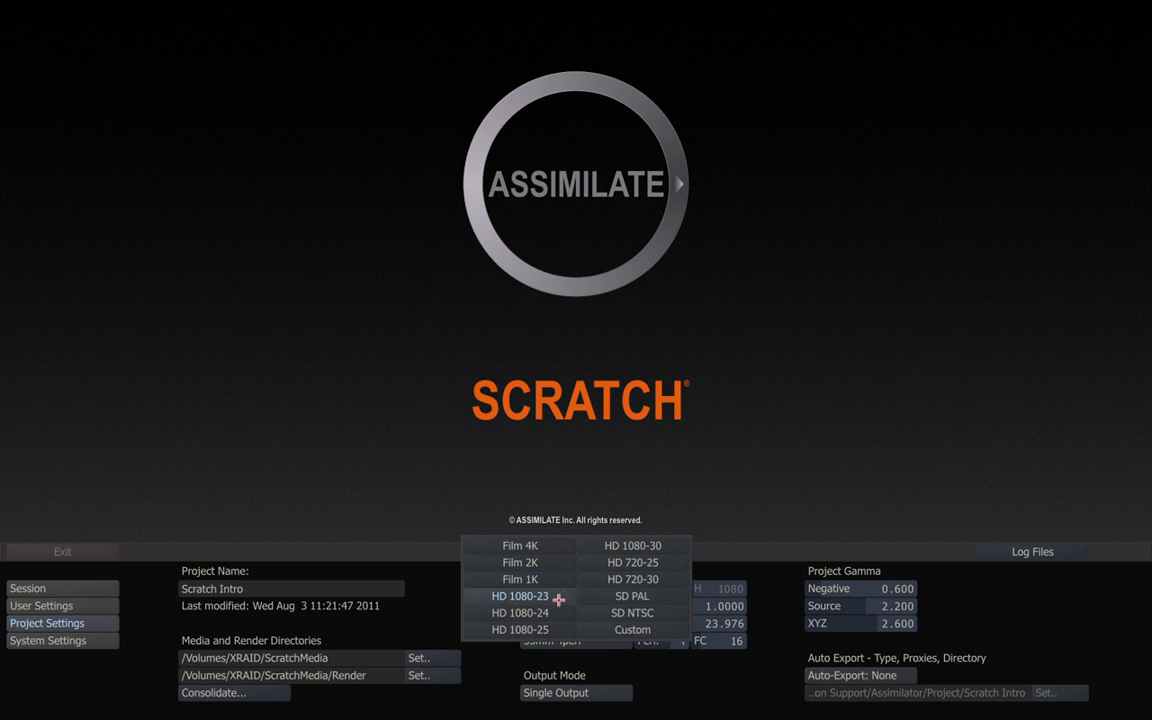
click(558, 598)
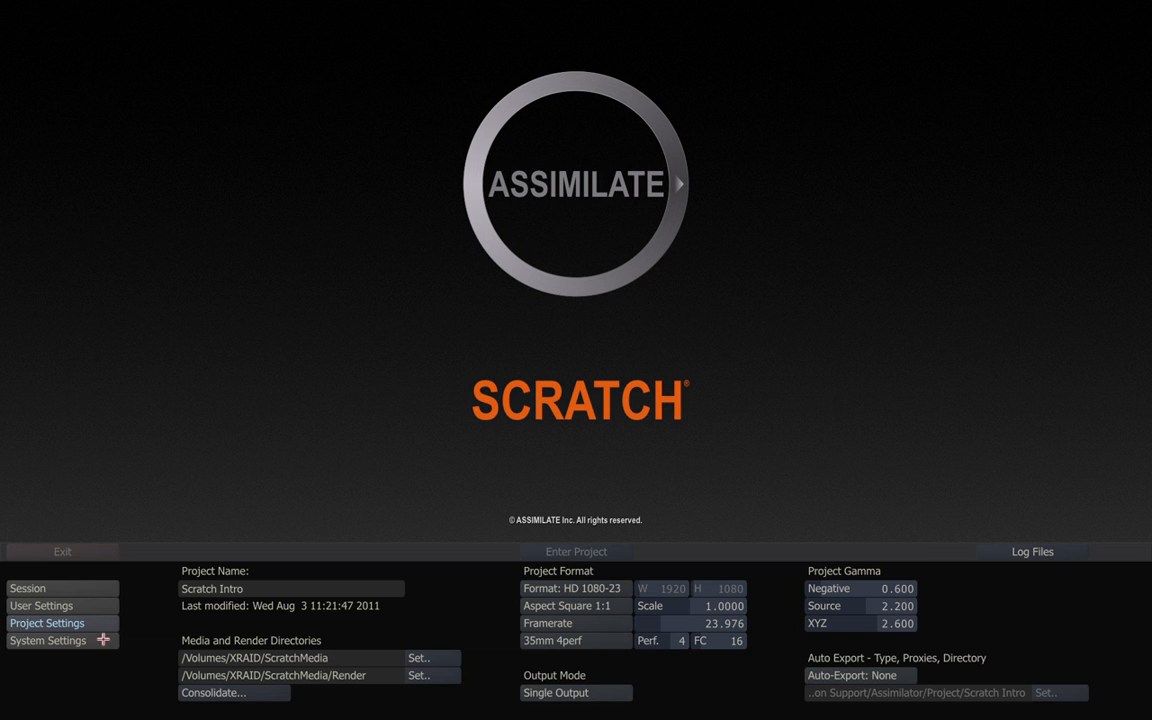
click(85, 589)
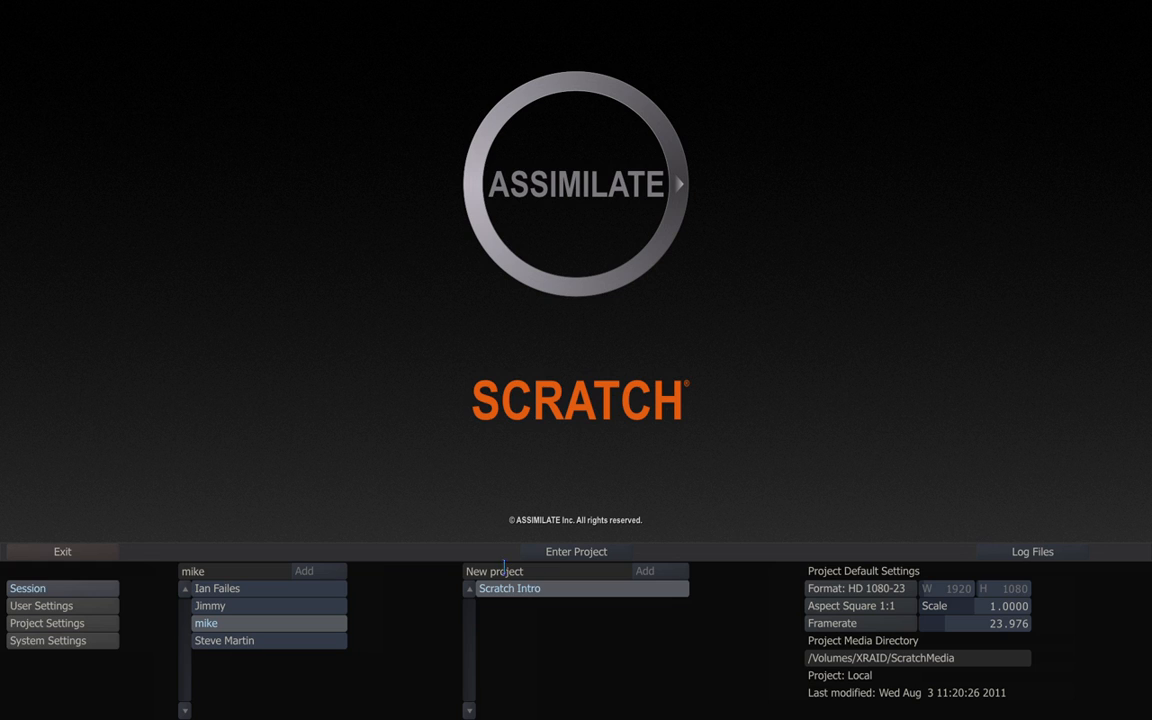
Enter Scratch Intro, open the MovingDaySegment construct and scrub to shot A003_C029.
click(562, 552)
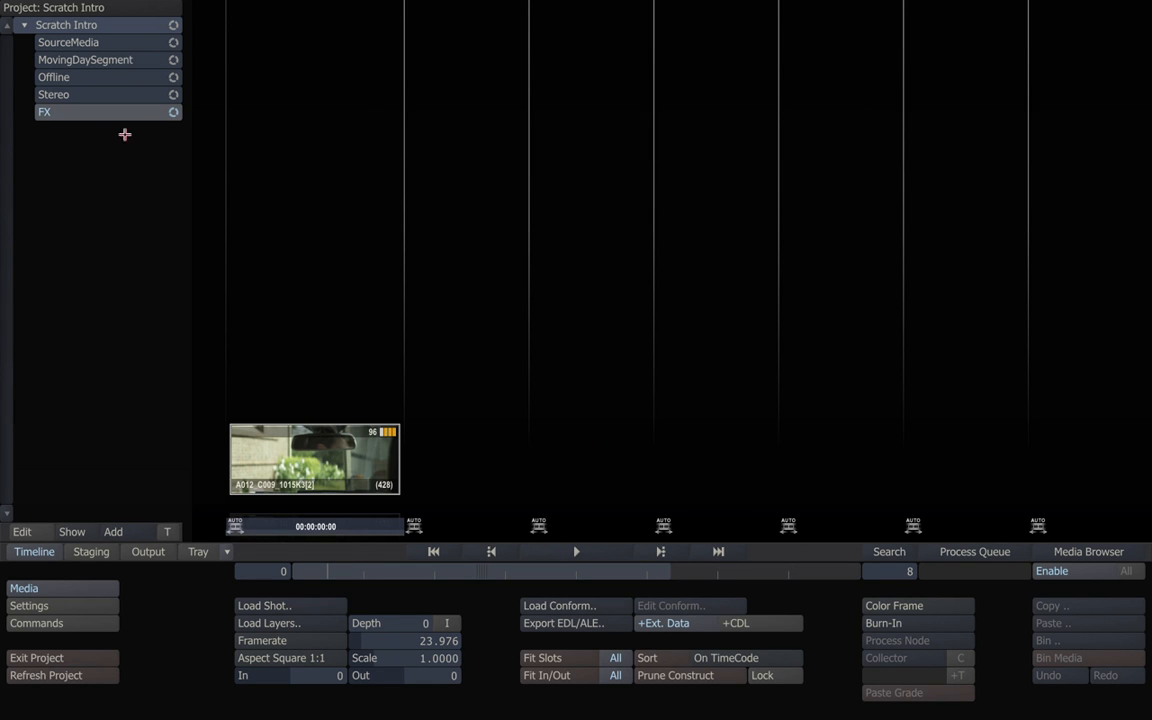
click(91, 64)
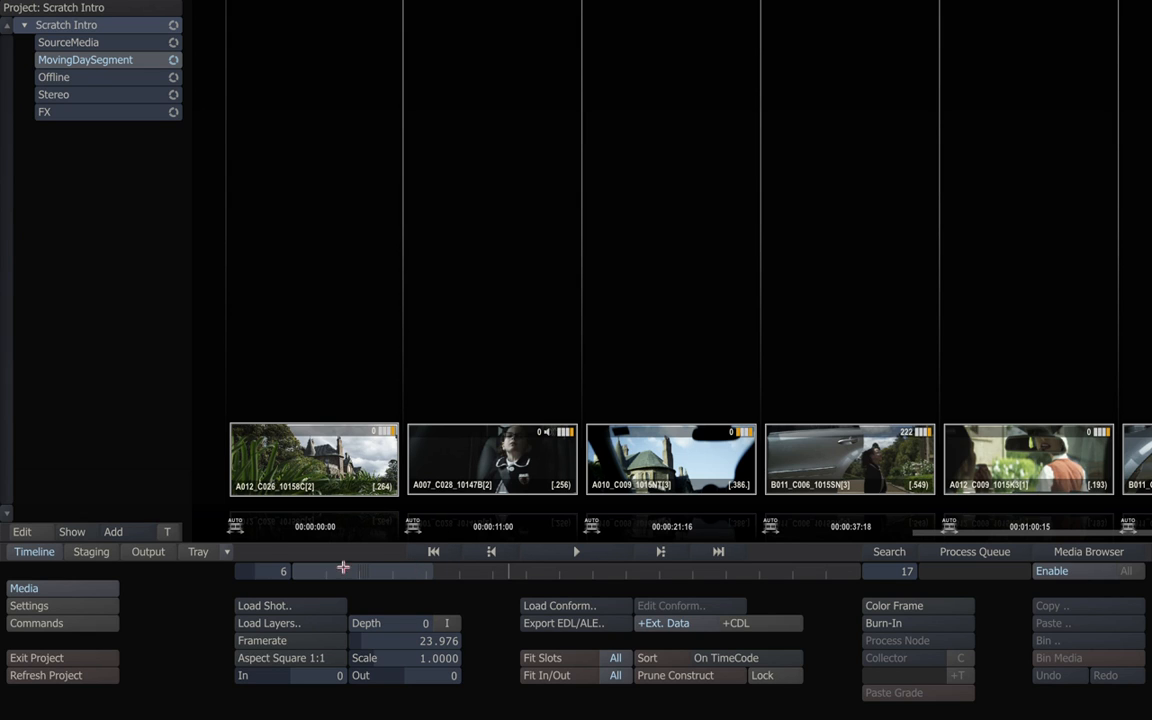
mouse_move(380, 566)
mouse_down()
mouse_move(740, 568)
mouse_move(369, 564)
mouse_up()
click(580, 550)
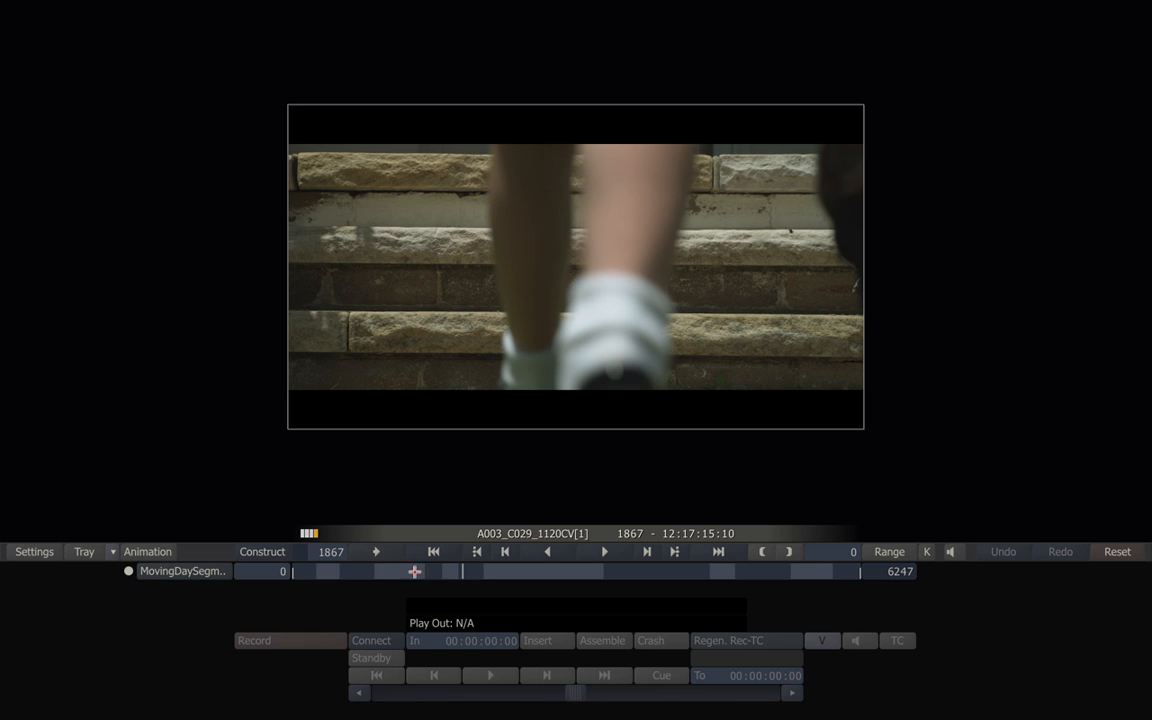
drag(466, 572, 383, 571)
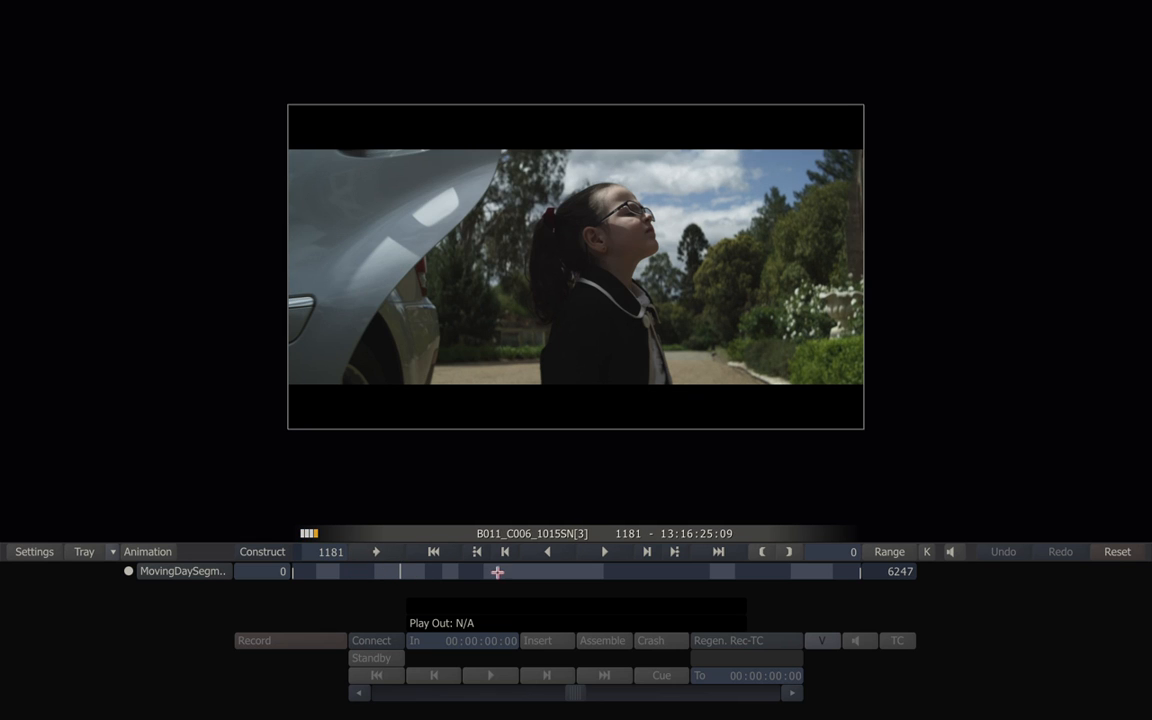
click(266, 551)
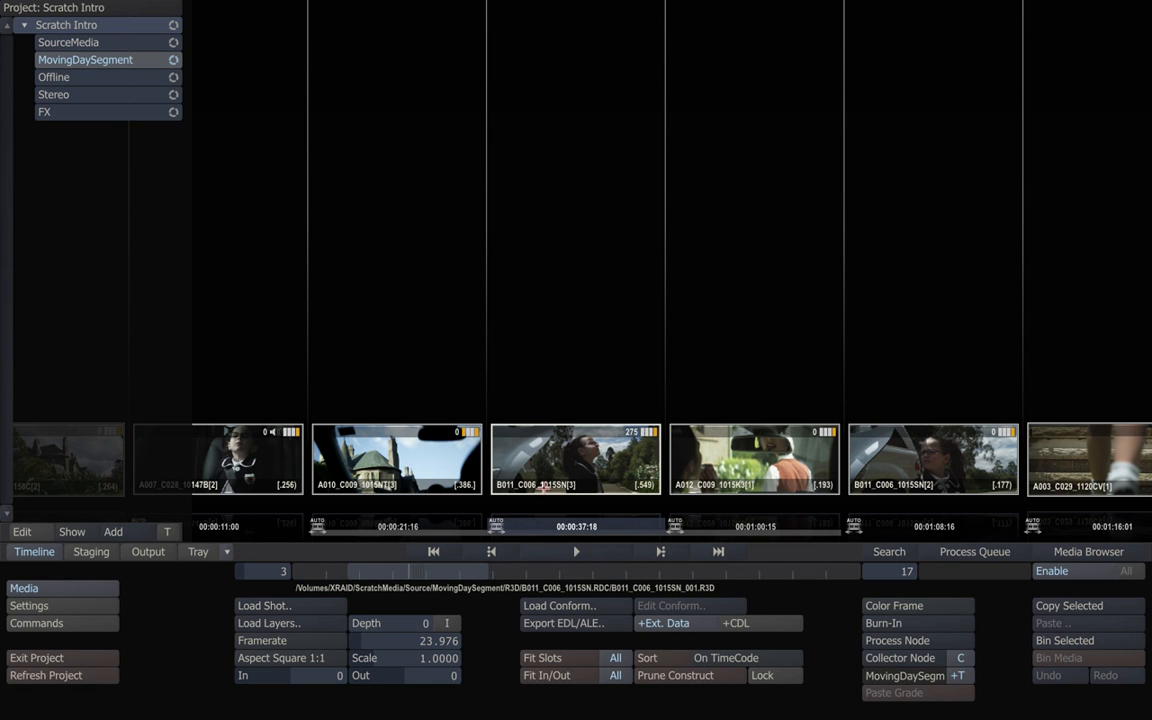
Layer A007_C028, then A010_C009 on top, above A012_C026 in the first slot.
drag(453, 571, 300, 572)
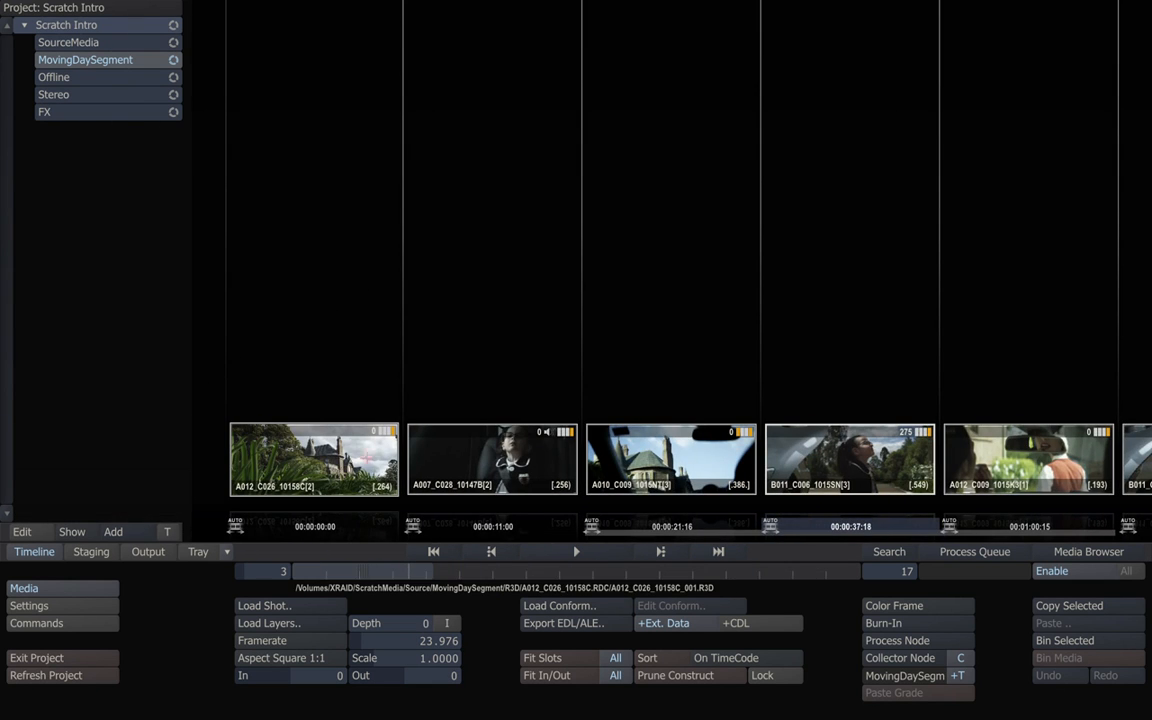
mouse_move(419, 573)
mouse_down()
mouse_move(450, 571)
mouse_move(413, 571)
mouse_up()
drag(466, 435, 311, 316)
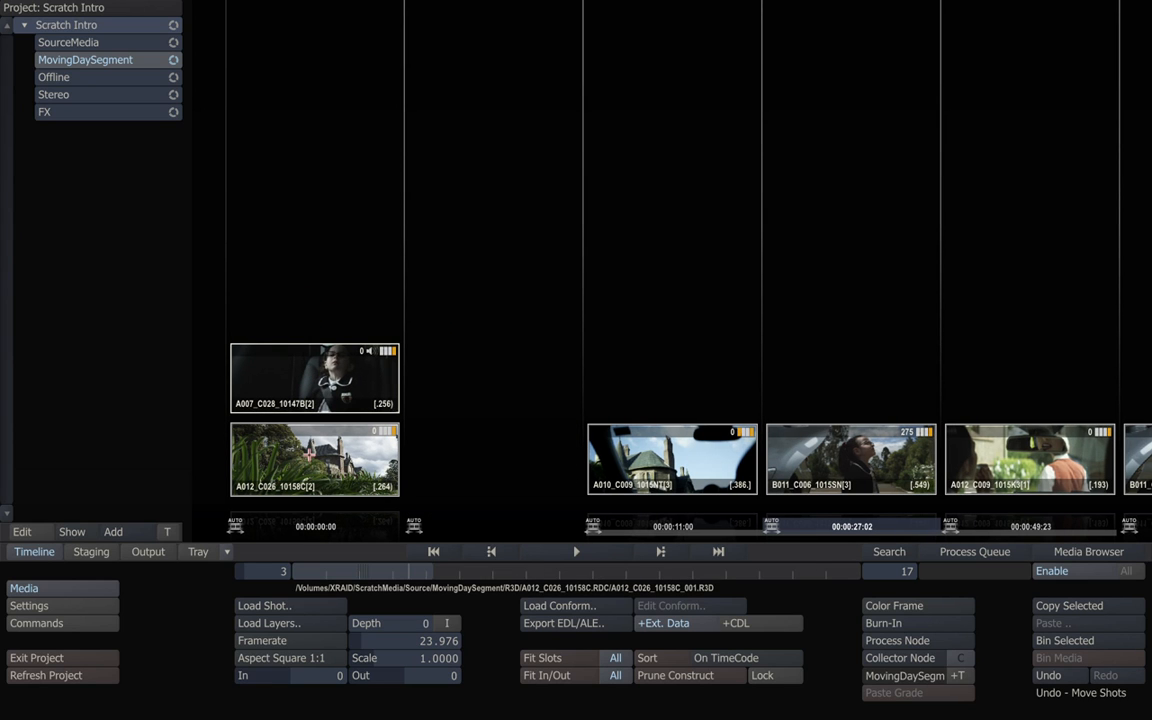
click(670, 456)
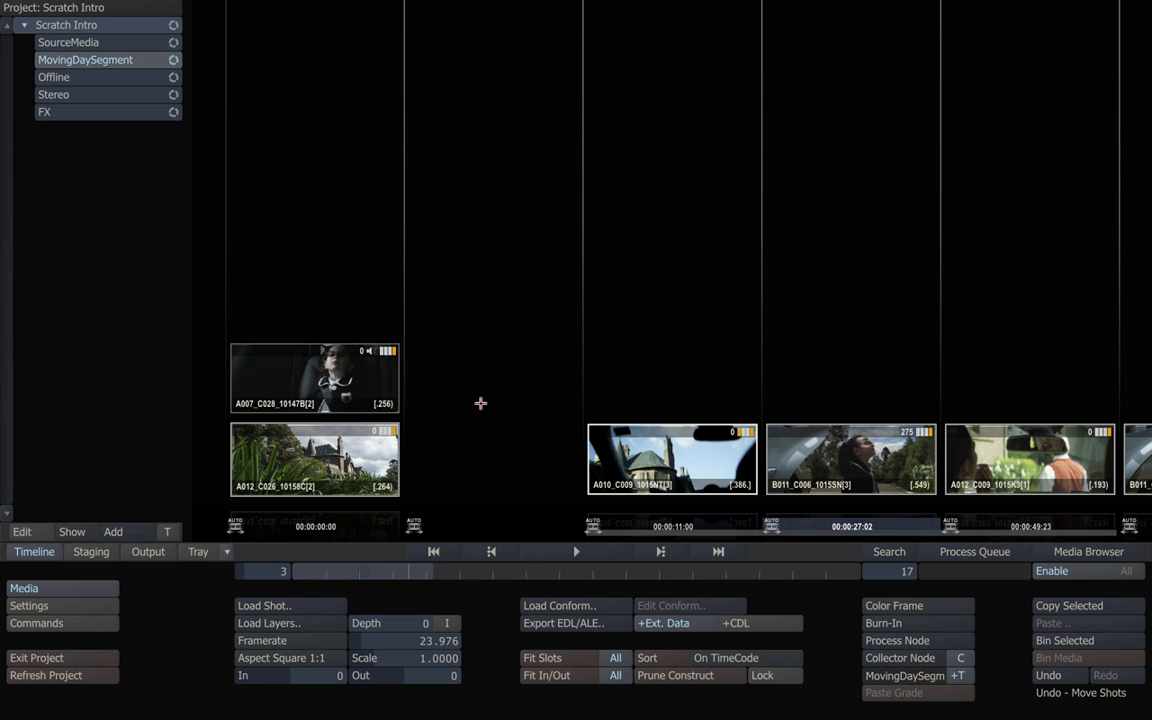
drag(670, 456, 331, 299)
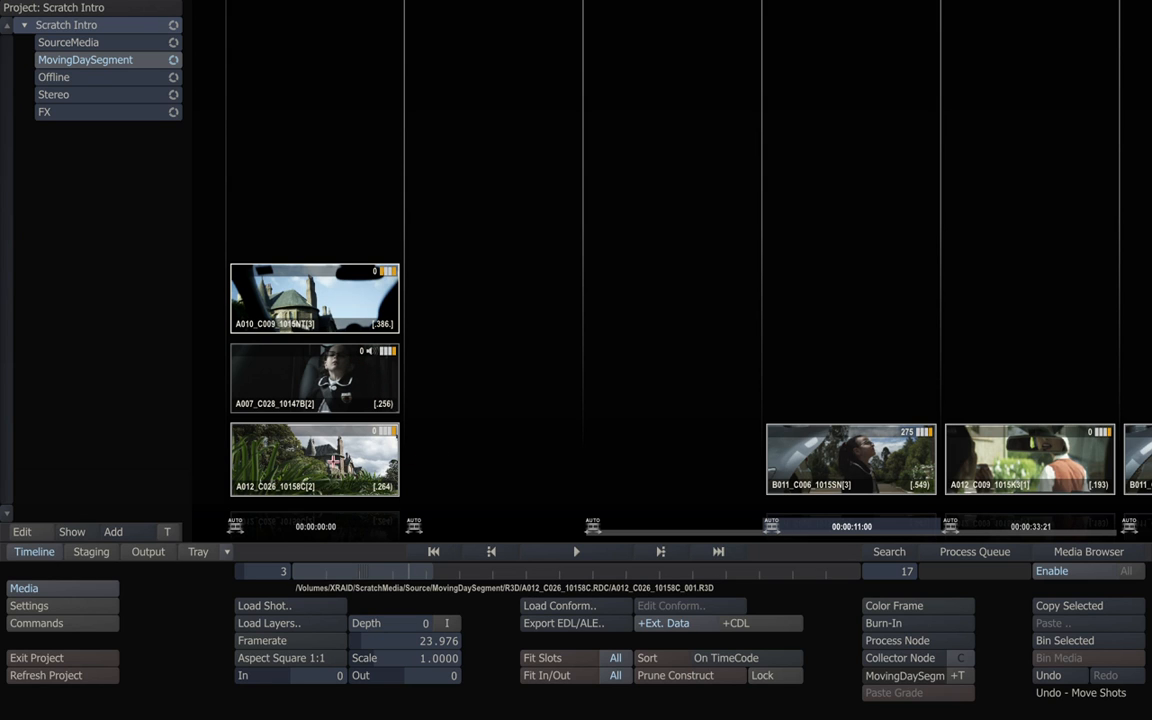
Move A010_C009 and A007_C028 out of the stack into their own timeline slots.
drag(320, 452, 327, 175)
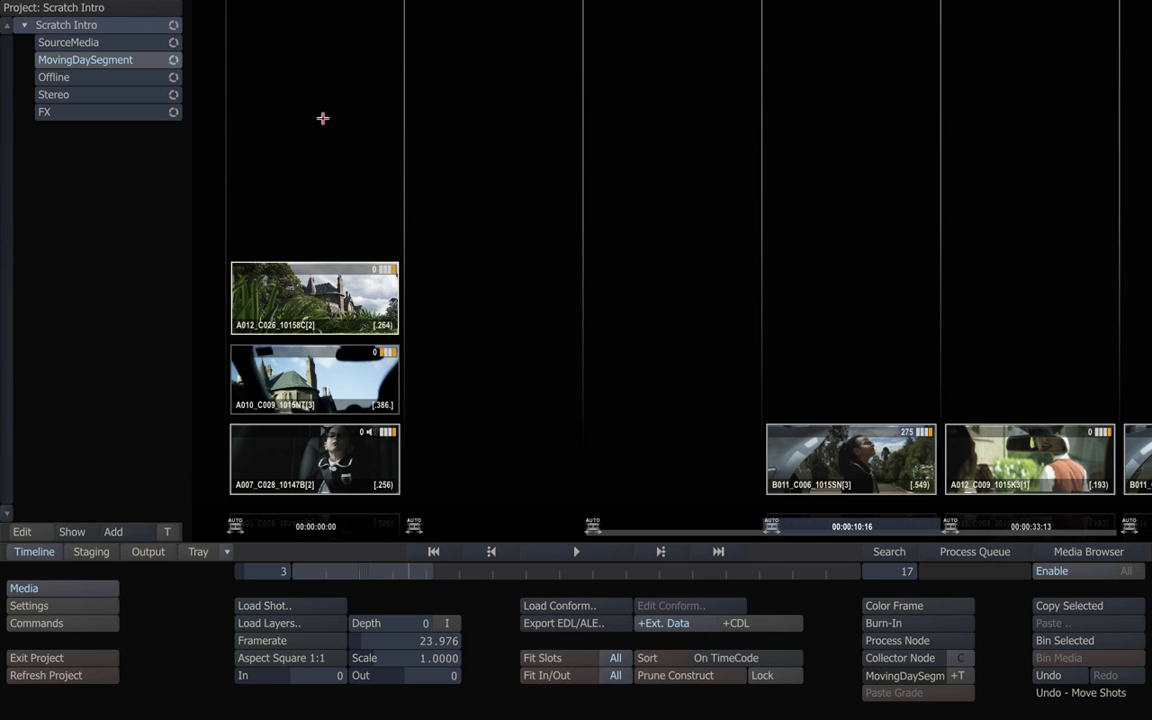
click(342, 432)
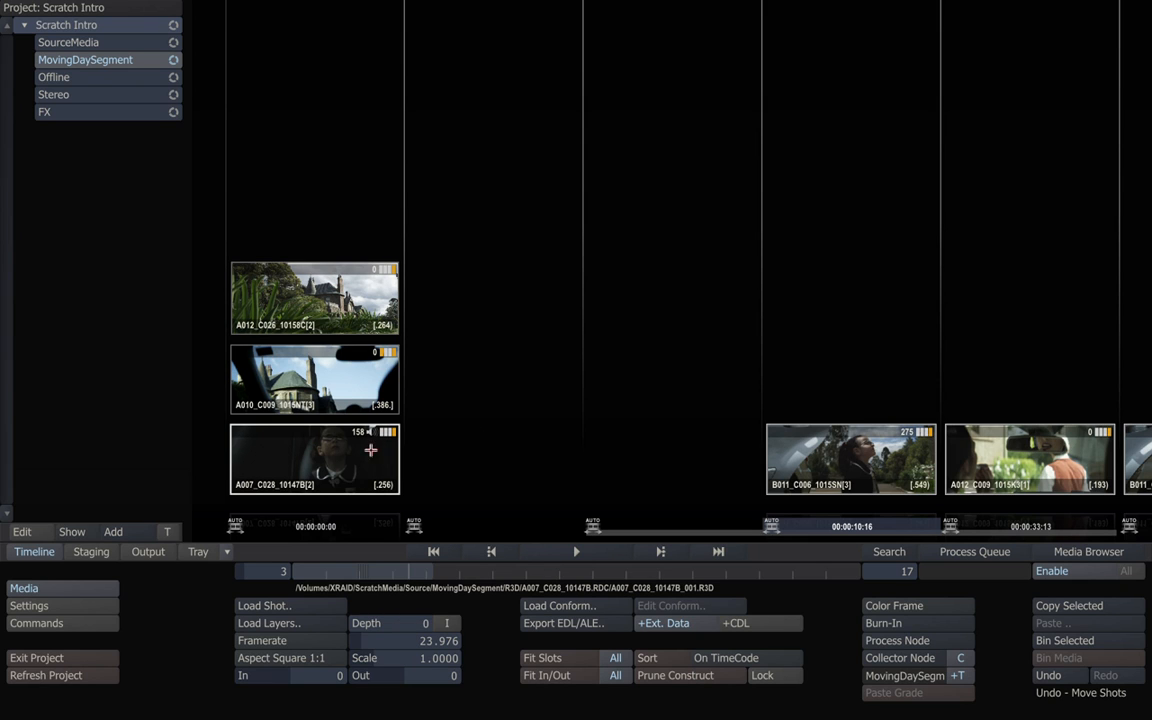
drag(323, 365, 660, 421)
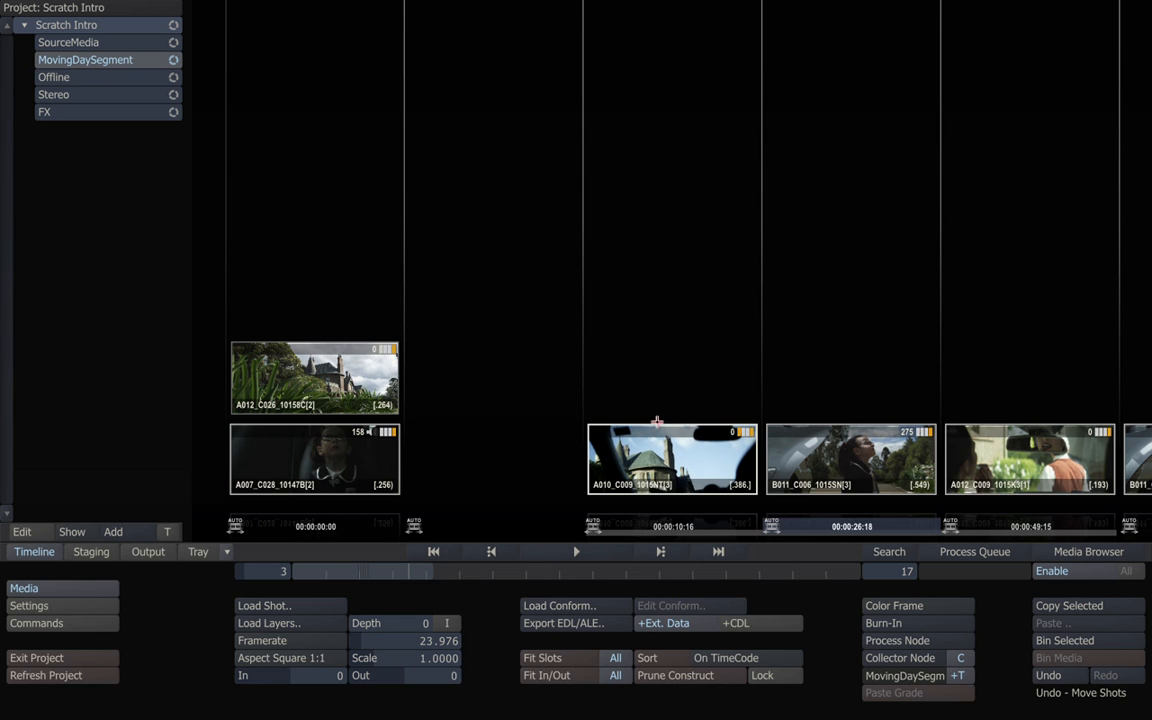
drag(335, 458, 488, 411)
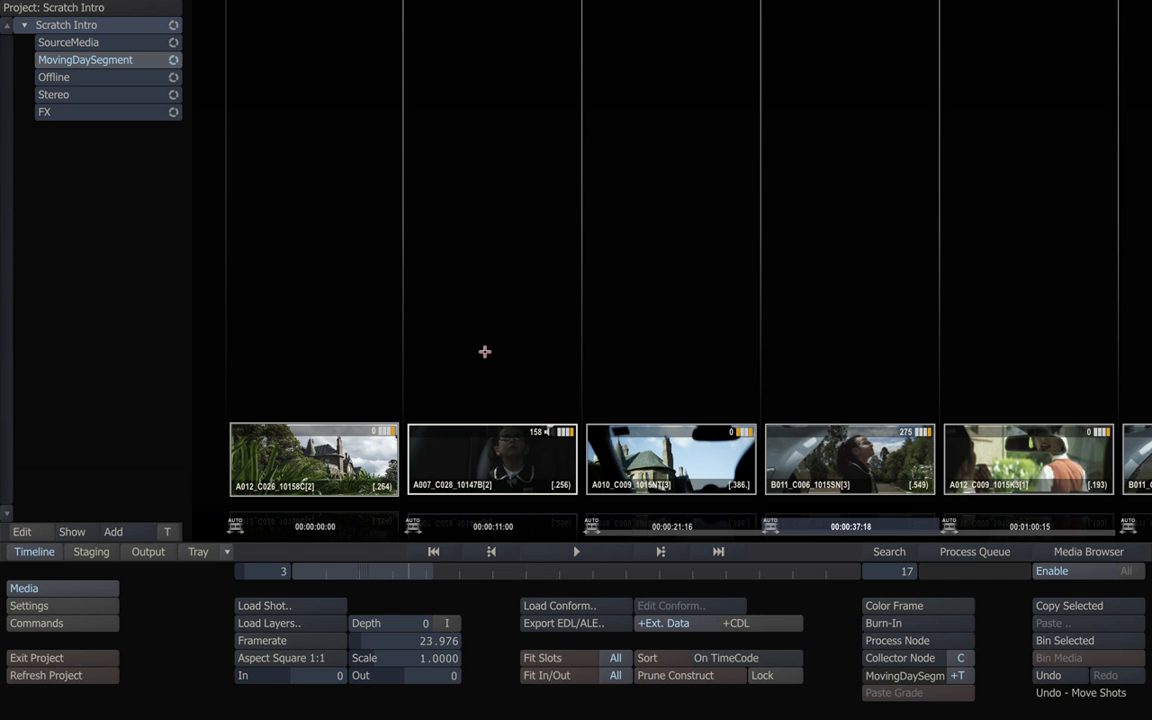
drag(366, 569, 328, 551)
Show the Stereo group's 100-15_A003[1] and [2] clips in the timeline.
click(94, 97)
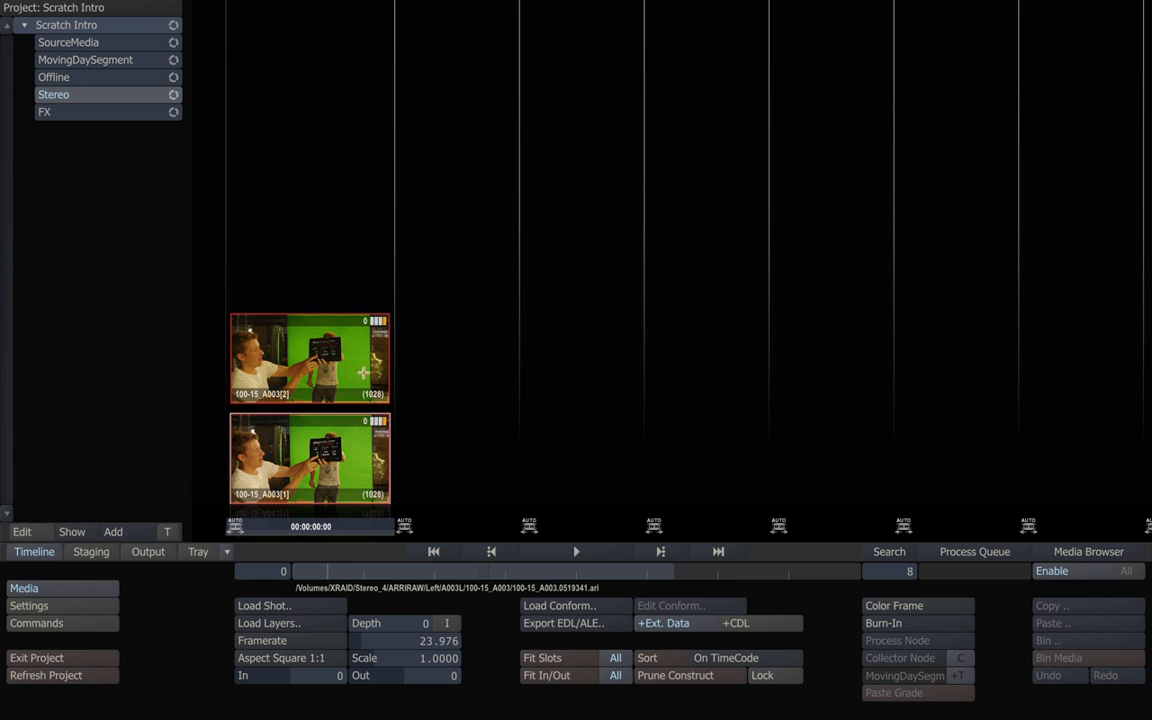
mouse_move(396, 578)
mouse_down()
mouse_move(515, 572)
mouse_move(376, 570)
mouse_up()
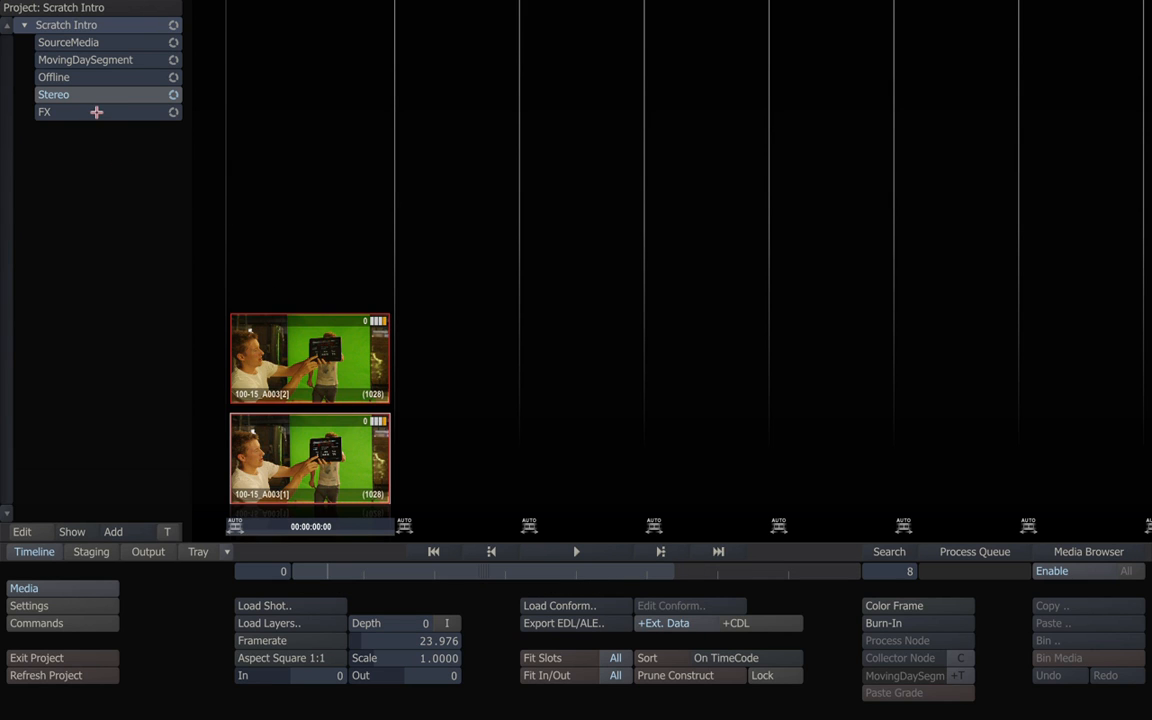
Select the FX group, toggle between Staging and Timeline views, and open A012_C009 in the Player.
click(96, 112)
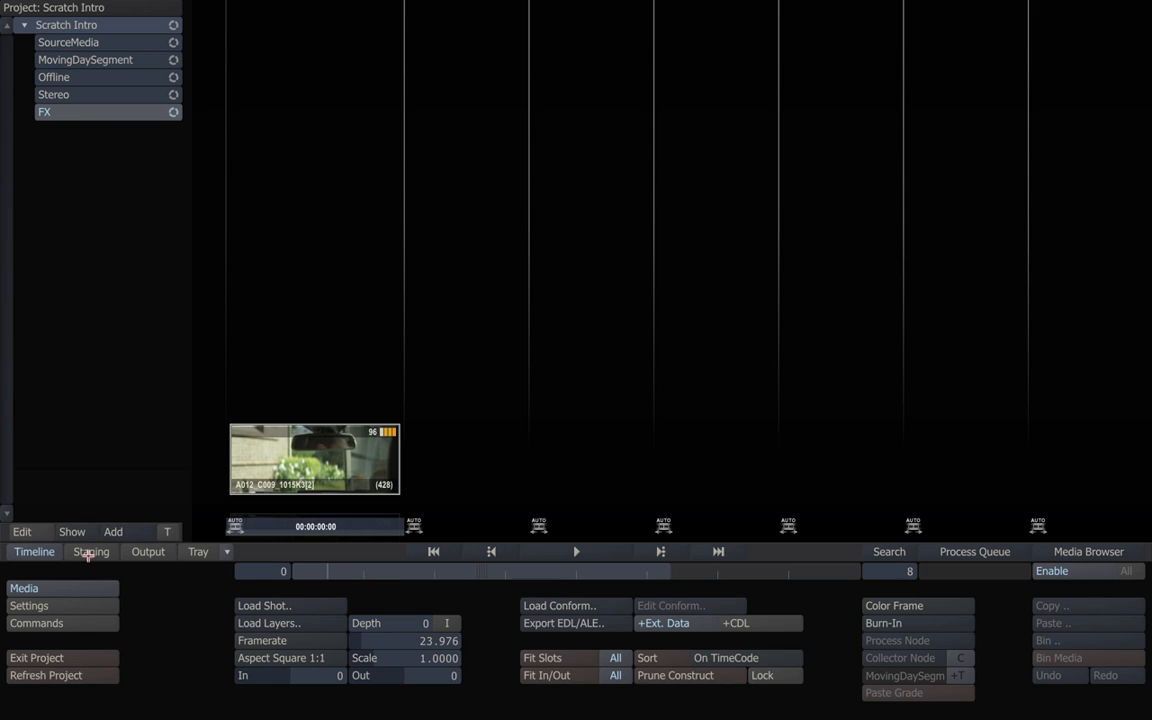
click(89, 553)
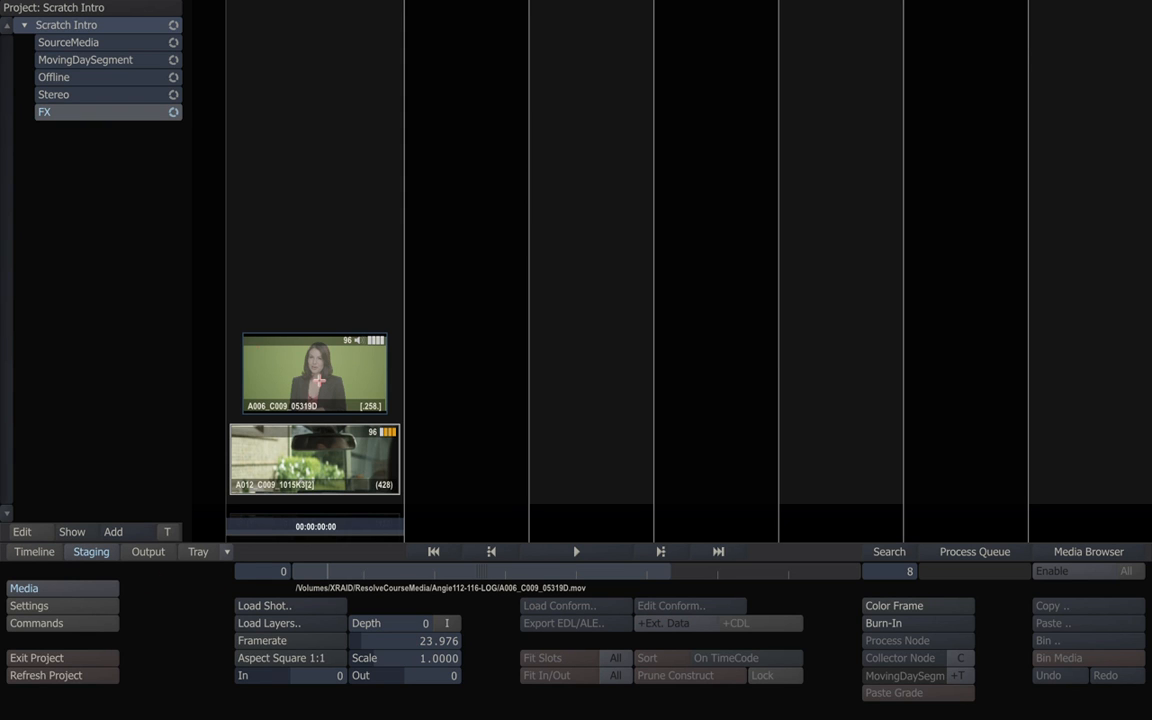
click(30, 551)
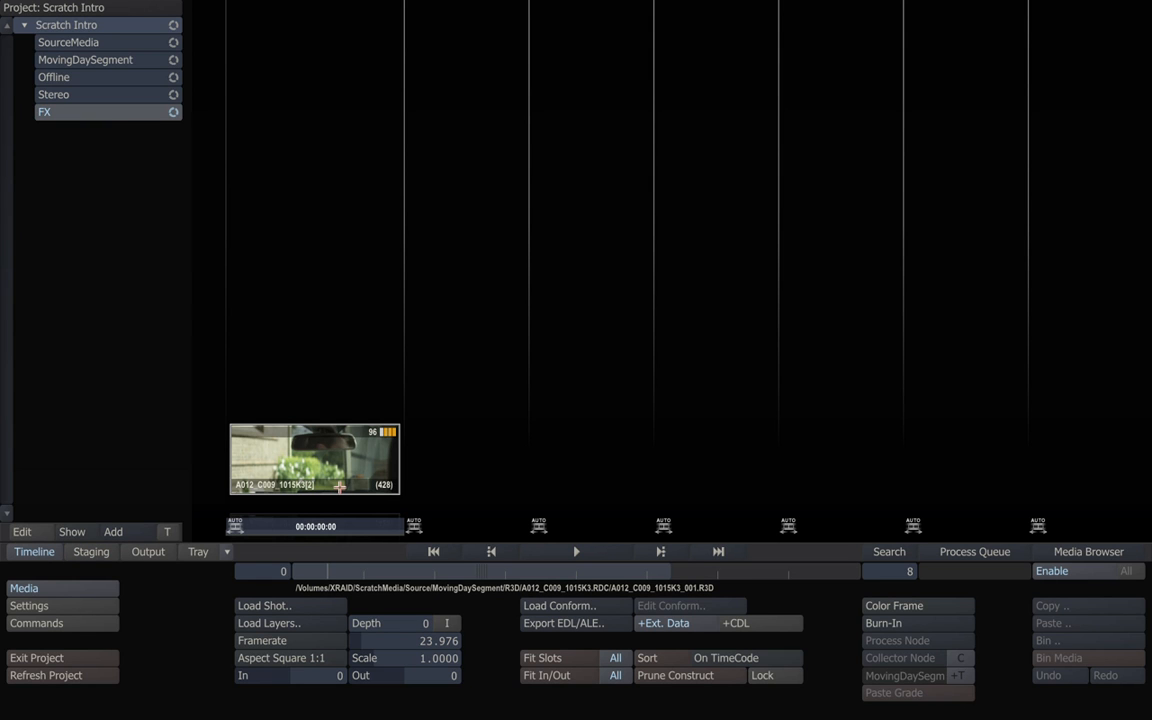
click(91, 551)
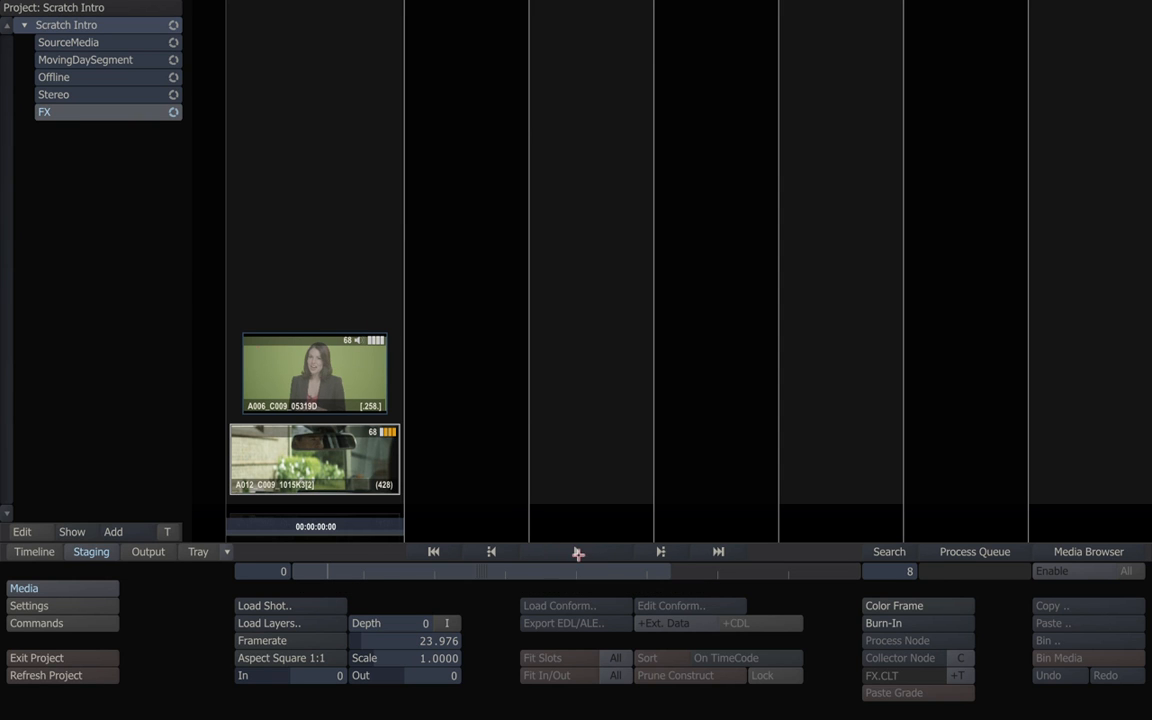
click(577, 551)
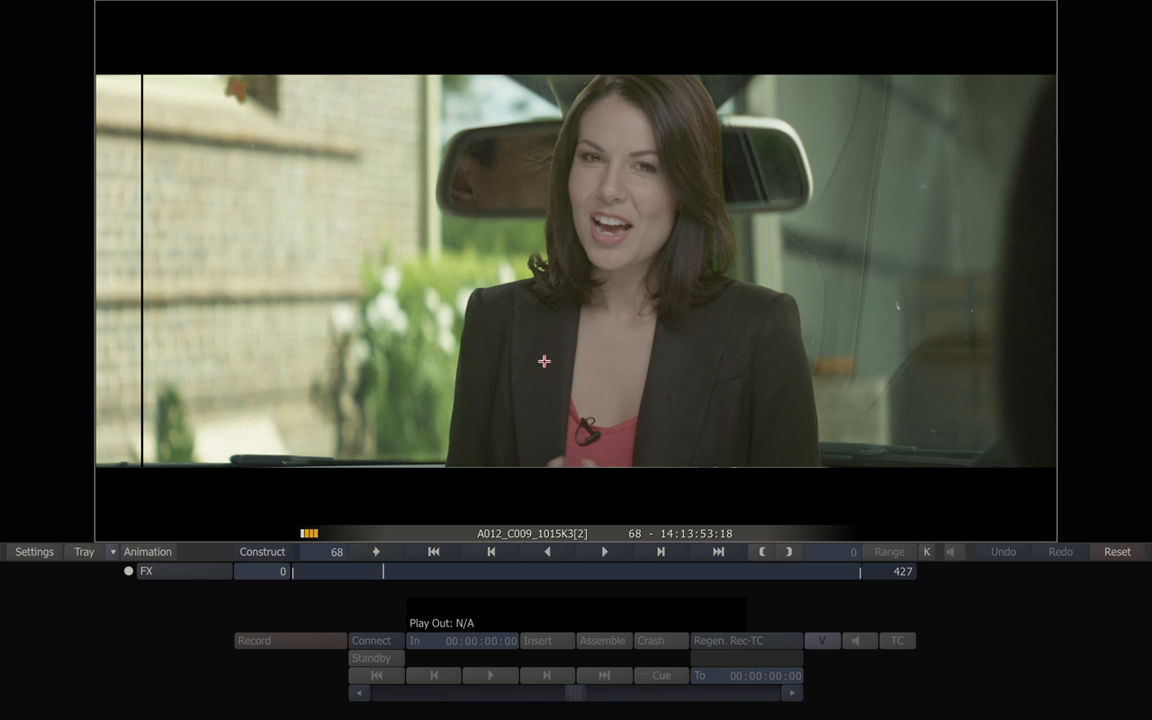
click(266, 551)
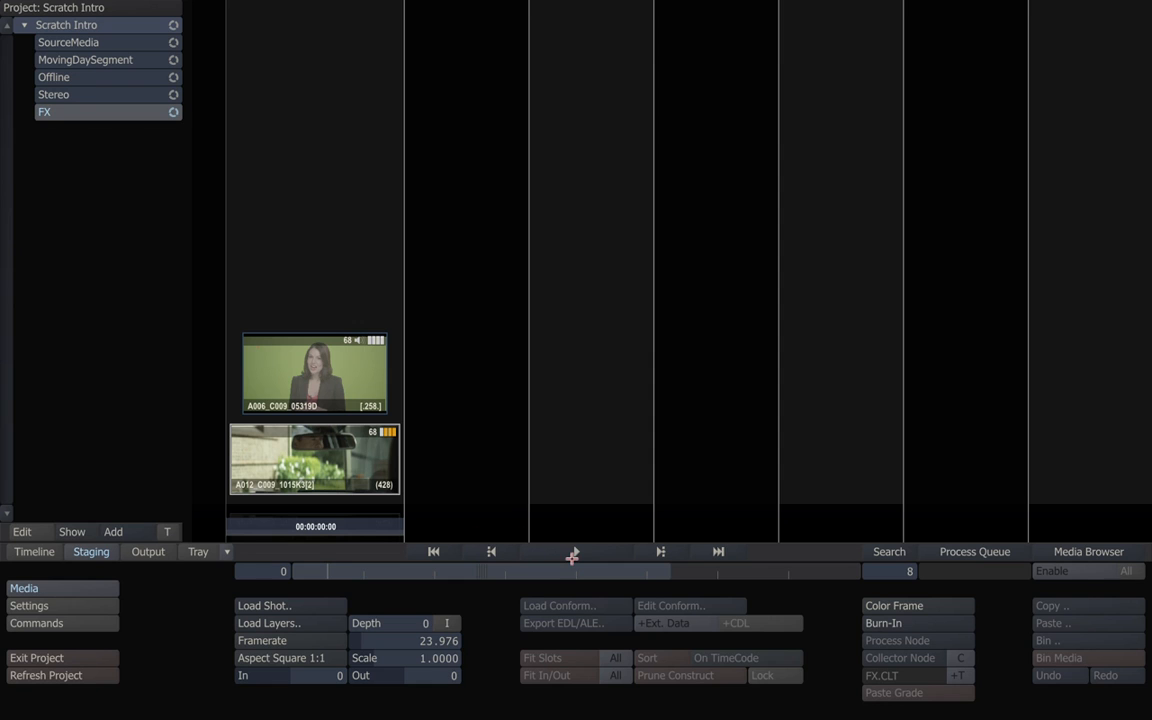
click(571, 554)
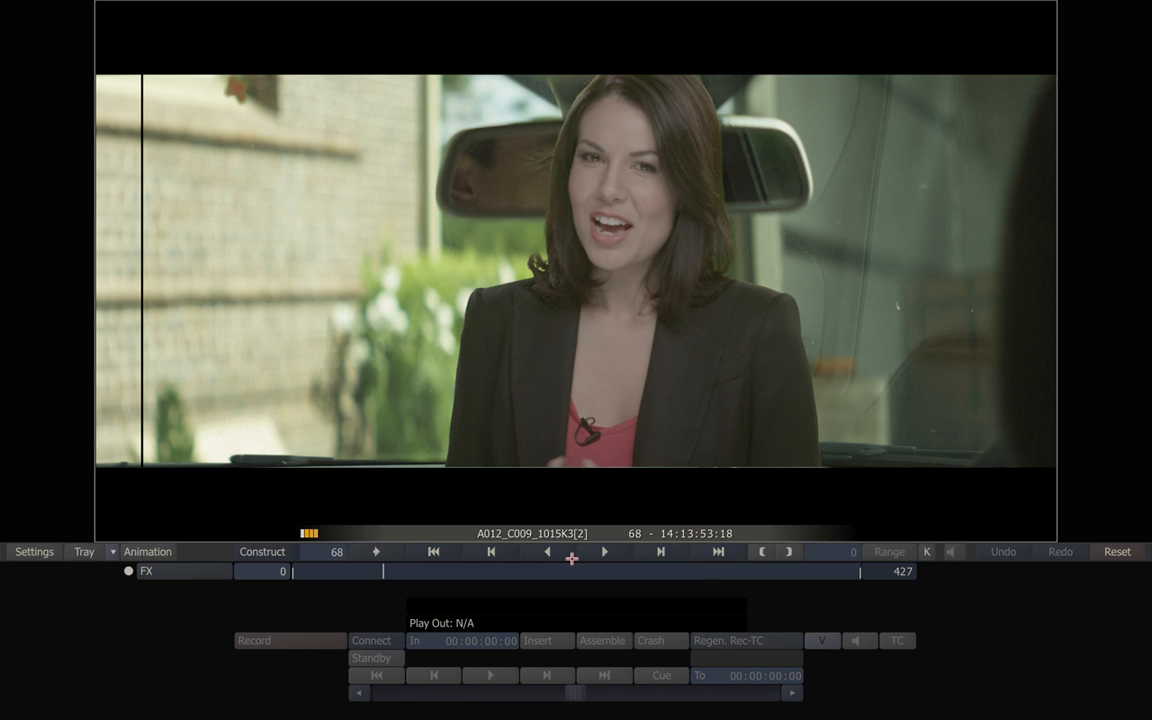
click(264, 552)
click(598, 555)
right_click(560, 278)
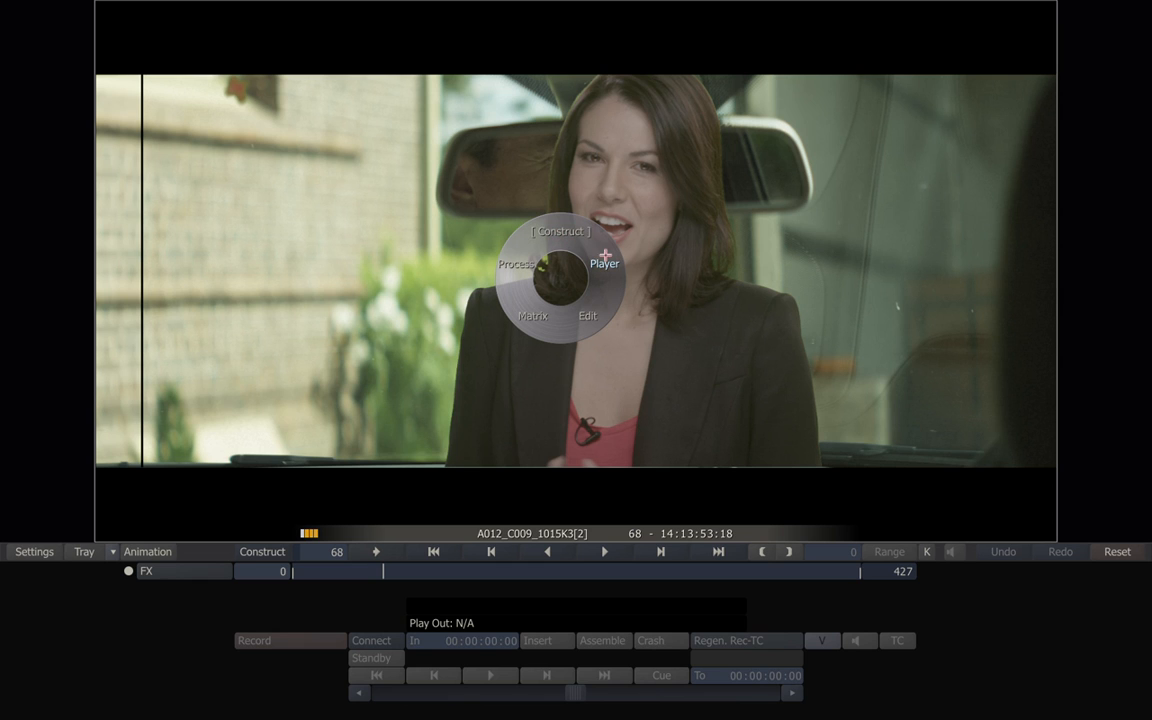
Switch the Player to Edit mode, then to the Matrix colour wheels.
click(592, 316)
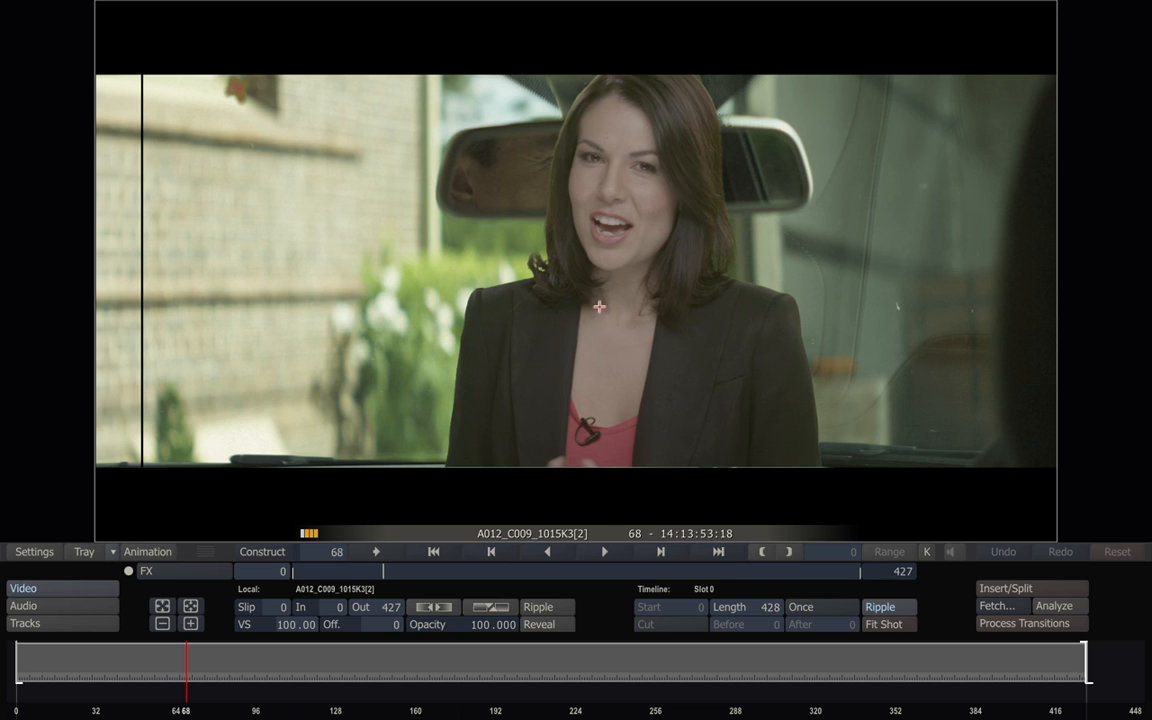
right_click(599, 287)
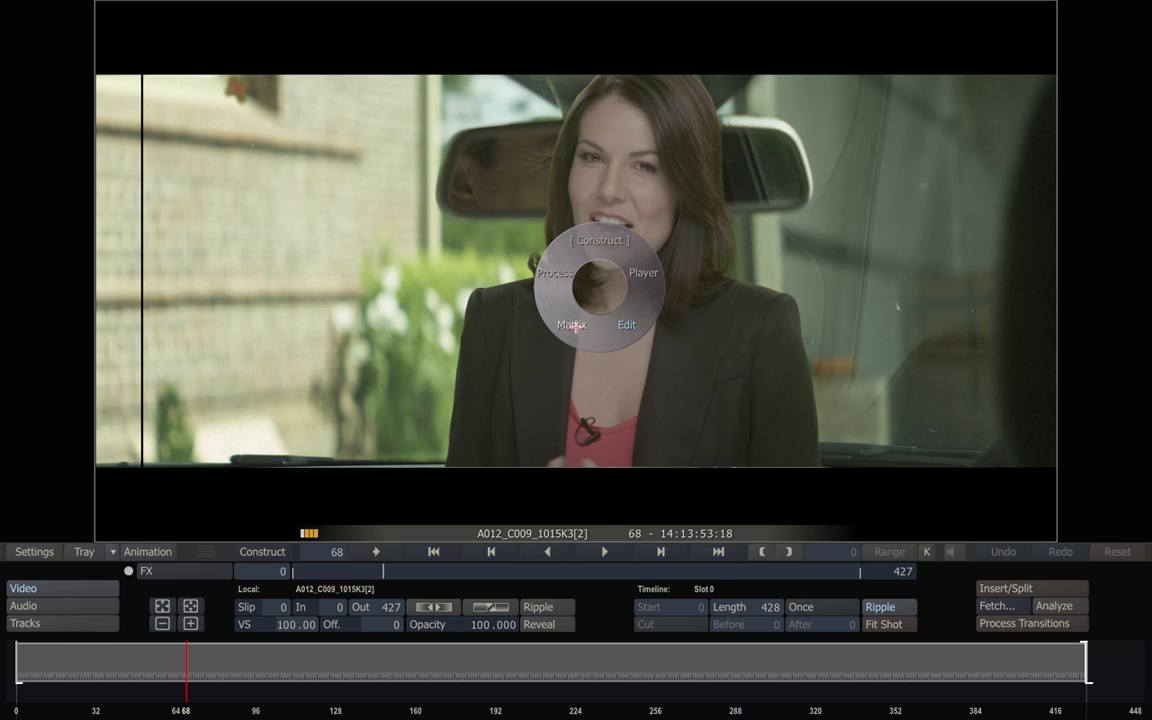
click(576, 326)
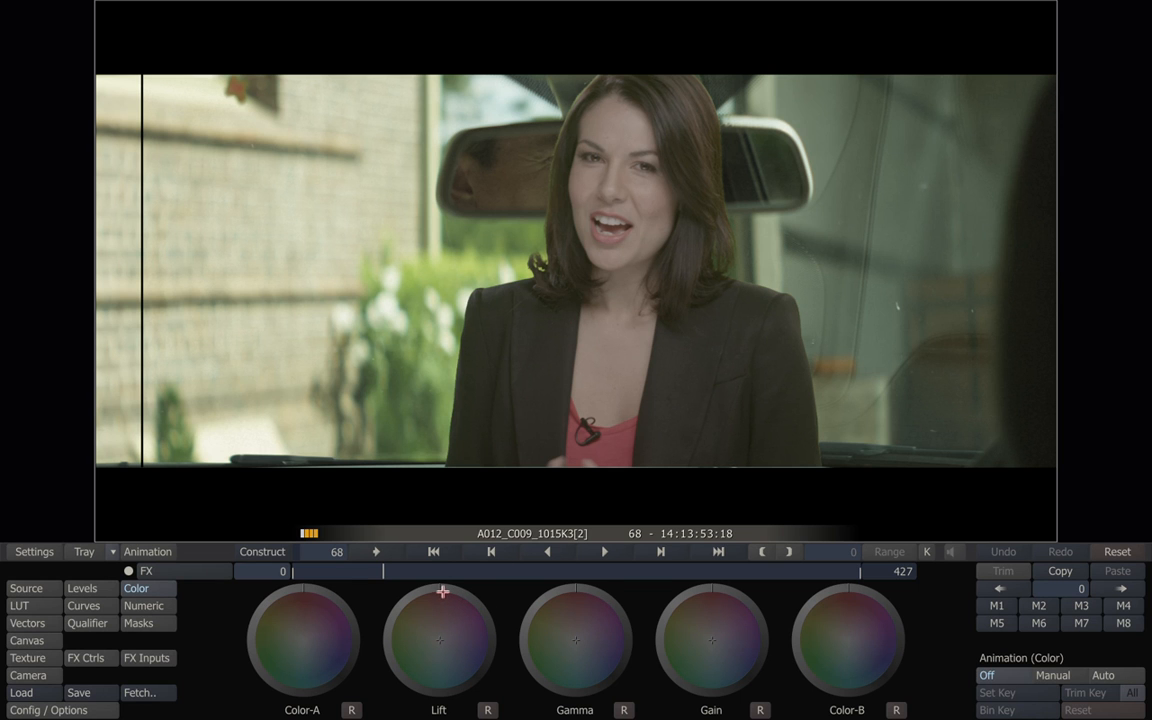
Nudge the Lift and Gamma colour balance, then show the Process FX controls with RED settings.
drag(437, 591, 449, 640)
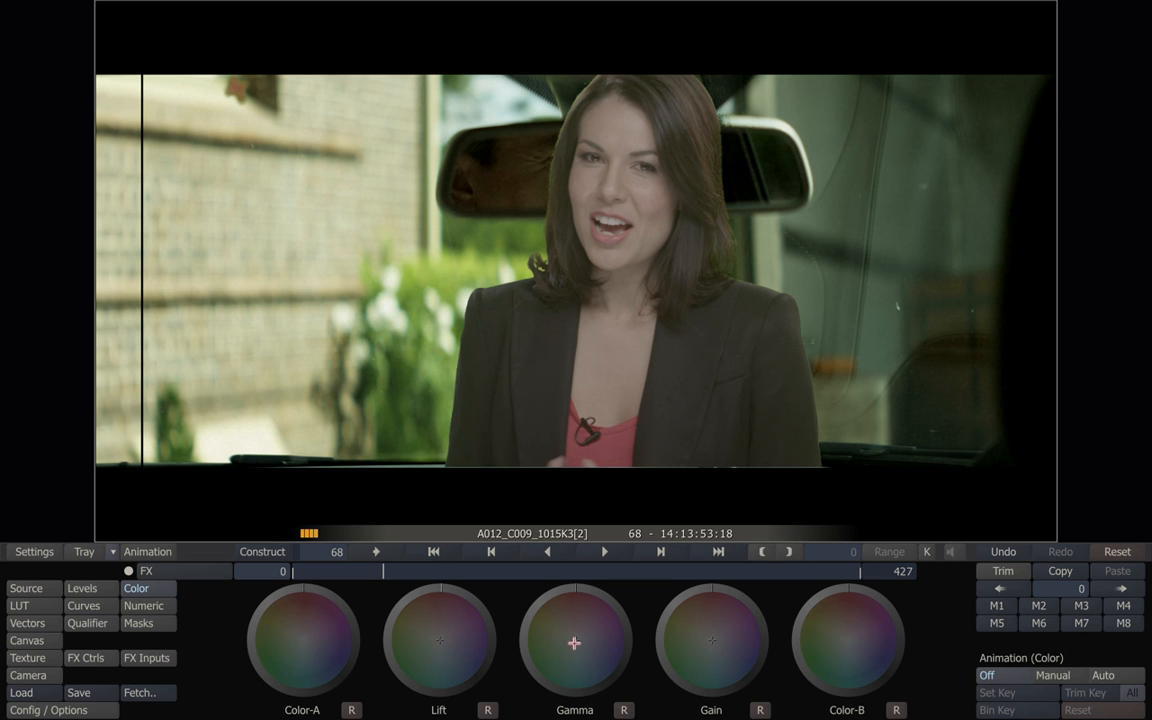
mouse_move(646, 627)
mouse_down()
mouse_move(800, 671)
mouse_move(393, 608)
mouse_move(990, 676)
mouse_move(489, 622)
mouse_move(640, 612)
mouse_move(630, 610)
mouse_up()
right_click(557, 363)
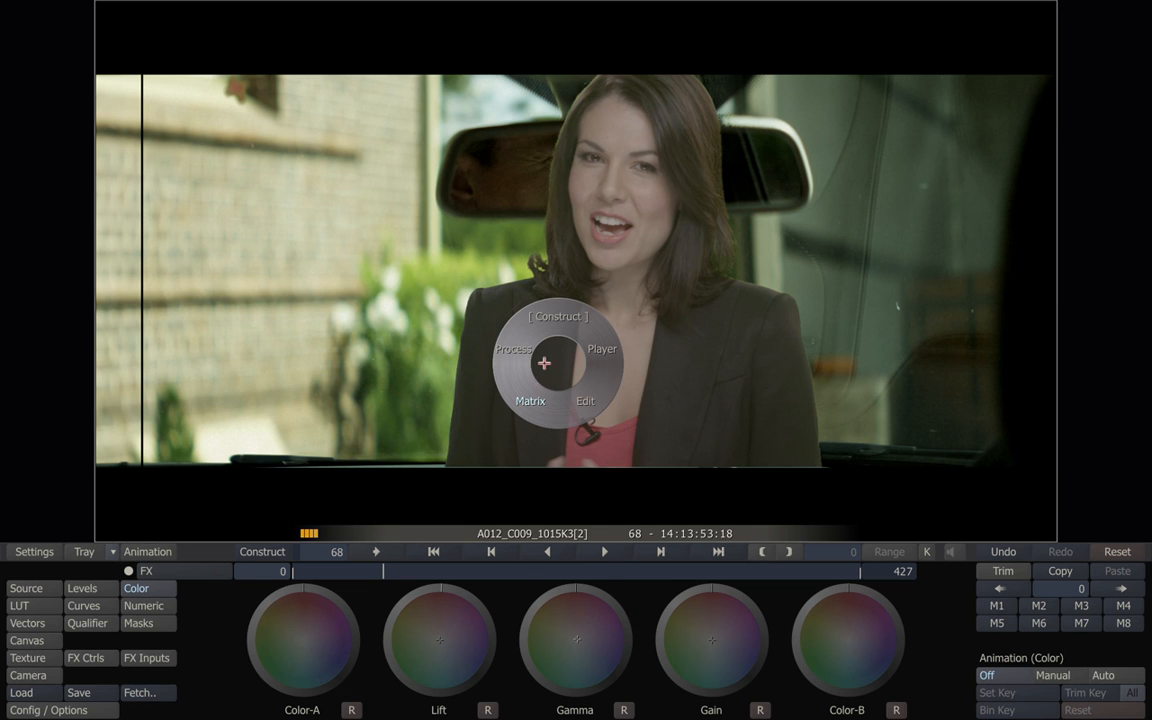
click(521, 352)
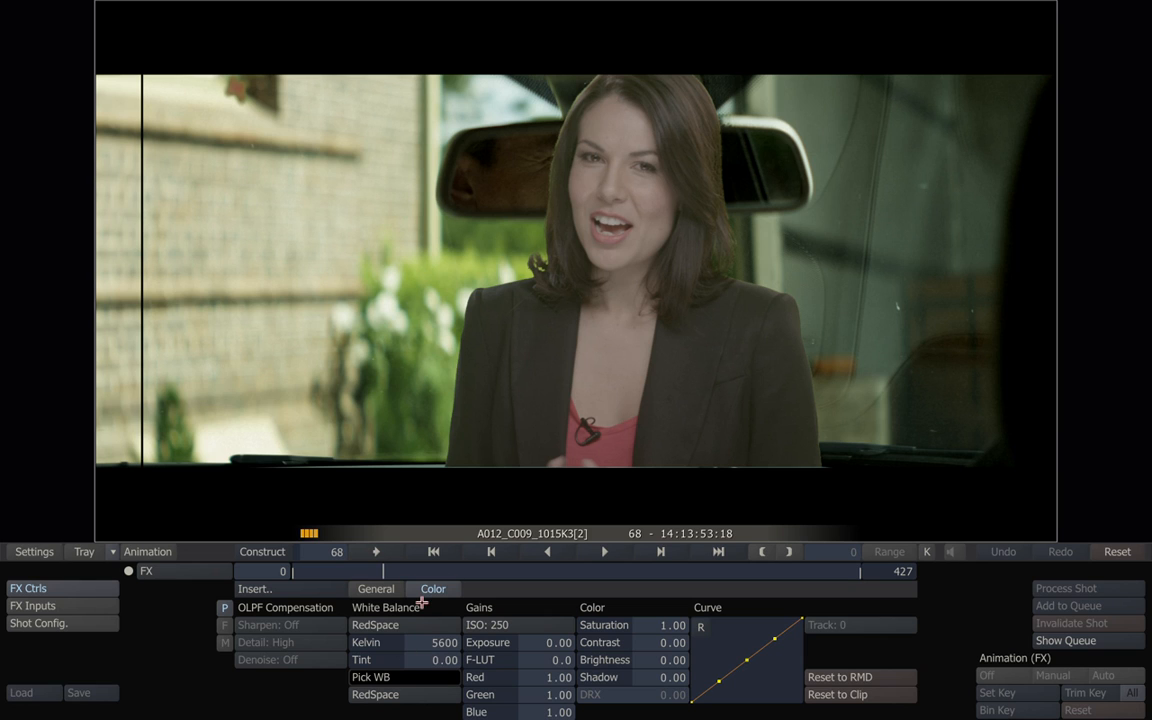
Return to the construct and switch the FX group to Timeline view.
right_click(499, 386)
click(453, 310)
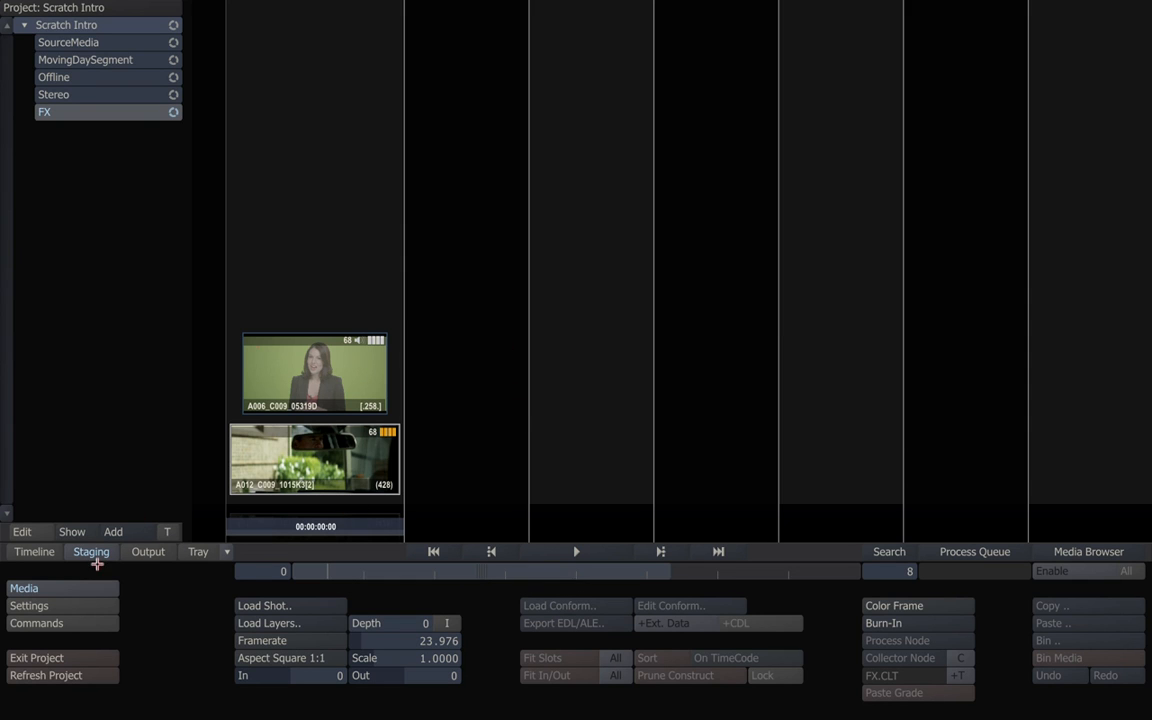
click(40, 551)
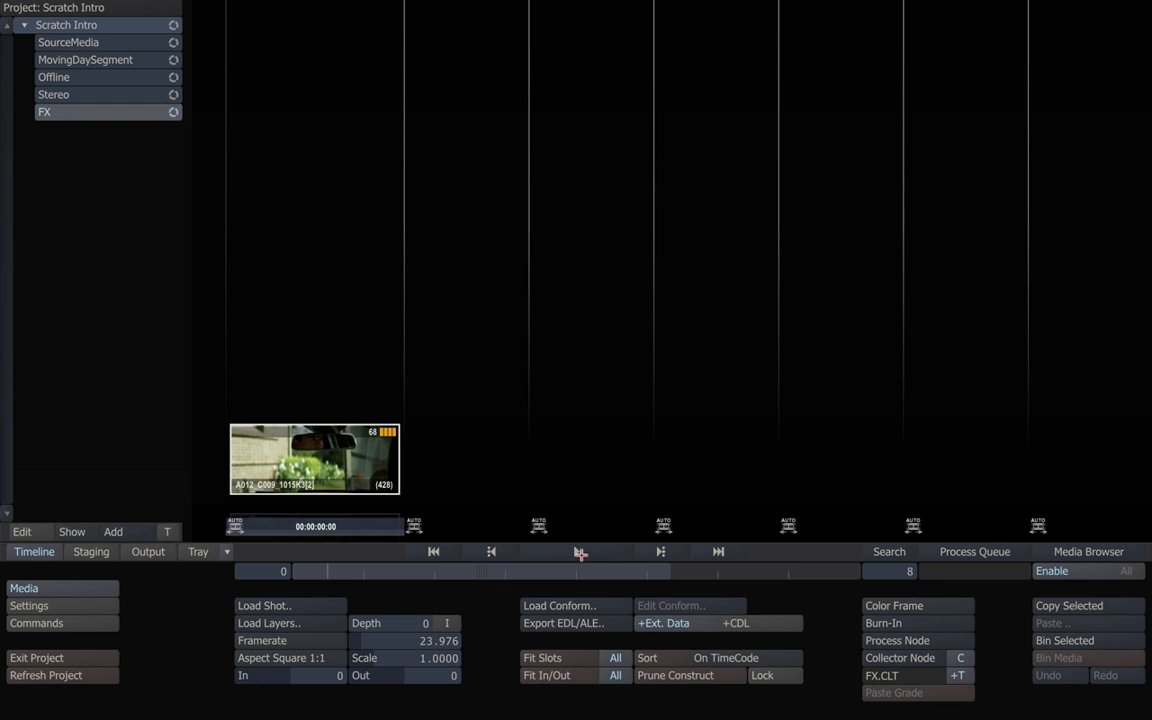
Reopen A012_C009 in the Player, cycle Matrix and Edit modes, then return to Construct.
click(580, 553)
right_click(530, 357)
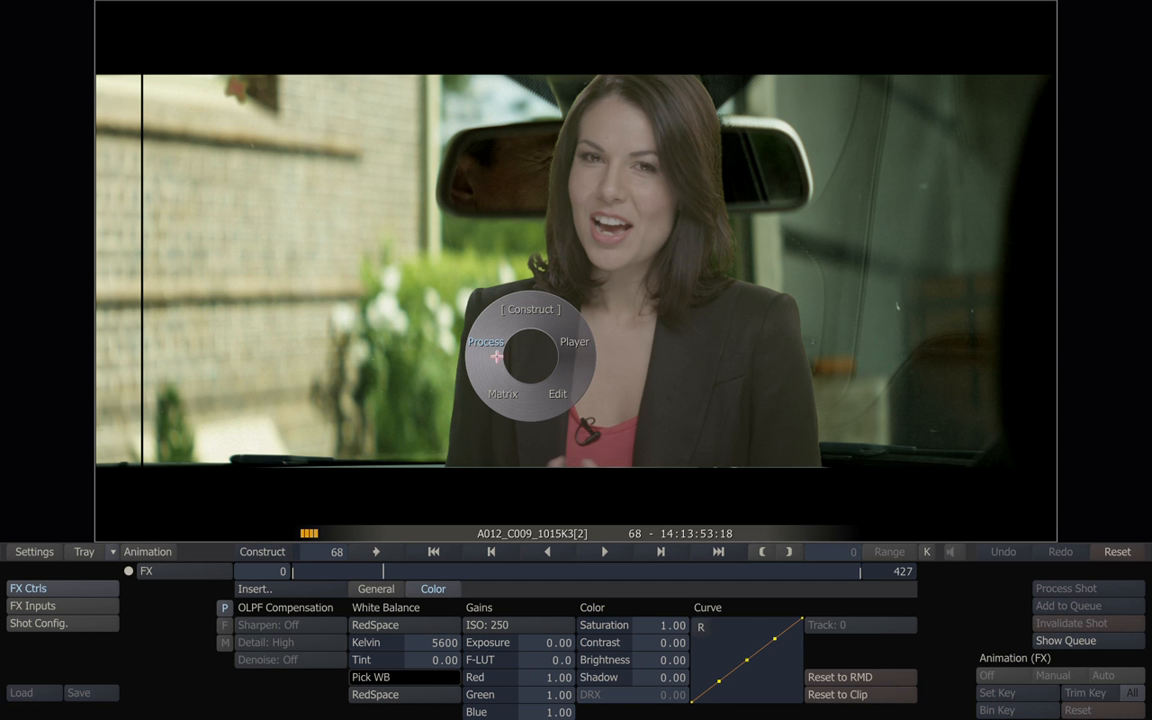
click(503, 400)
right_click(534, 363)
click(565, 401)
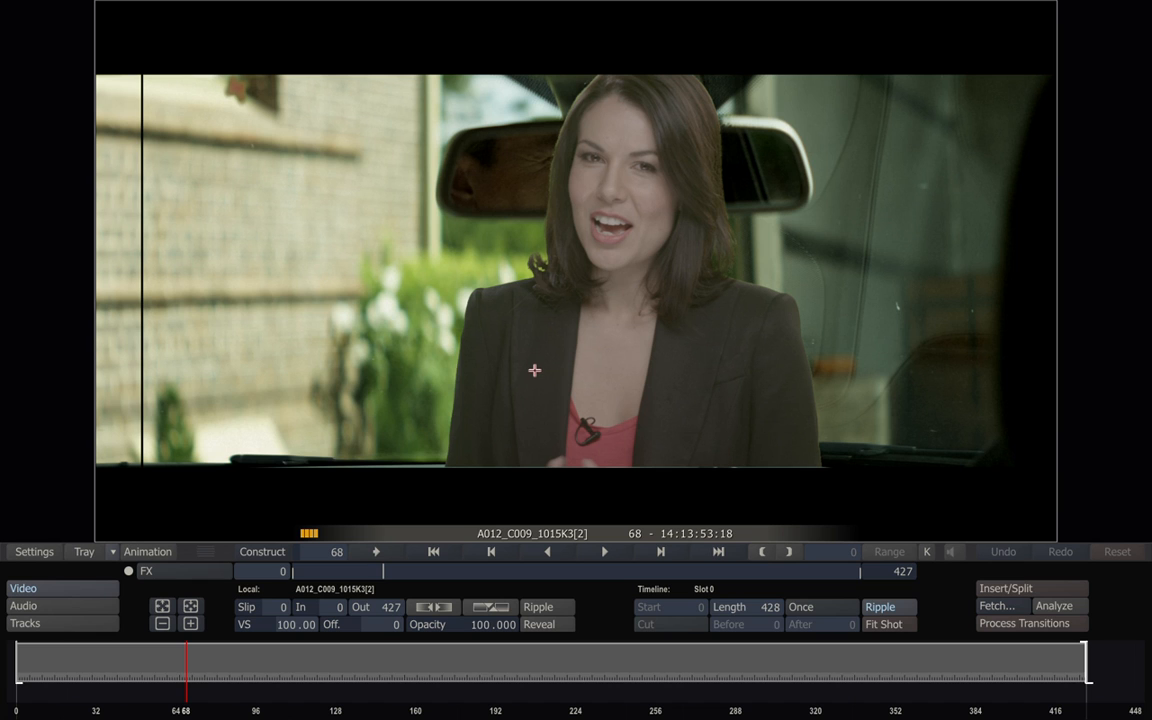
click(269, 551)
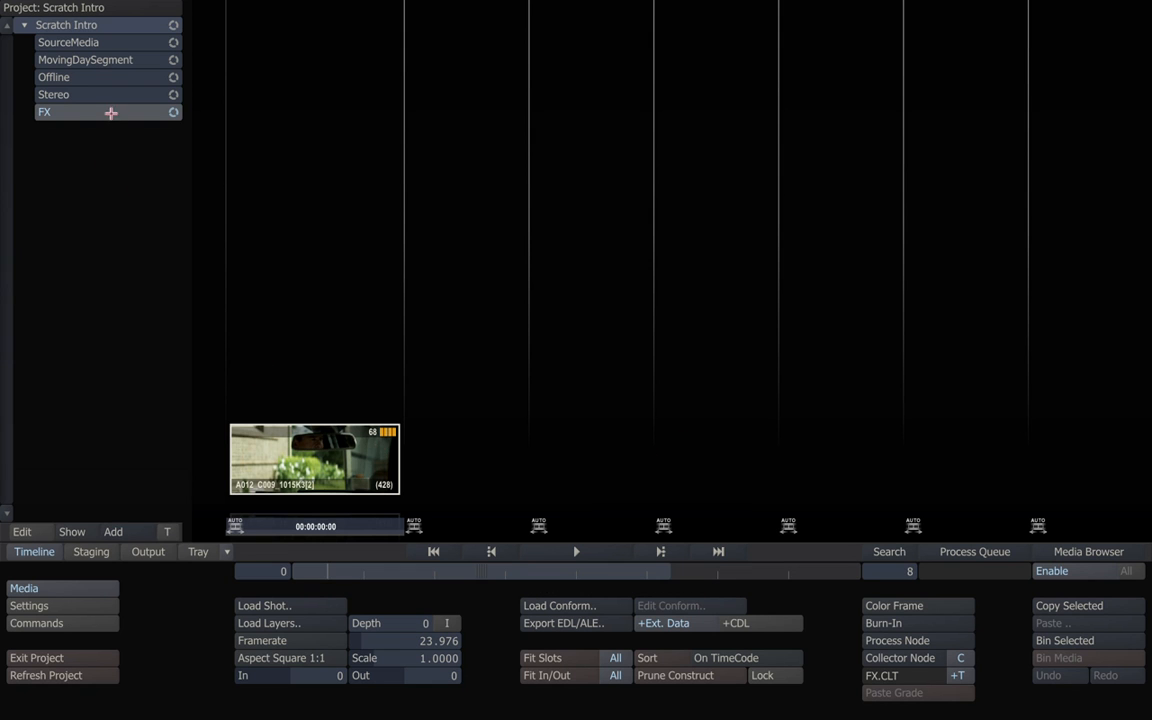
Open B011_C006 in timing edit mode and lengthen the clip at B010_C006 so later shots ripple.
click(90, 60)
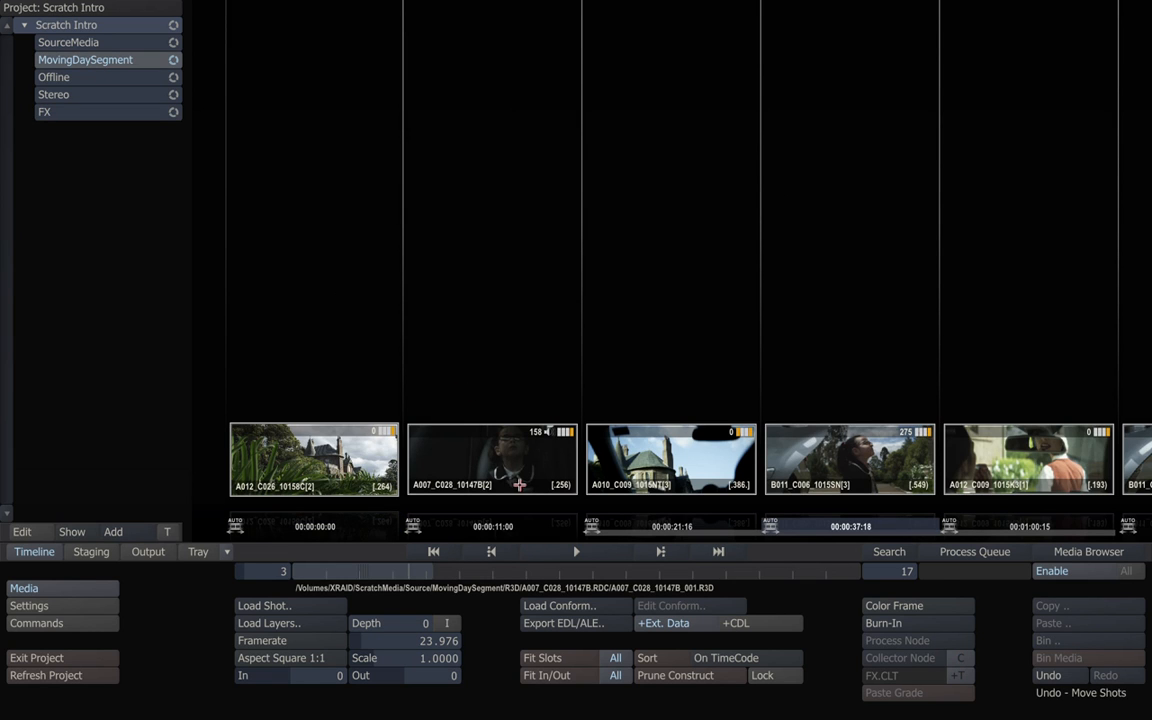
click(590, 550)
right_click(584, 320)
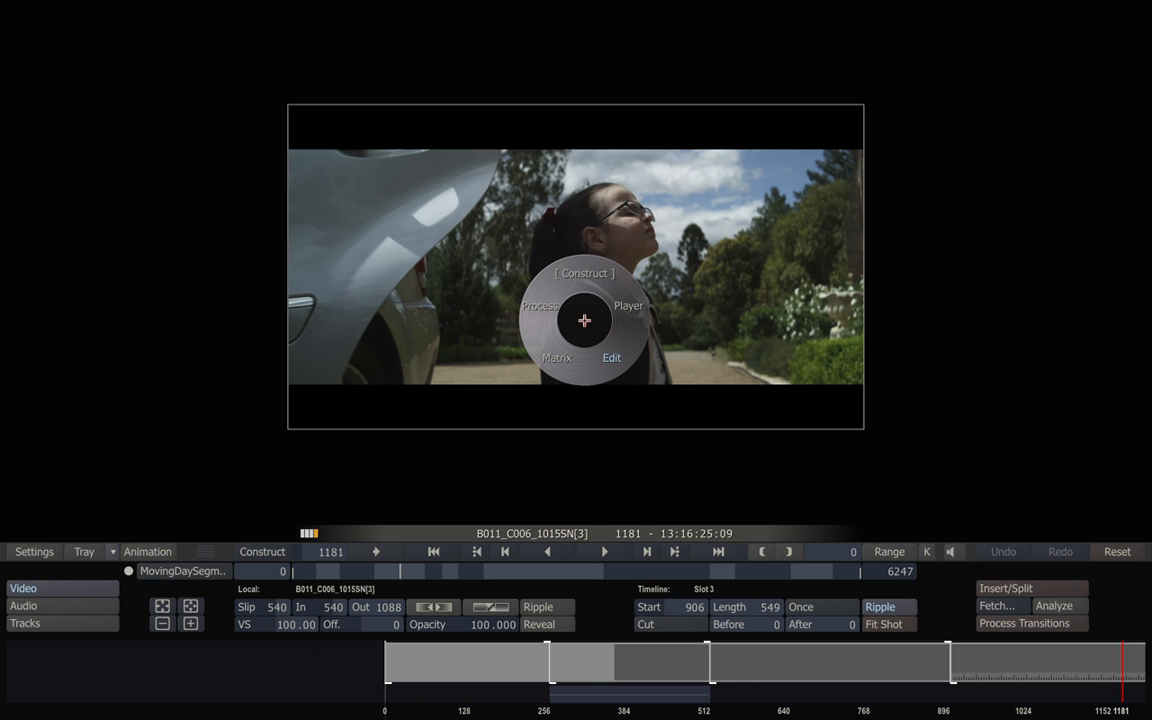
click(615, 358)
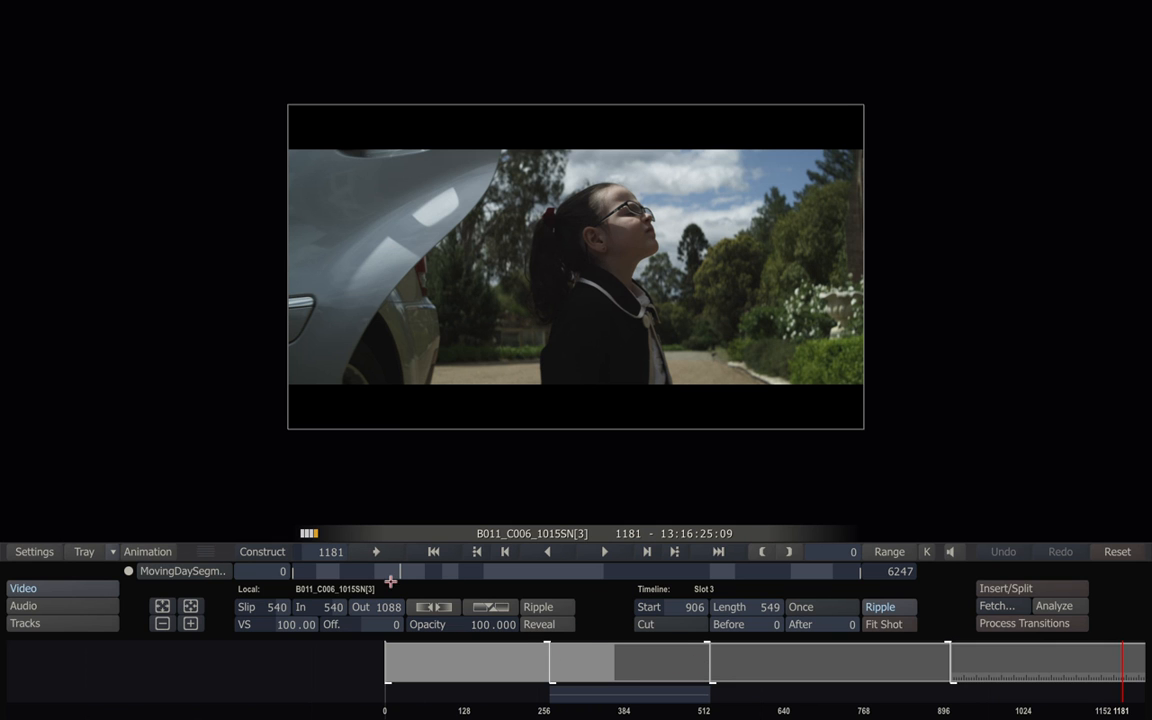
drag(390, 581, 547, 575)
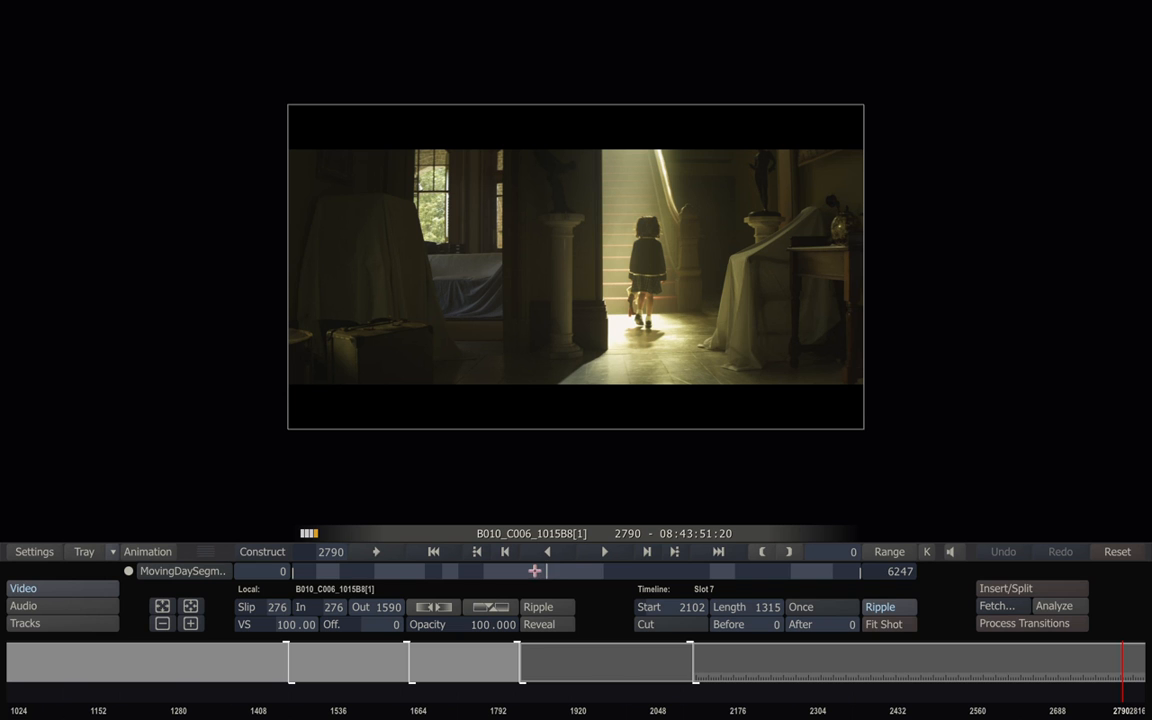
drag(521, 651, 493, 655)
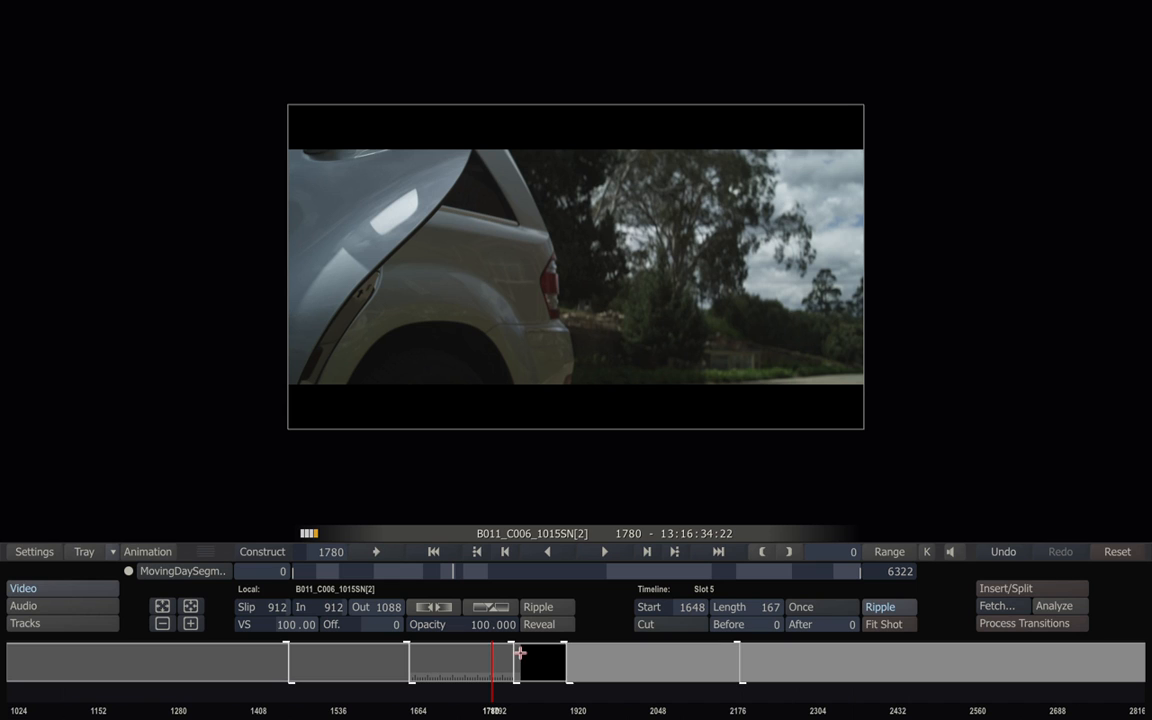
Undo the inserted black gap and go back to the construct storyboard.
right_click(581, 342)
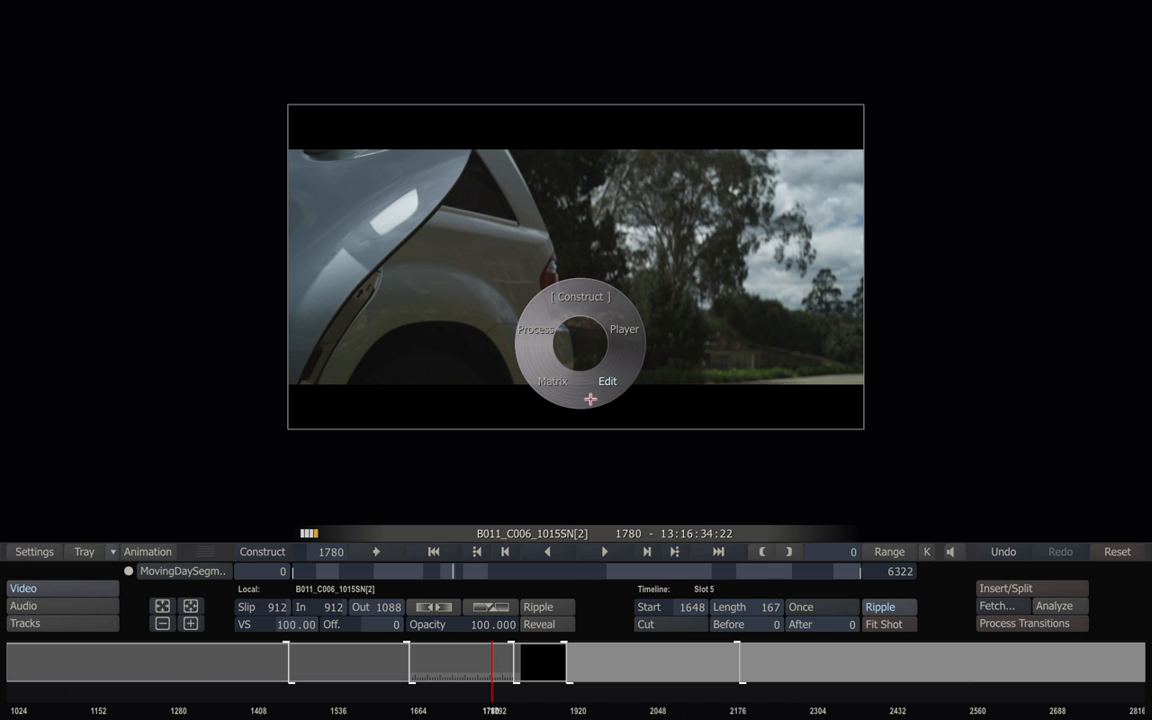
click(620, 327)
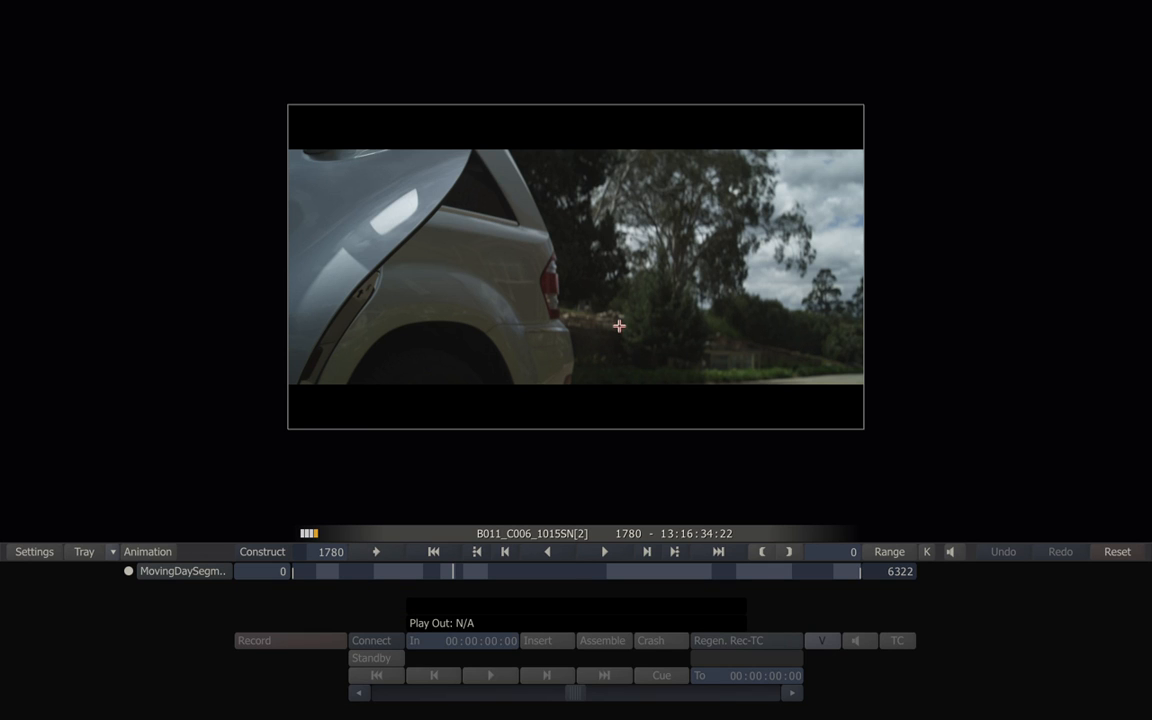
click(619, 326)
click(643, 363)
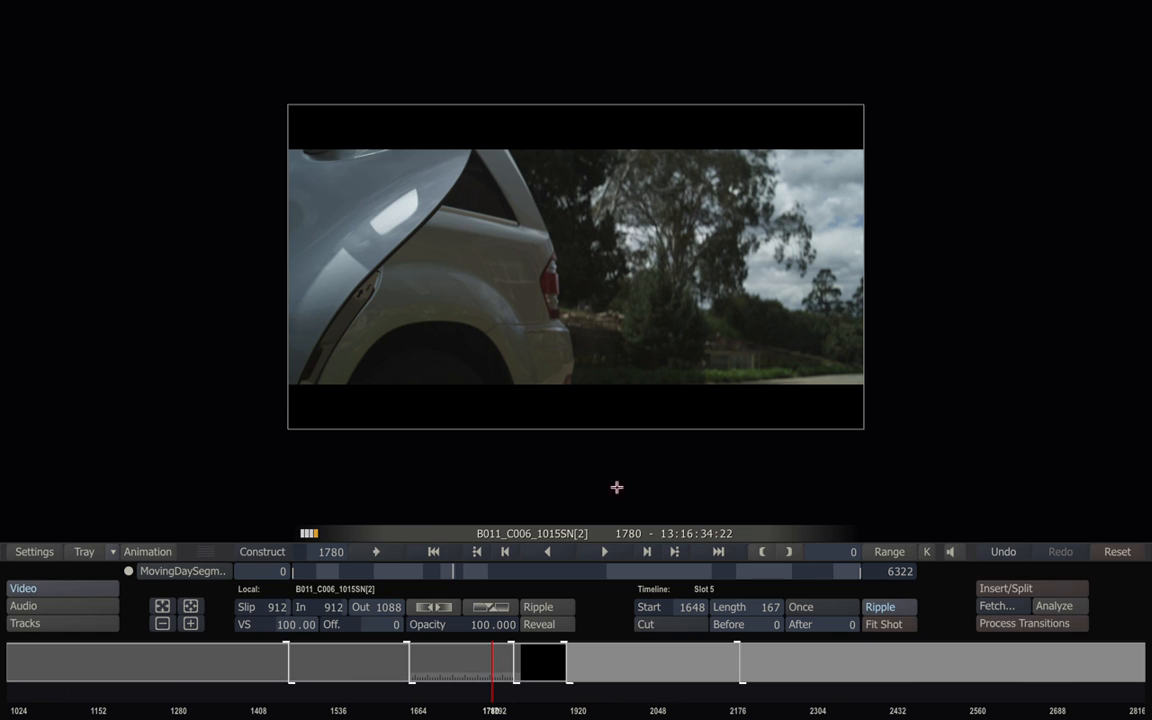
click(1004, 551)
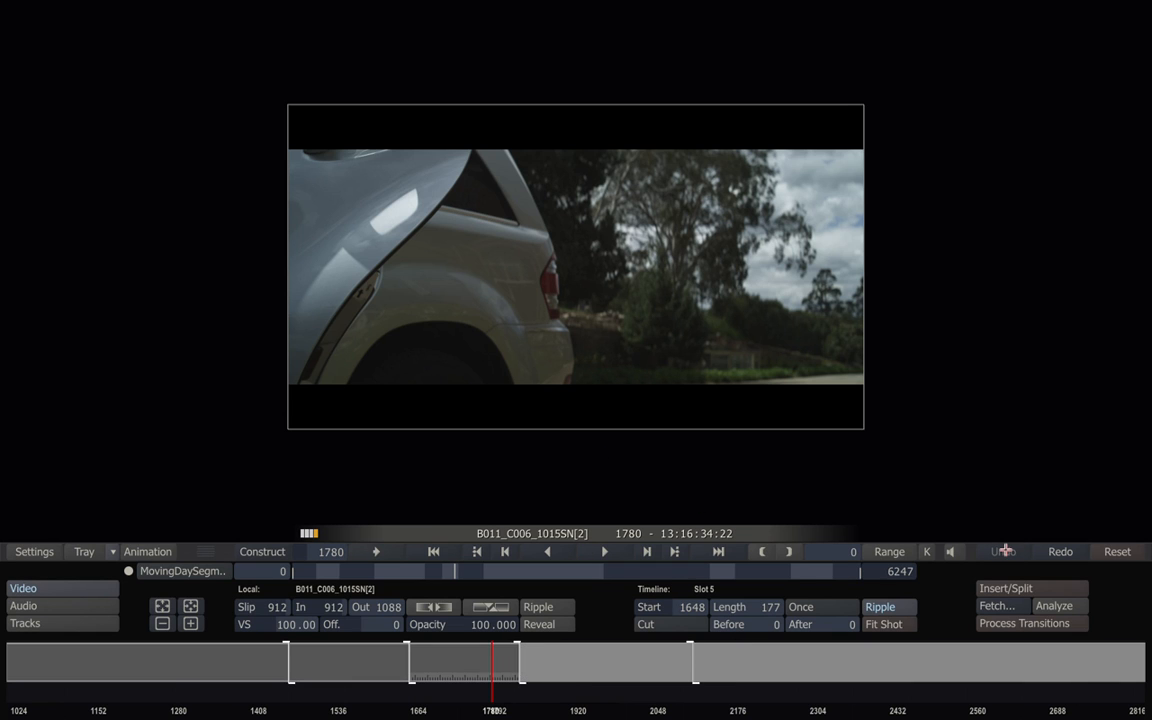
click(576, 337)
click(572, 297)
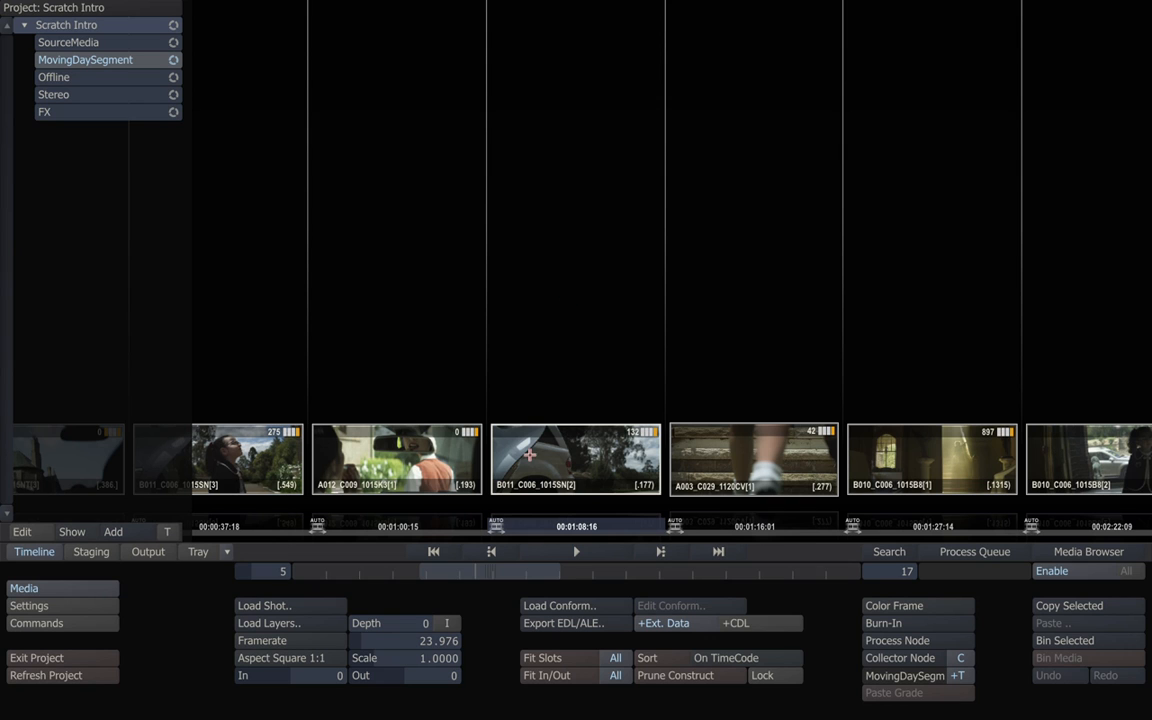
Scroll the storyboard back to 00:00:00 so A012_C026_10158C[2] and the opening shots show.
drag(453, 563, 347, 569)
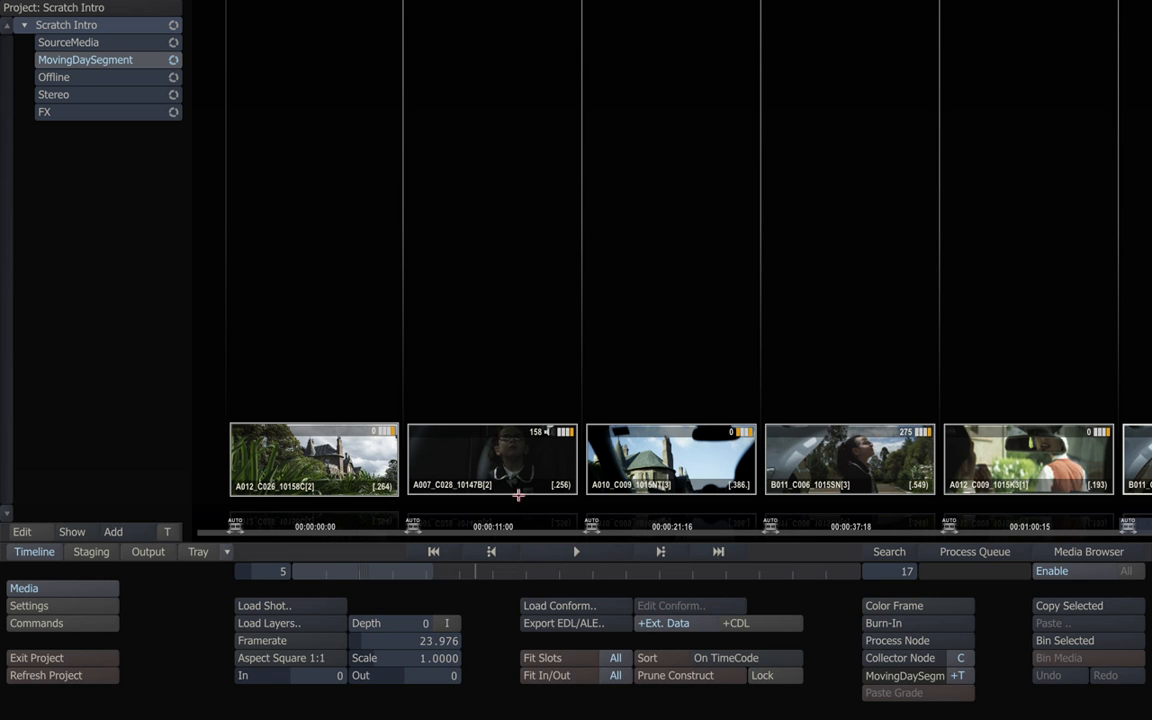
drag(450, 568, 363, 564)
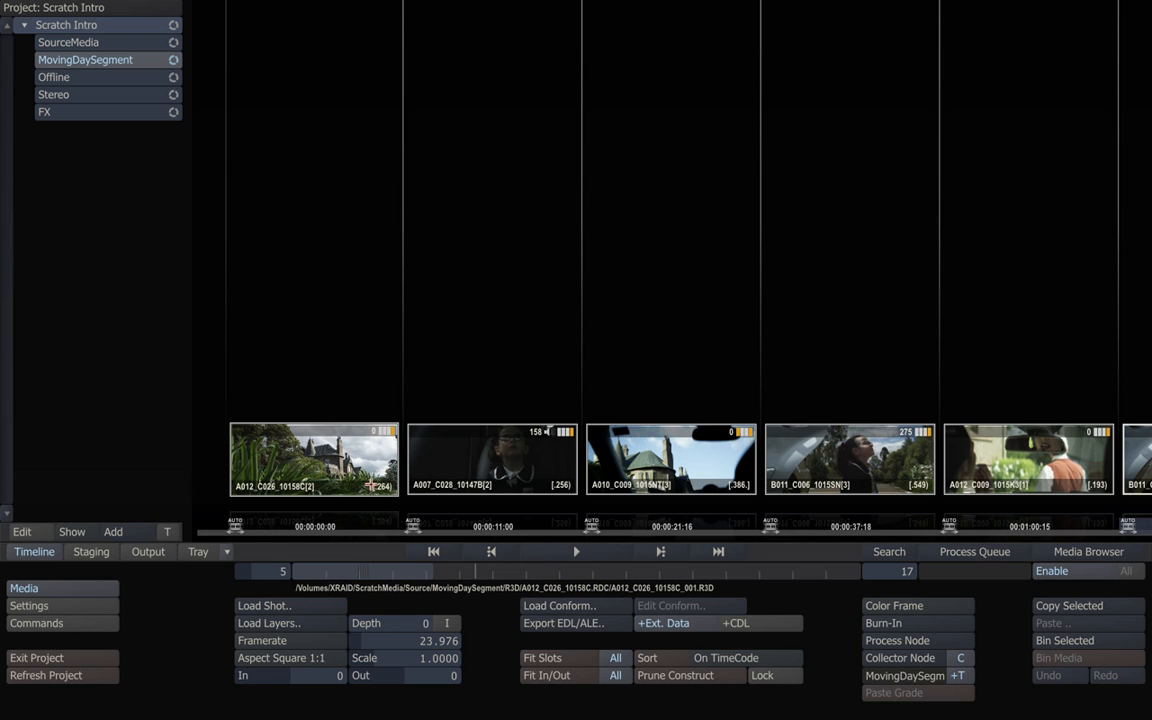
double_click(332, 436)
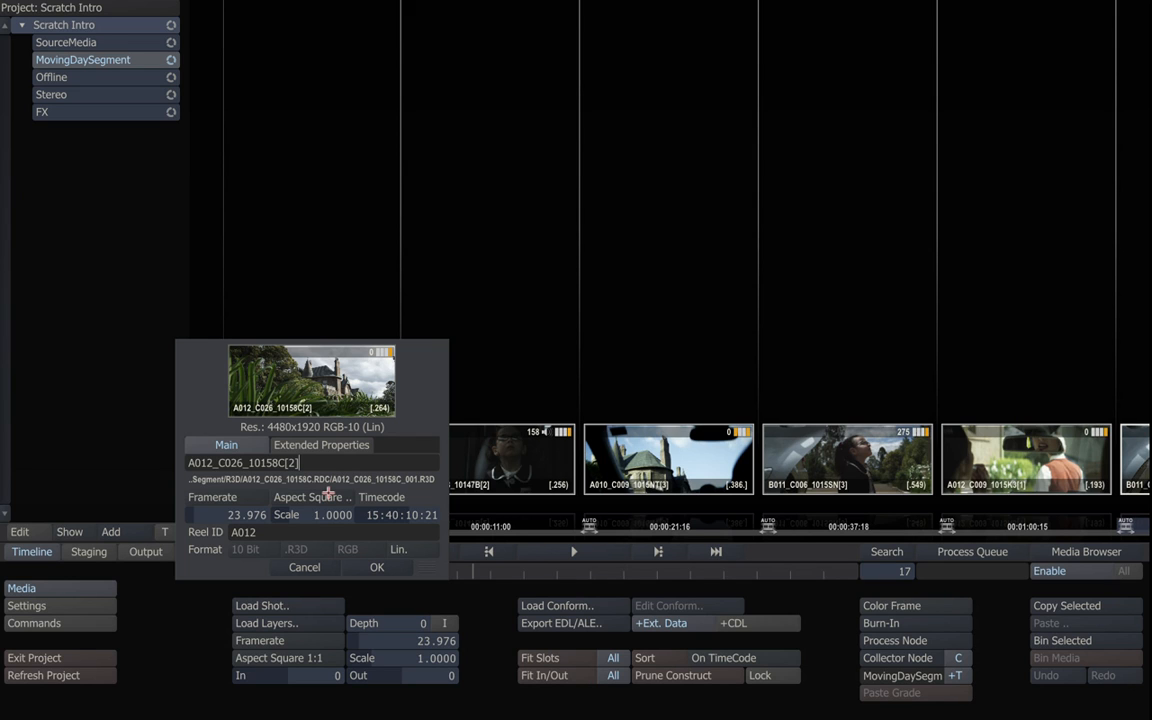
click(321, 444)
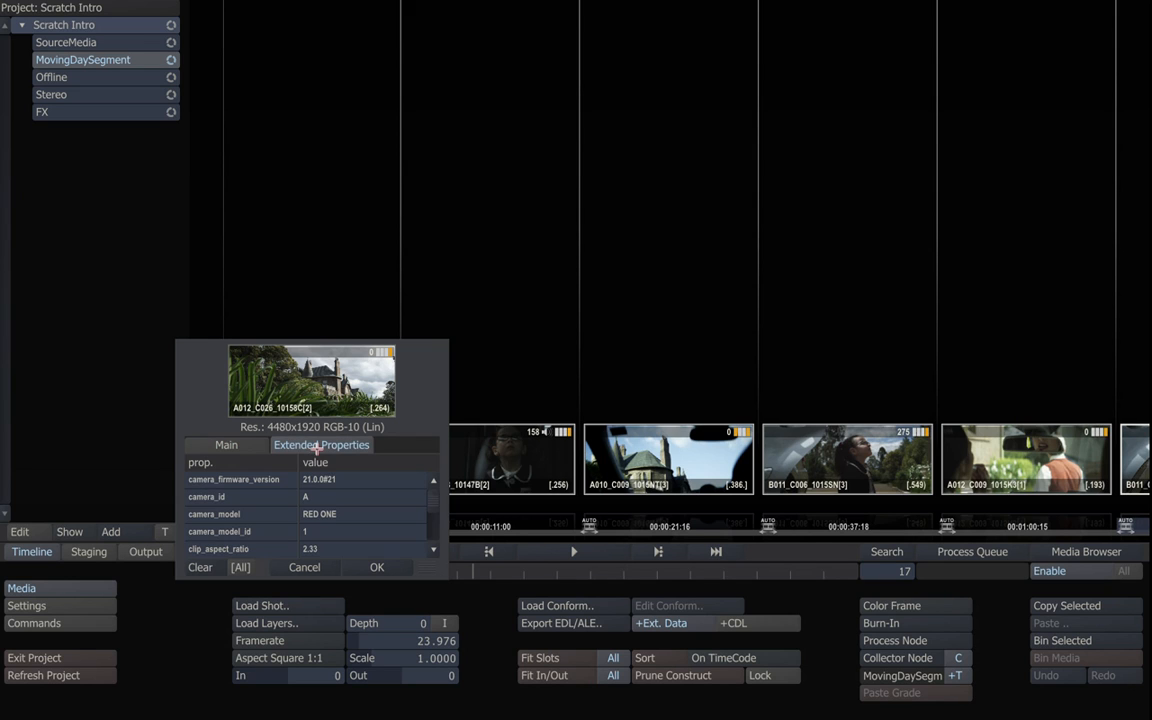
scroll(437, 505, down, 5)
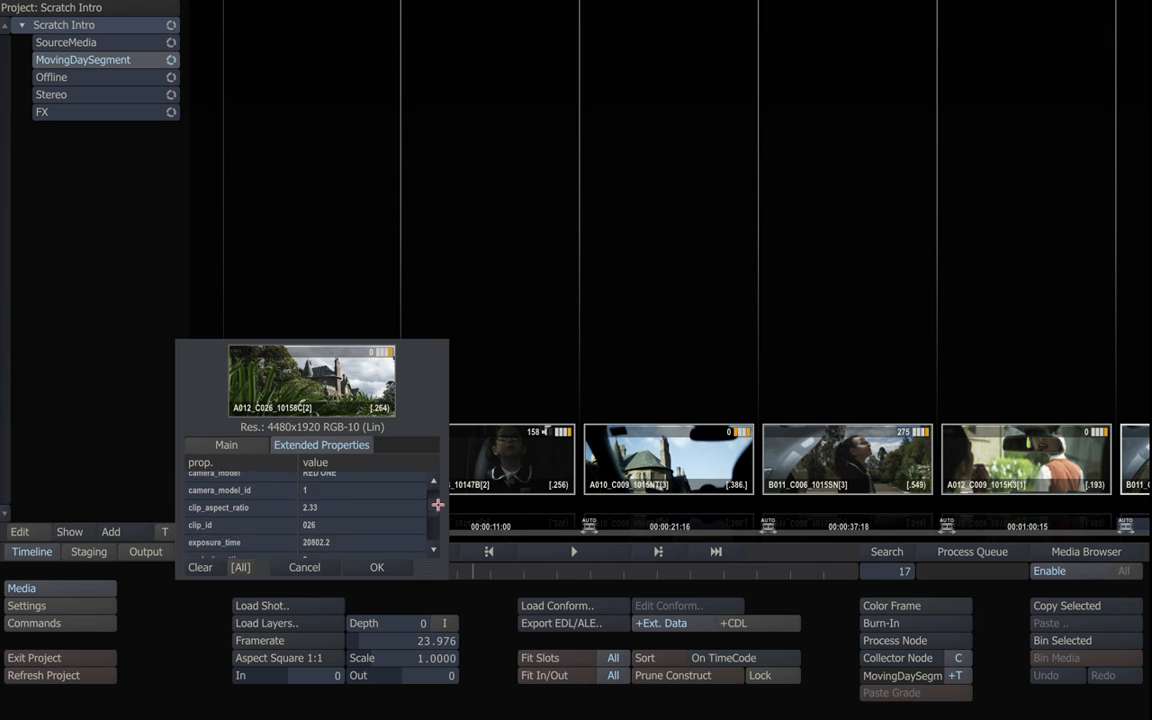
scroll(437, 511, up, 5)
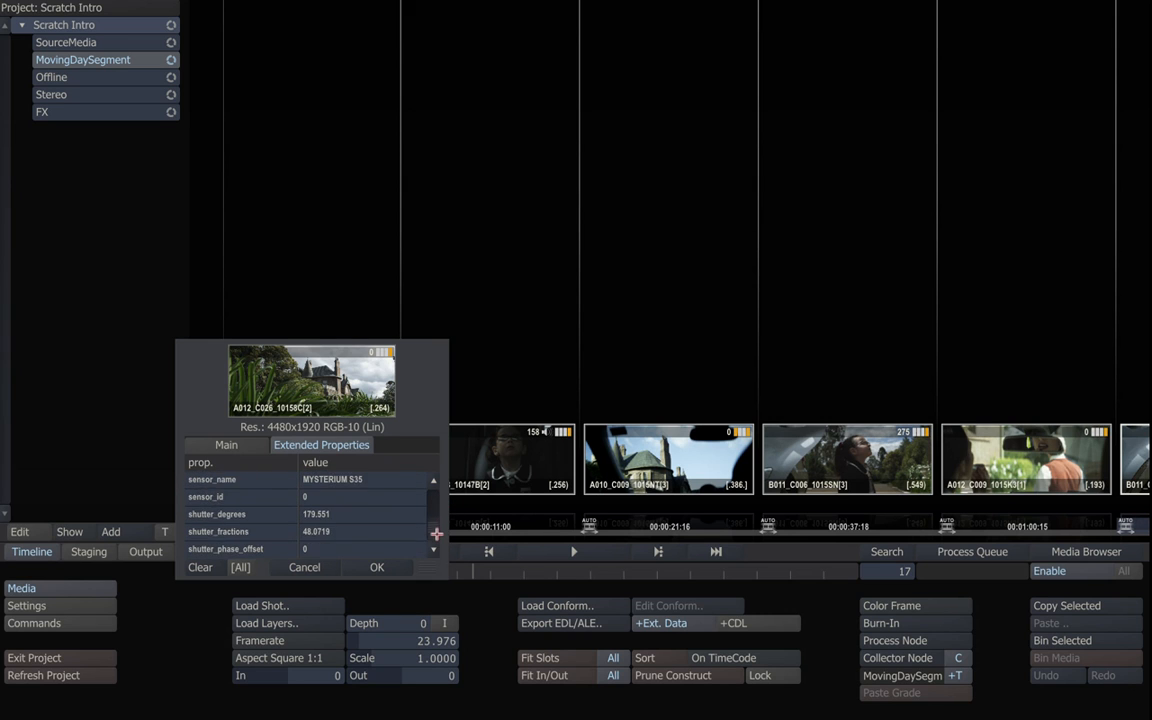
click(396, 556)
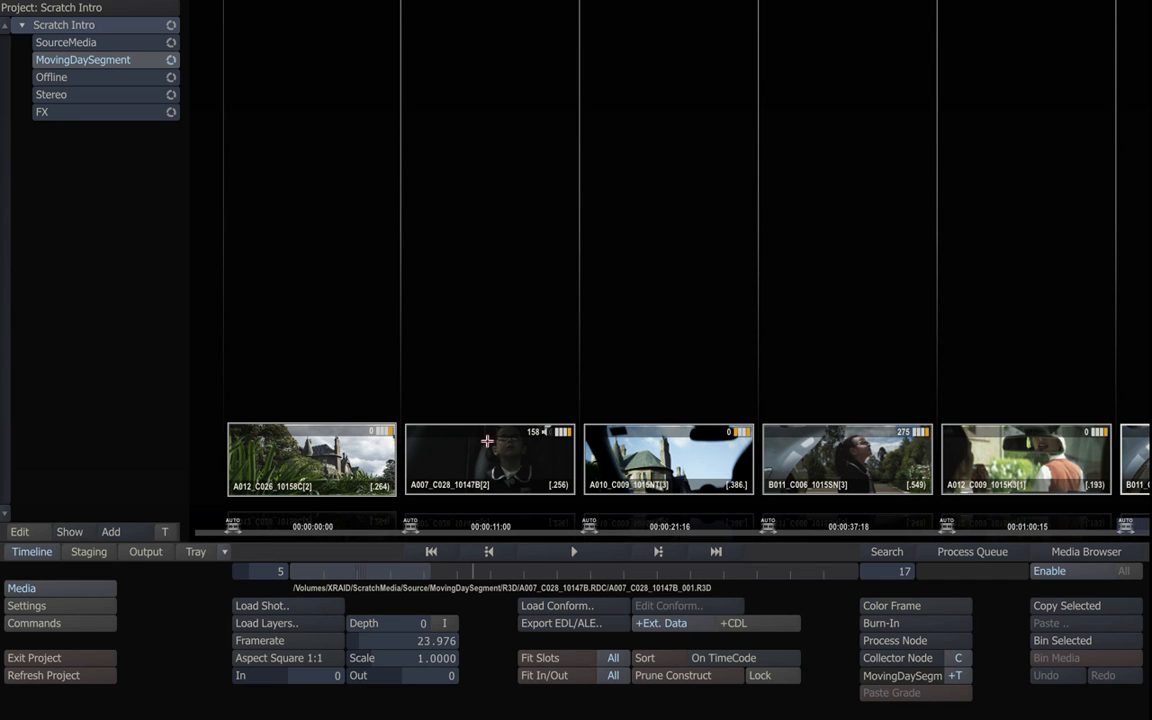
Make the last shot B010_C019 current, play it in the Player, then return to the storyboard.
drag(406, 568, 741, 560)
click(784, 472)
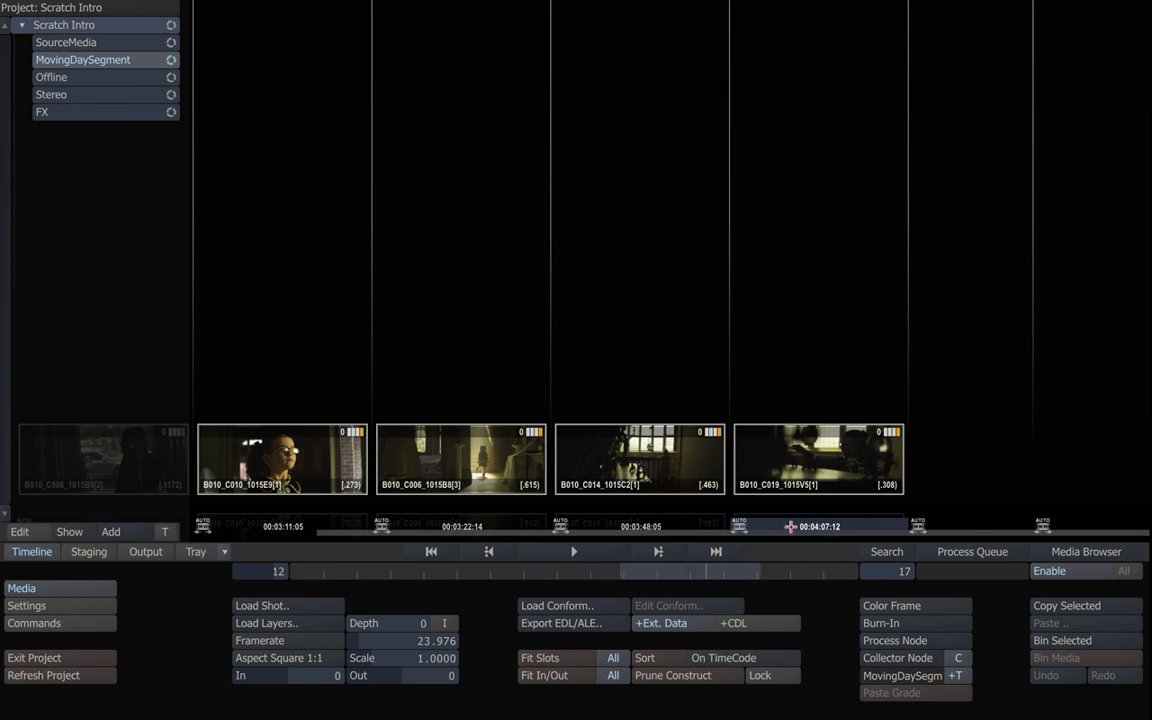
click(594, 551)
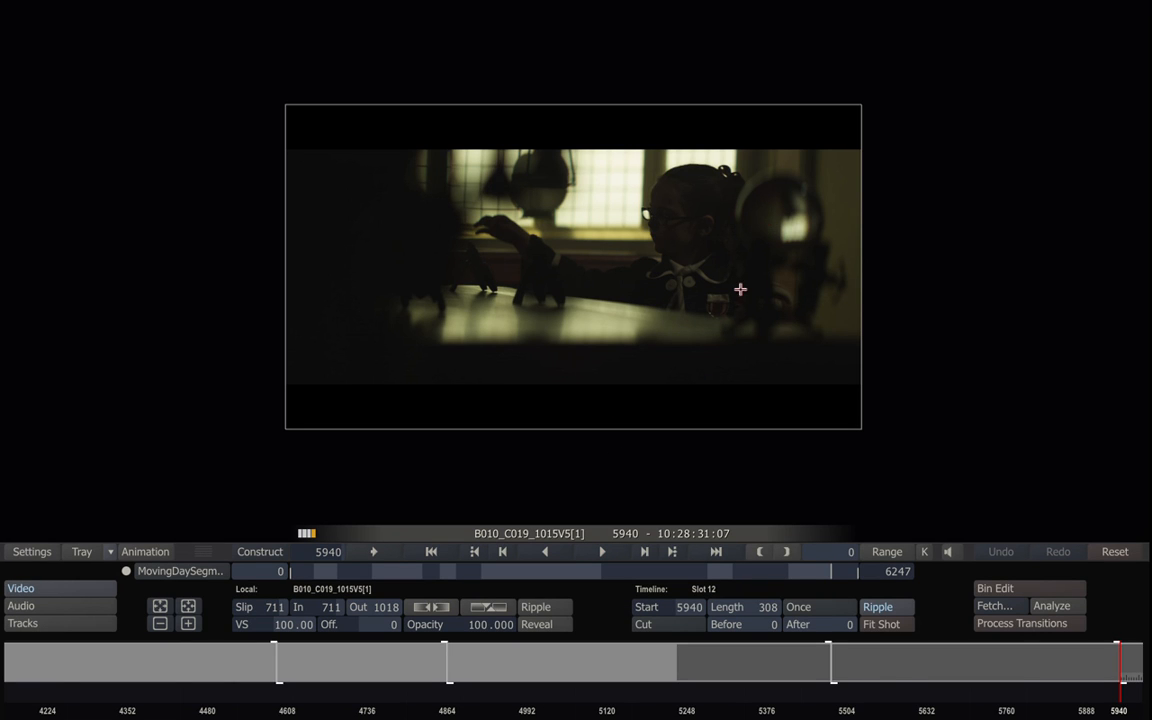
click(604, 549)
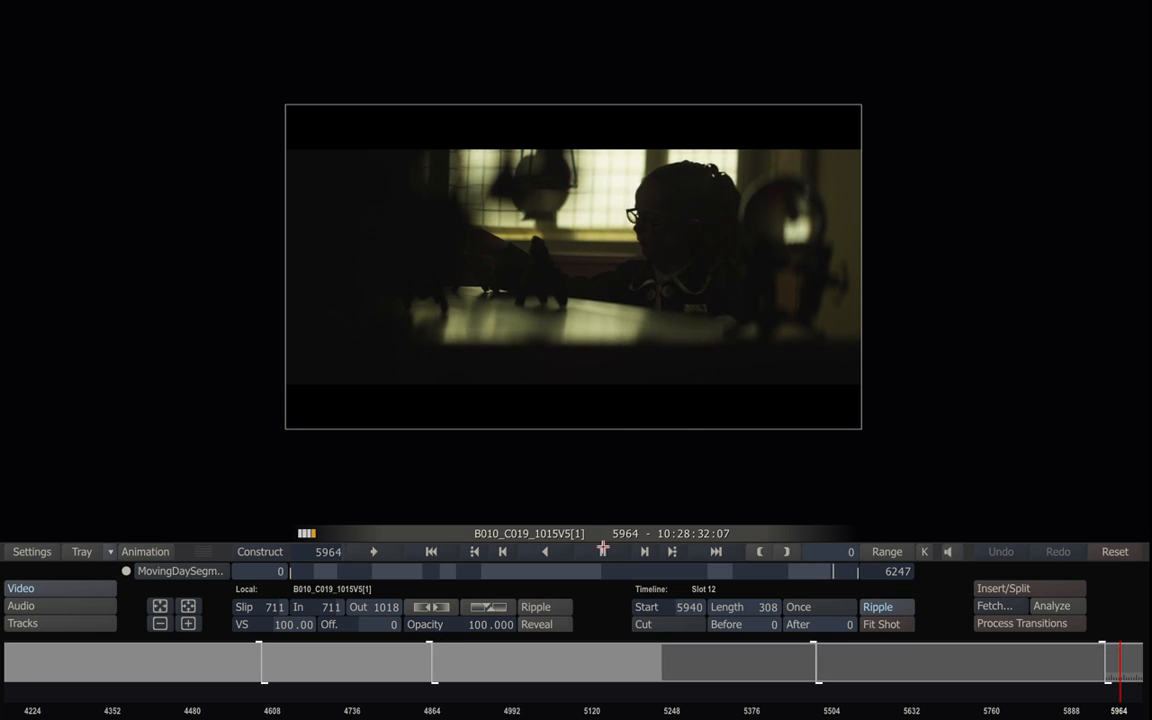
click(263, 551)
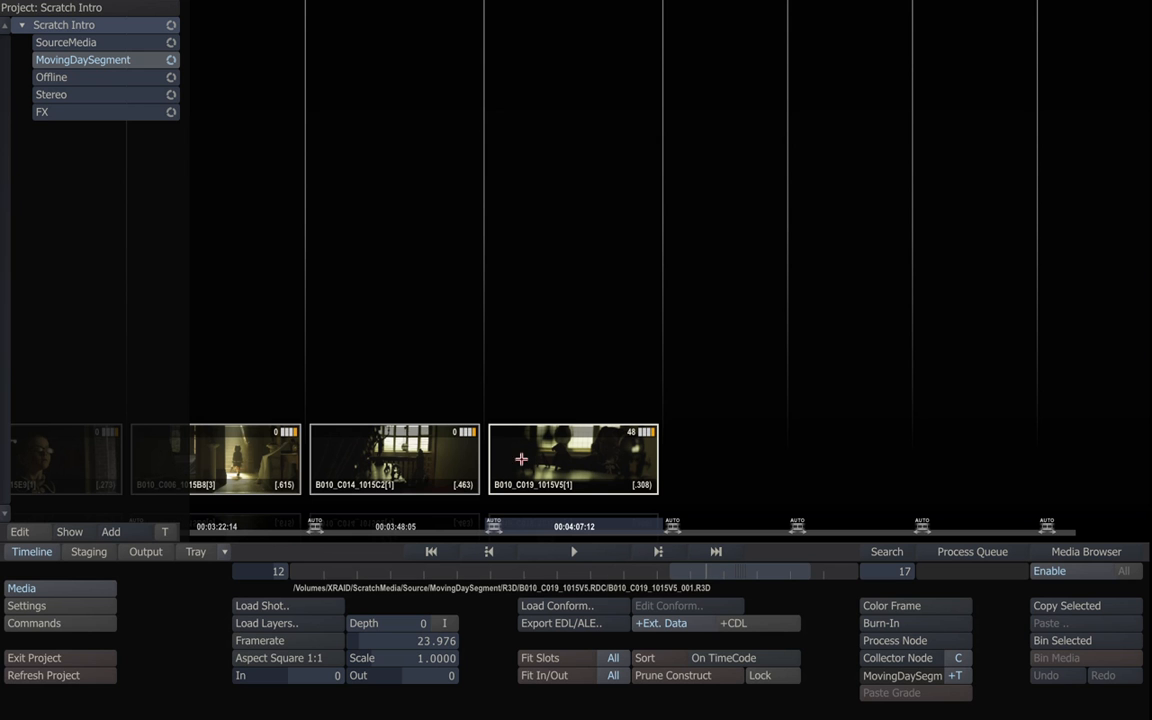
drag(718, 571, 463, 571)
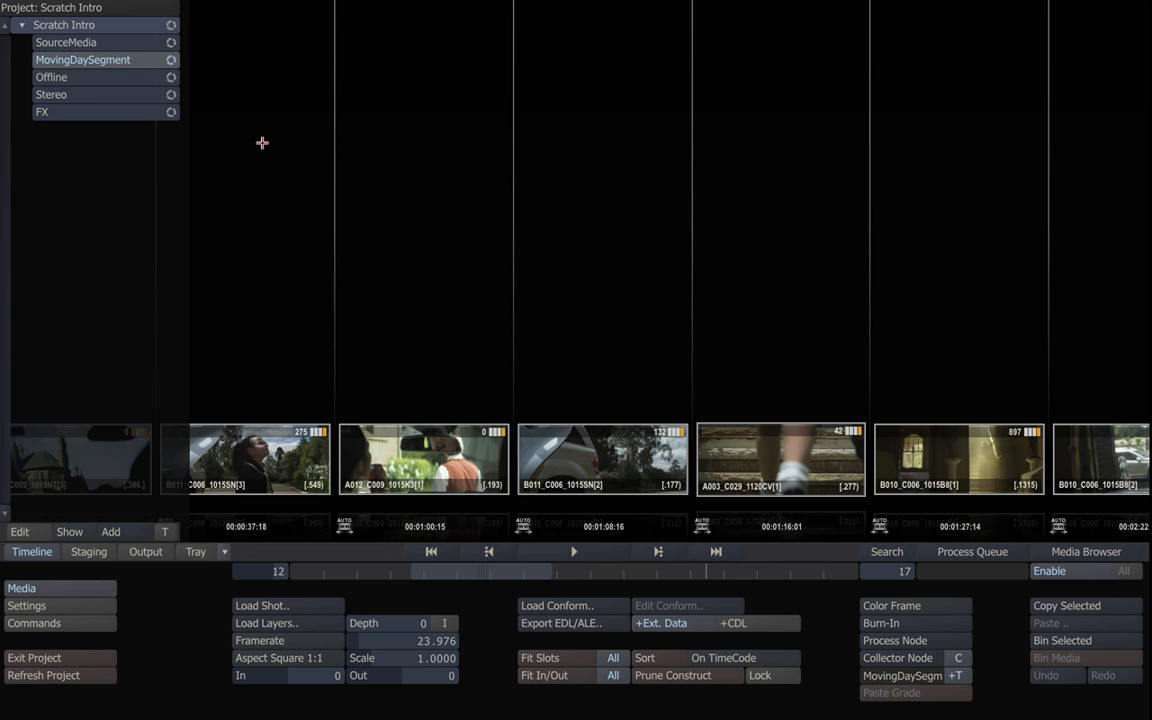
click(128, 77)
click(139, 92)
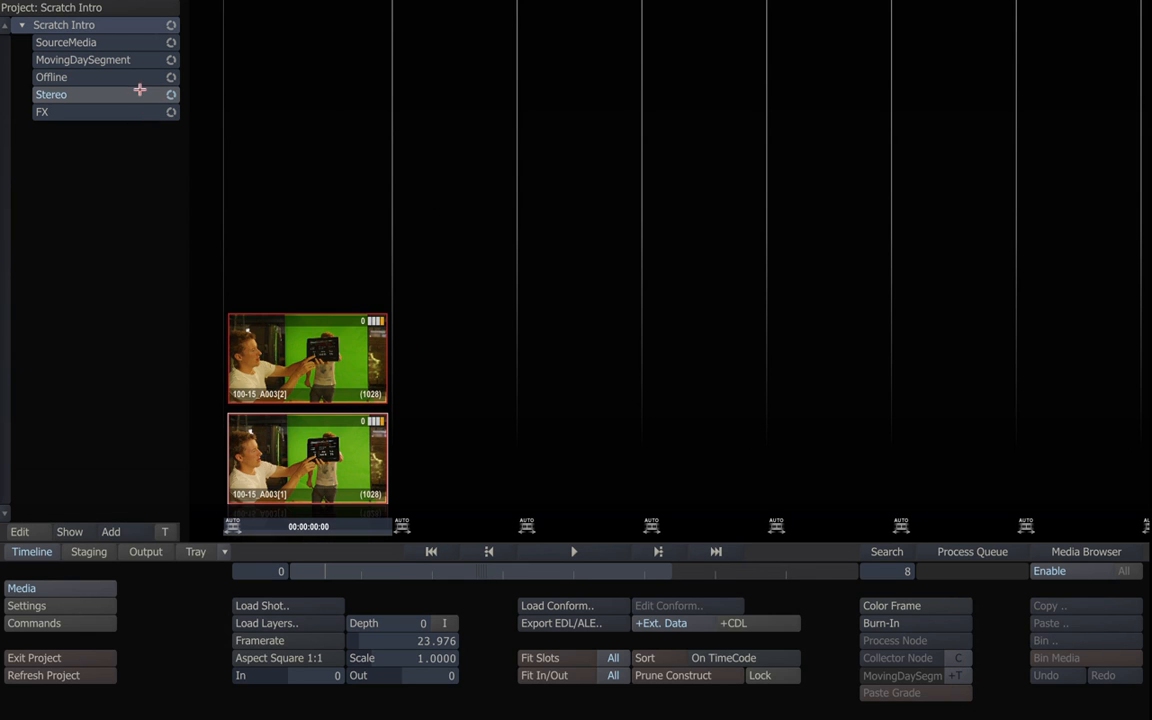
click(139, 111)
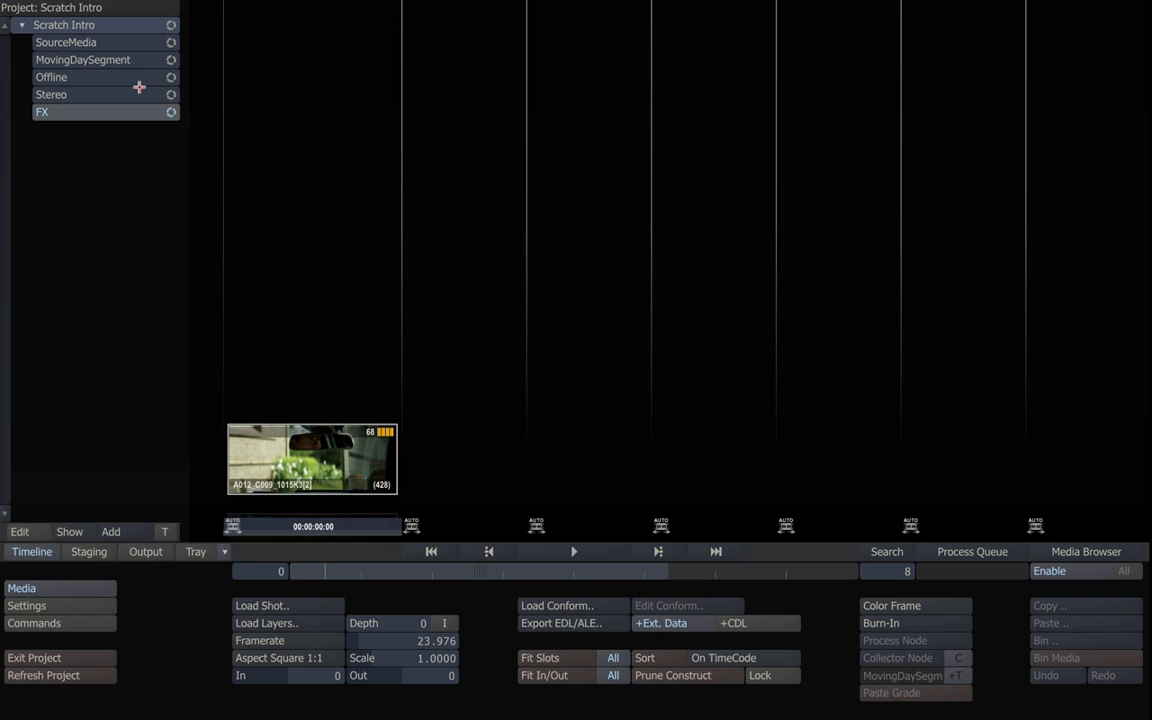
click(136, 47)
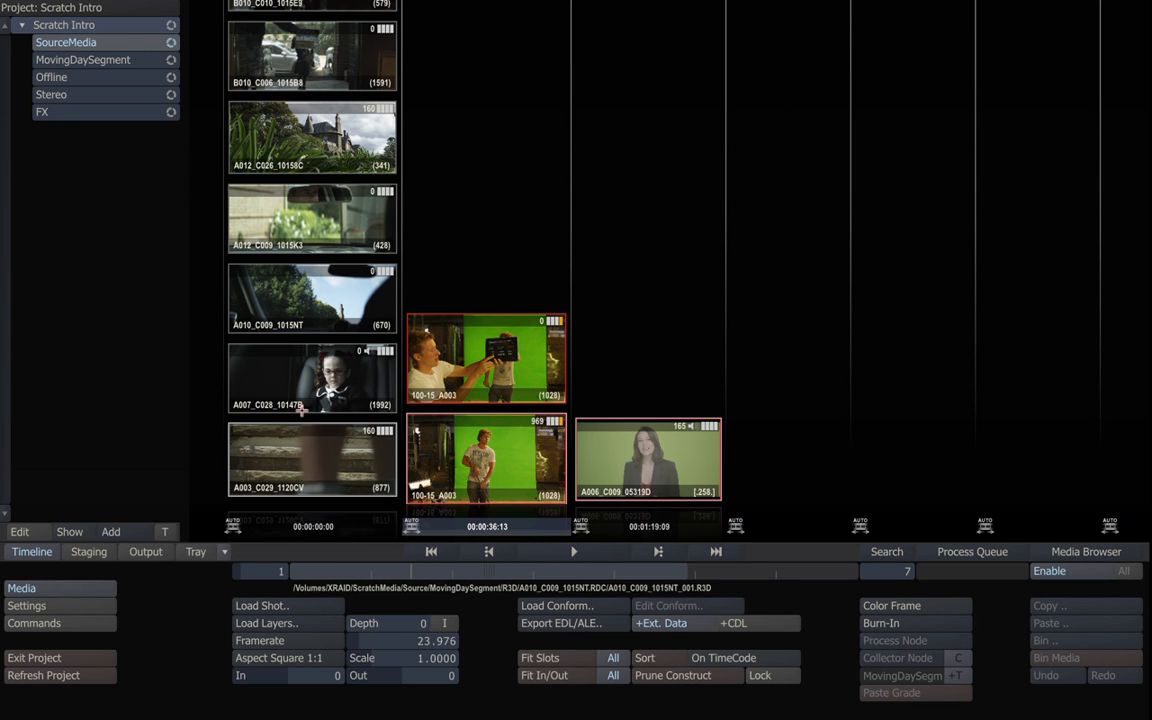
scroll(316, 100, up, 5)
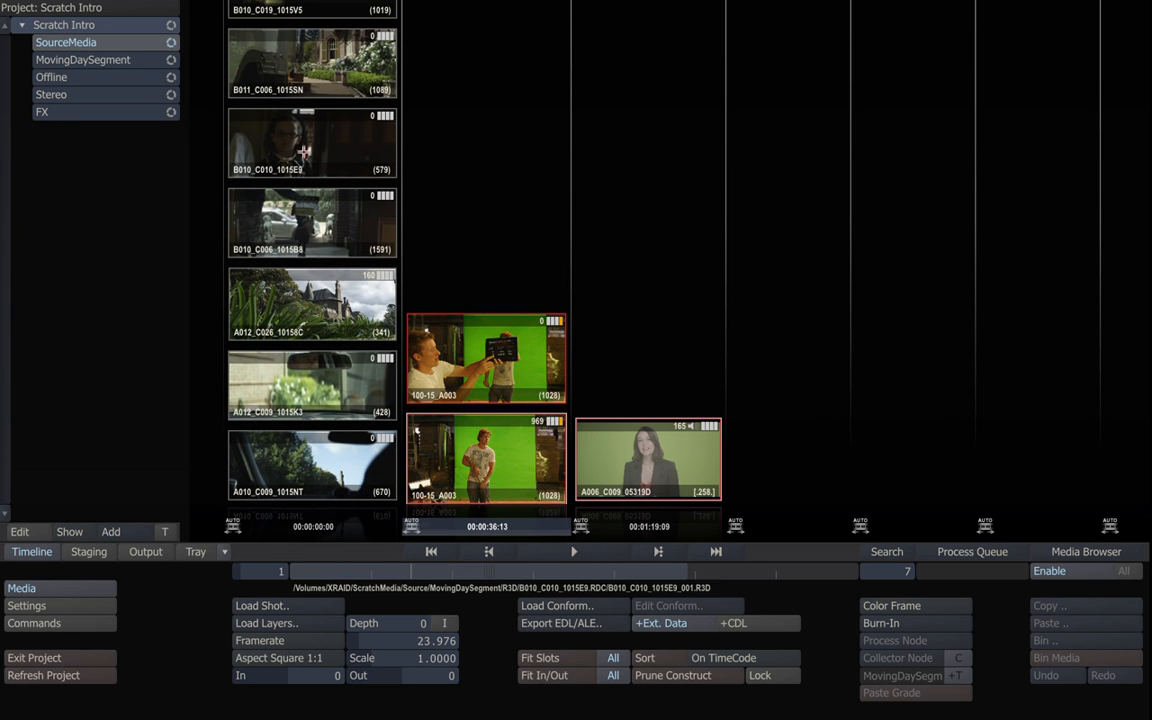
click(131, 95)
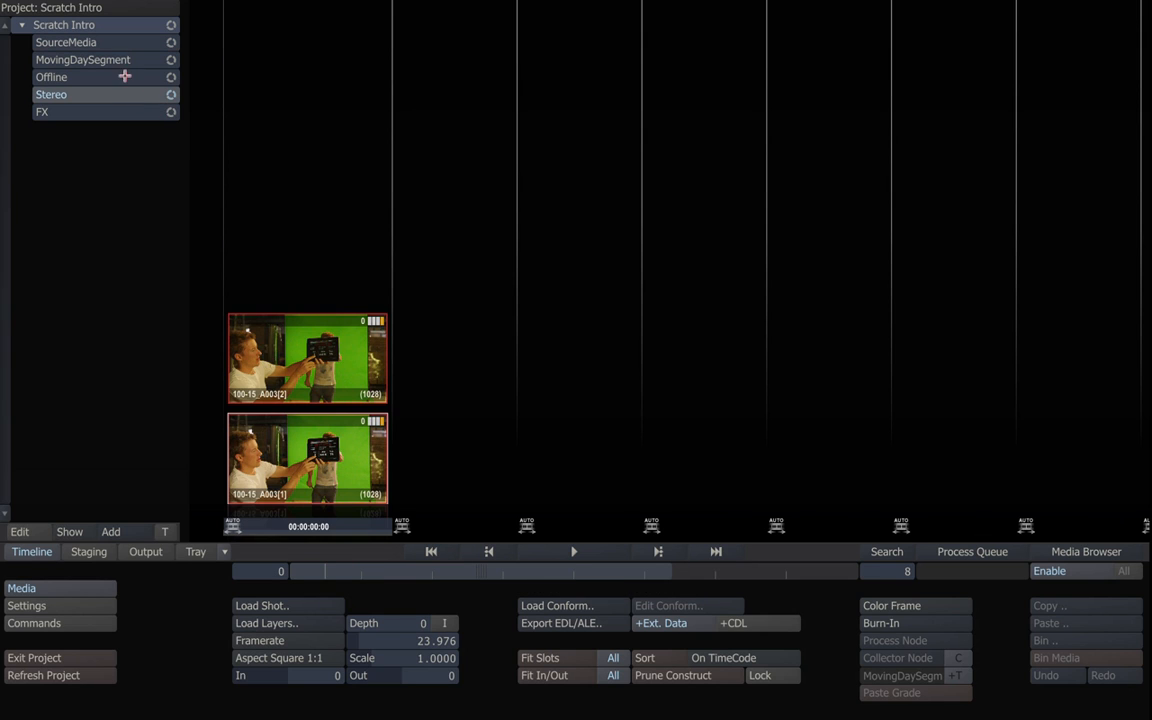
click(121, 59)
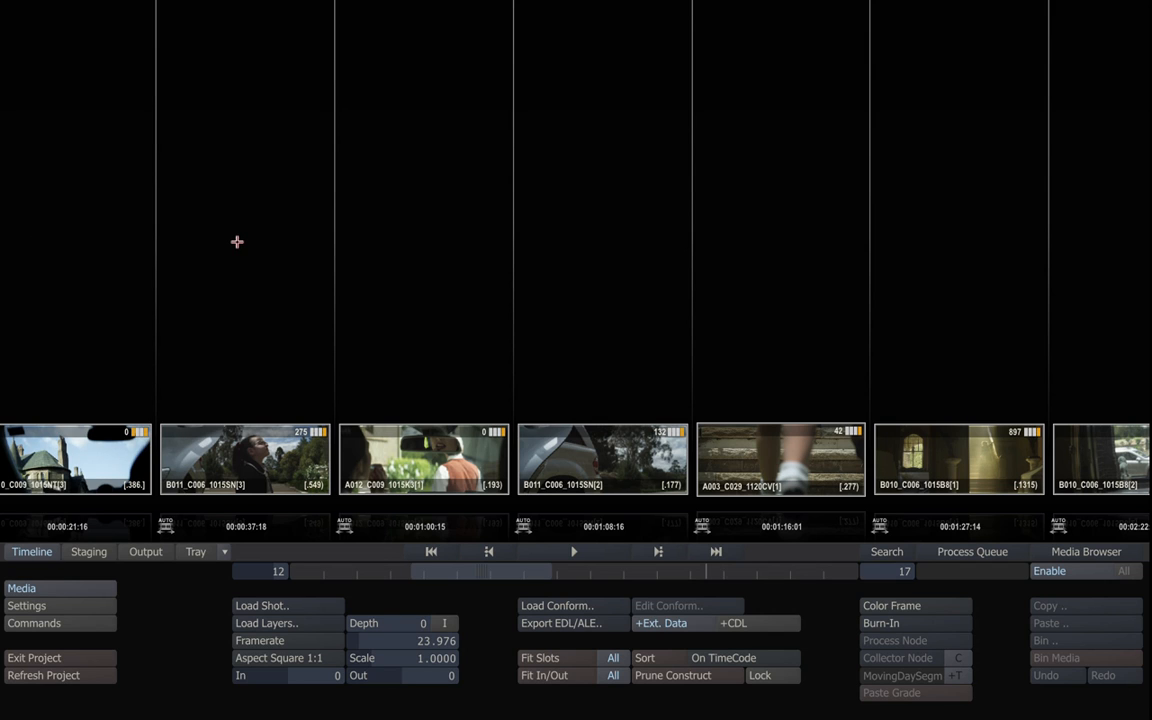
mouse_move(16, 254)
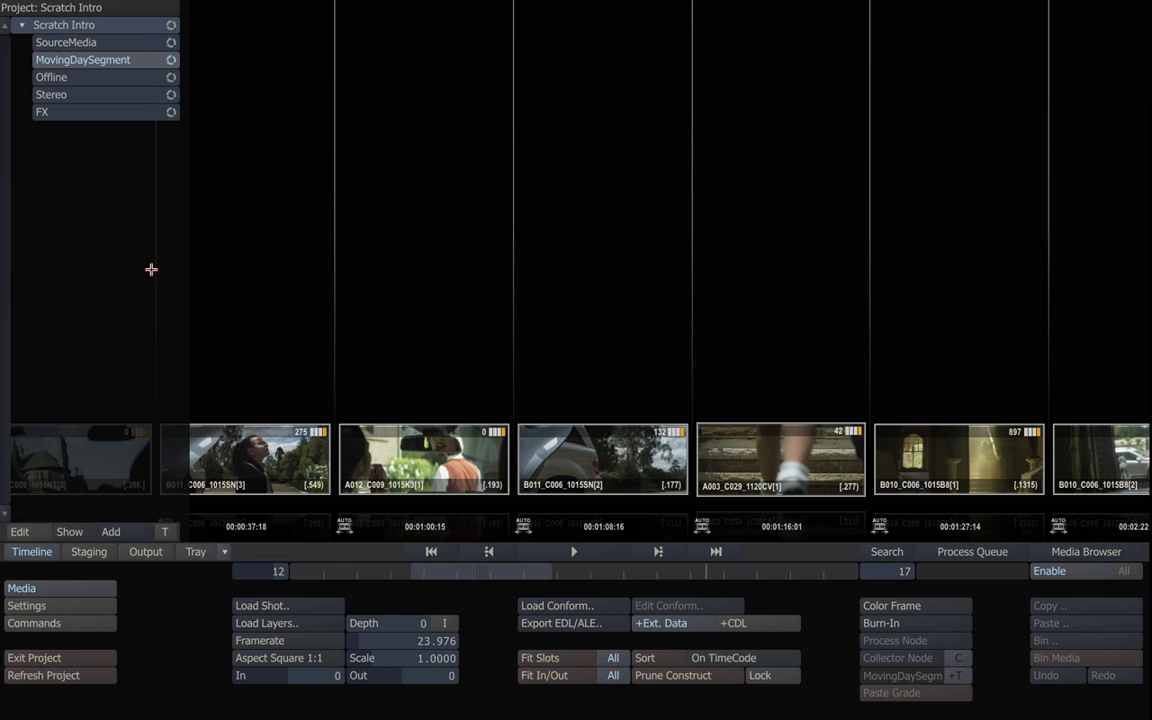
click(173, 60)
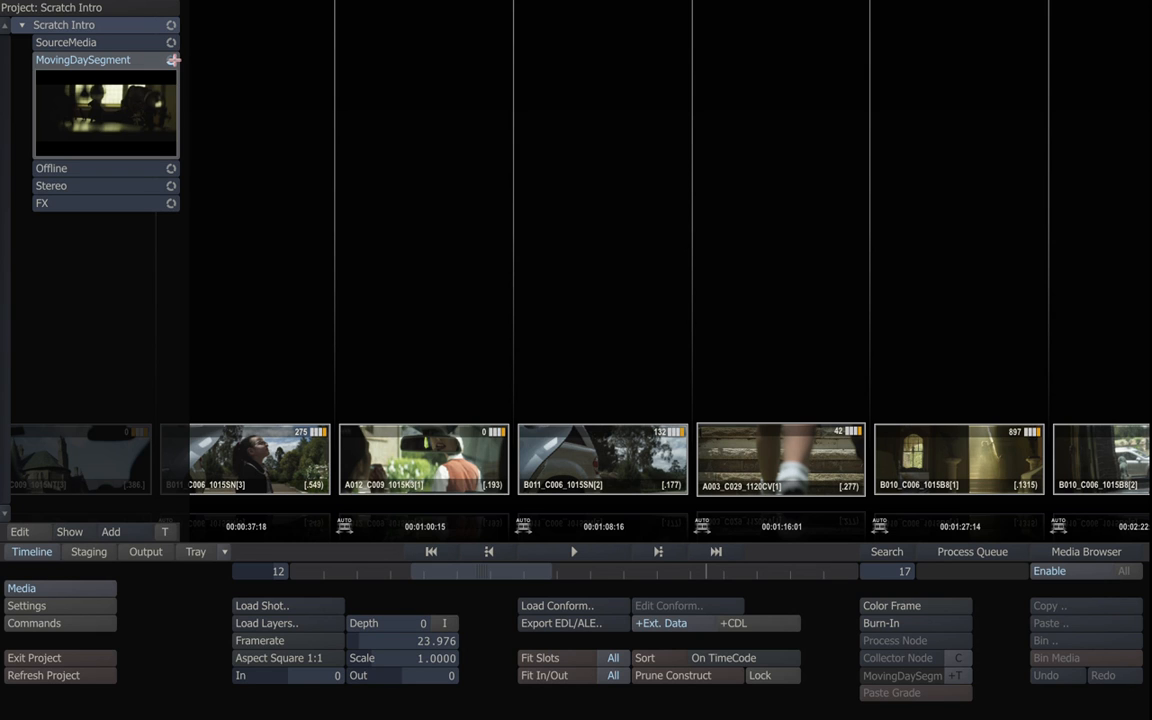
click(170, 60)
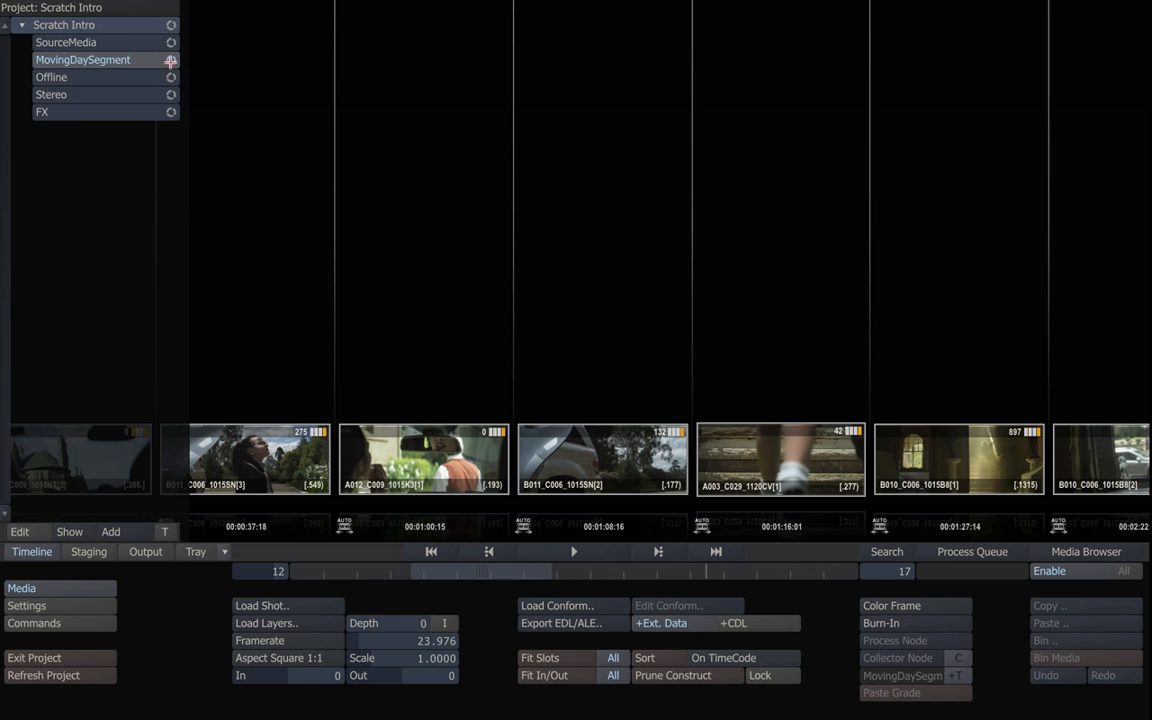
click(171, 61)
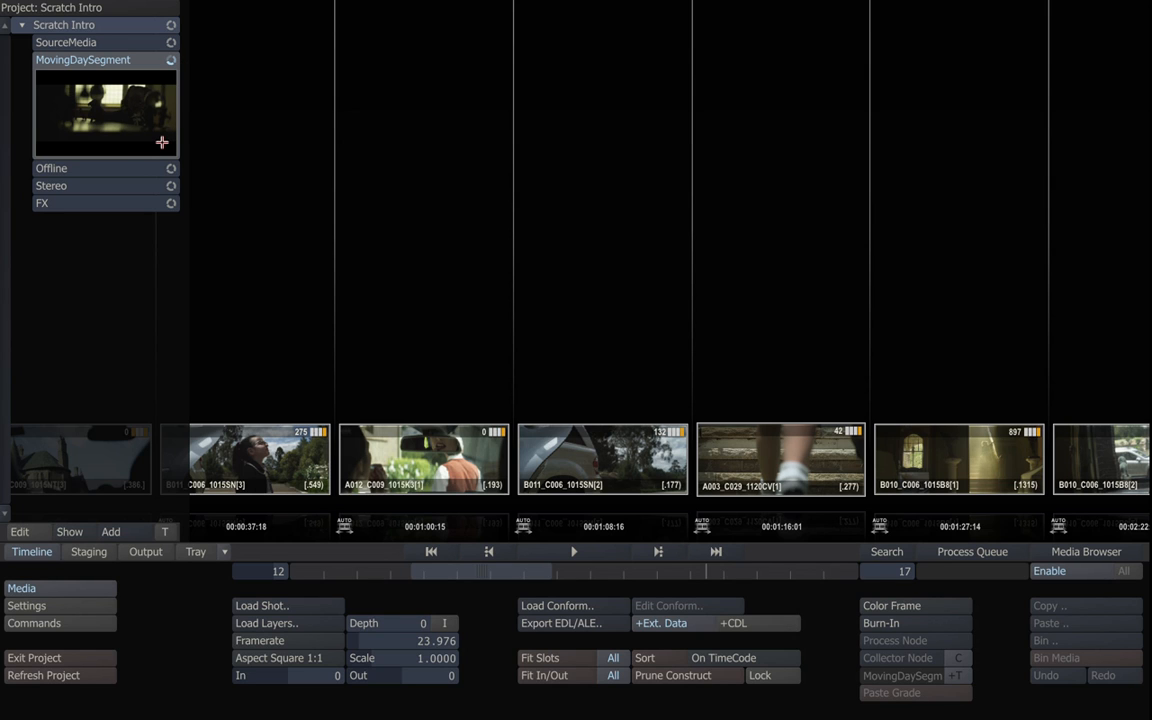
click(168, 60)
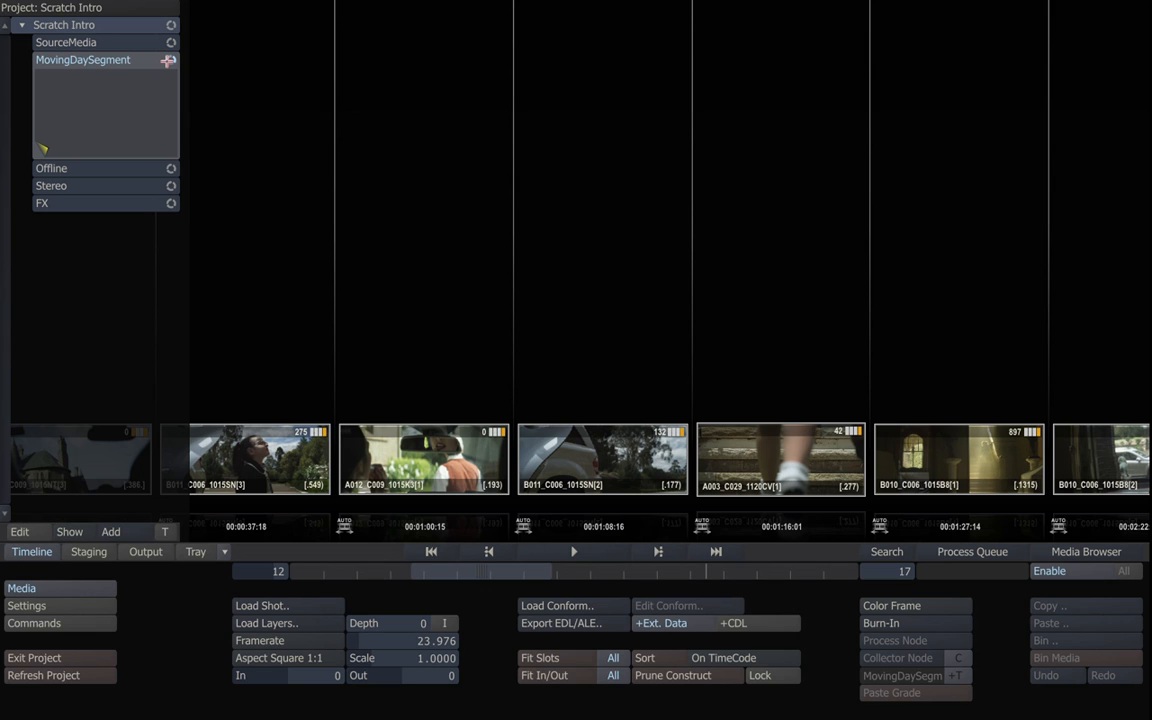
click(170, 60)
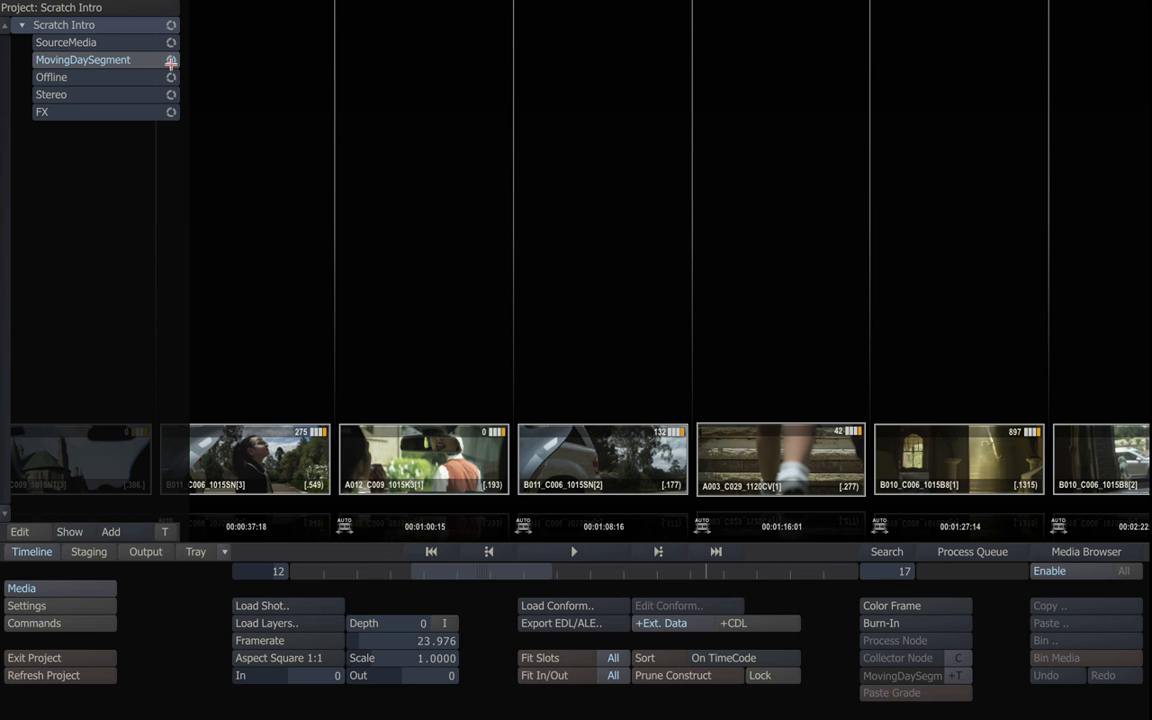
click(131, 77)
click(129, 93)
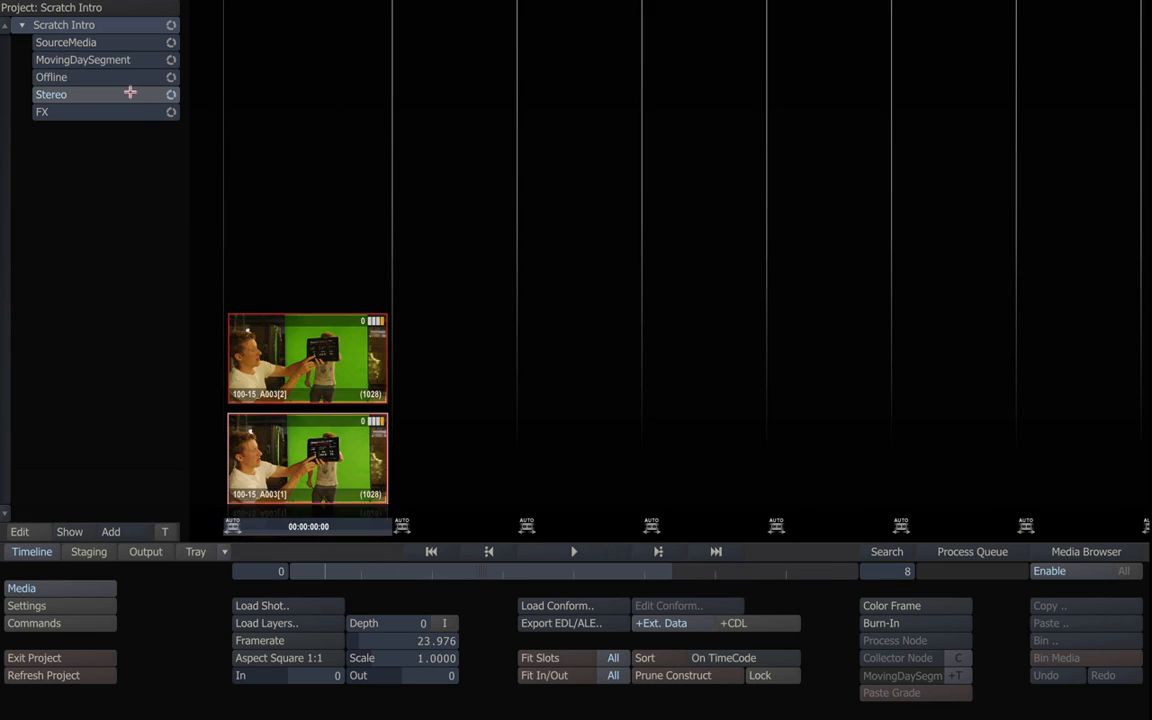
click(129, 111)
click(126, 60)
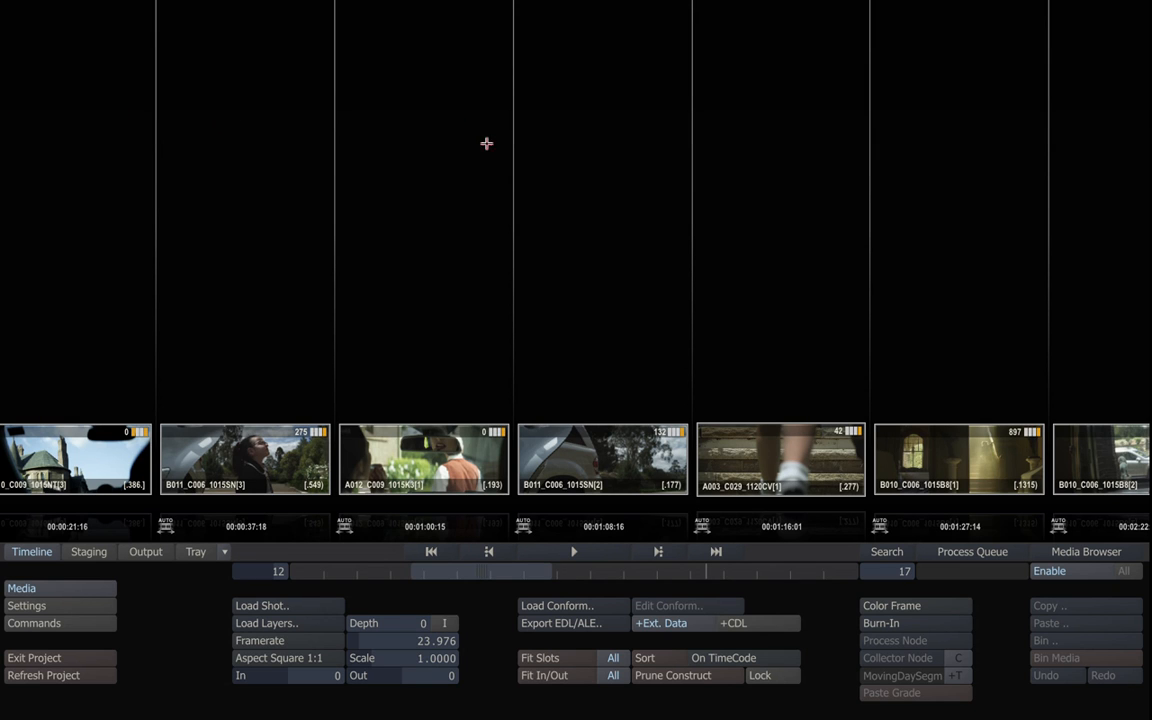
Switch to the Player and reveal its playout recording controls and Scaffolds layer panel.
mouse_move(1016, 247)
click(604, 546)
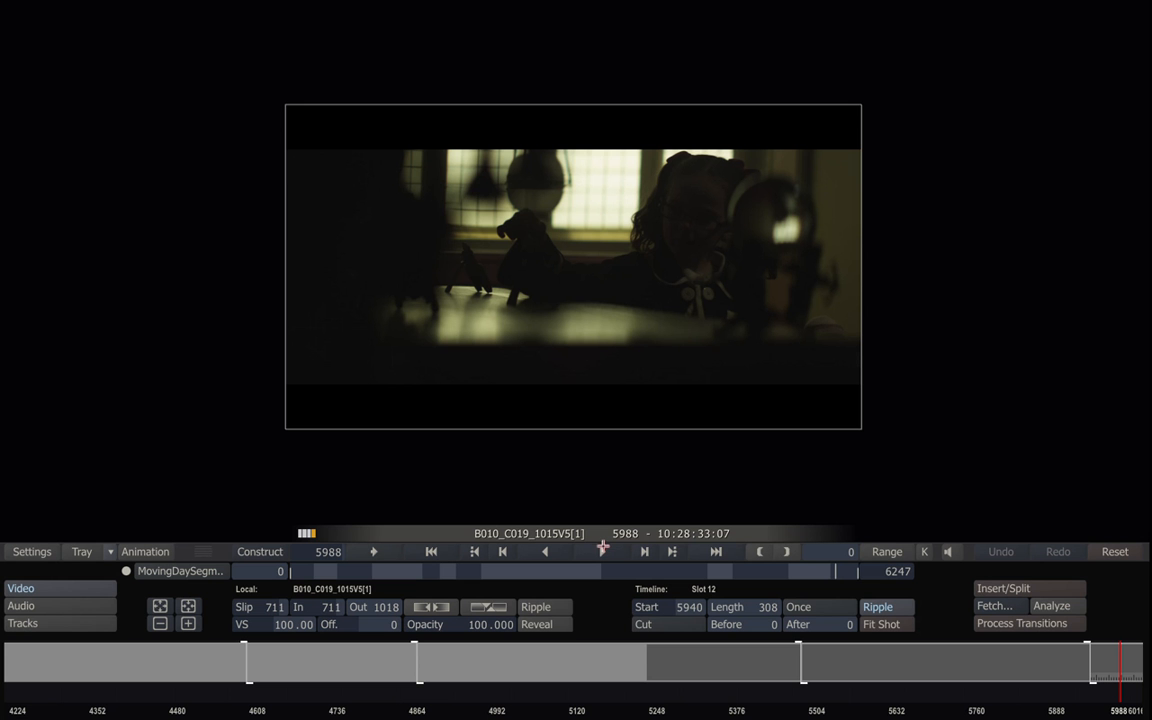
right_click(578, 308)
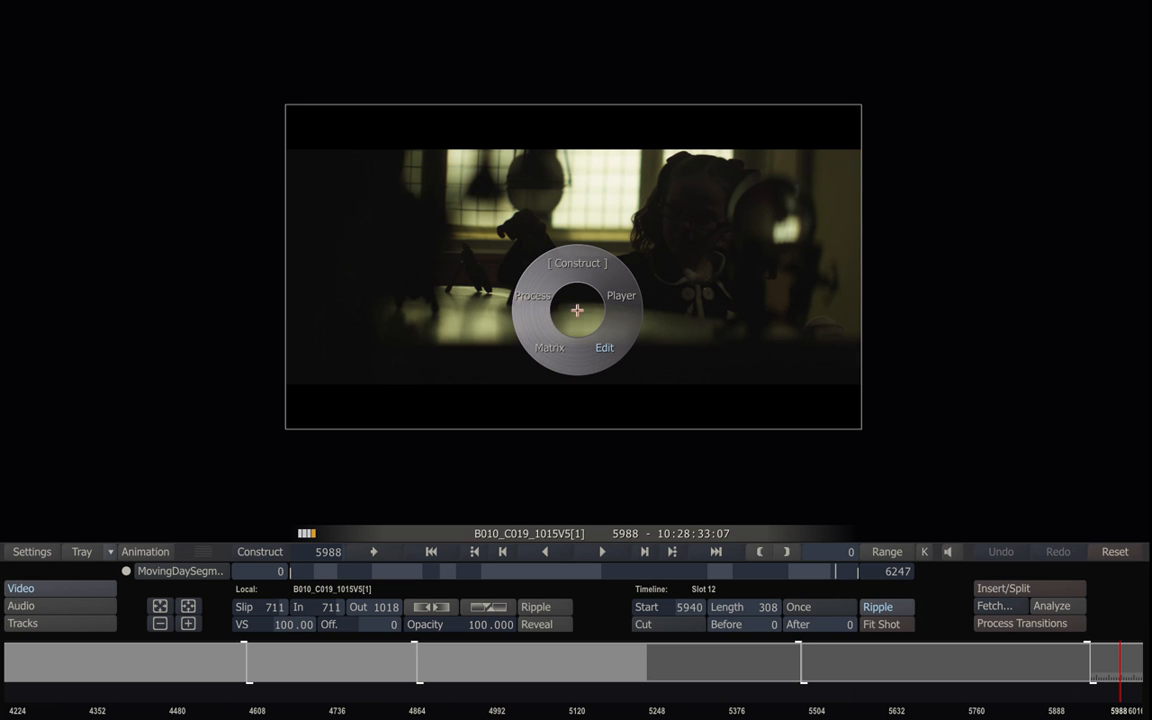
click(621, 296)
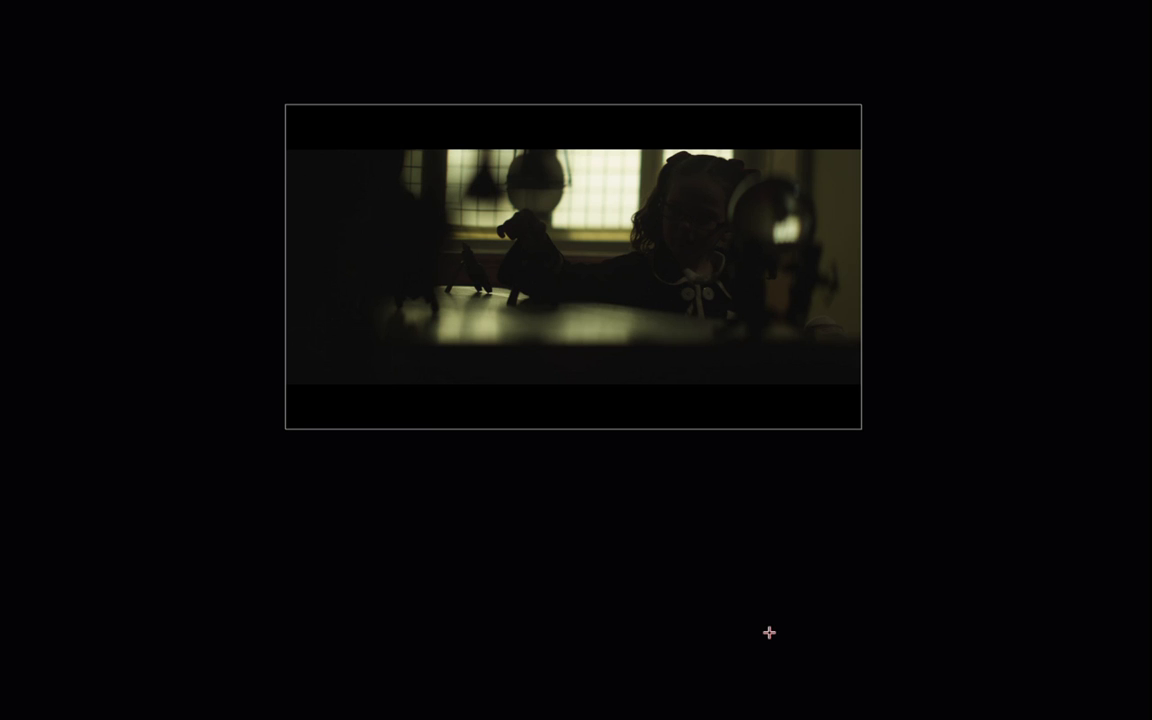
mouse_move(789, 714)
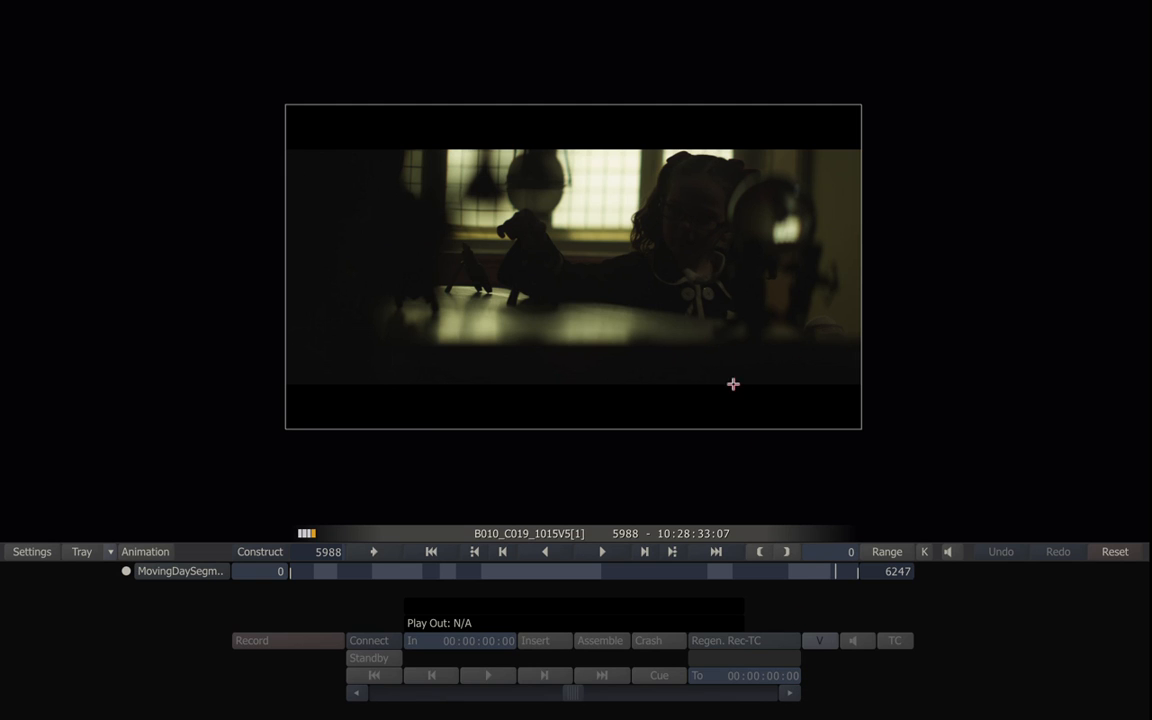
mouse_move(660, 8)
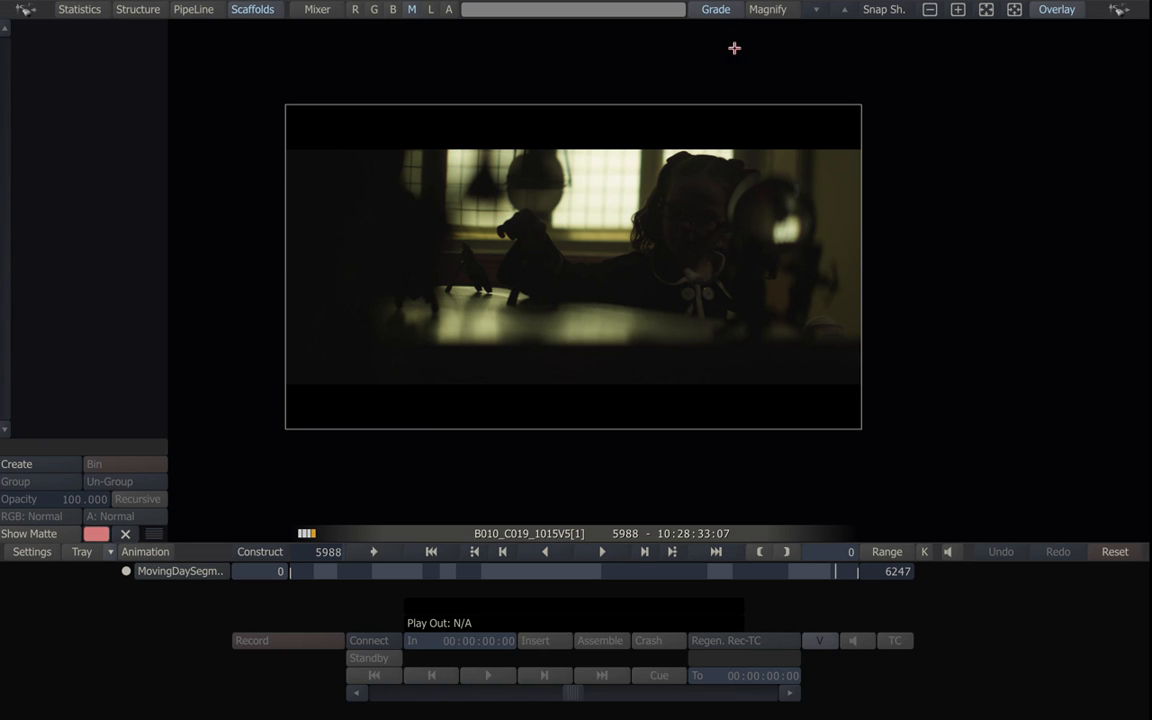
Zoom the viewer image in and out, fill the viewer, then return to a framed view.
click(958, 9)
click(931, 9)
click(958, 9)
click(931, 9)
click(985, 9)
click(1013, 9)
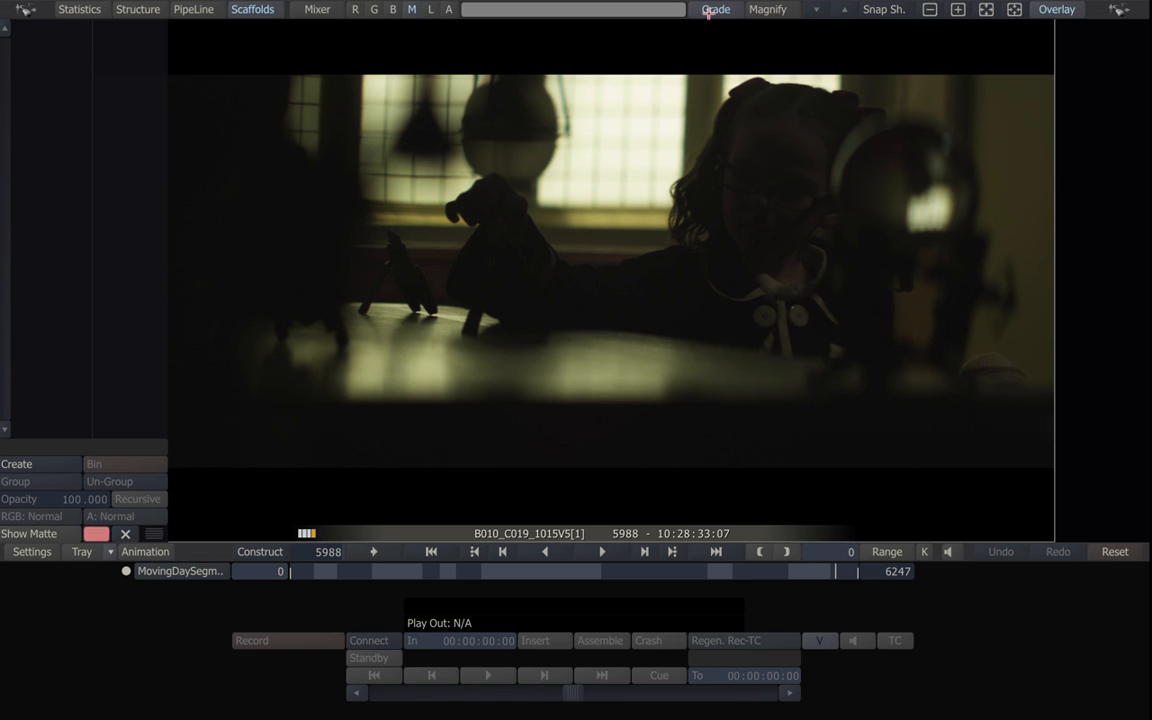
Inspect the red, green and alpha channels, return to full colour, and jump to frame 745.
click(357, 9)
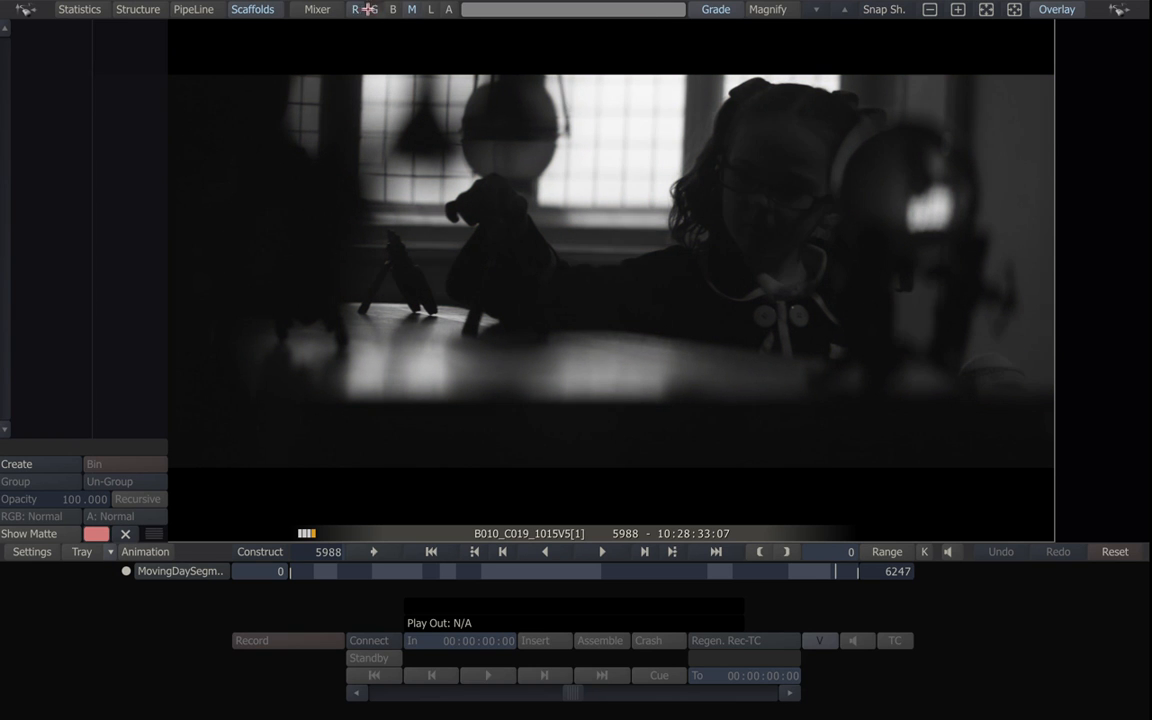
click(371, 9)
click(400, 9)
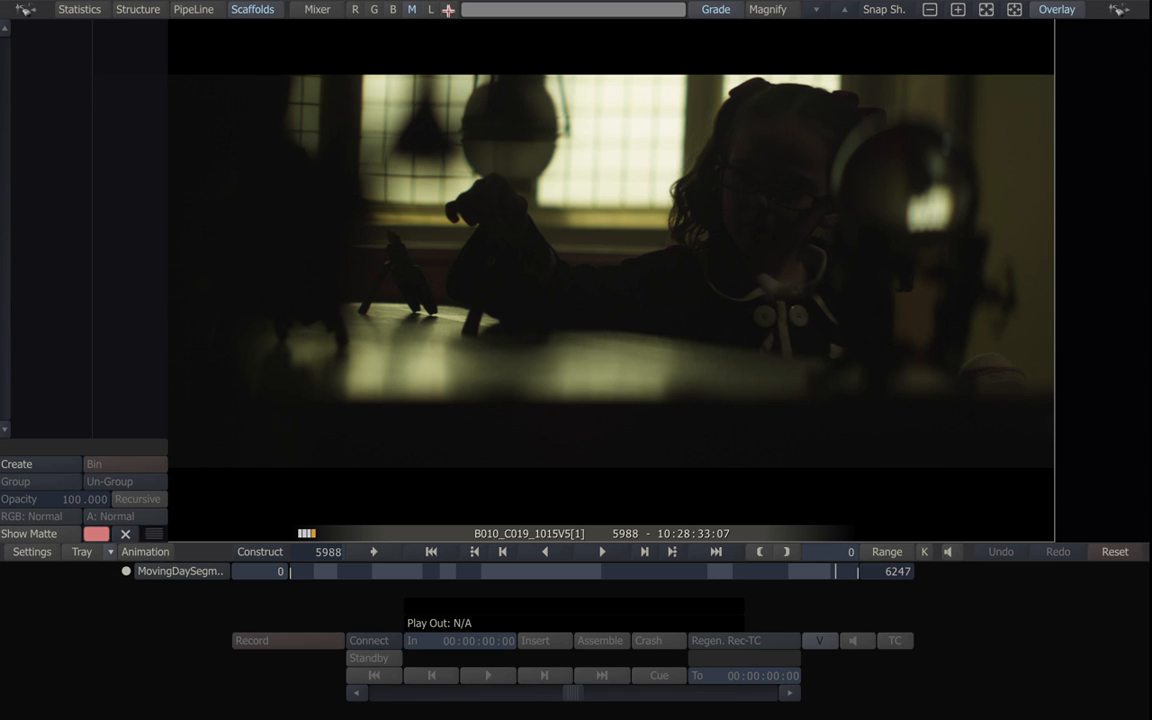
click(411, 9)
click(448, 9)
click(360, 572)
Play through B011_C006, toggling luminance and full colour, and pause on frame 1378.
drag(360, 572, 396, 576)
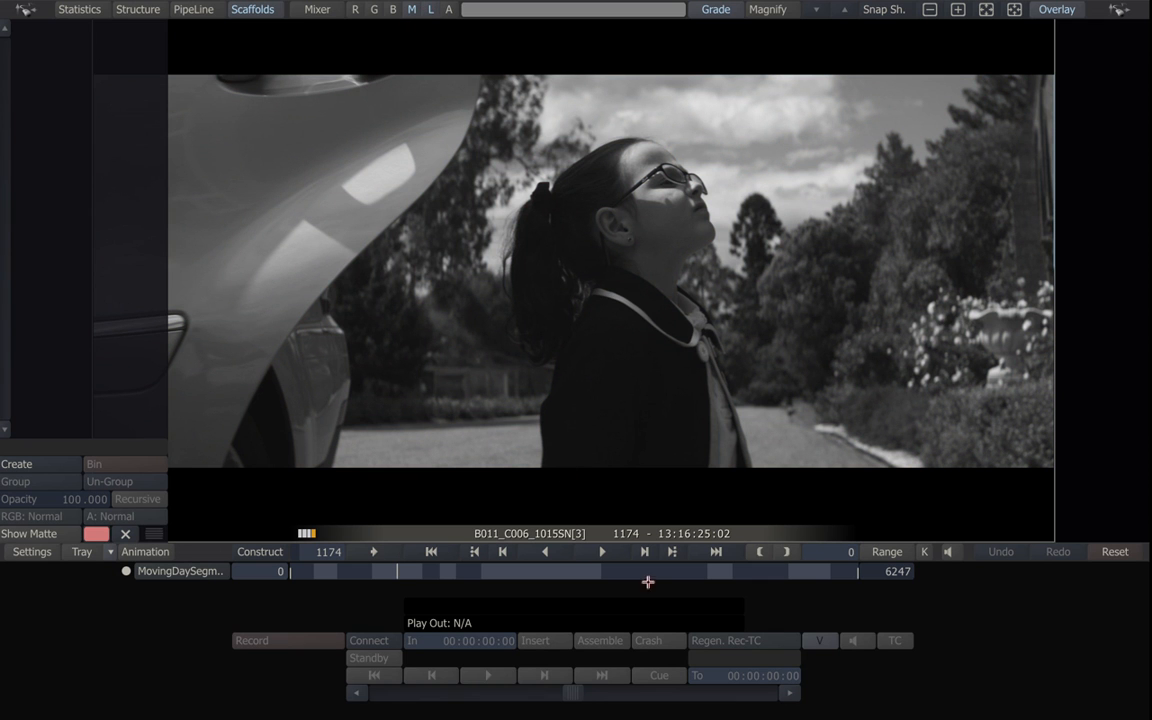
click(606, 551)
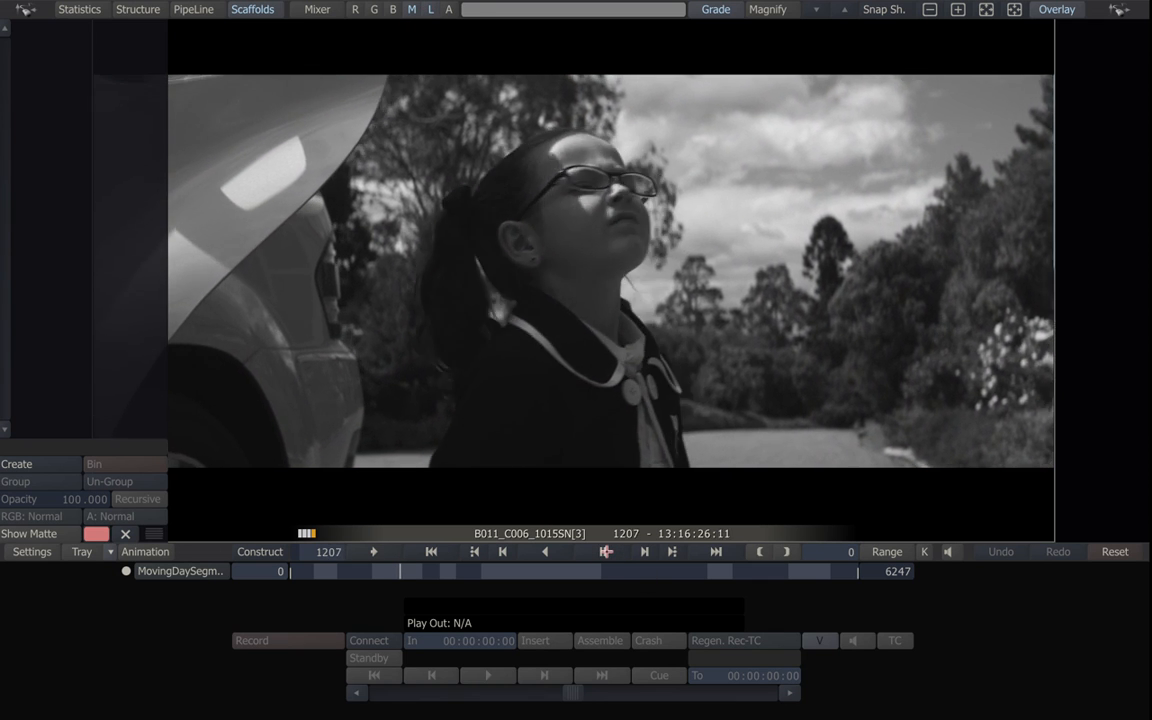
click(433, 9)
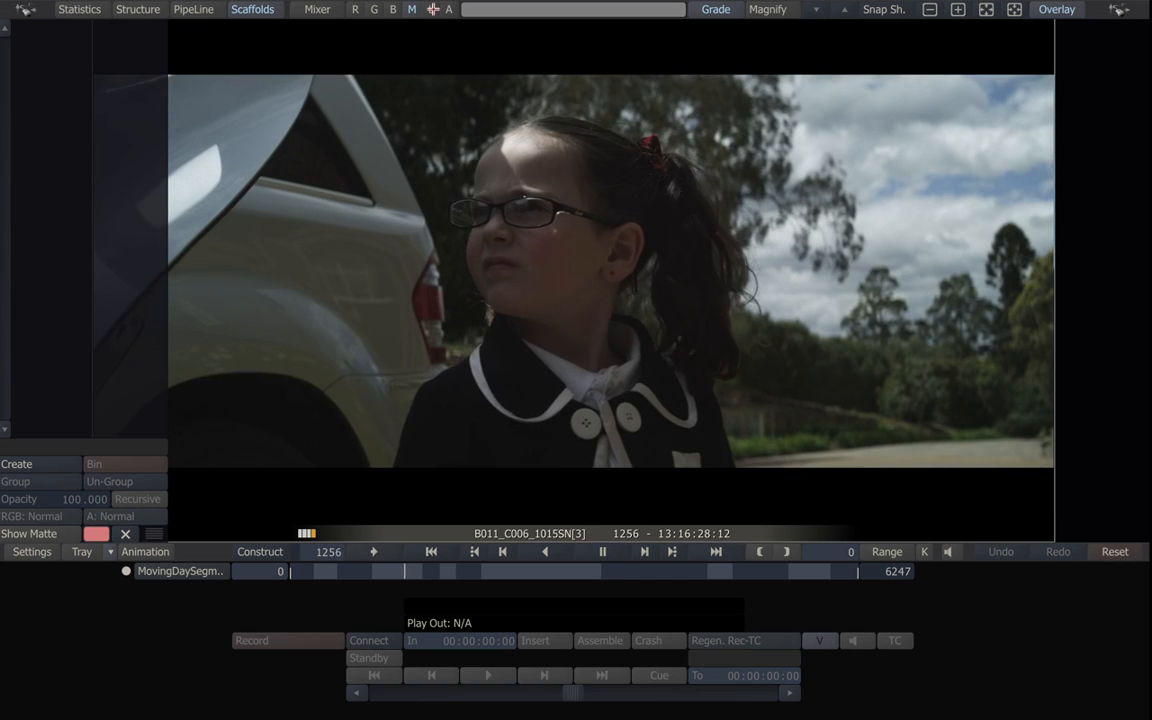
click(433, 9)
click(433, 9)
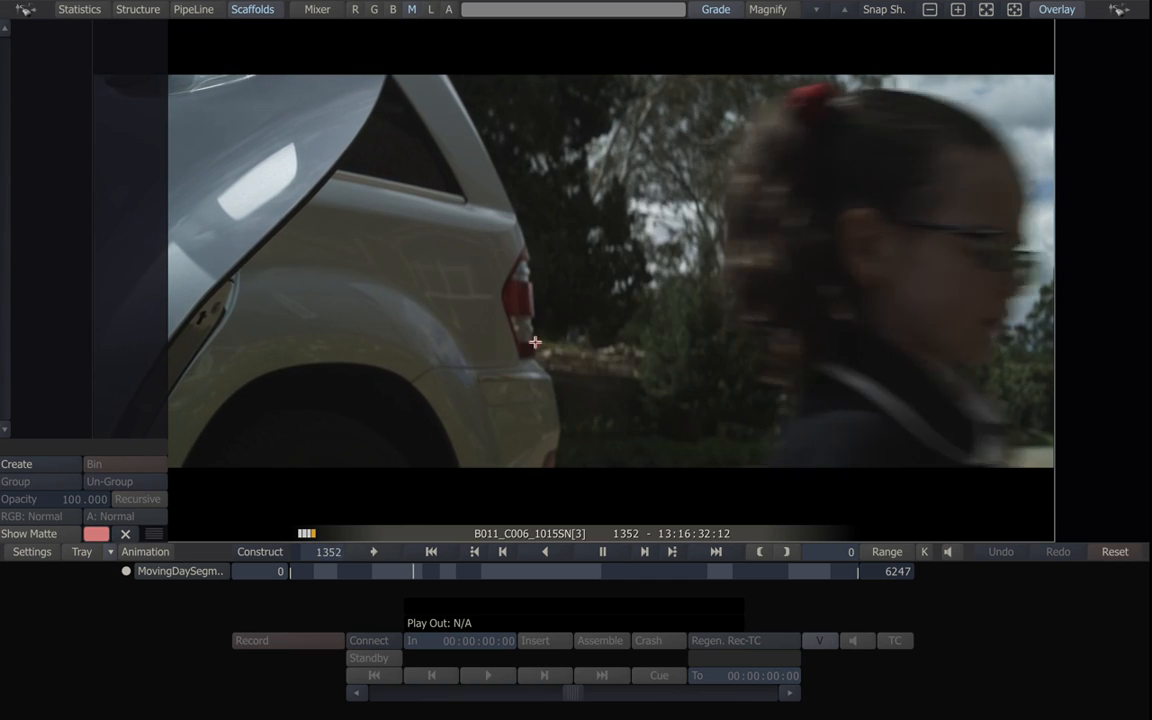
click(603, 552)
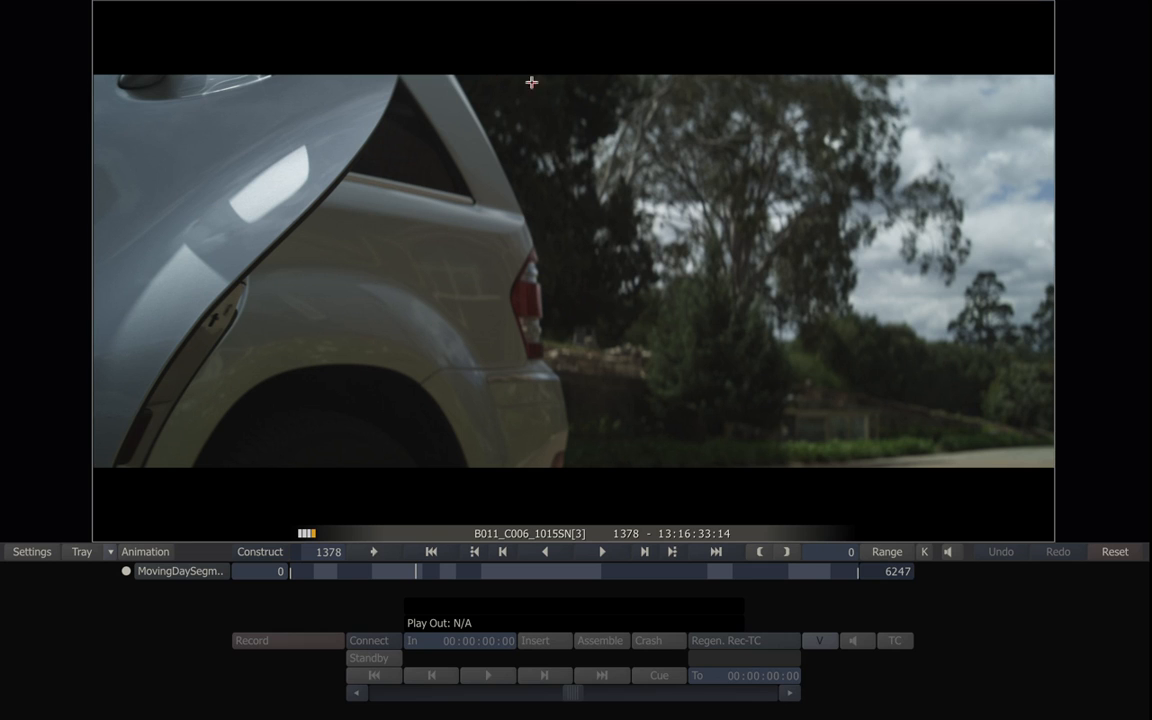
Dismiss the view-switching ring menu and go back from the Player to the Construct clip row.
right_click(579, 349)
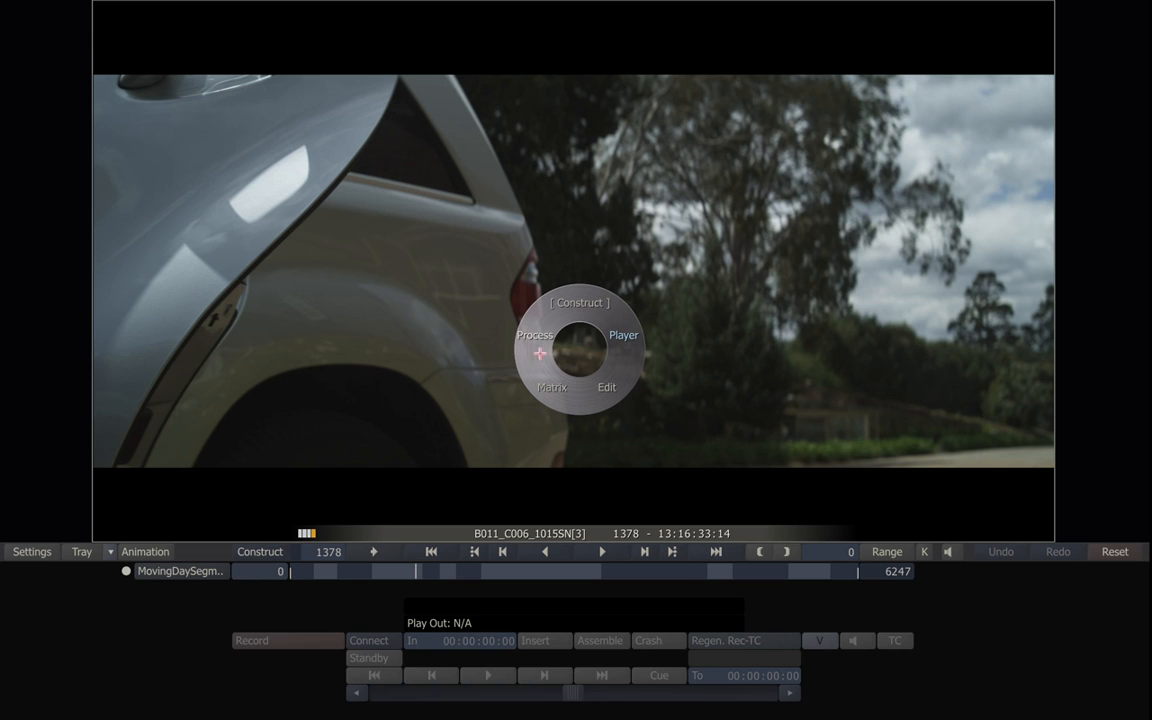
click(594, 367)
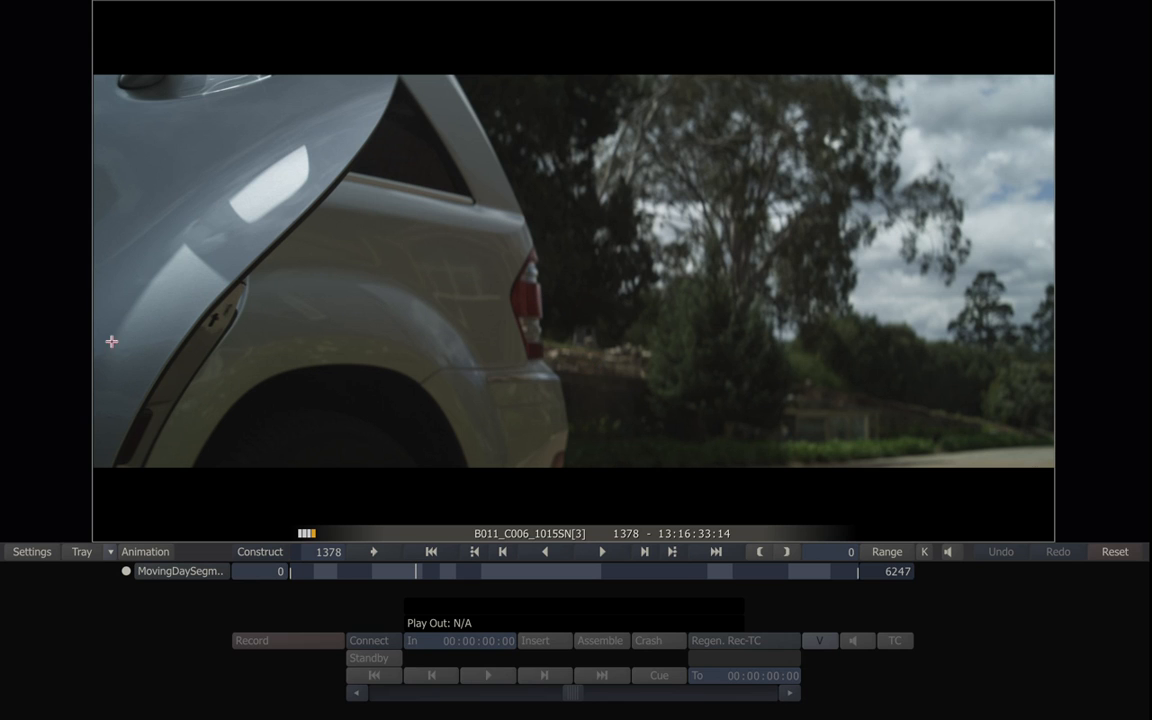
mouse_move(1, 340)
mouse_move(731, 2)
mouse_move(1148, 350)
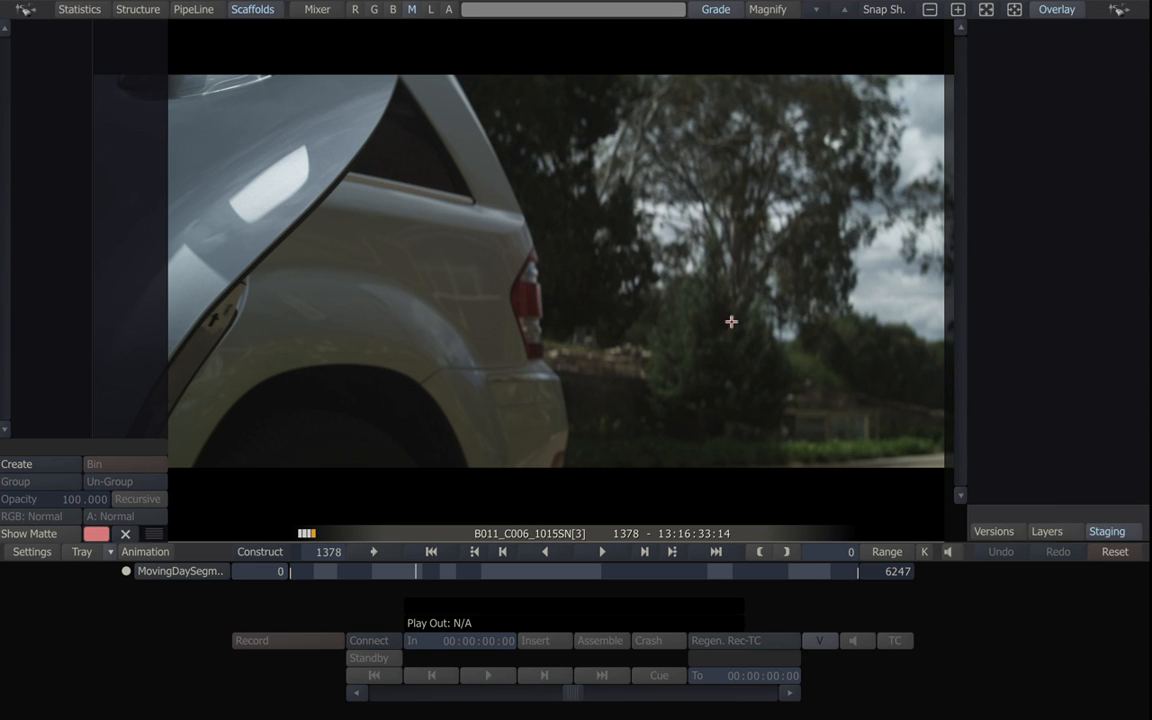
click(259, 551)
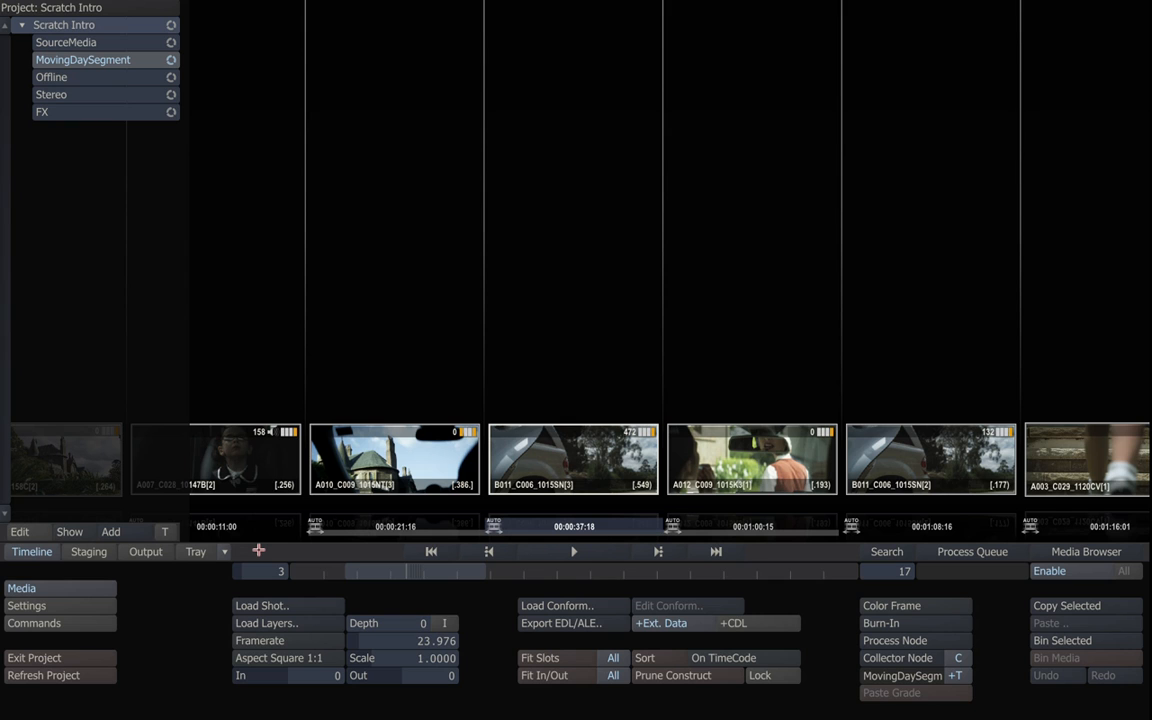
Browse the Offline, Stereo, FX and MovingDaySegment bins' shots in the project tree.
click(120, 77)
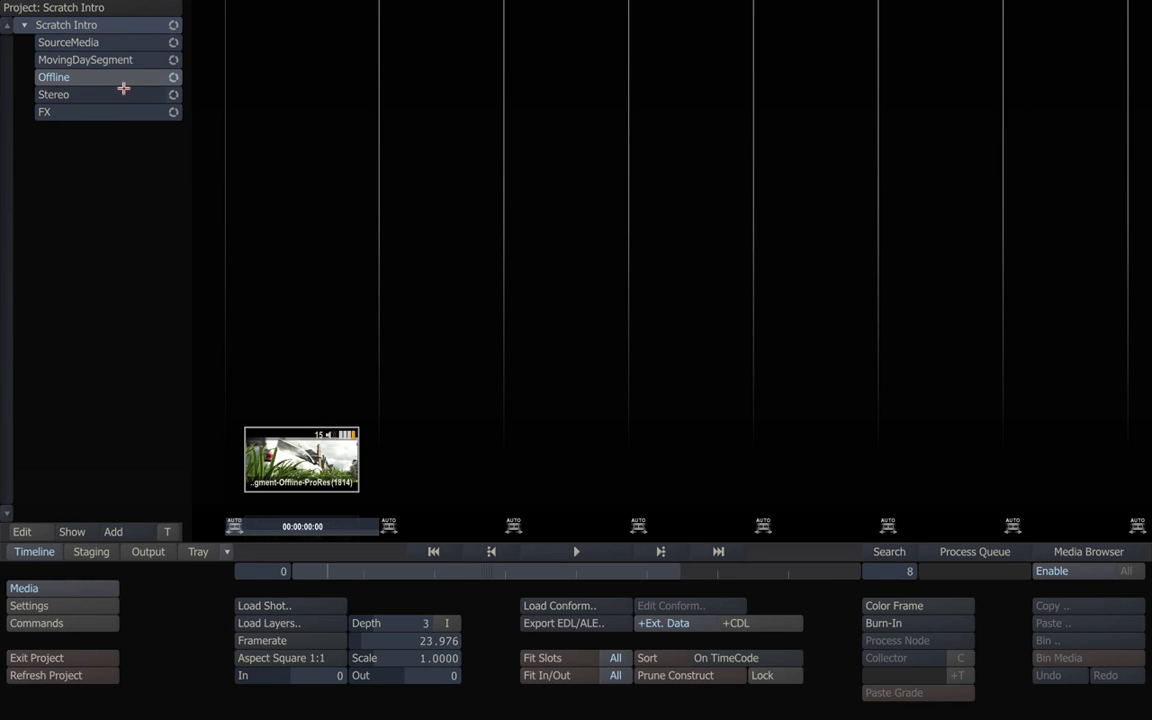
click(120, 94)
click(155, 112)
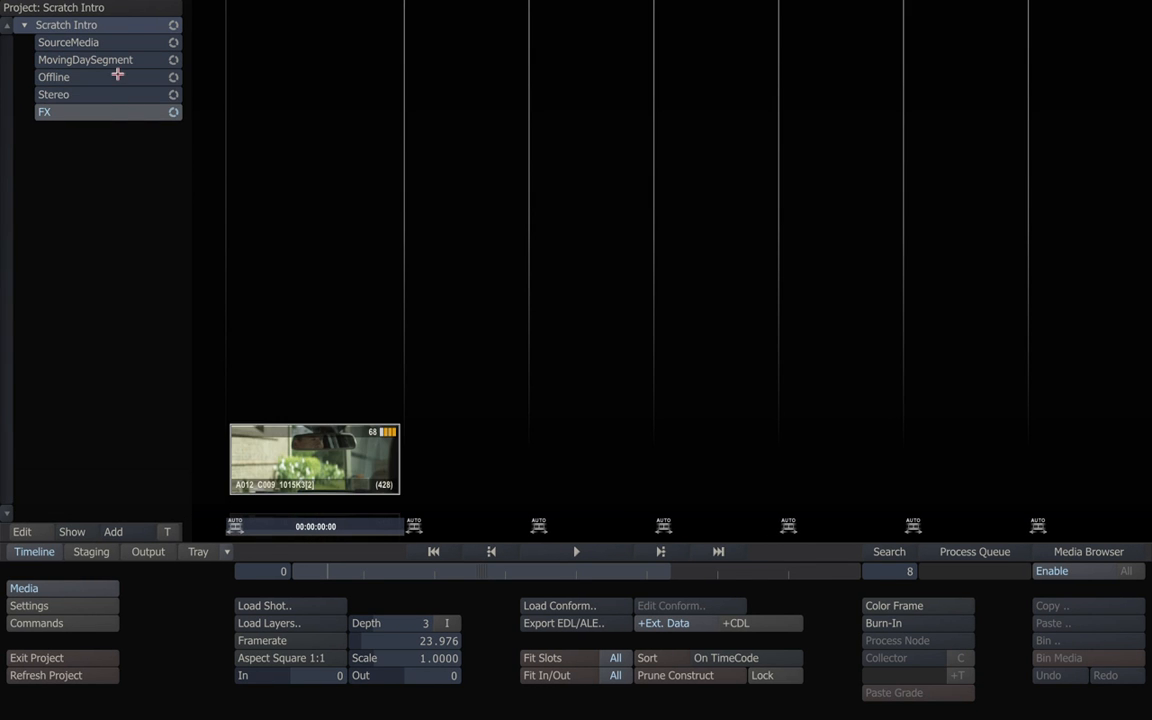
click(117, 77)
click(120, 60)
click(120, 77)
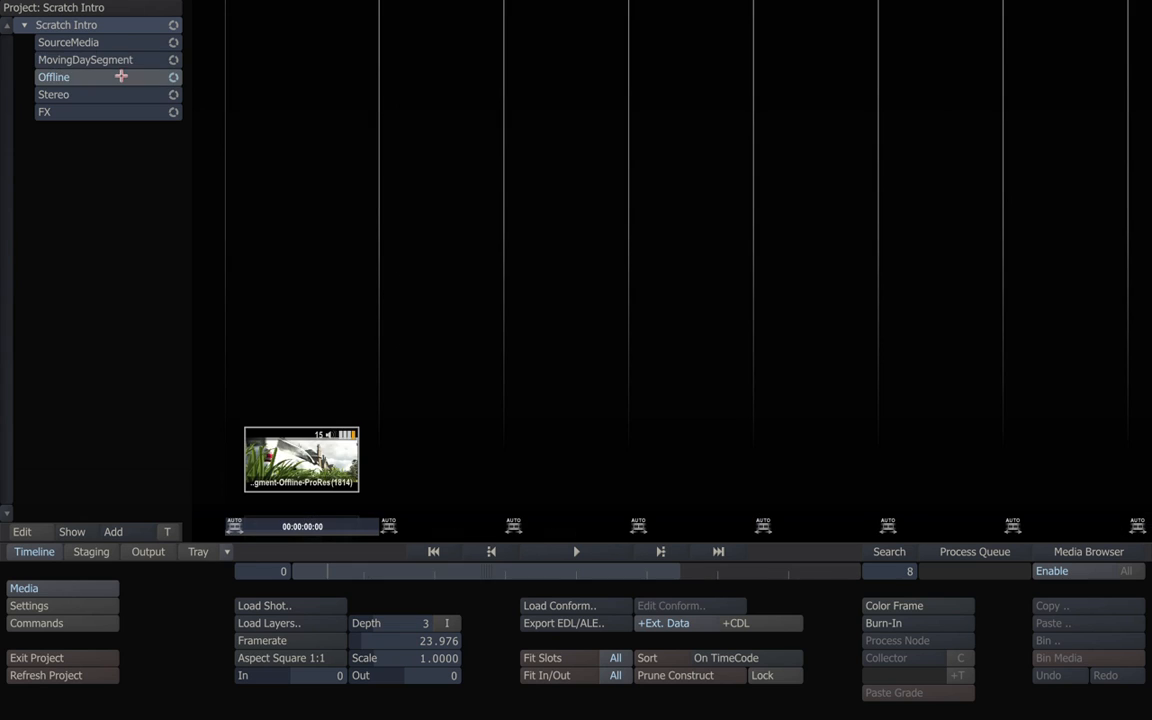
click(117, 94)
click(118, 112)
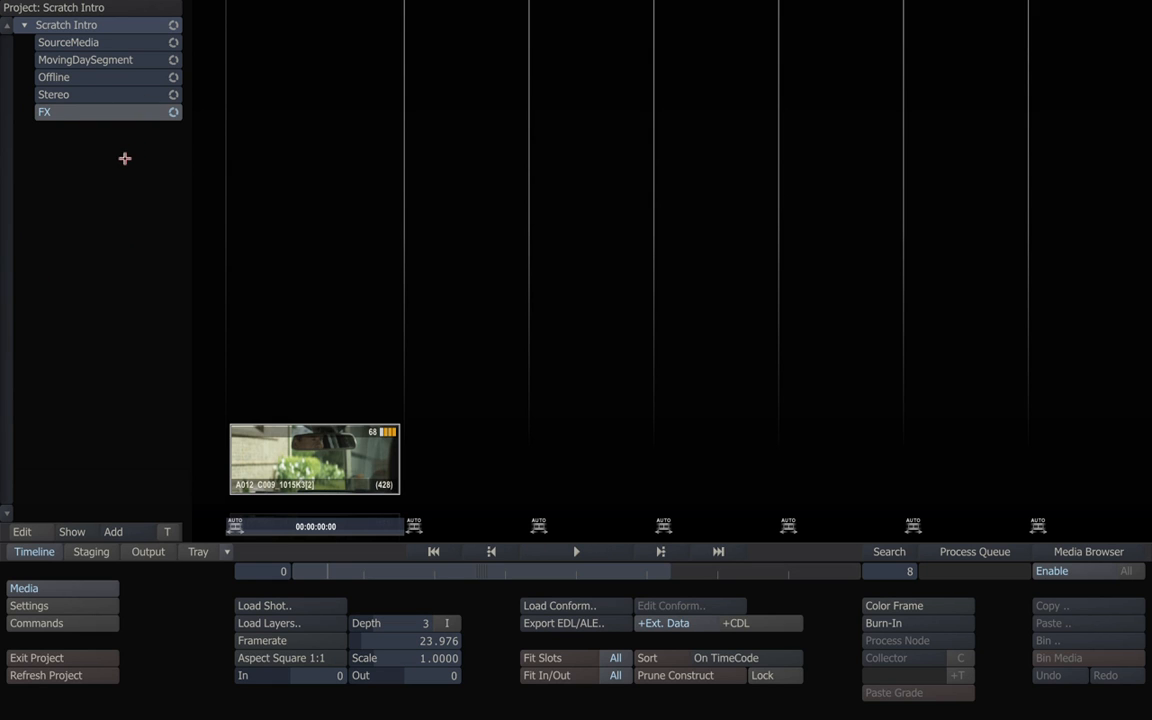
Add a new construct named 'my first Construct' and show its project and resolution info.
click(115, 531)
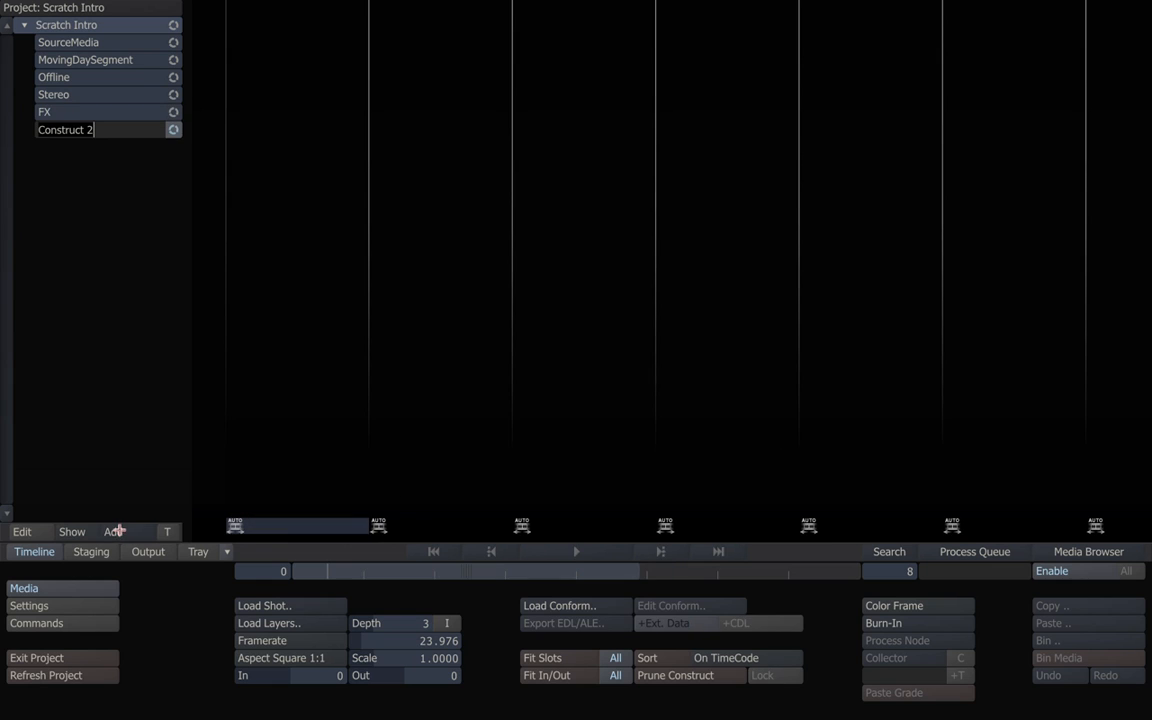
key(BackSpace)
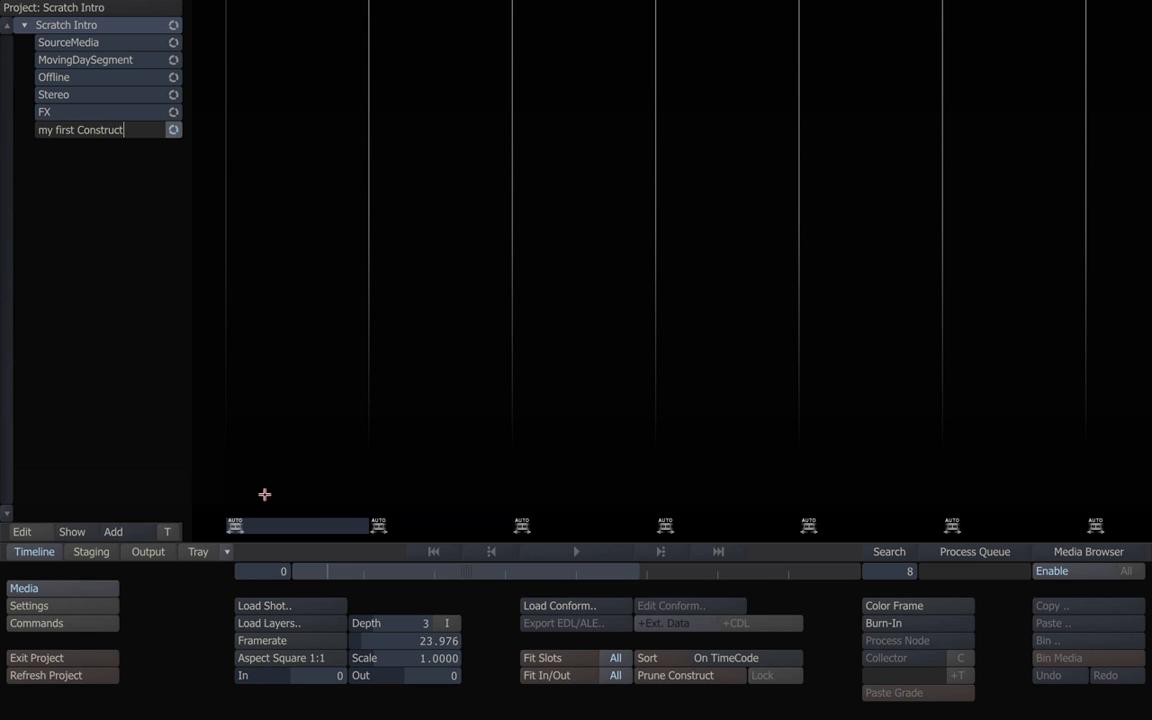
key(Return)
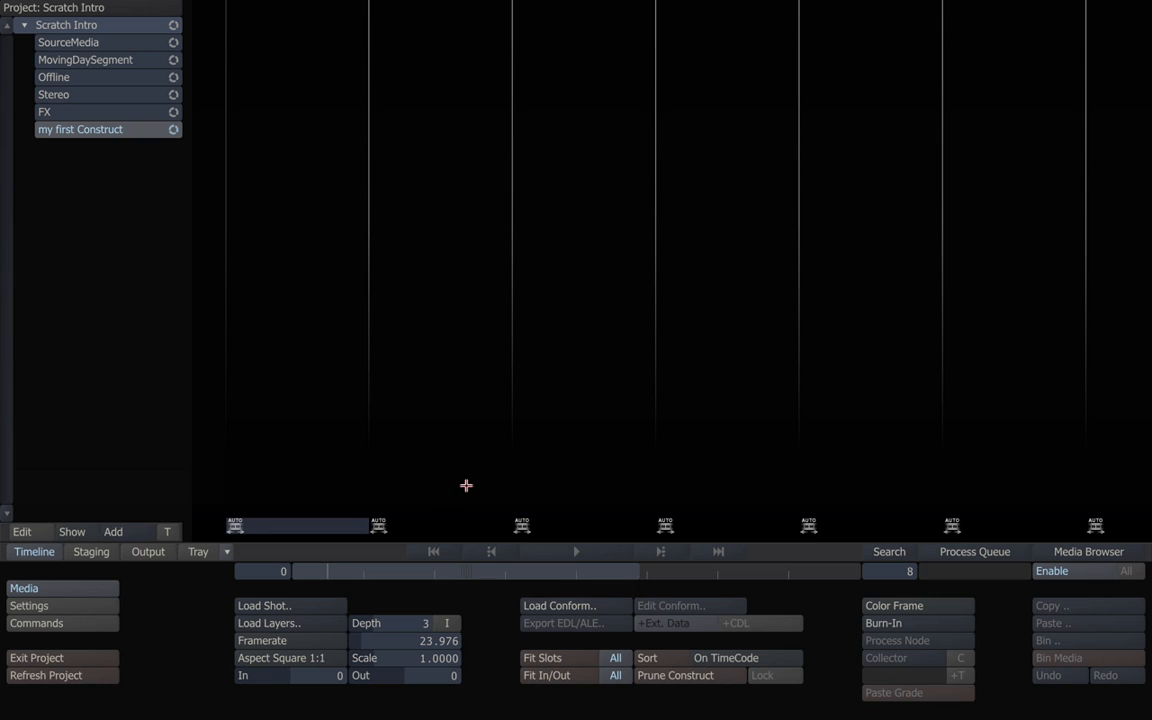
click(33, 588)
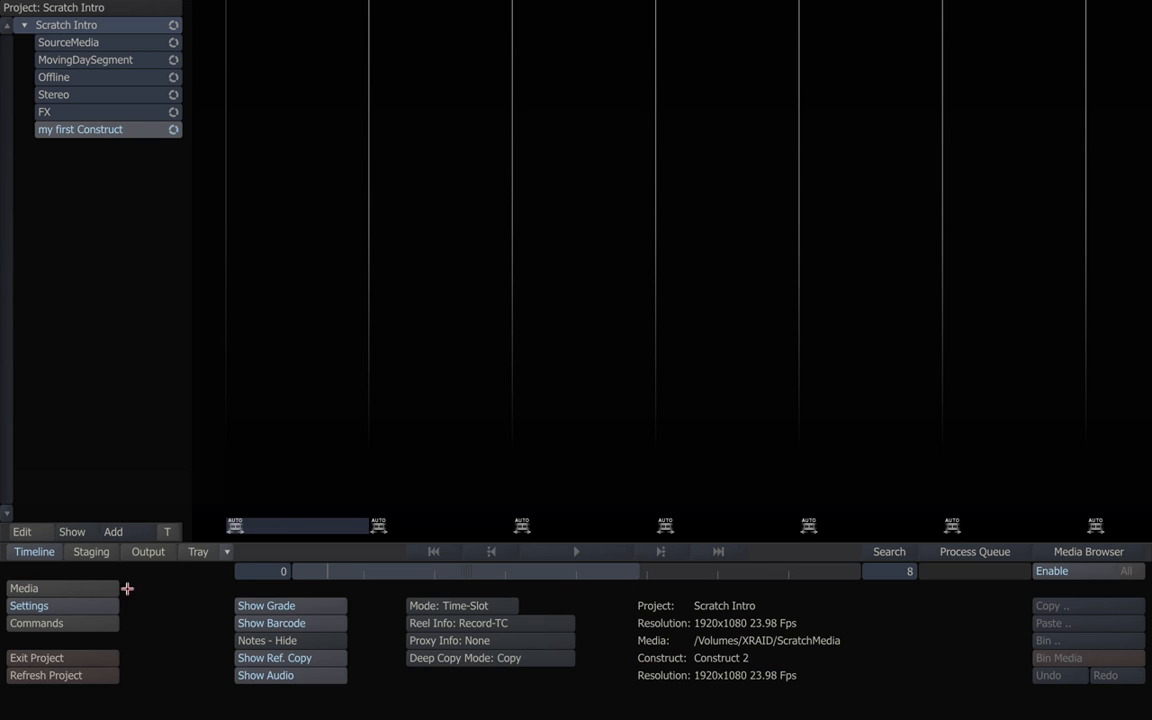
Set the new construct's layer Depth from 1 to 0 in the Media panel.
click(61, 590)
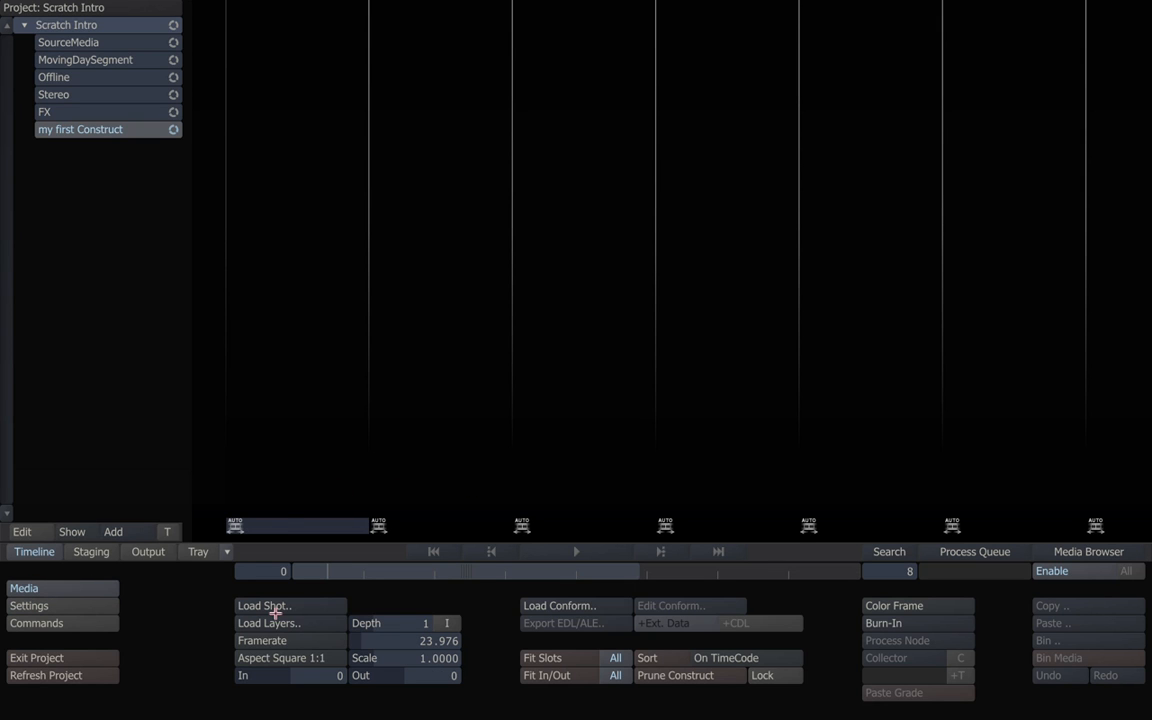
click(402, 627)
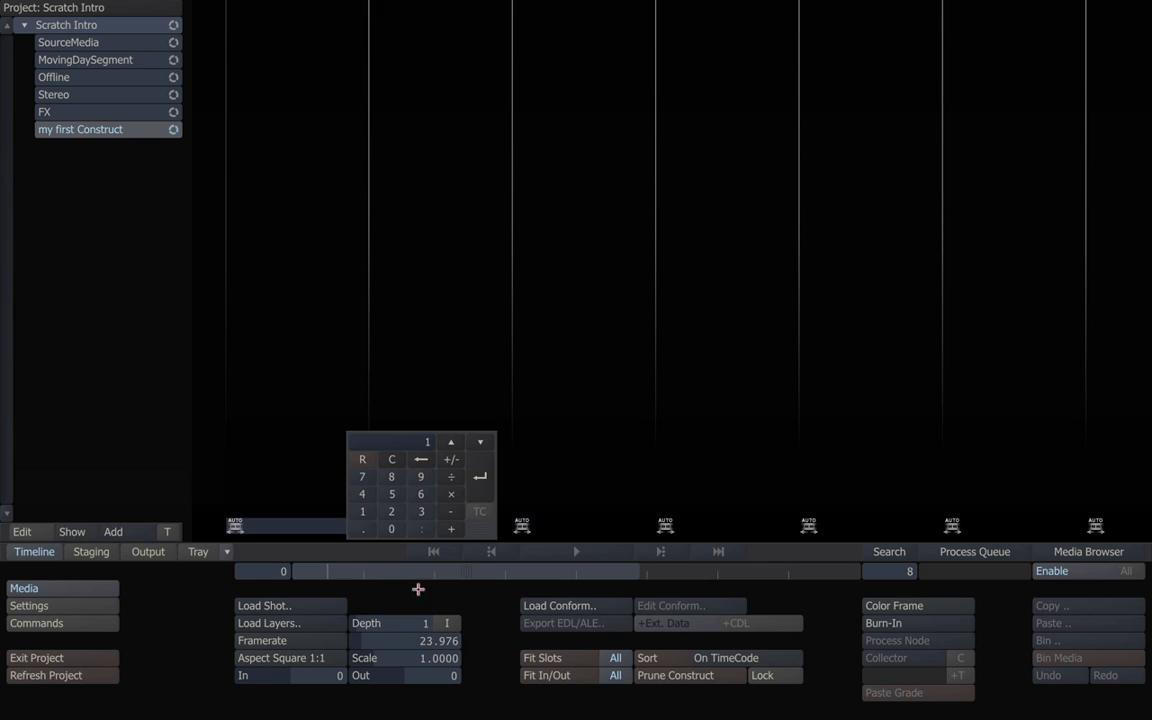
click(480, 477)
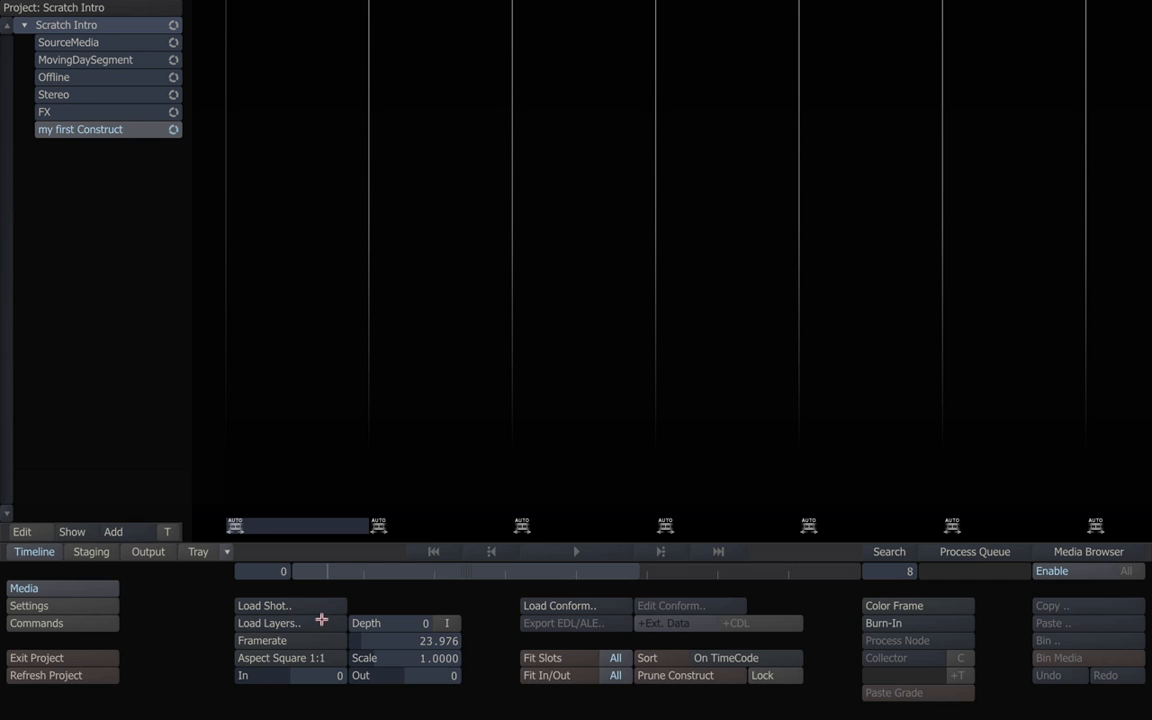
In Load as Layer, explore the Epic camera folders and the A004_05191A reel's clip folders.
click(287, 623)
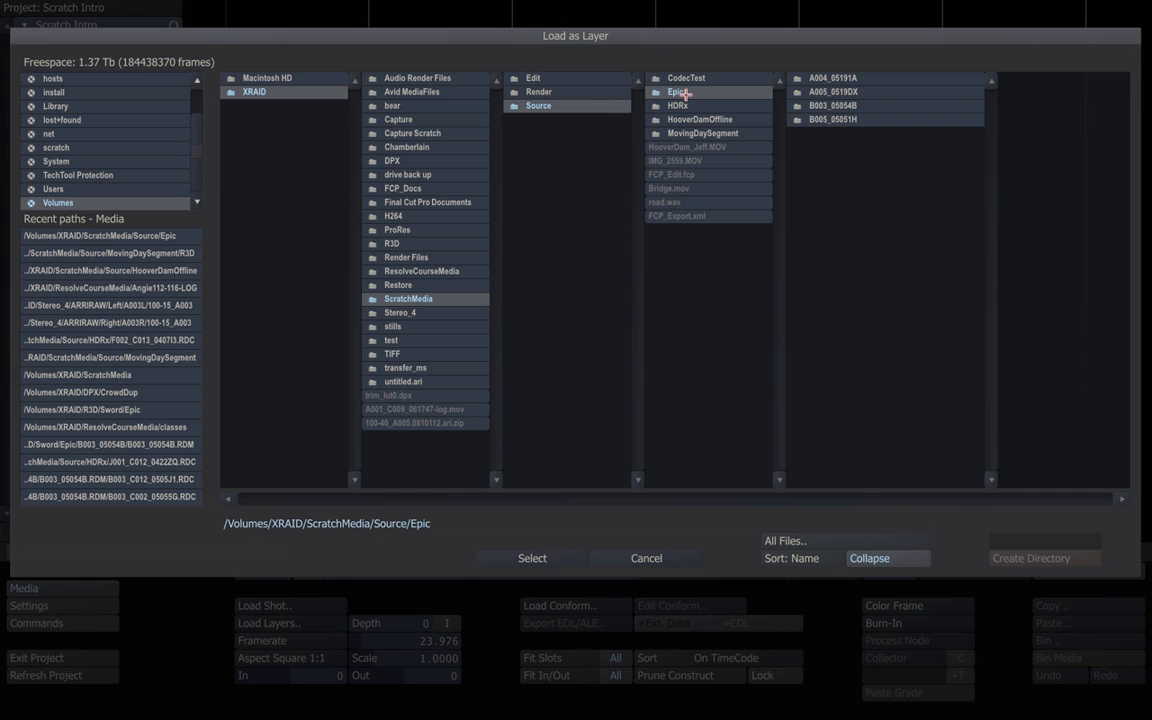
click(820, 78)
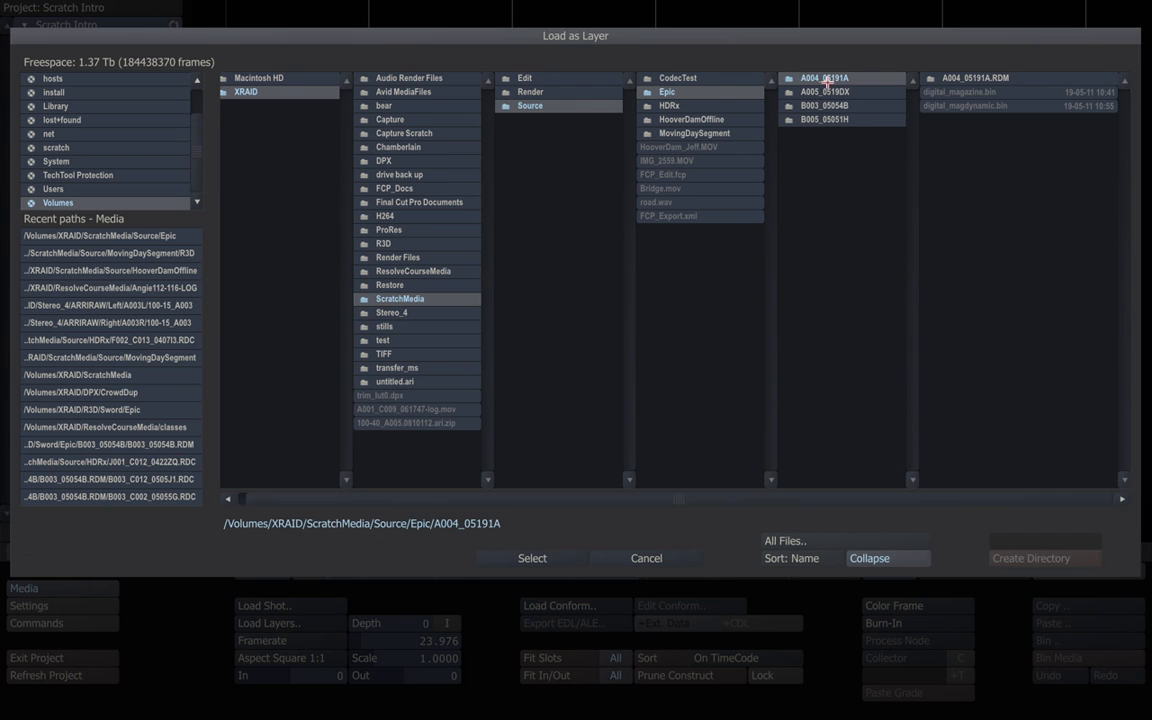
click(863, 93)
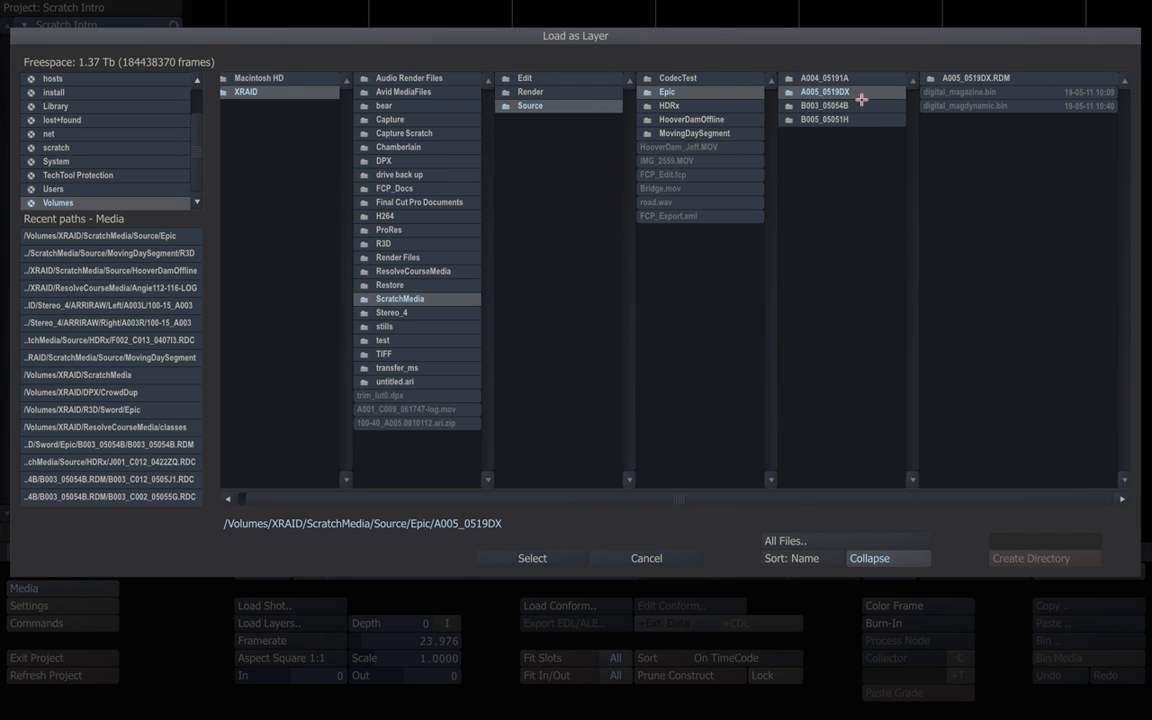
click(850, 106)
click(845, 119)
click(849, 79)
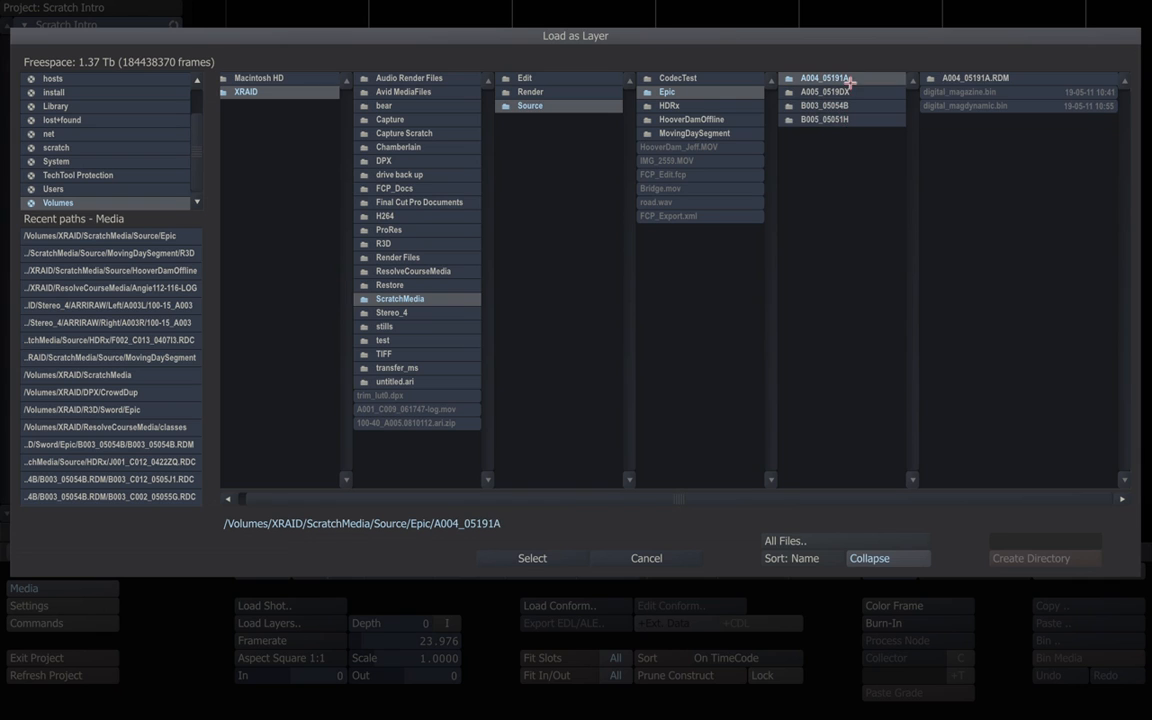
click(952, 78)
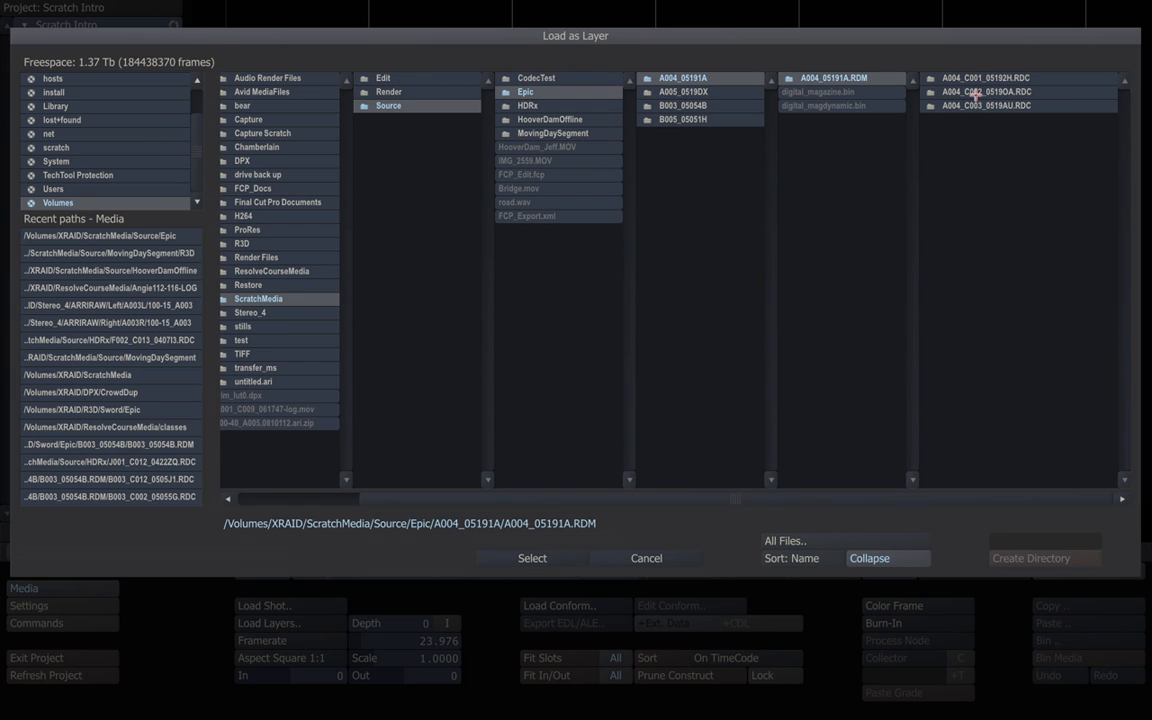
click(970, 79)
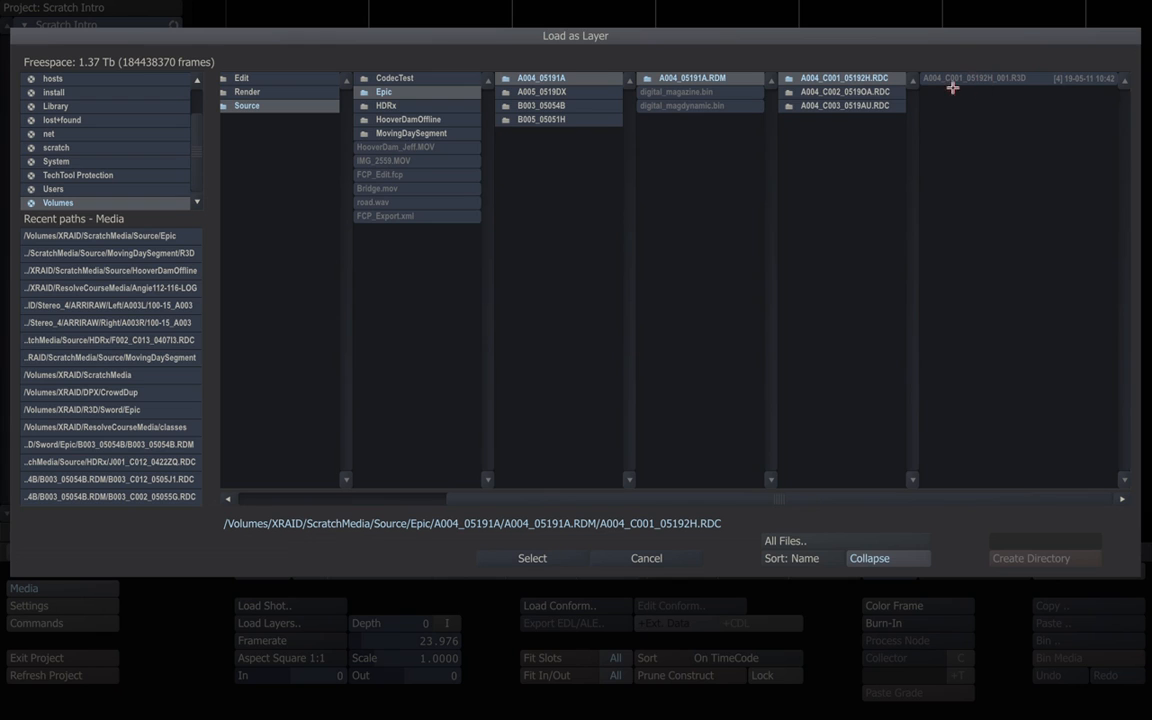
click(875, 92)
click(875, 105)
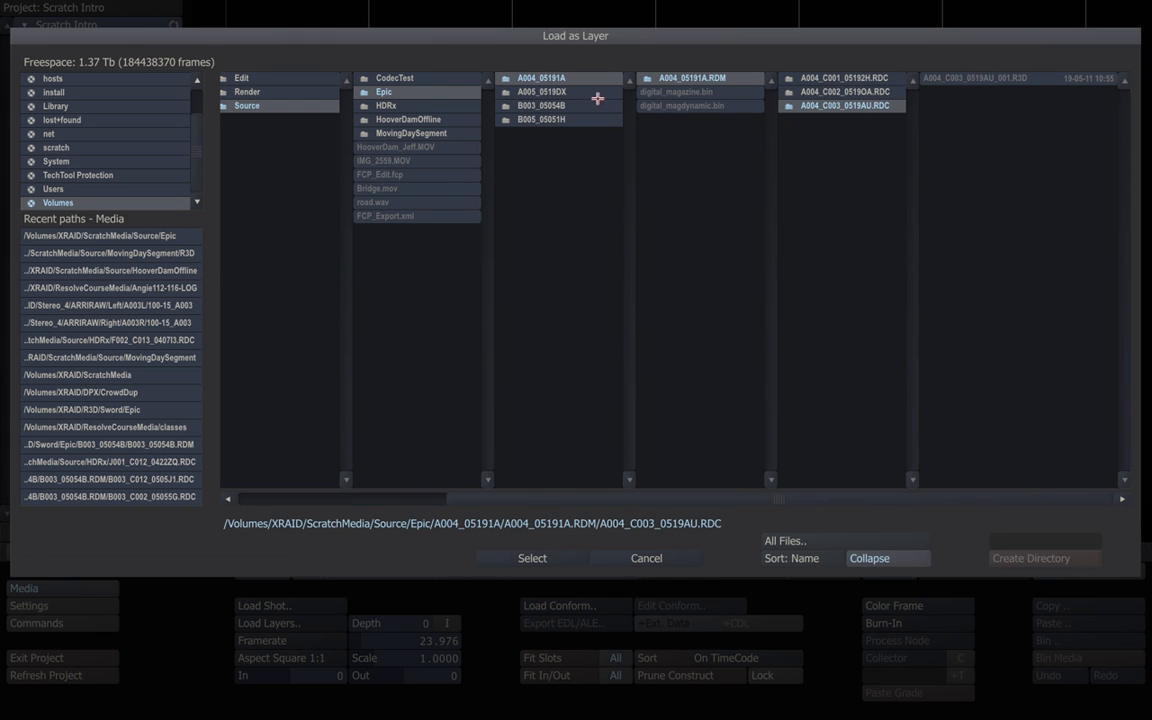
Check the A005_0519DX reel, filter to REDCODE (.r3d) files, and select the Epic folder.
click(378, 88)
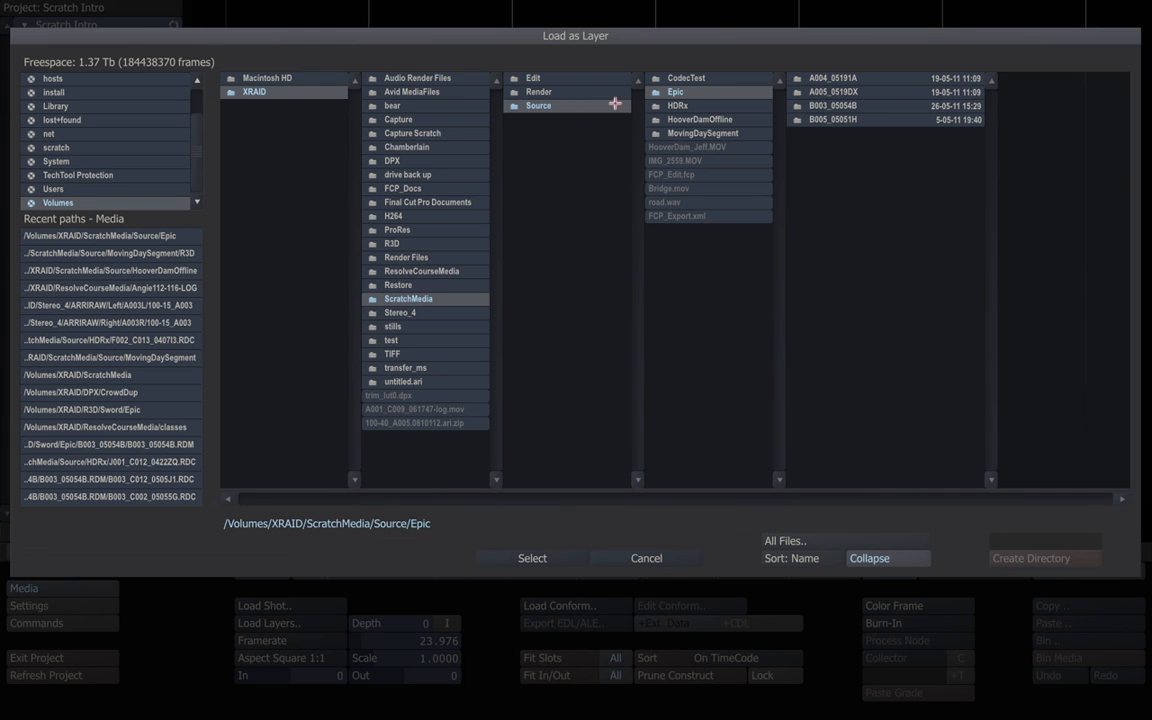
click(831, 91)
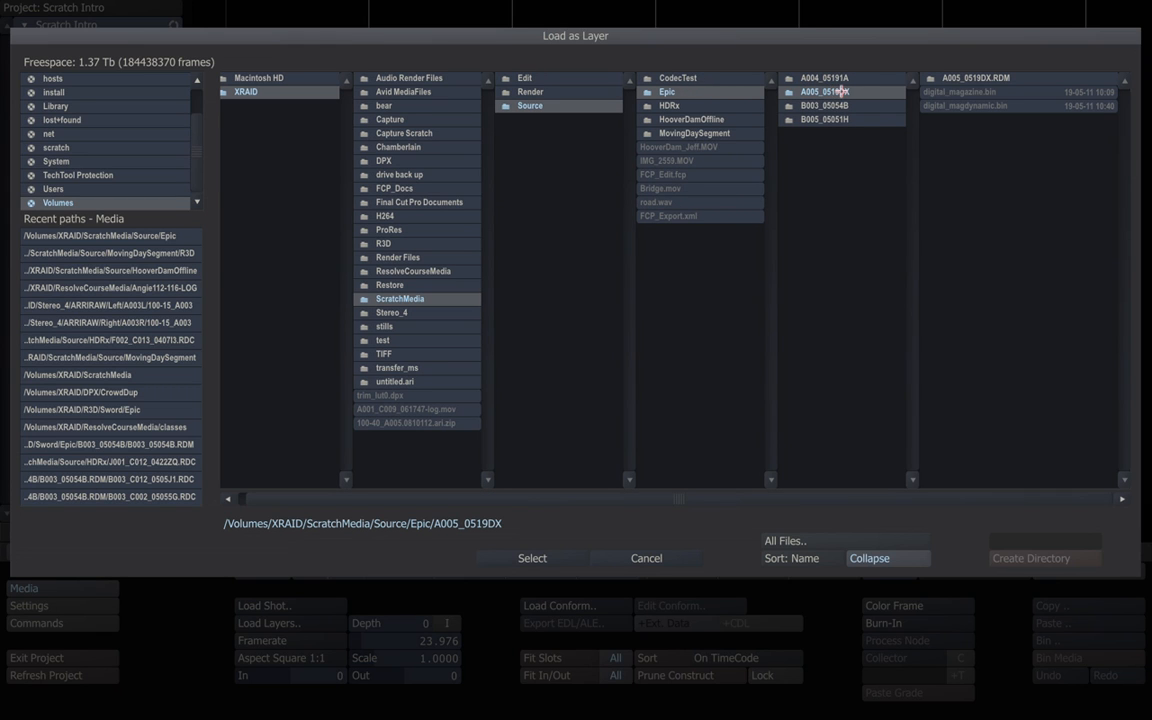
click(962, 77)
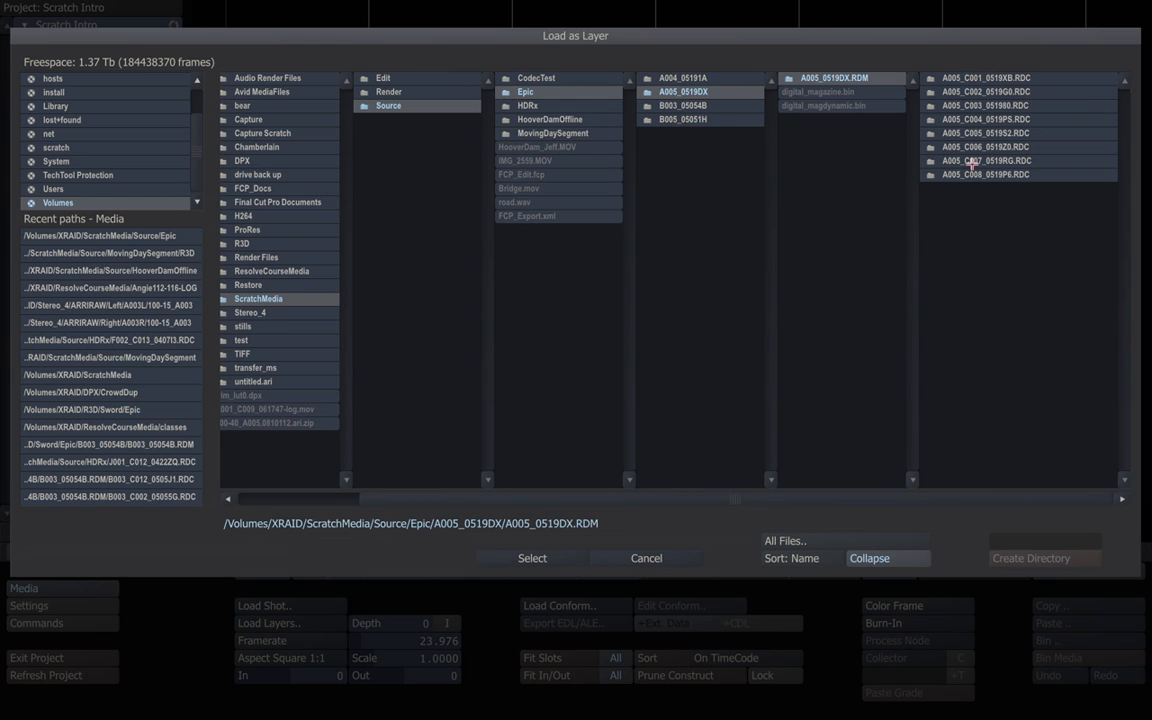
click(970, 77)
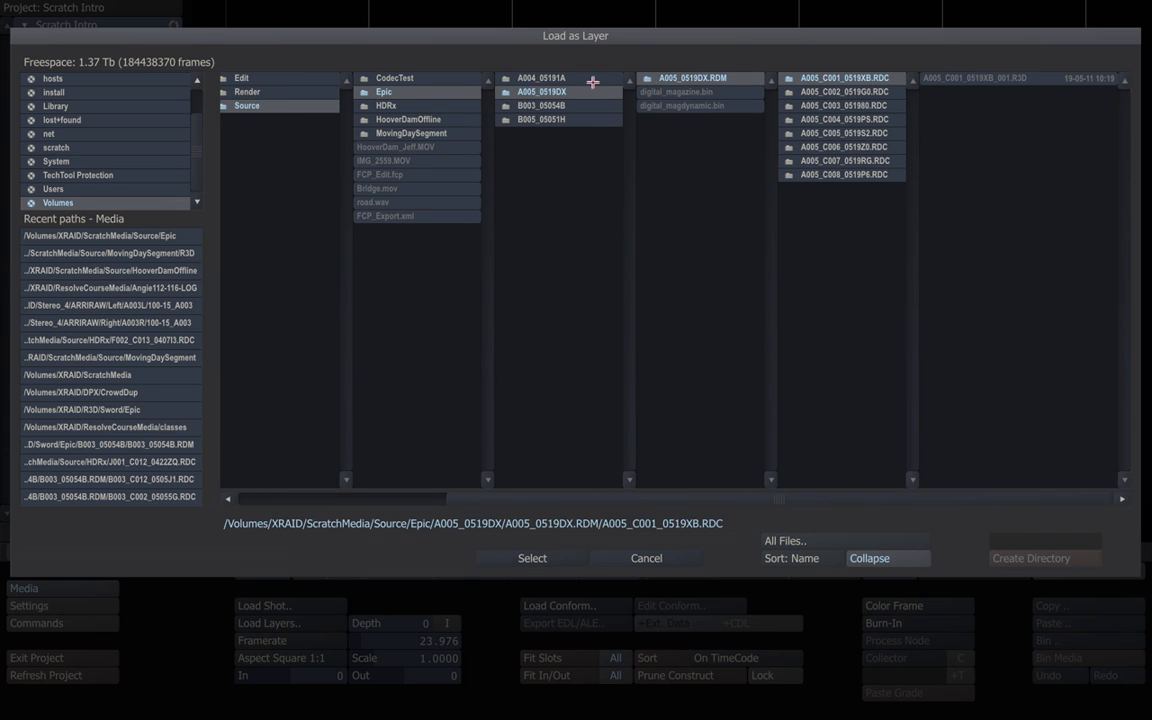
click(520, 90)
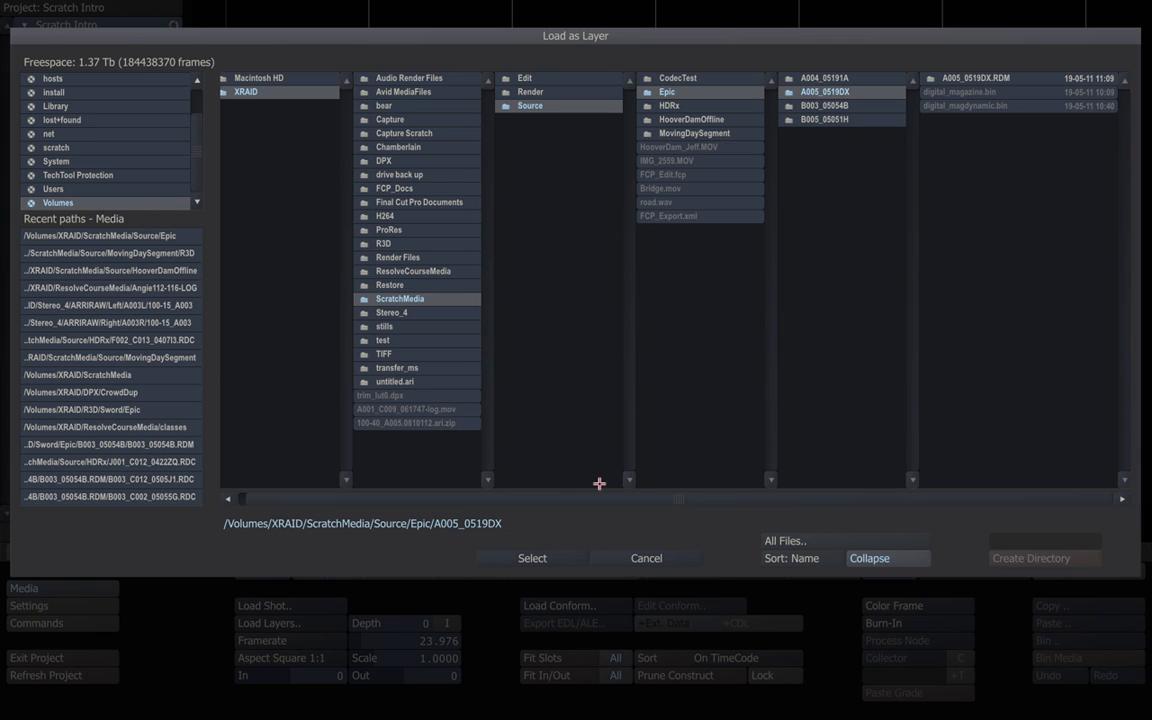
click(787, 541)
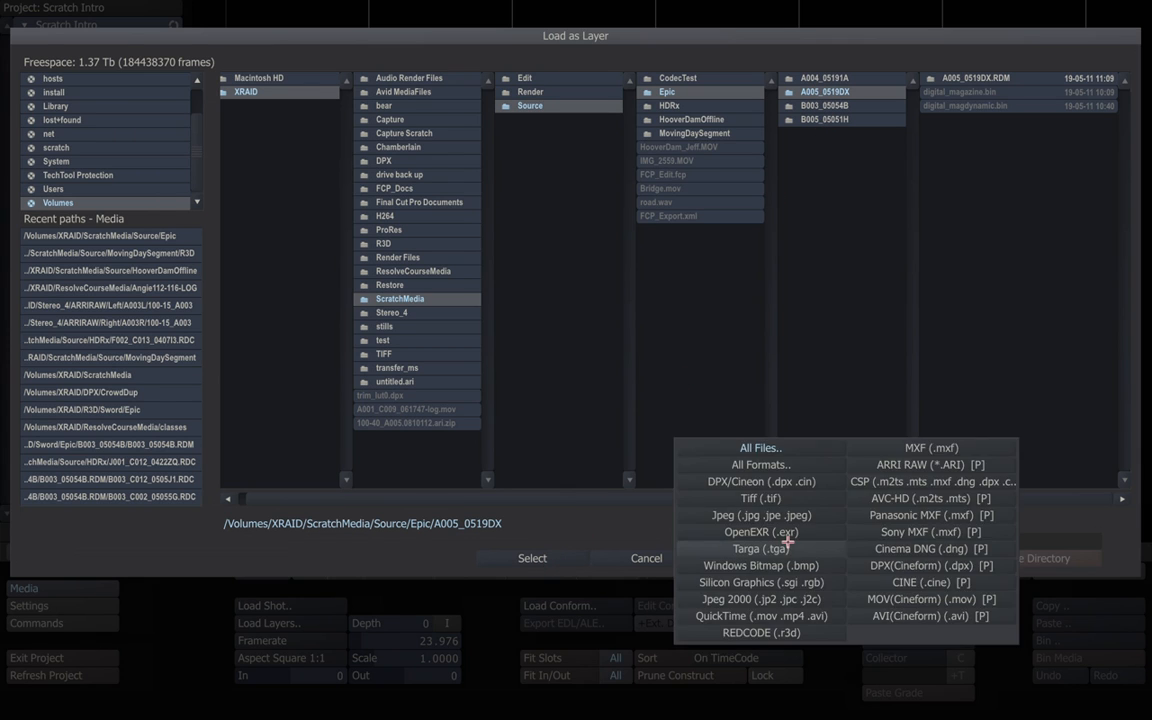
click(778, 633)
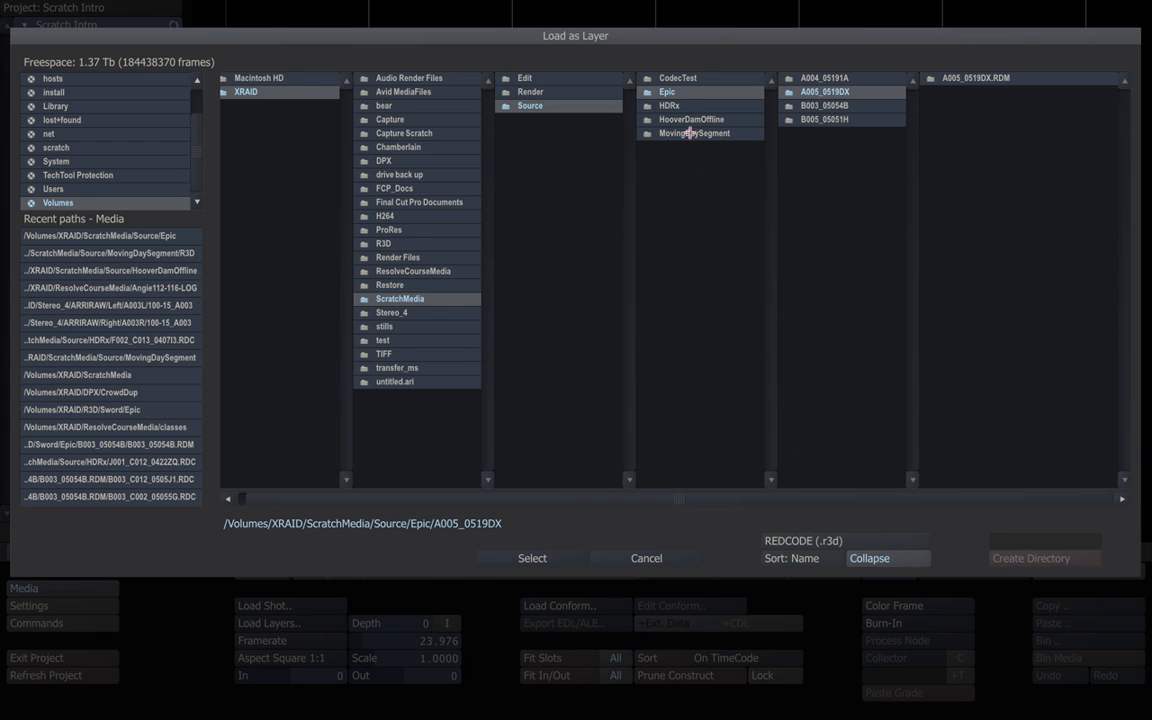
click(664, 92)
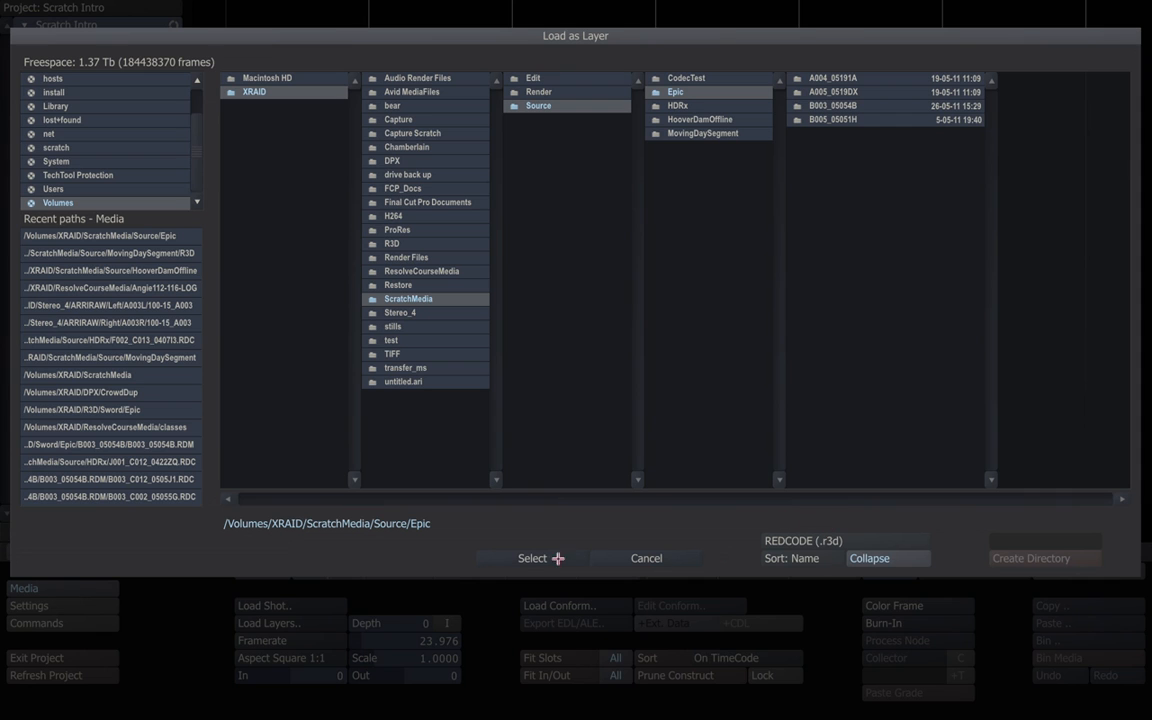
Load the Epic R3D clips as one stack in the first slot and play it in the Player.
click(524, 557)
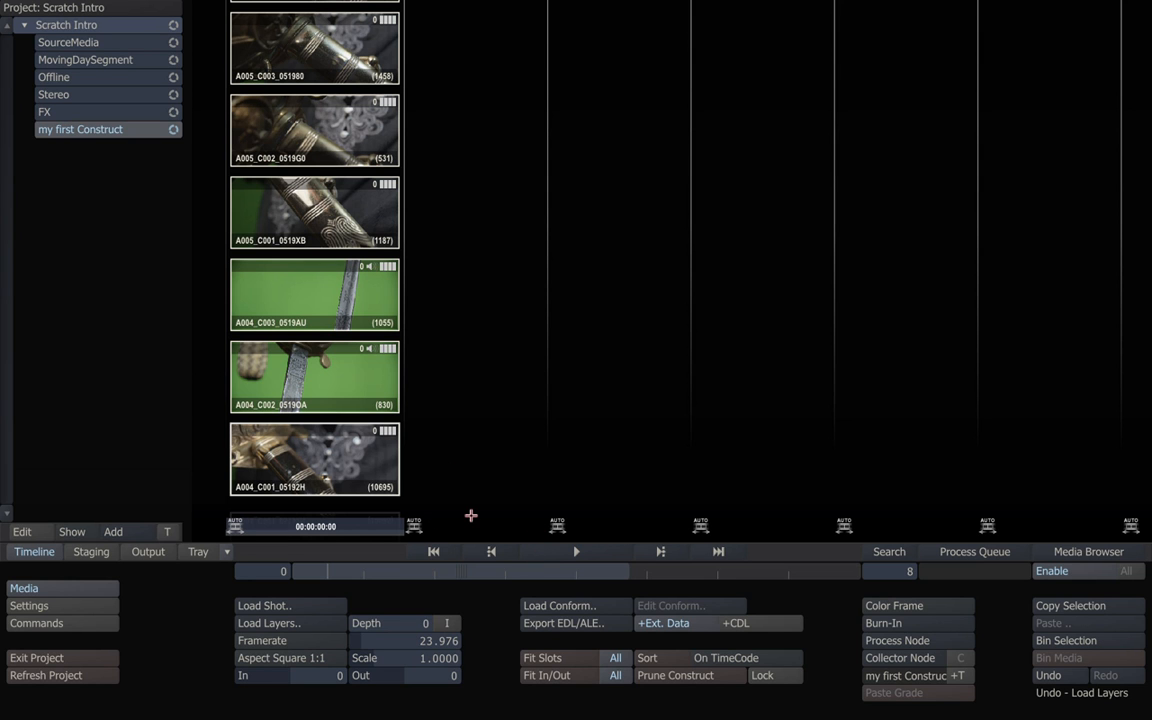
drag(342, 220, 315, 172)
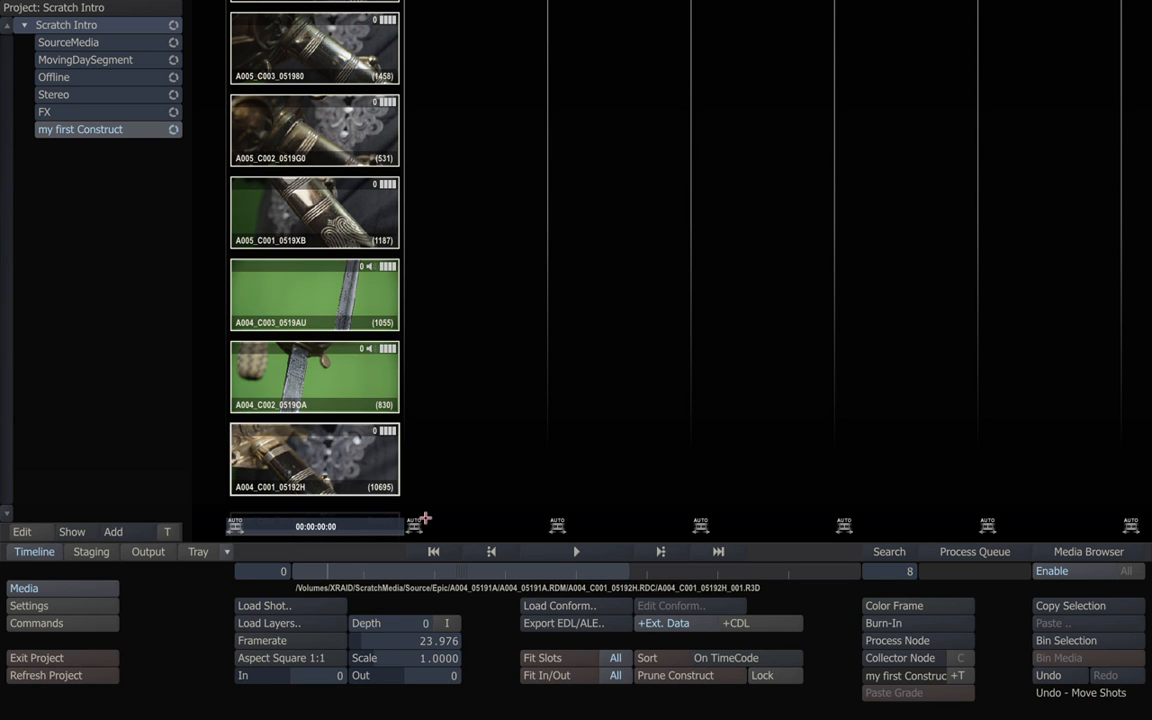
drag(379, 572, 321, 558)
click(588, 549)
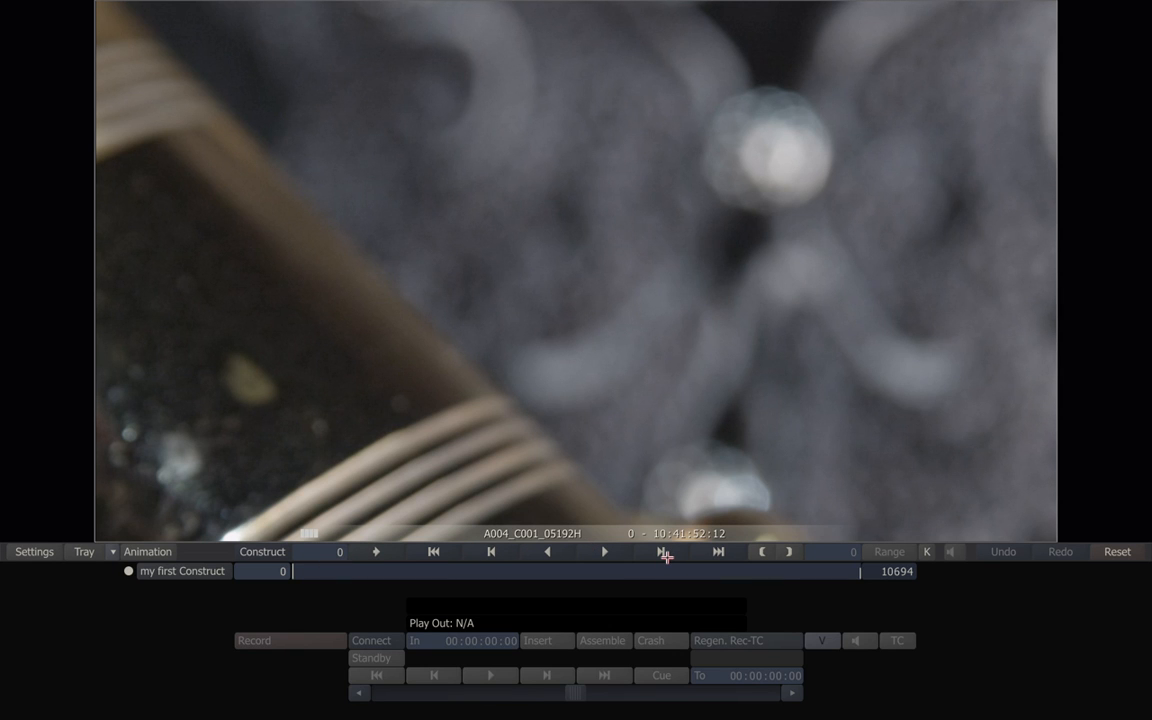
Back in the construct, spread A004_C003_0519AU and A004_C002_0519OA into the next slots.
right_click(568, 476)
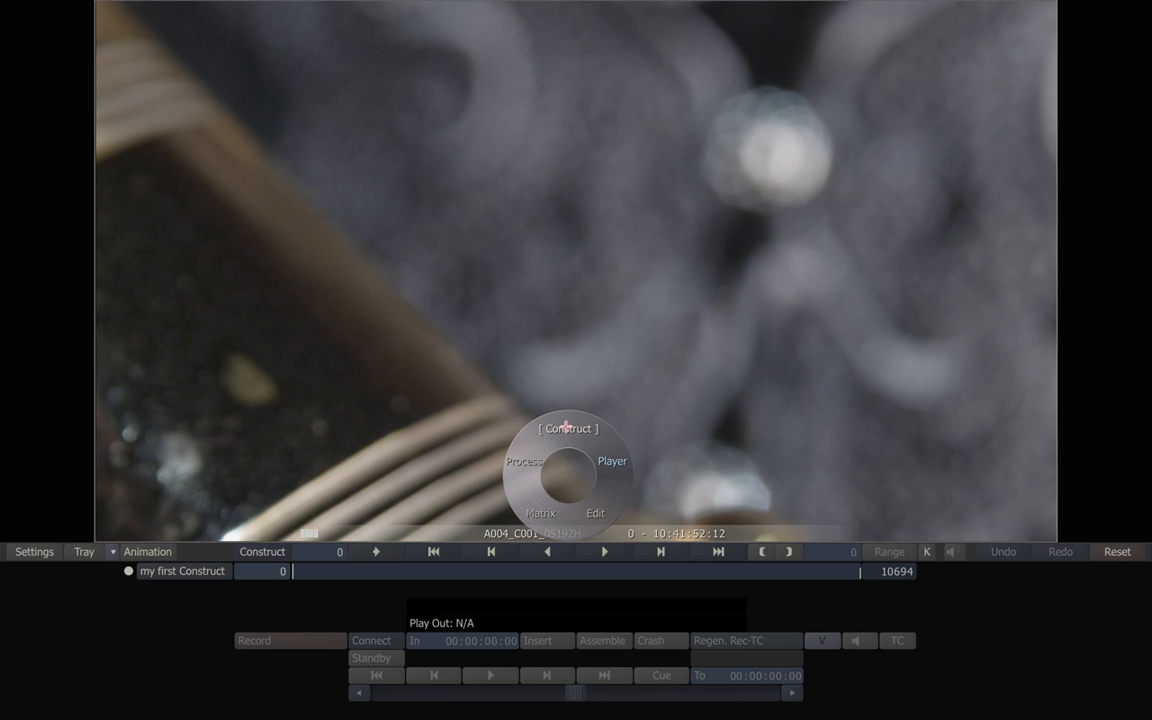
click(566, 427)
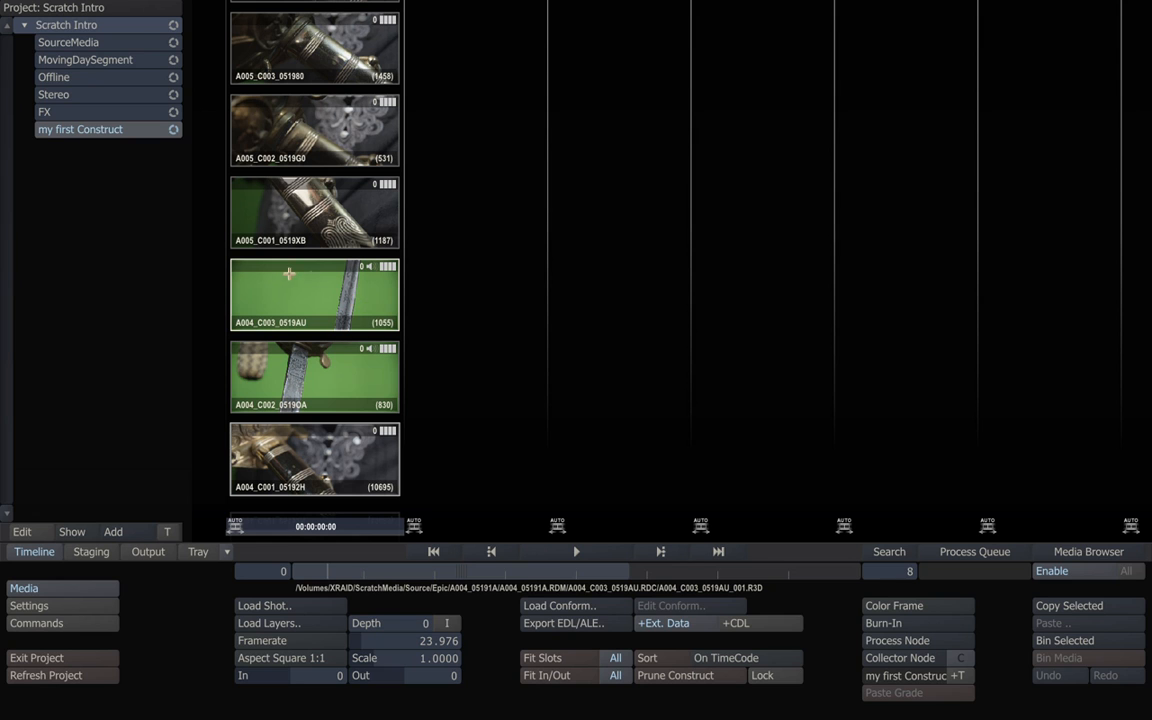
drag(277, 286, 465, 350)
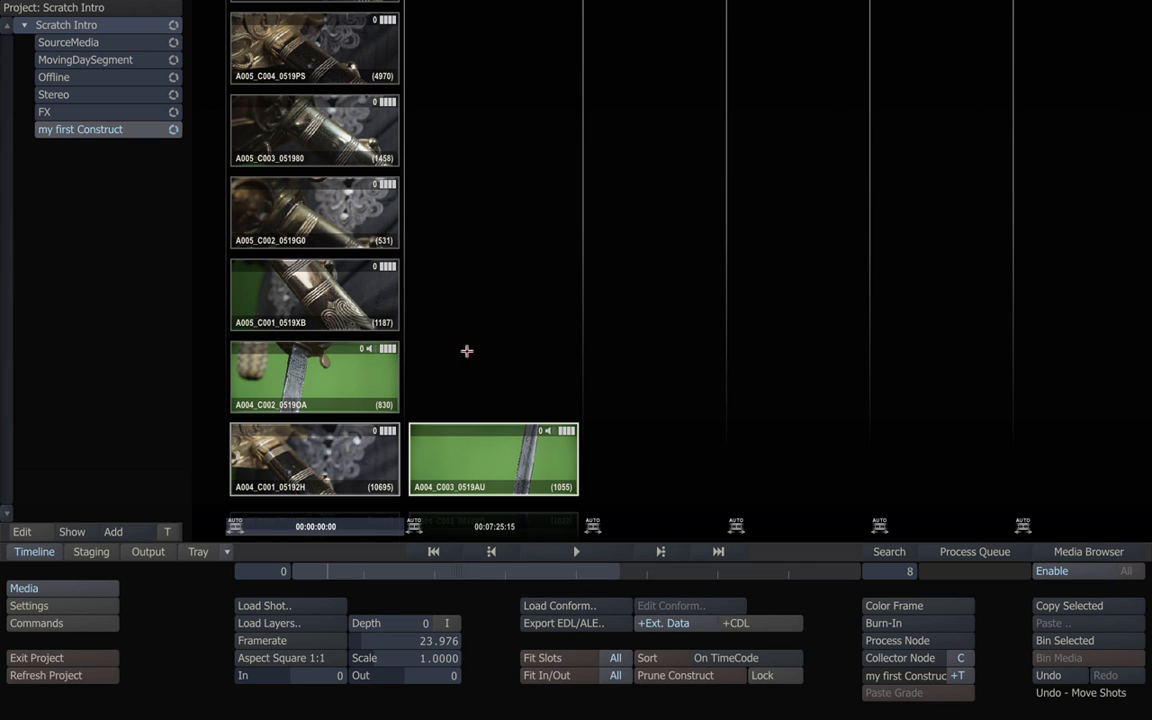
drag(342, 354, 649, 414)
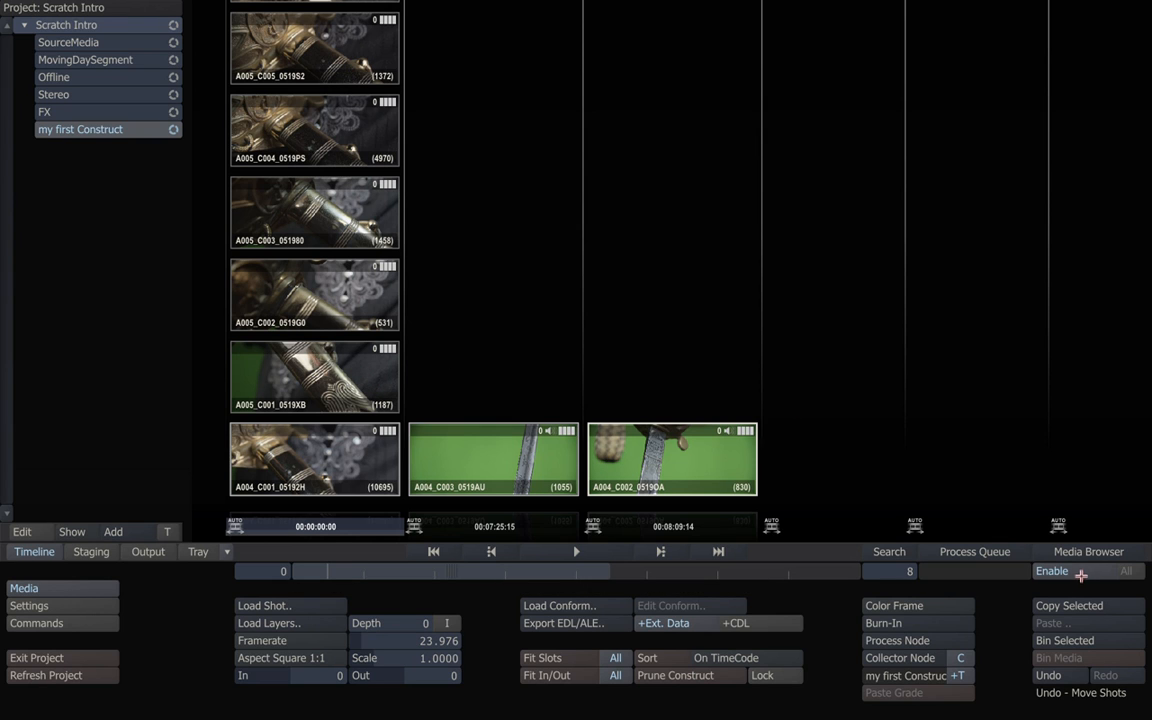
Undo both clip moves and bin every shot from the construct.
click(1048, 675)
click(1048, 675)
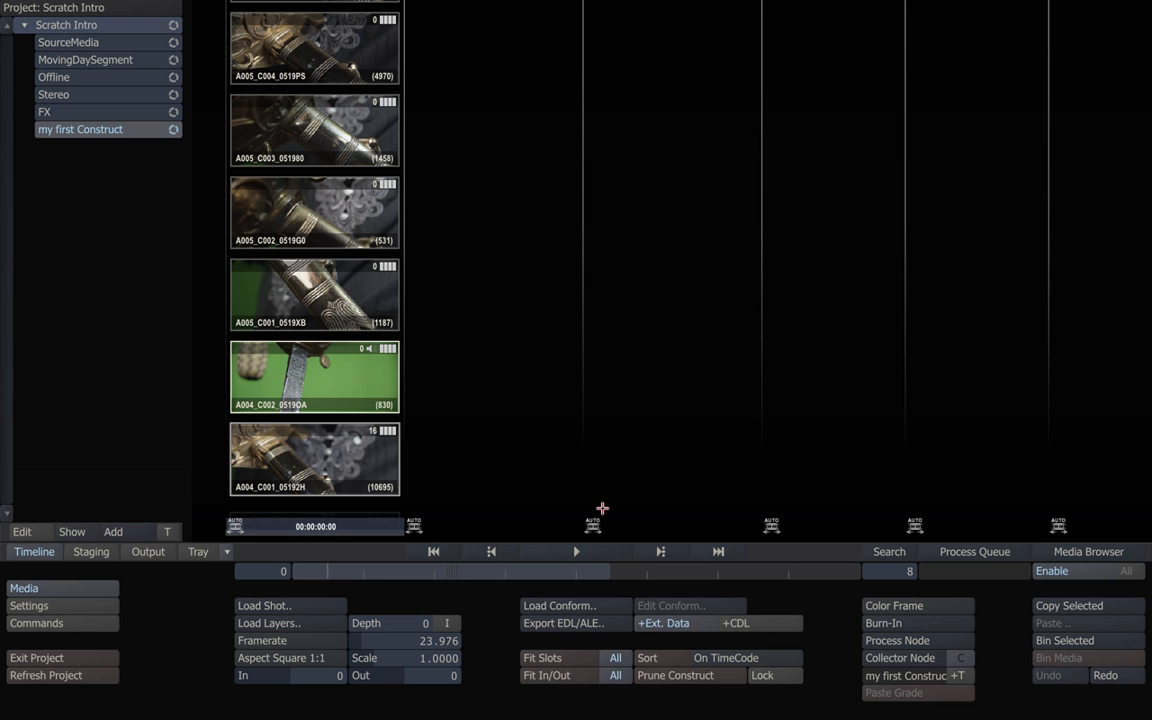
click(1052, 642)
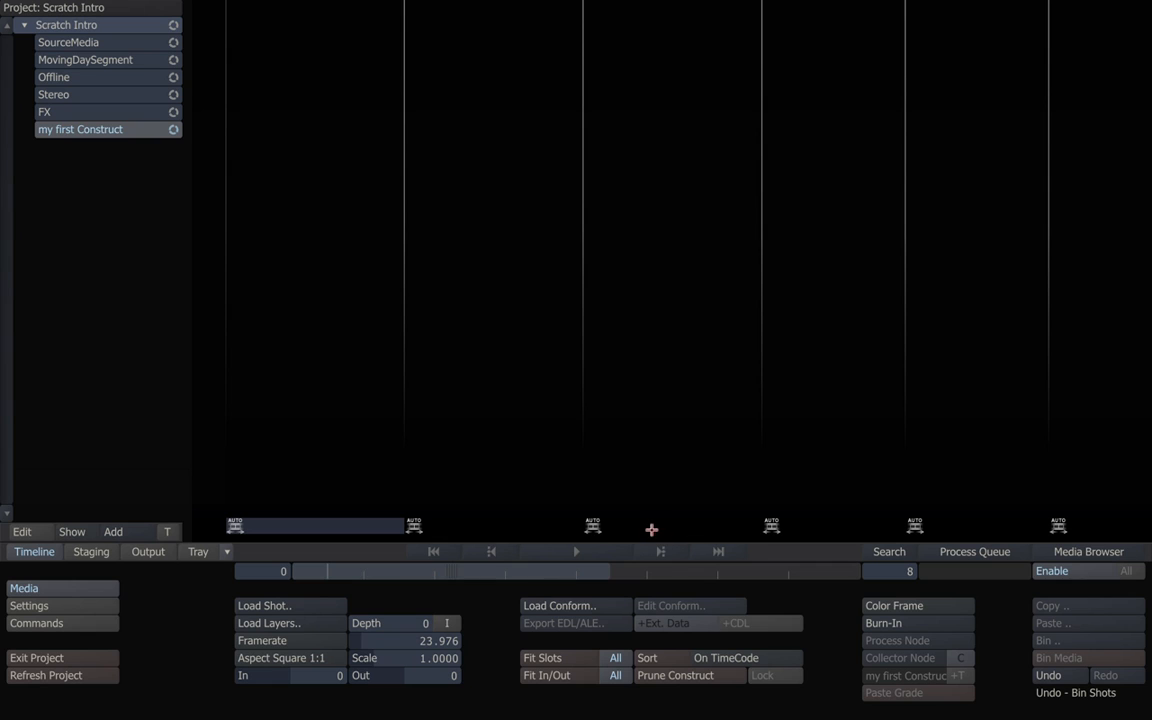
Set the construct depth to 1 and load the Epic folder's REDCODE (.r3d) clips as layers.
click(405, 623)
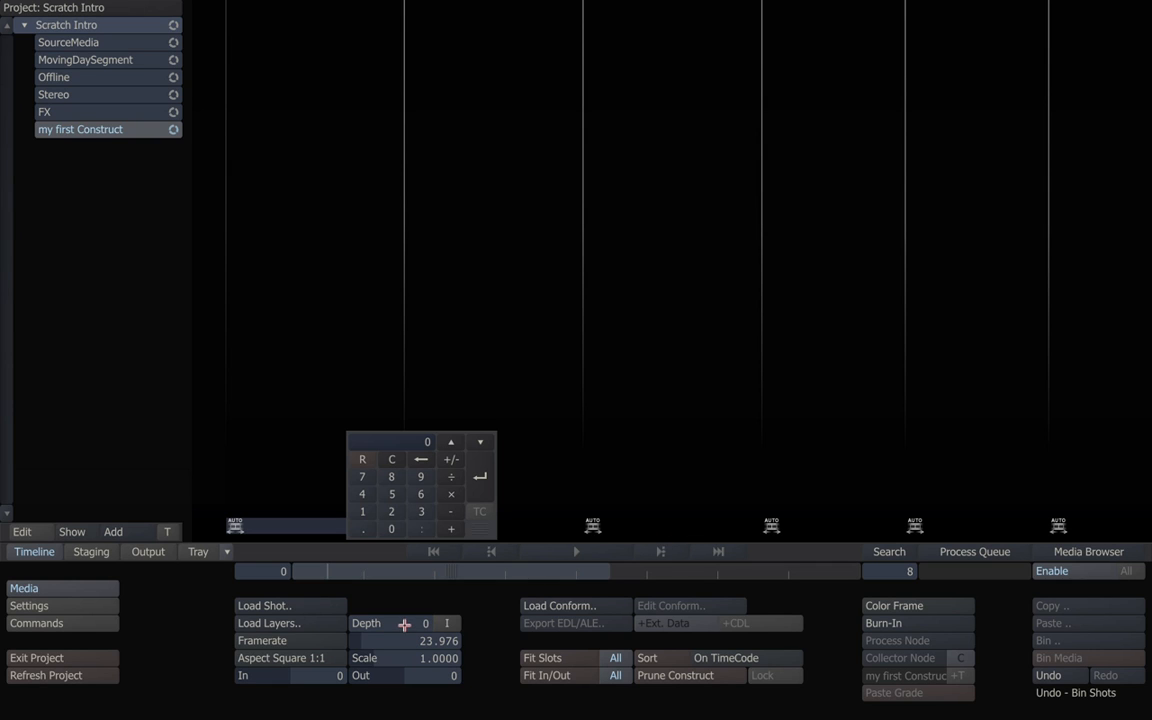
click(368, 512)
click(476, 478)
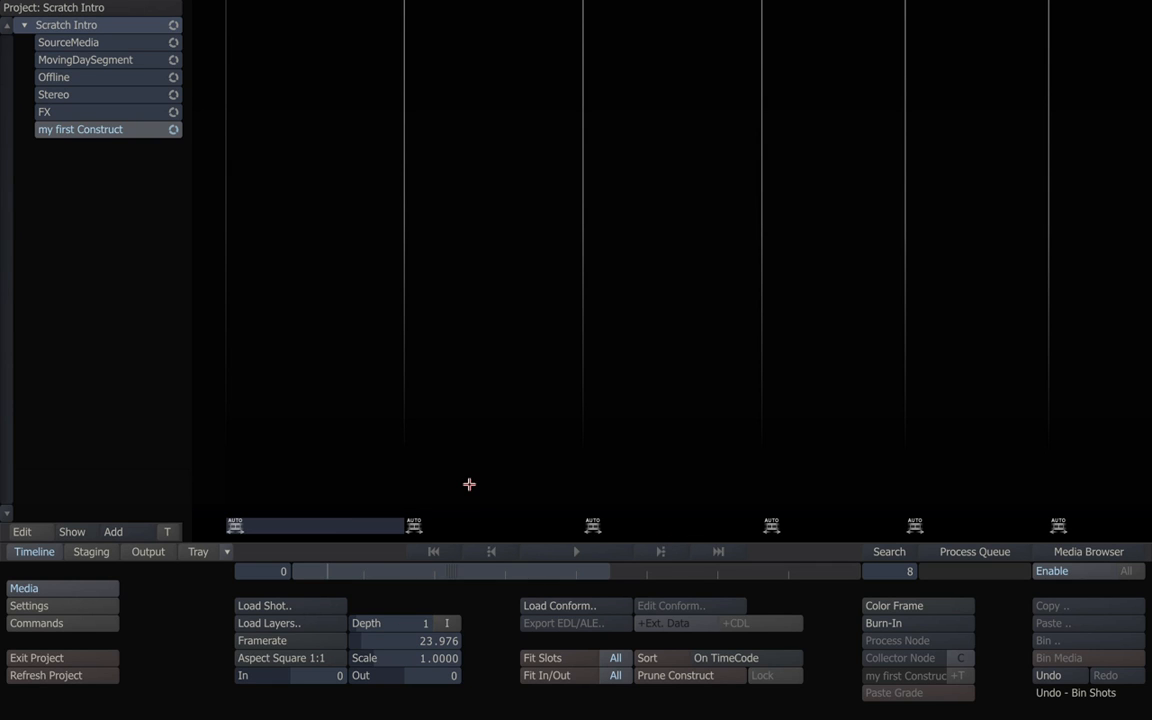
click(298, 622)
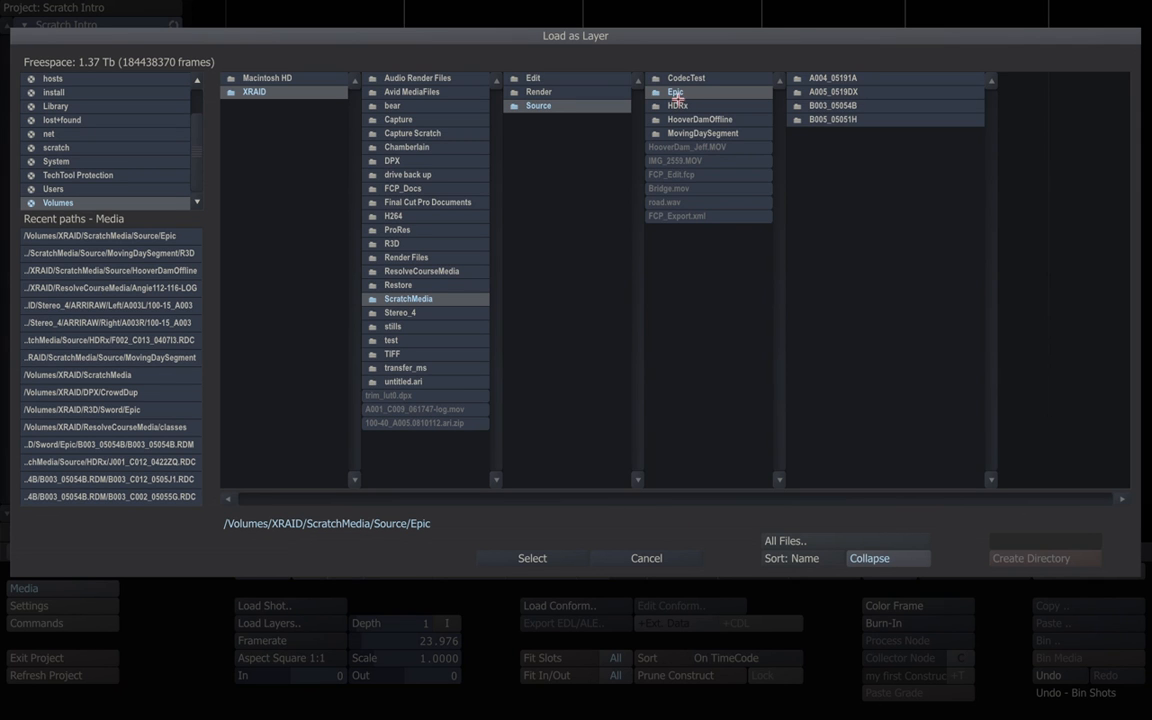
click(806, 542)
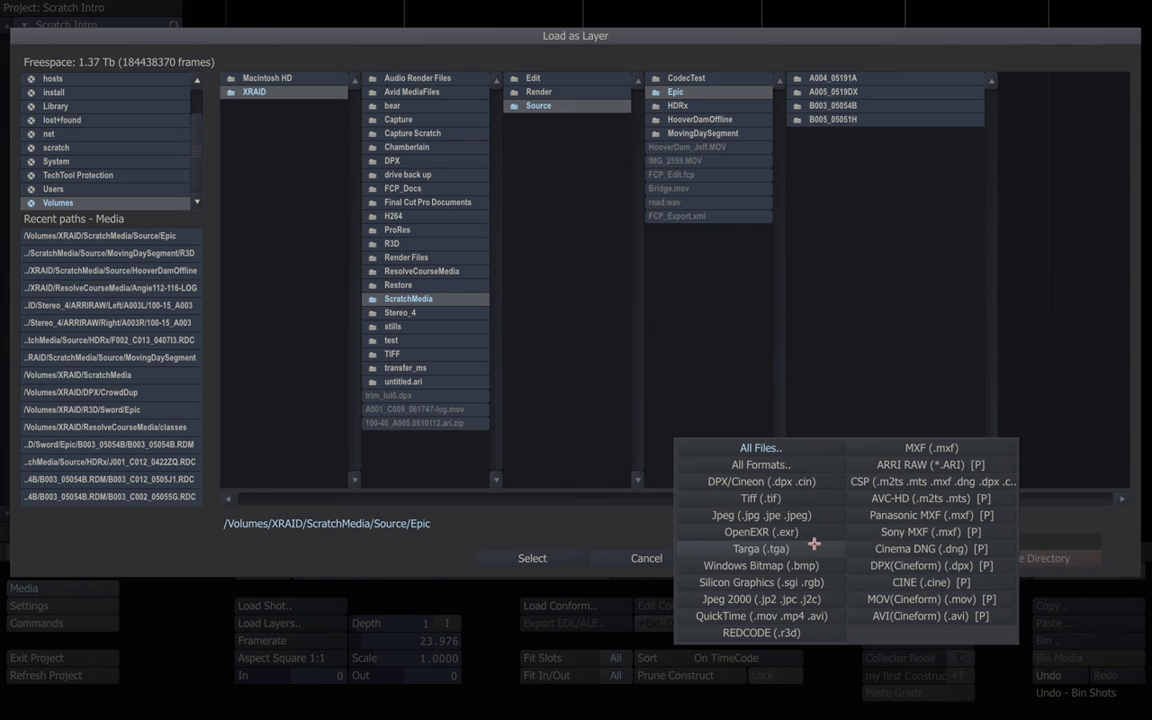
click(795, 632)
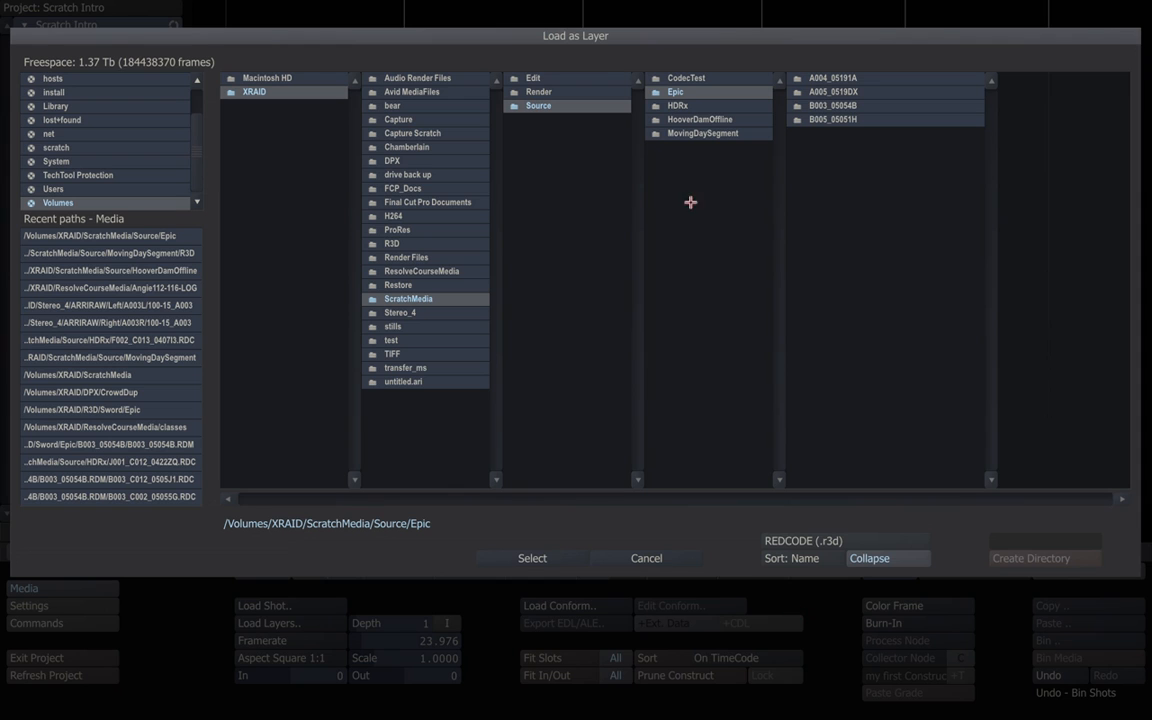
click(560, 555)
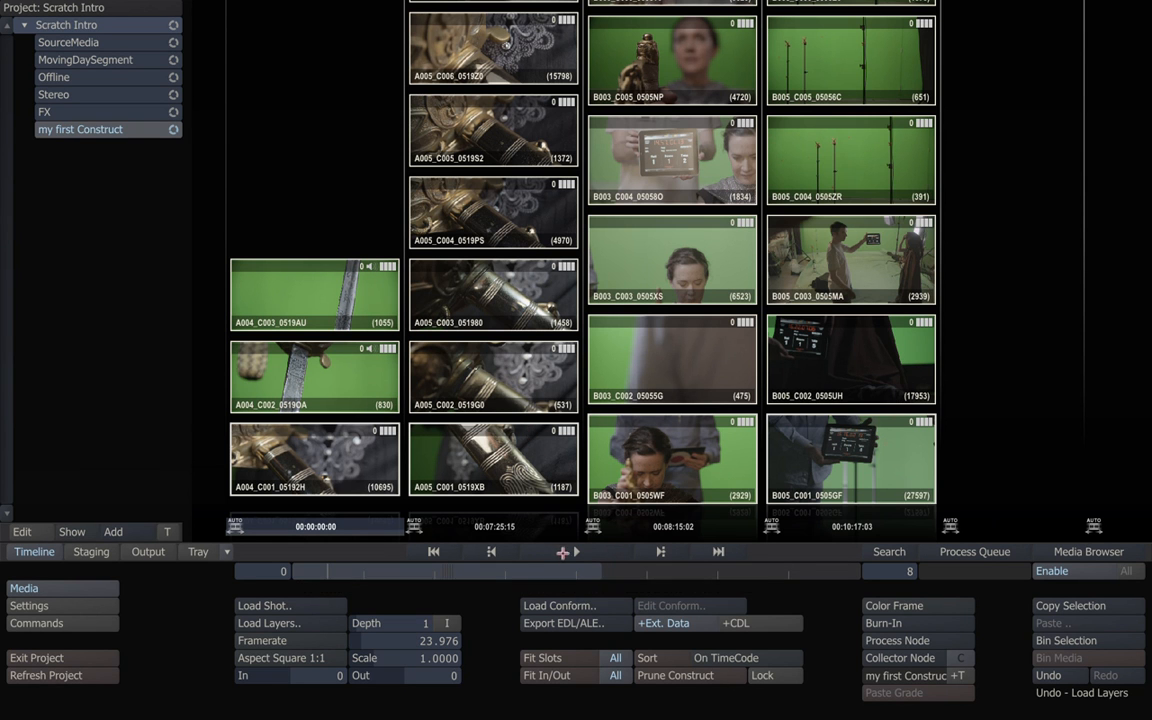
Browse the A004, A005, B003 and B005 slots and play A004_C001_05192H in the Player.
drag(462, 569, 425, 563)
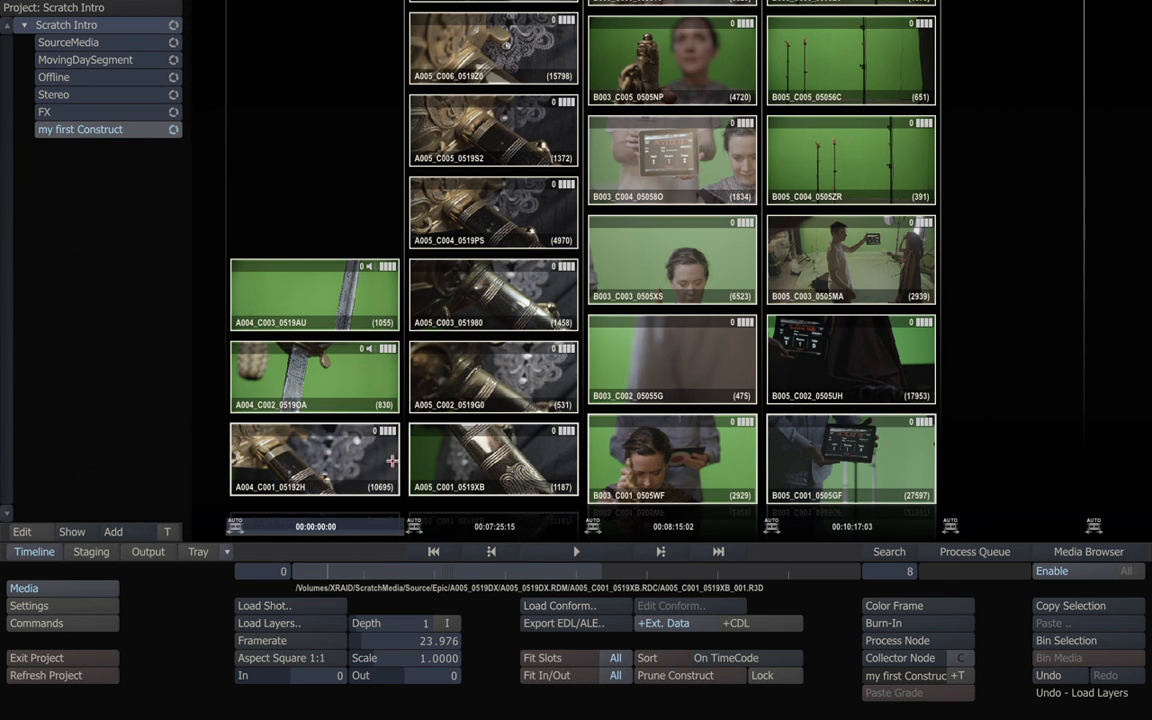
click(978, 435)
drag(825, 465, 856, 147)
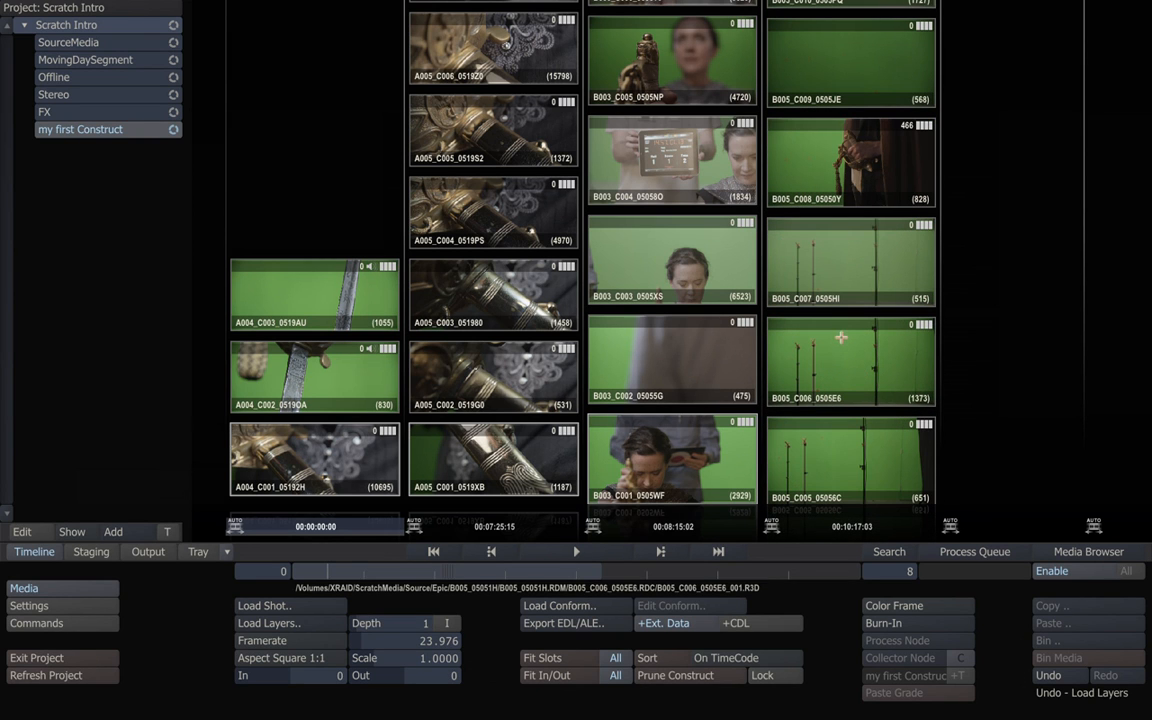
drag(620, 220, 672, 478)
drag(683, 305, 672, 126)
mouse_move(536, 172)
mouse_down()
mouse_move(522, 252)
mouse_move(529, 373)
mouse_move(518, 180)
mouse_up()
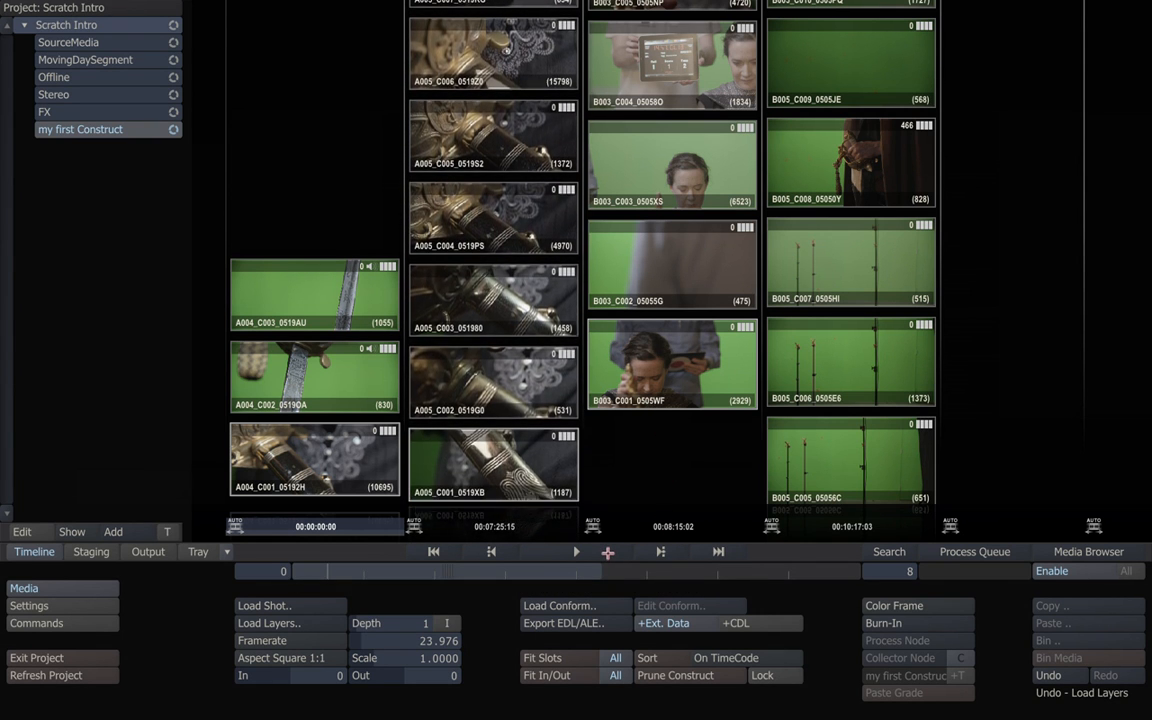
click(608, 553)
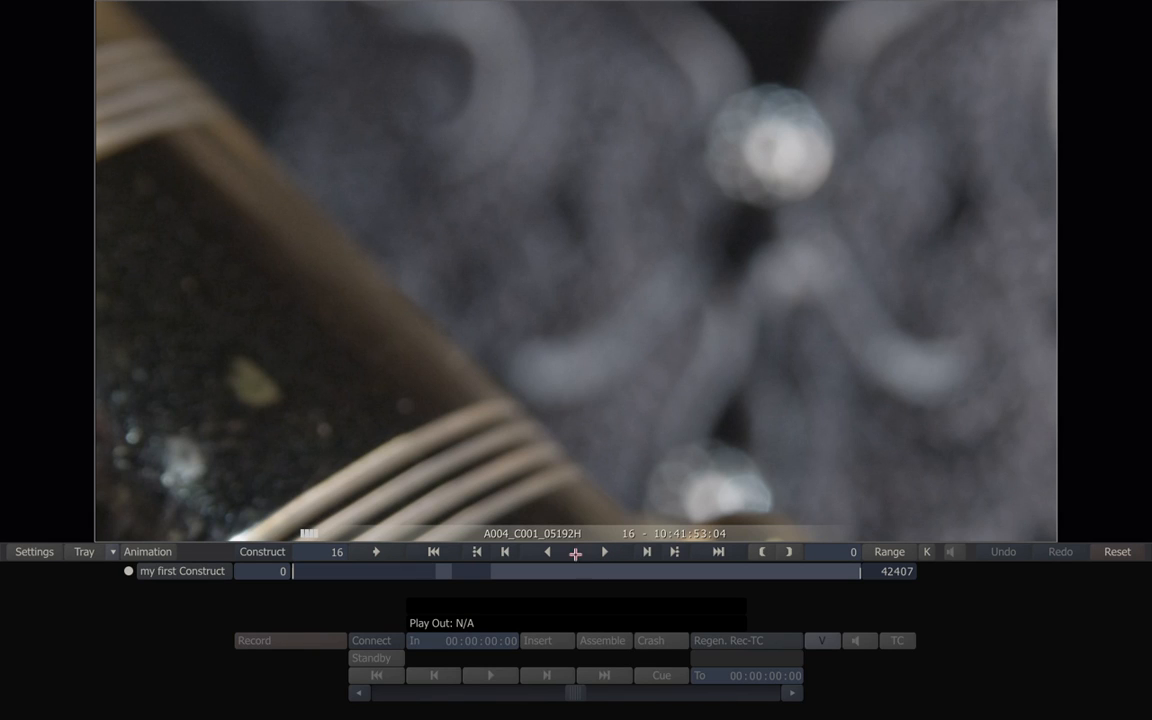
Clear all clips from the construct and set its depth to 3.
click(275, 552)
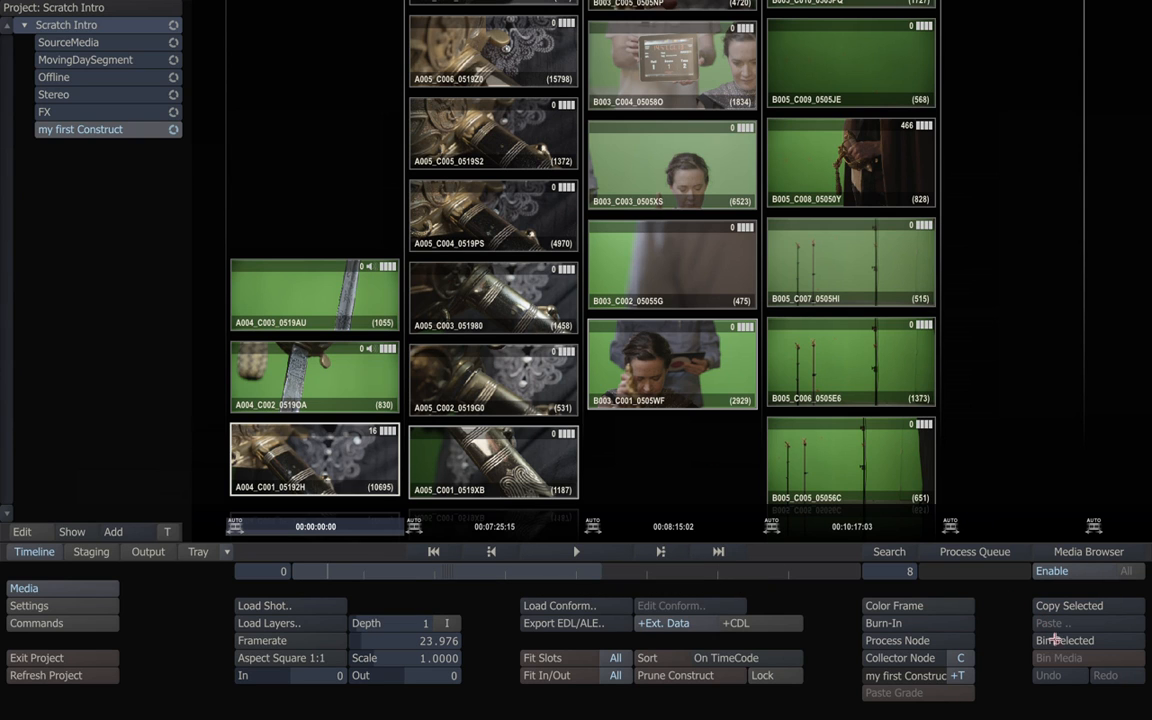
key(ctrl+a)
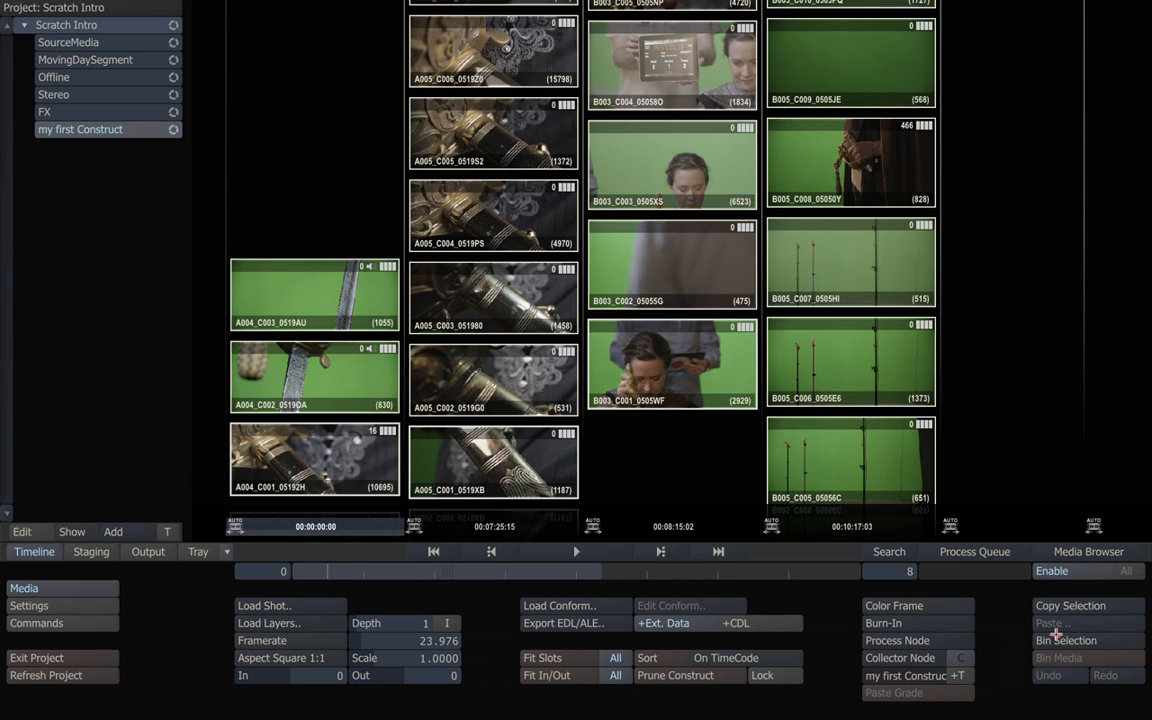
click(1055, 640)
click(397, 623)
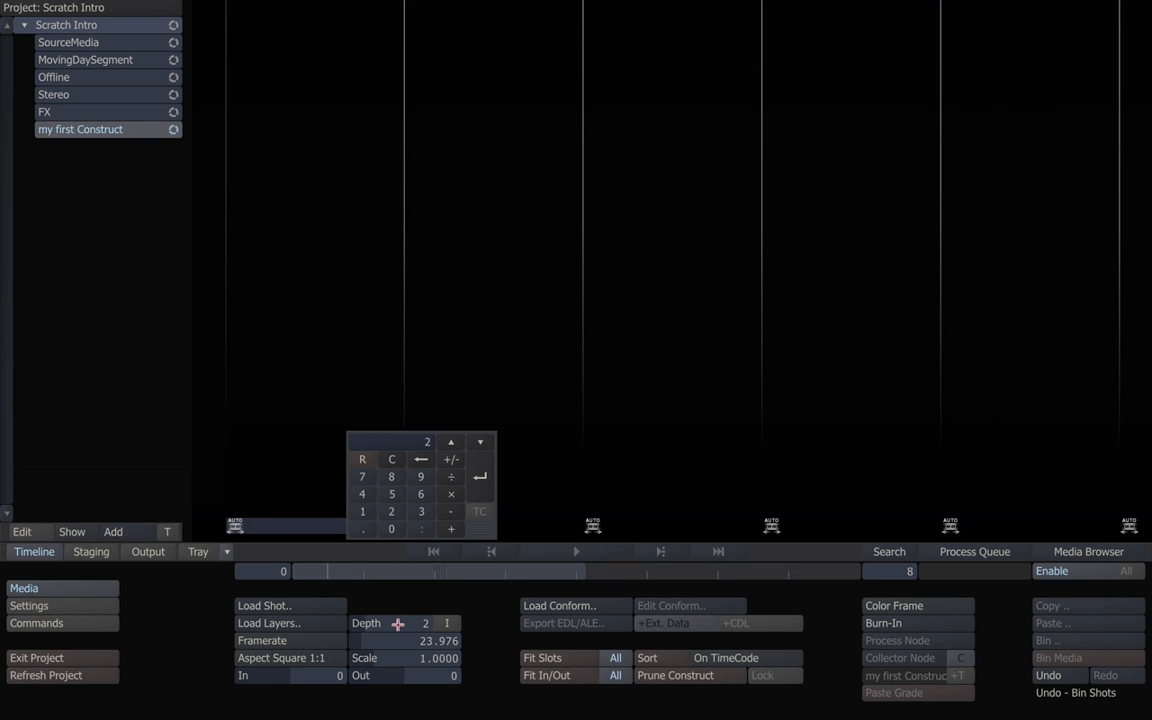
click(476, 478)
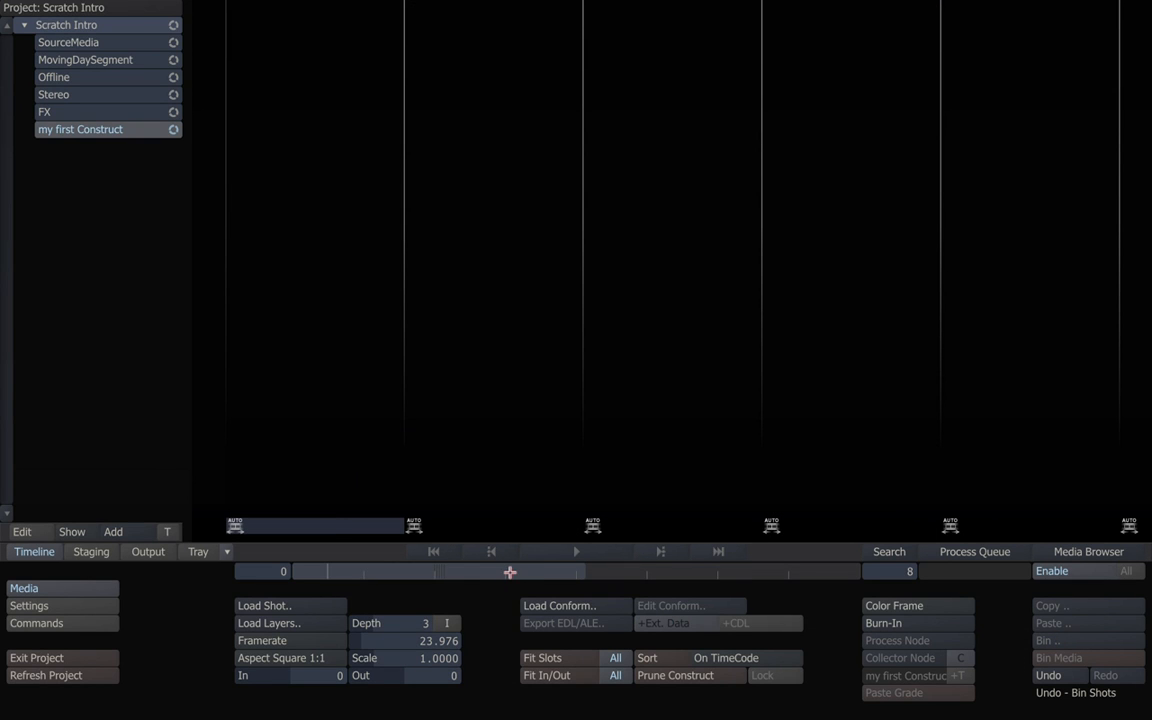
Reload the Epic REDCODE (.r3d) clips as a layer and open A005_C001_0519XB in the player.
click(280, 622)
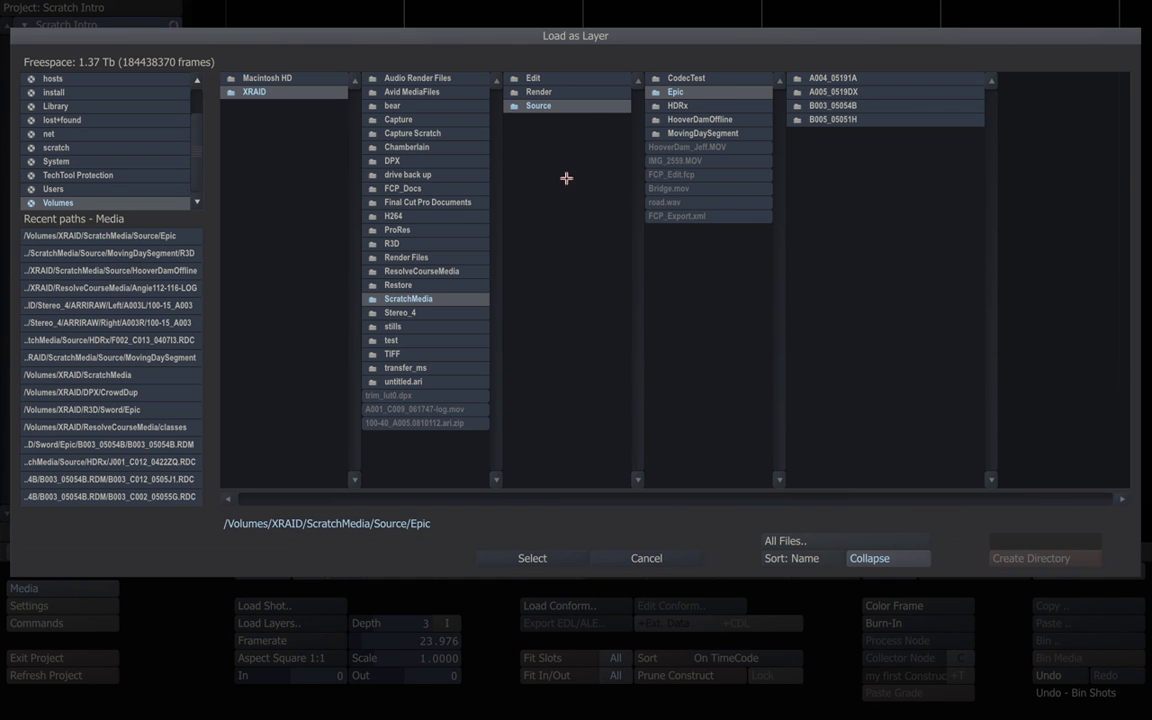
click(787, 541)
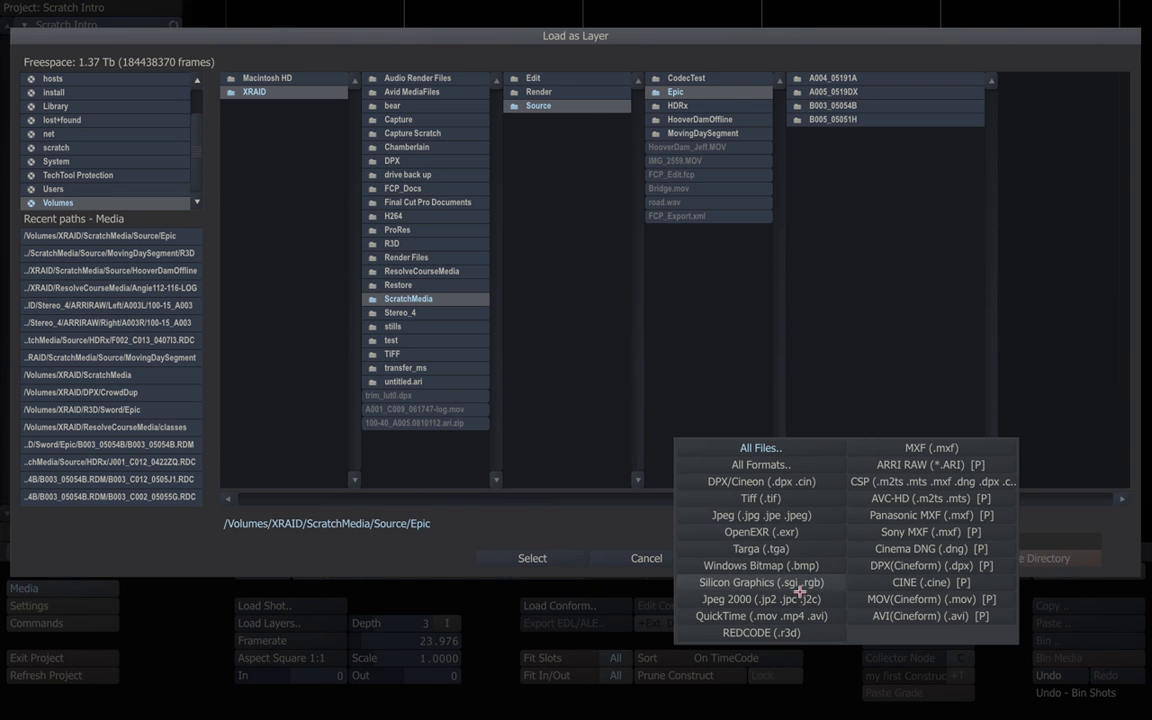
click(790, 661)
click(557, 556)
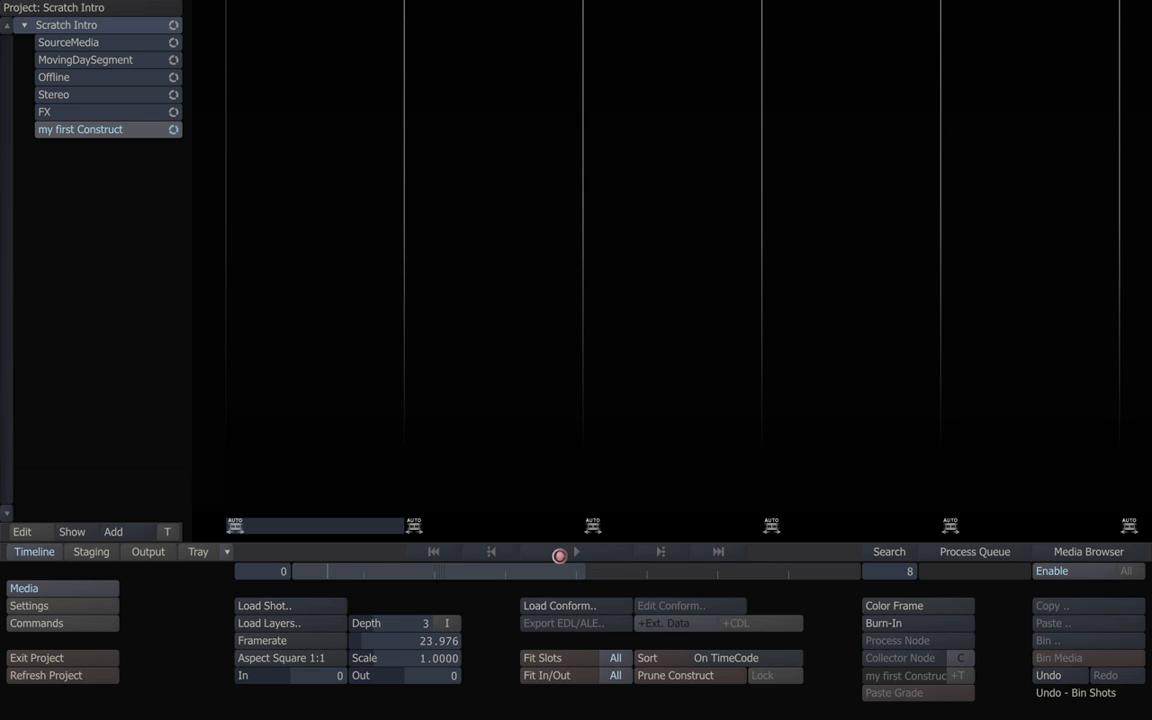
drag(340, 576, 483, 574)
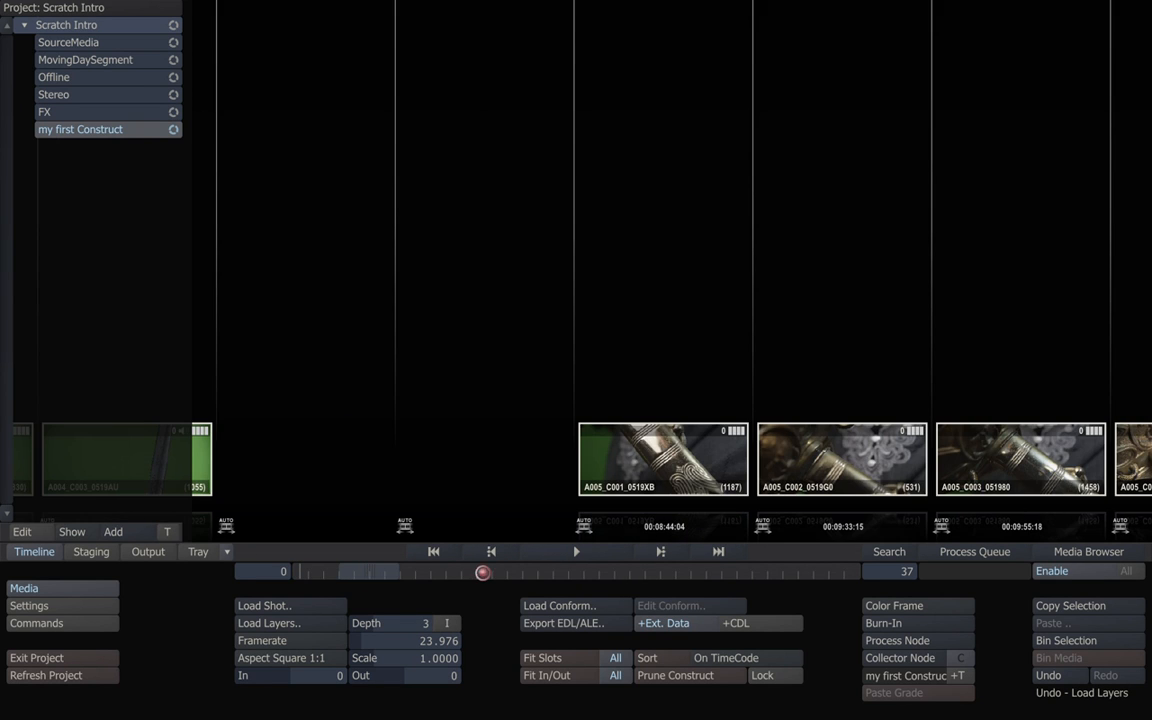
drag(442, 572, 260, 494)
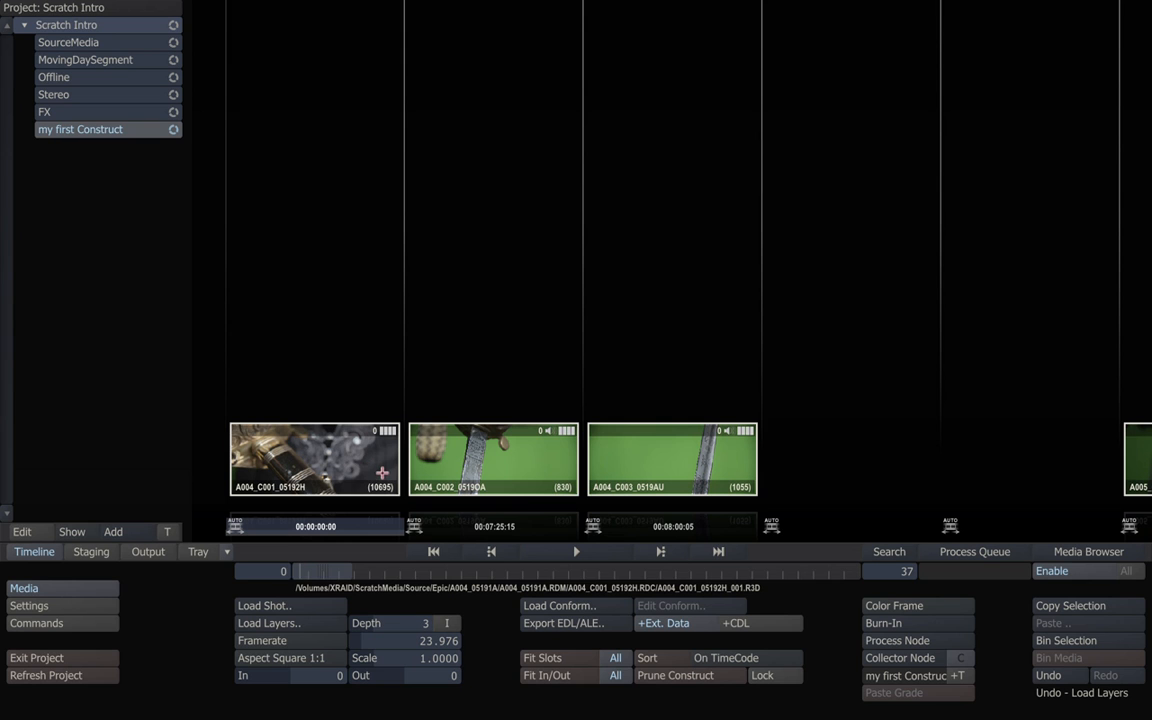
drag(342, 566, 385, 575)
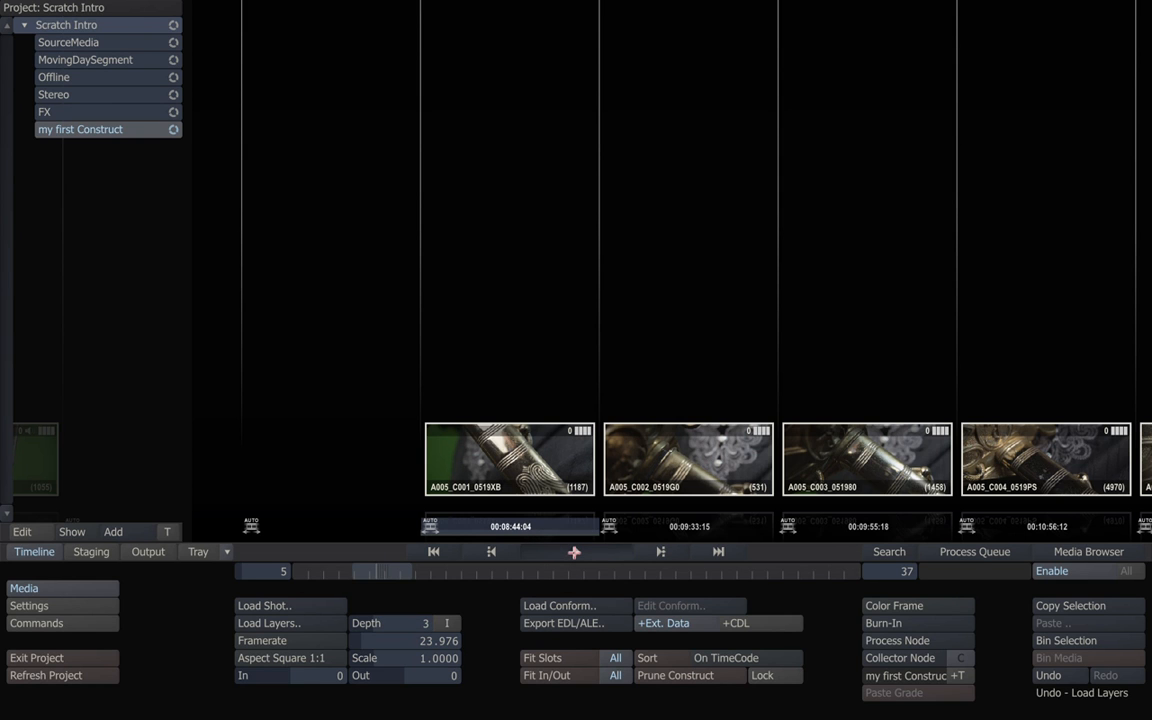
click(575, 551)
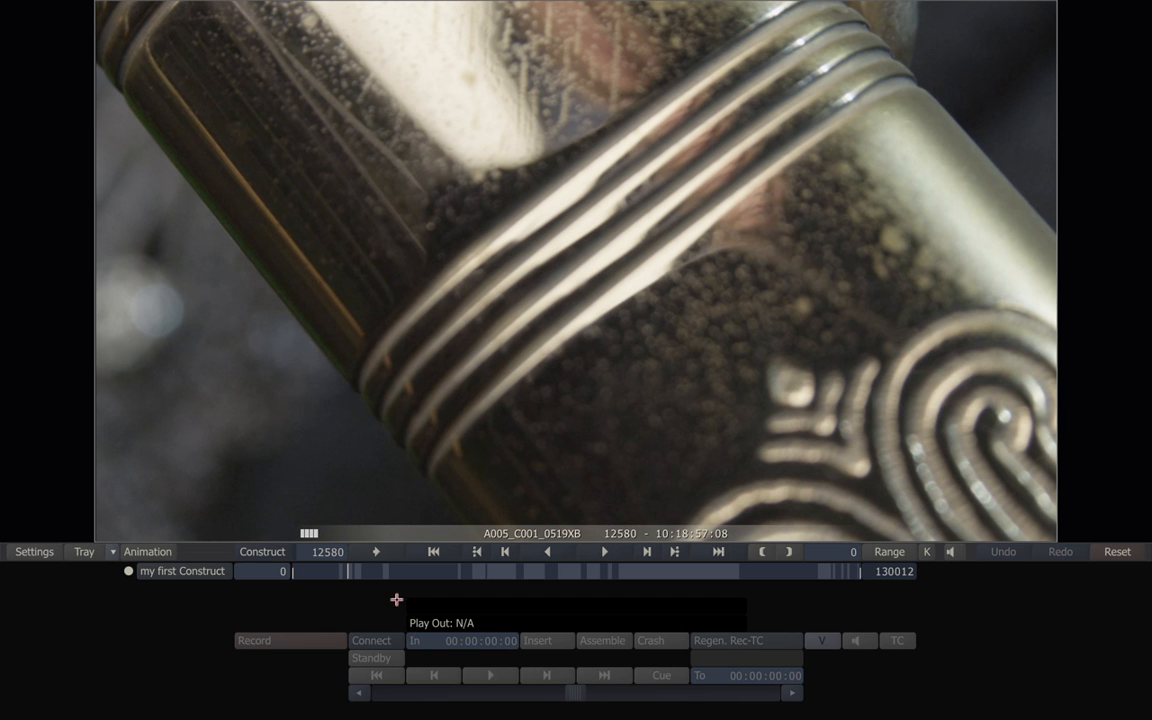
Play A005_C001_0519XB, switch to Process, and show its FX Inputs and Shot Config pages.
click(605, 551)
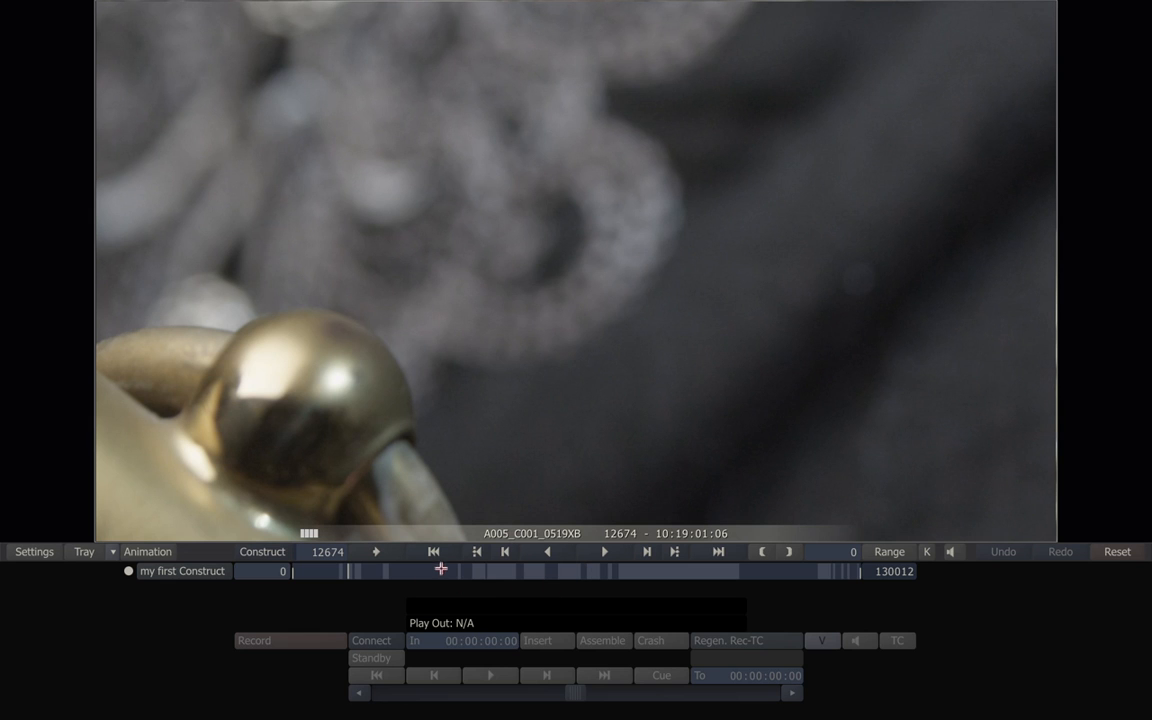
click(17, 553)
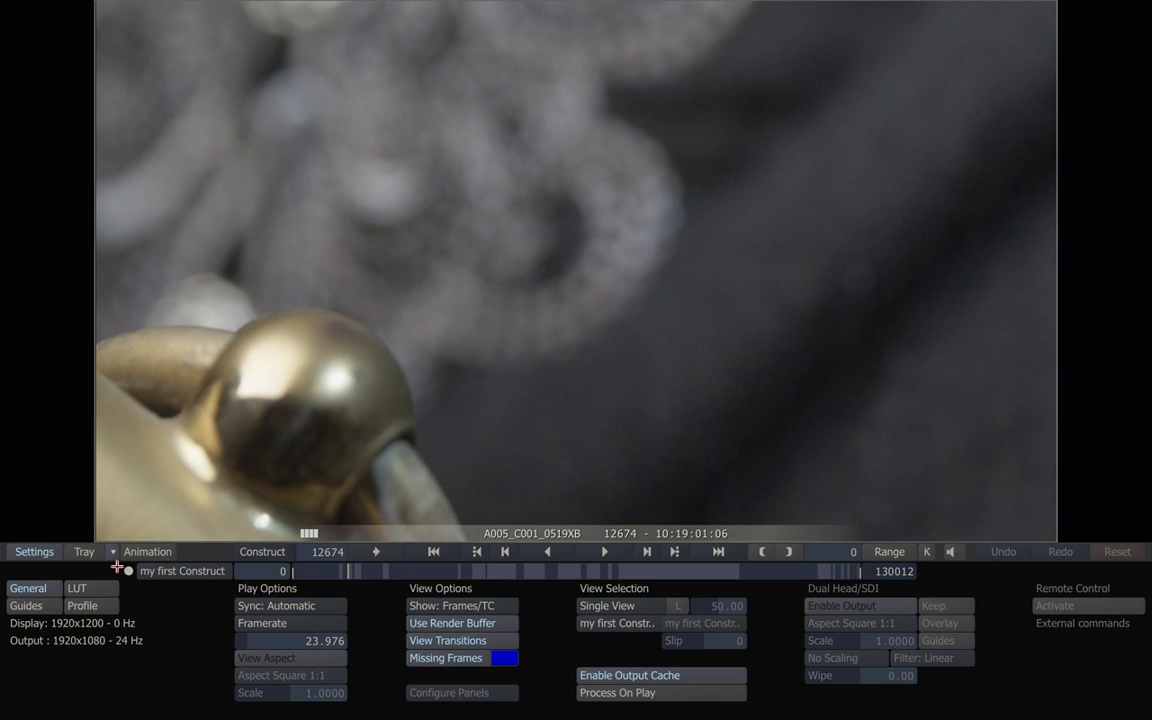
right_click(365, 391)
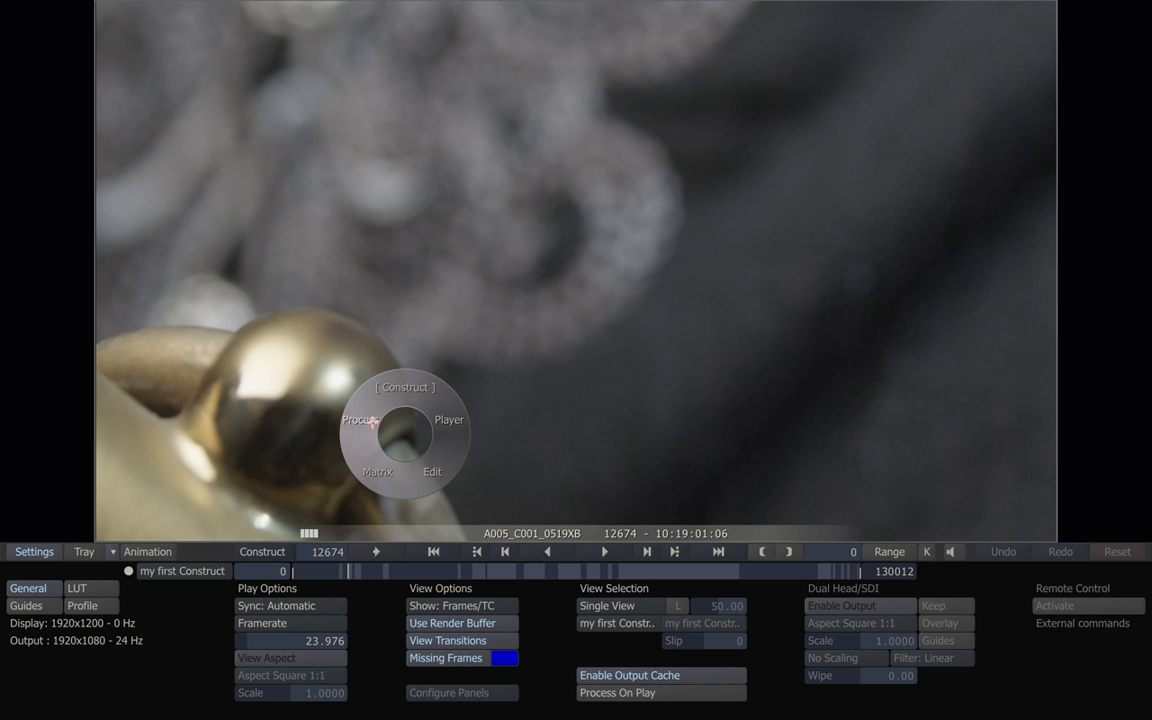
click(365, 421)
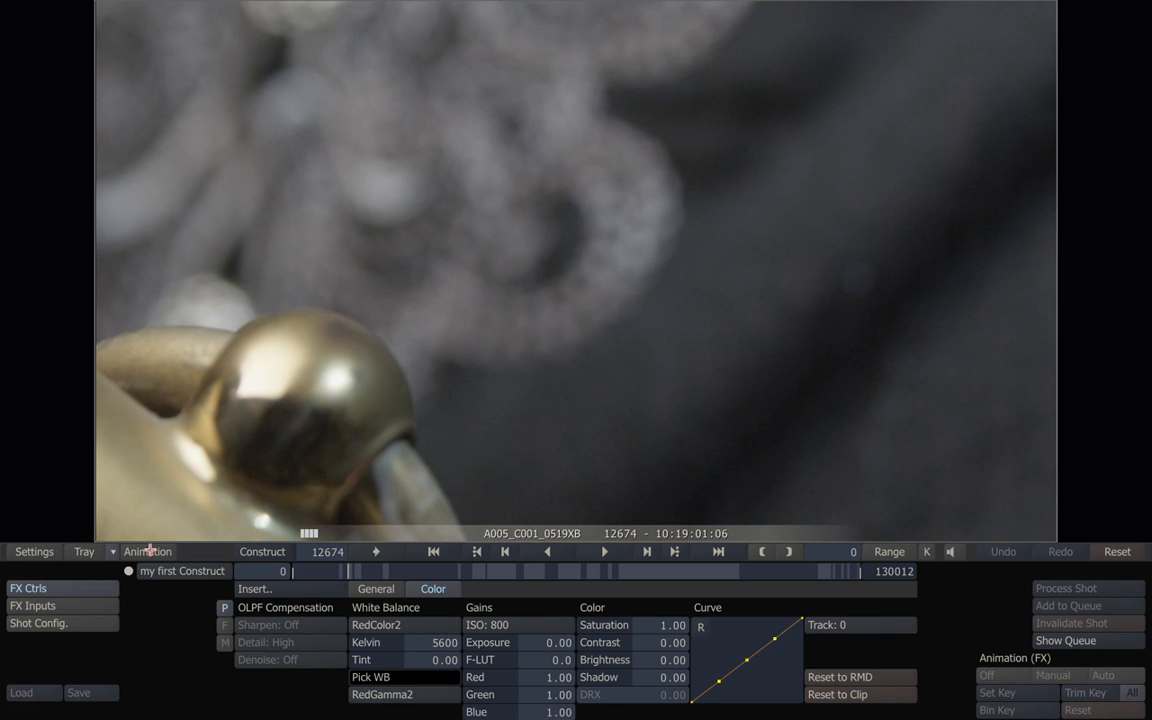
click(63, 607)
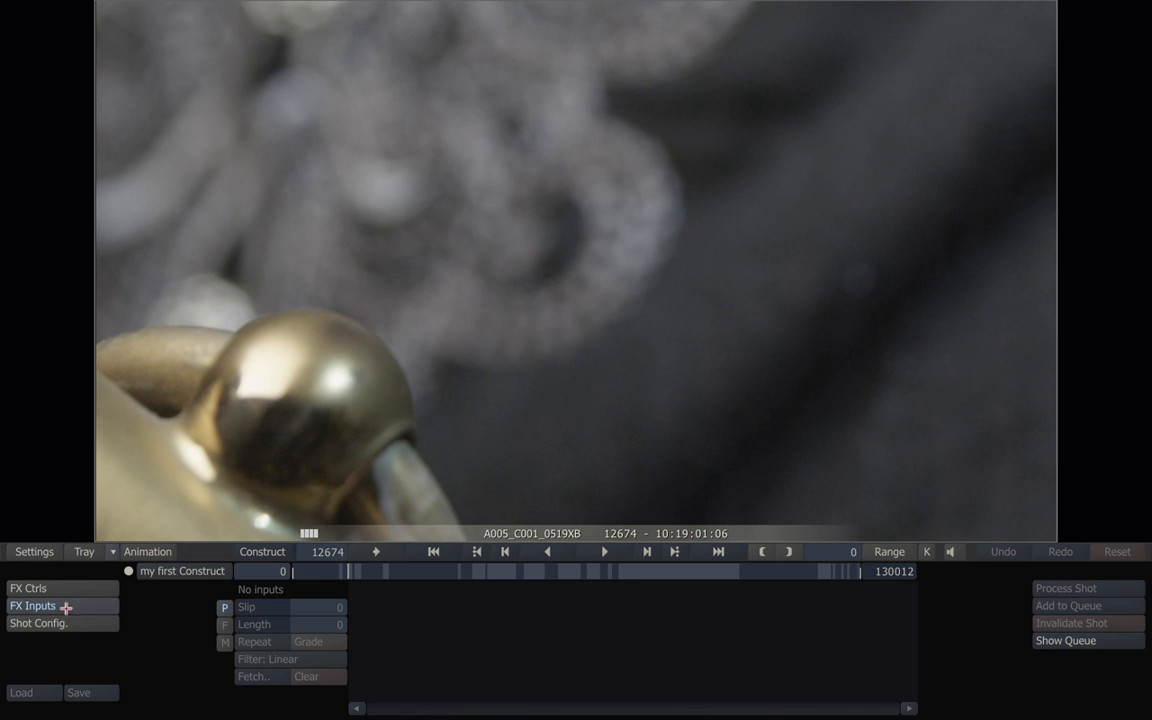
click(70, 622)
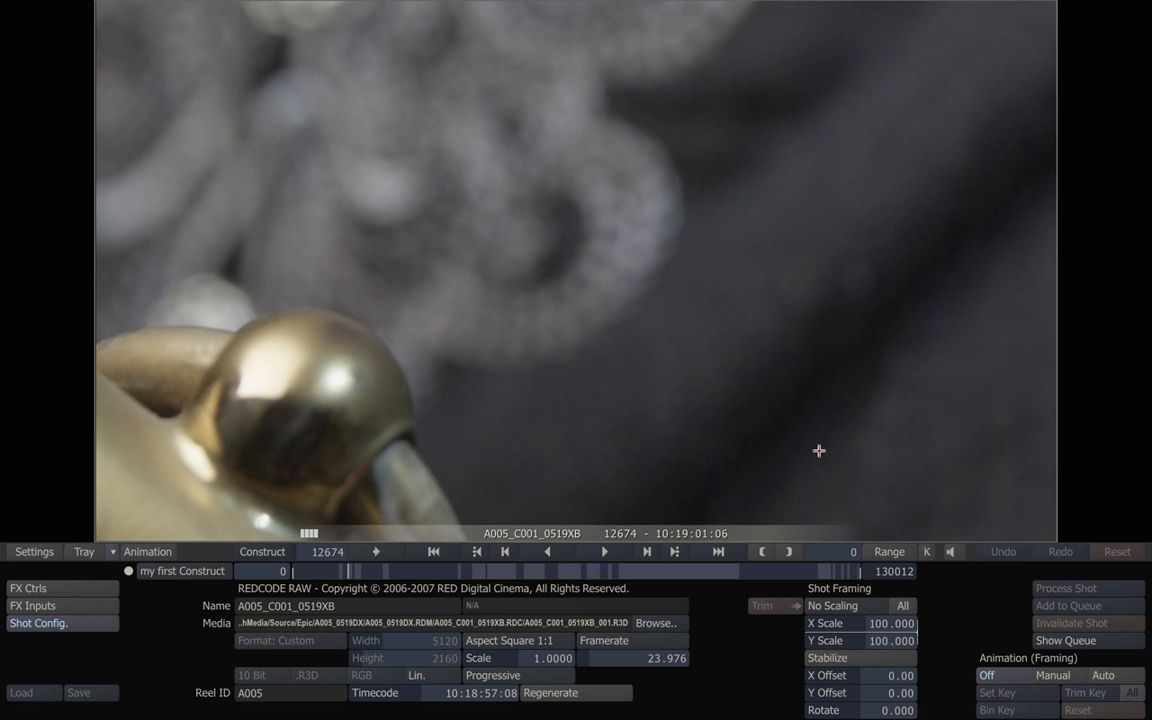
Set A005_C001_0519XB's shot framing to Fit Width at 37.5 scale and play it.
click(872, 606)
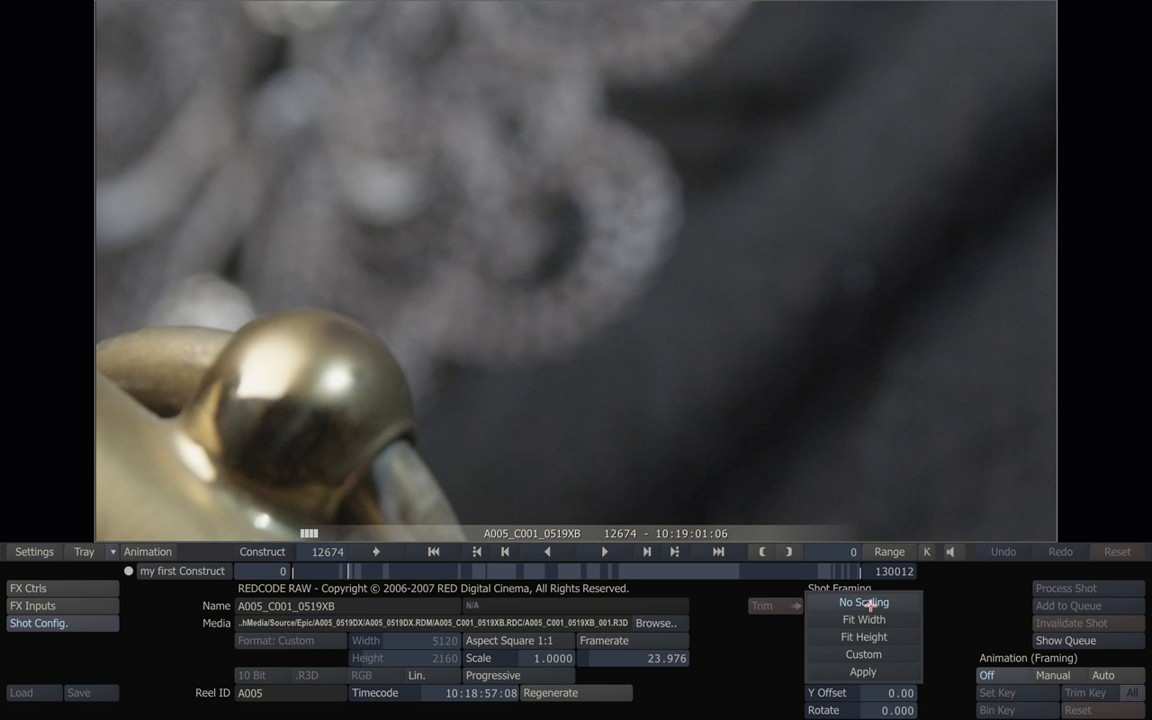
click(864, 619)
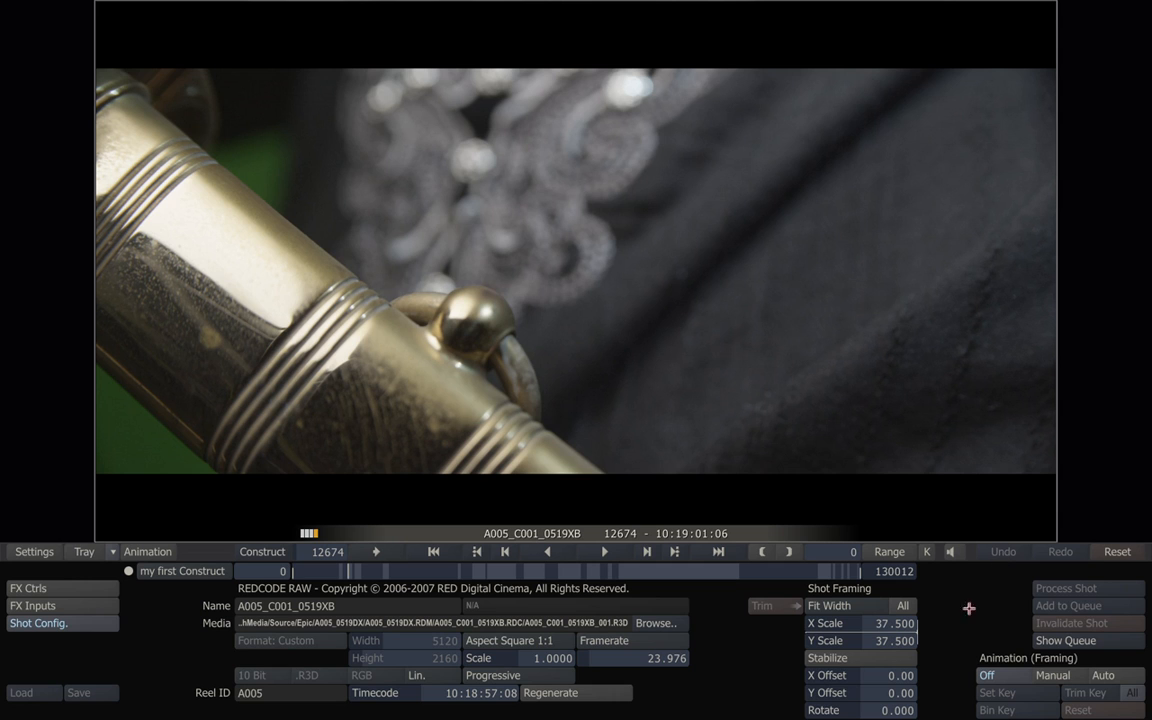
click(862, 605)
click(856, 587)
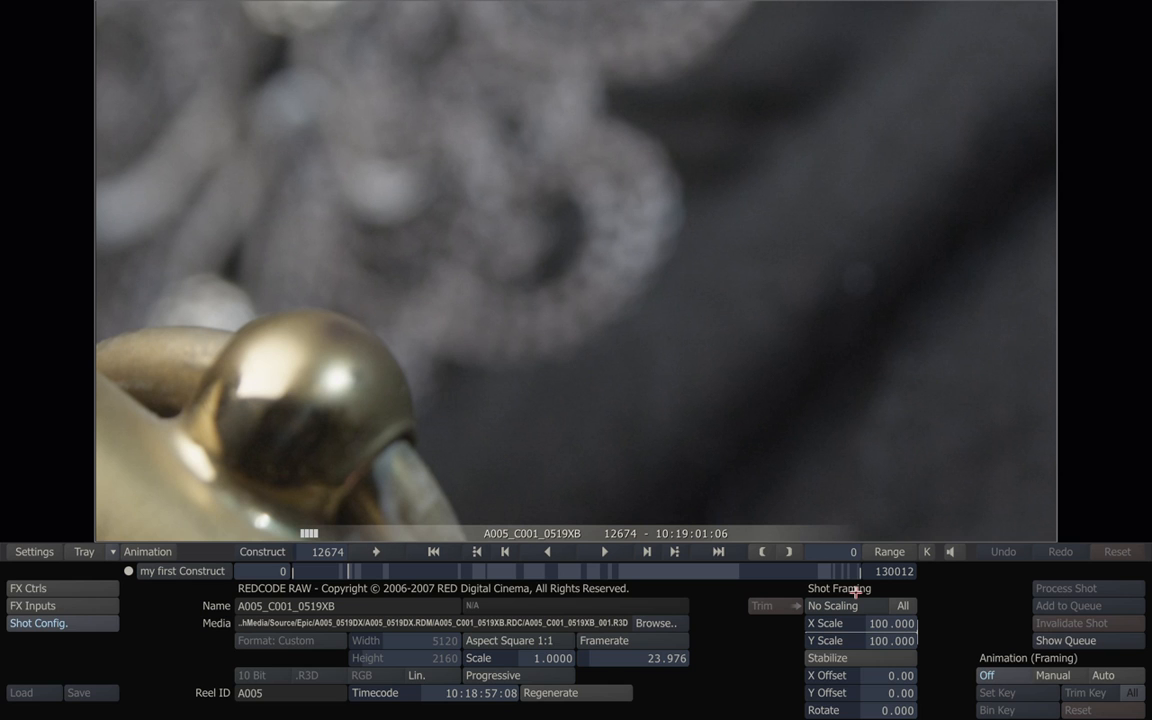
click(857, 606)
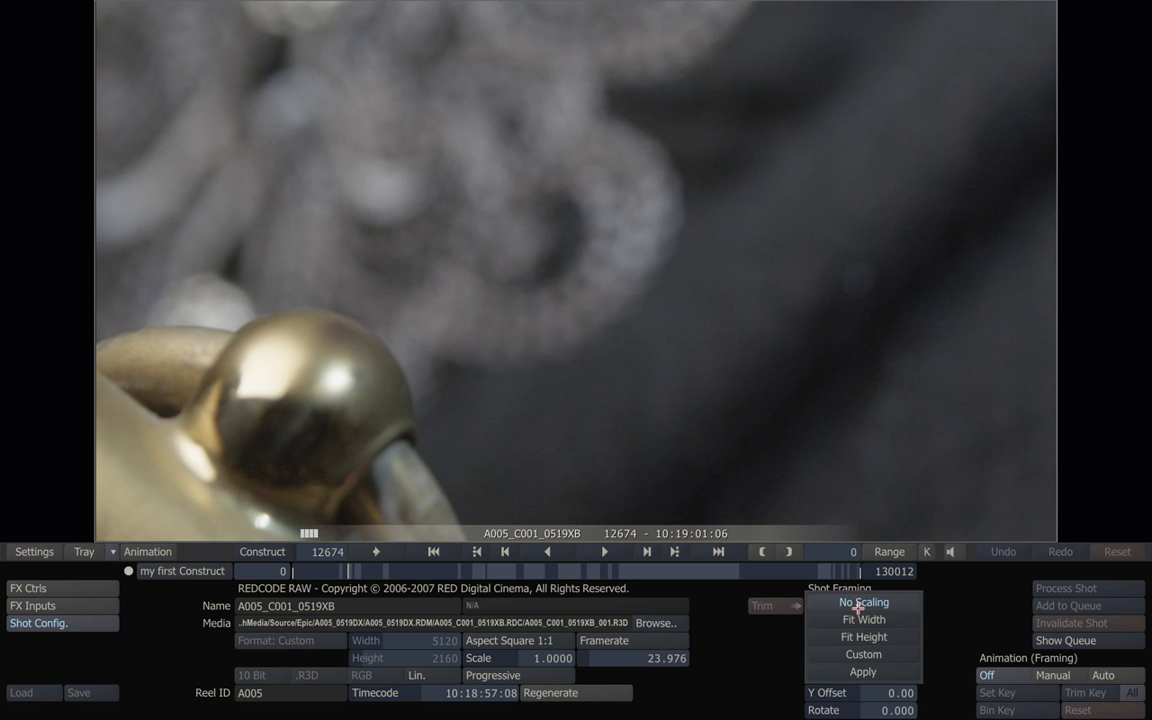
click(866, 621)
click(857, 606)
click(862, 620)
click(860, 605)
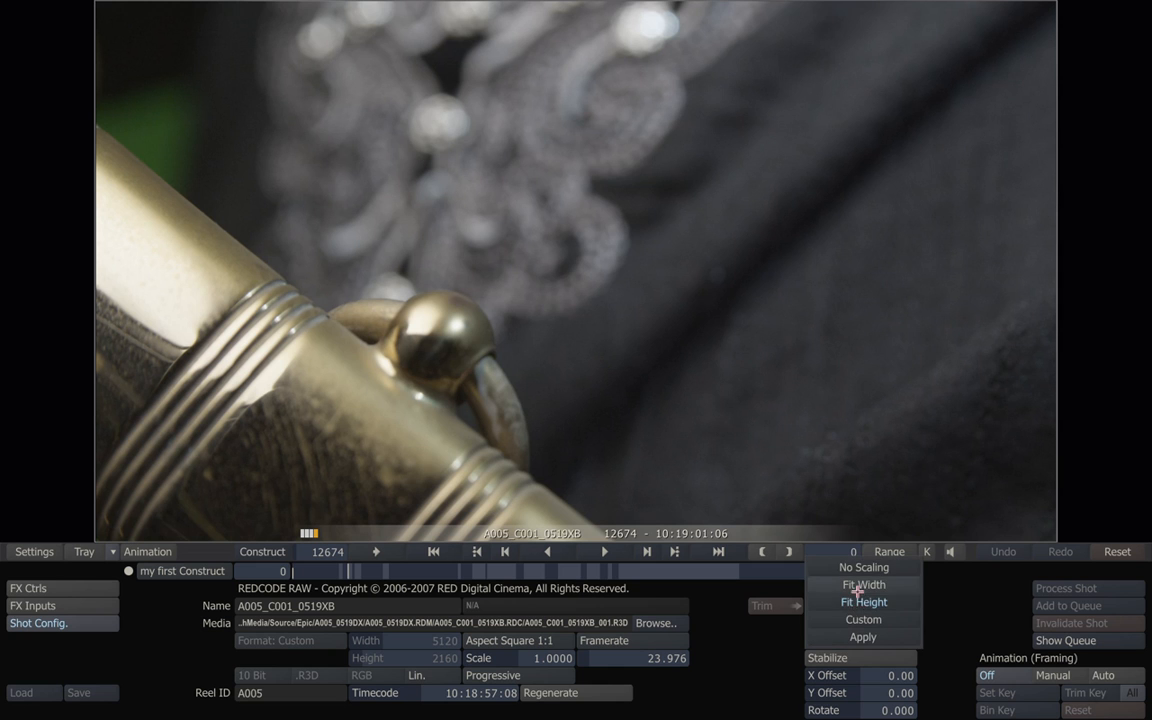
click(860, 586)
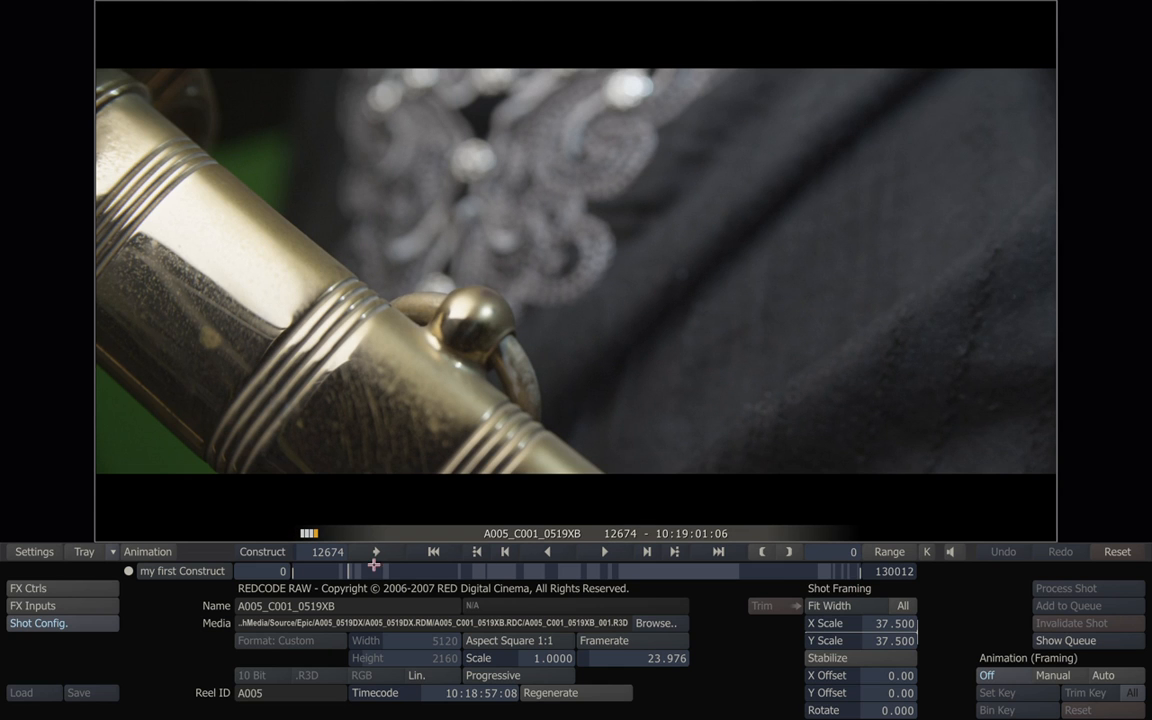
click(605, 551)
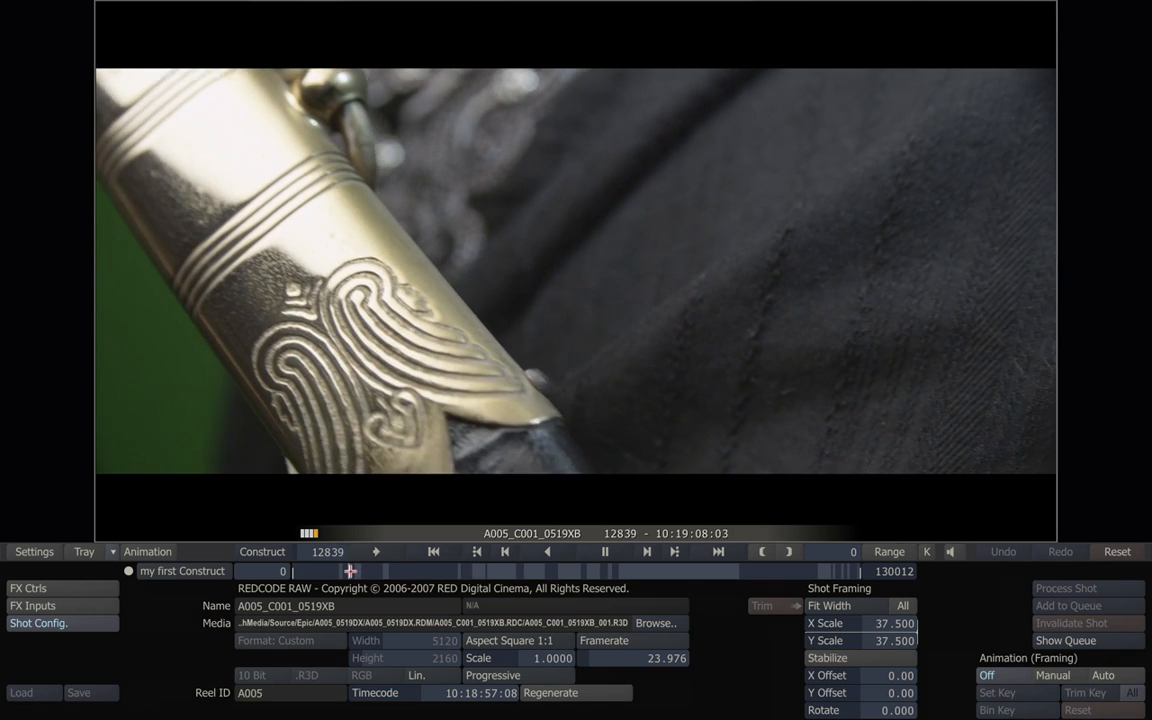
Set A005_C003_051980 to Fit Width as well, then scrub to A005_C006_0519Z0.
drag(351, 571, 361, 571)
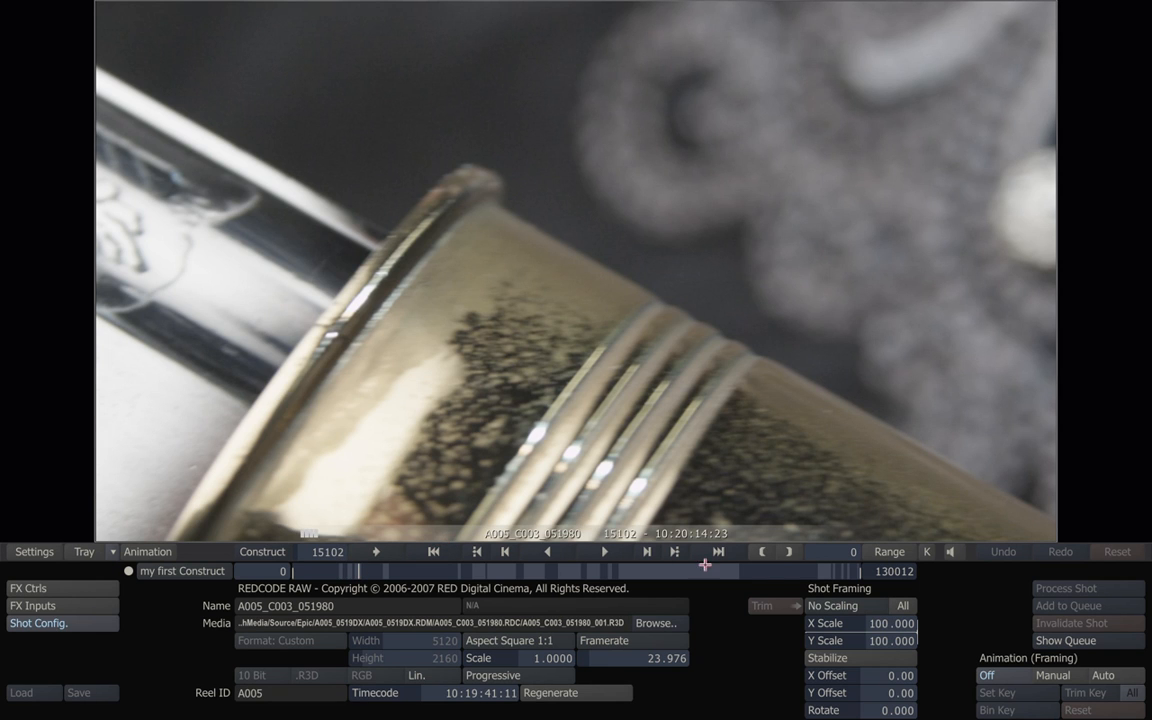
click(840, 602)
click(850, 618)
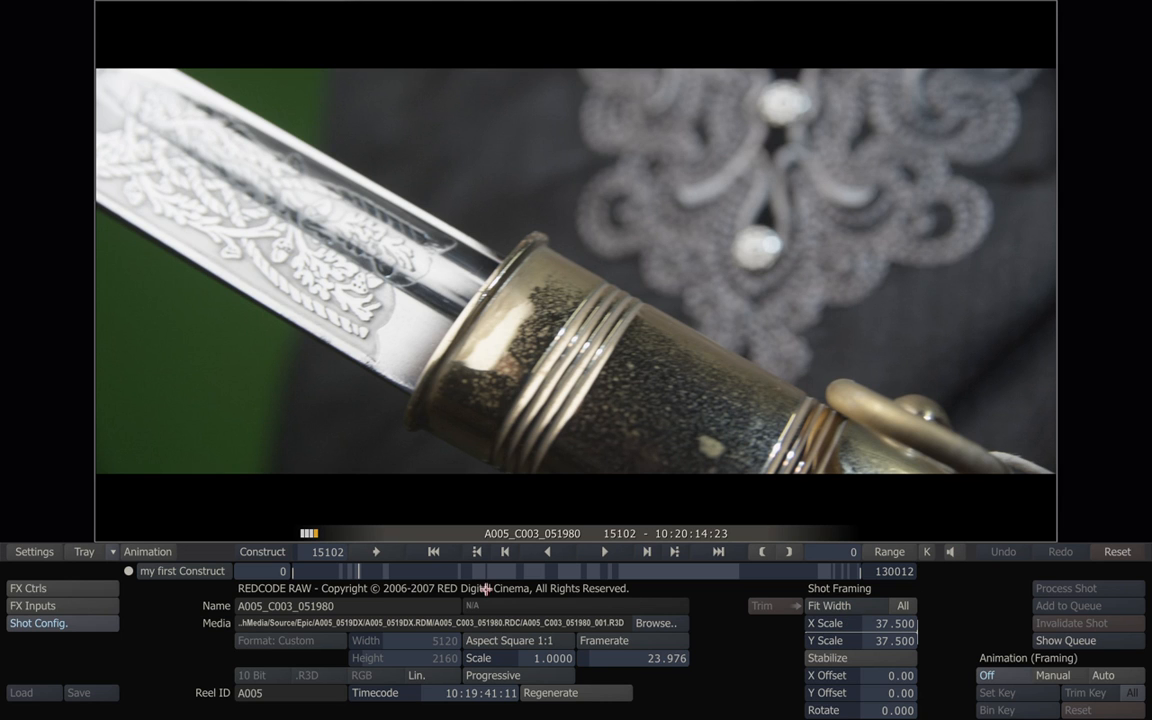
click(373, 572)
drag(373, 572, 407, 571)
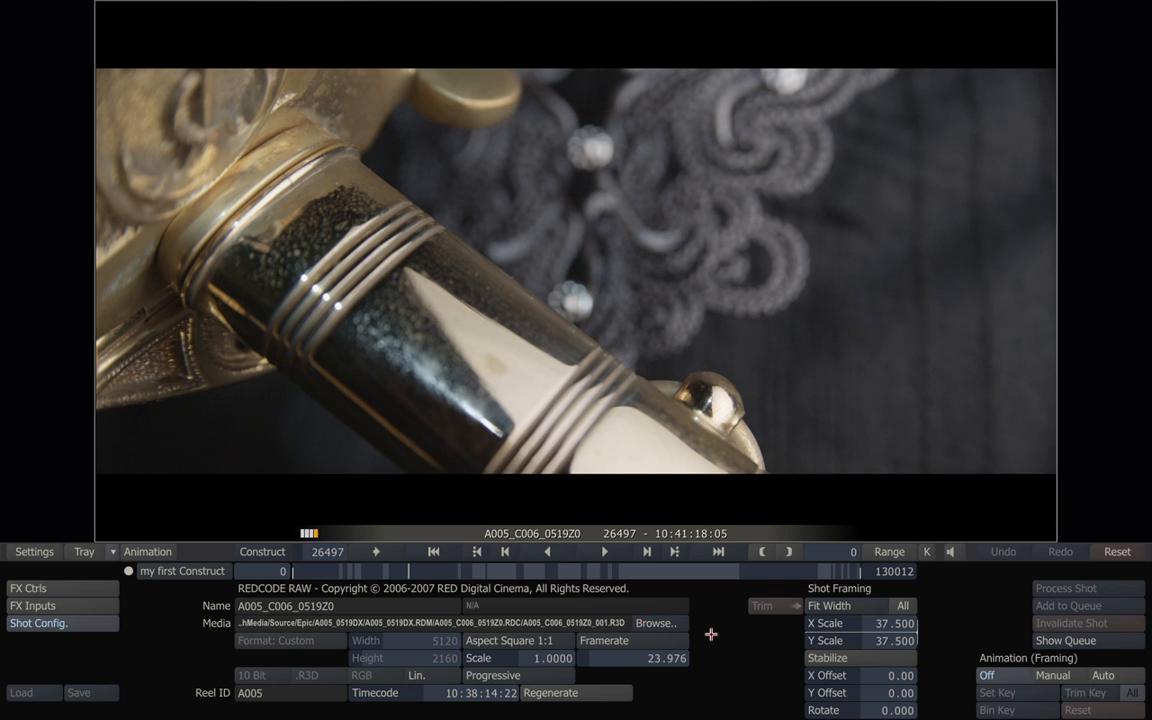
Fill the screen width, play A005_C006_0519Z0 to frame 26907, and raise its Shot Config panel.
mouse_move(722, 718)
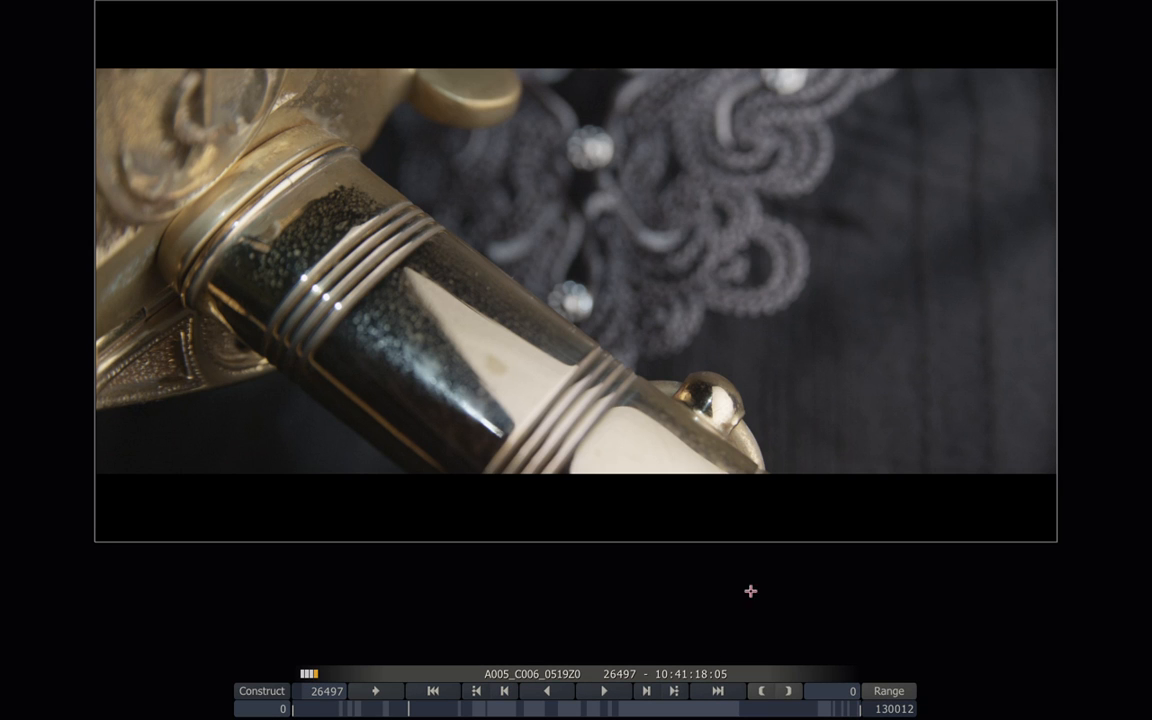
mouse_move(839, 2)
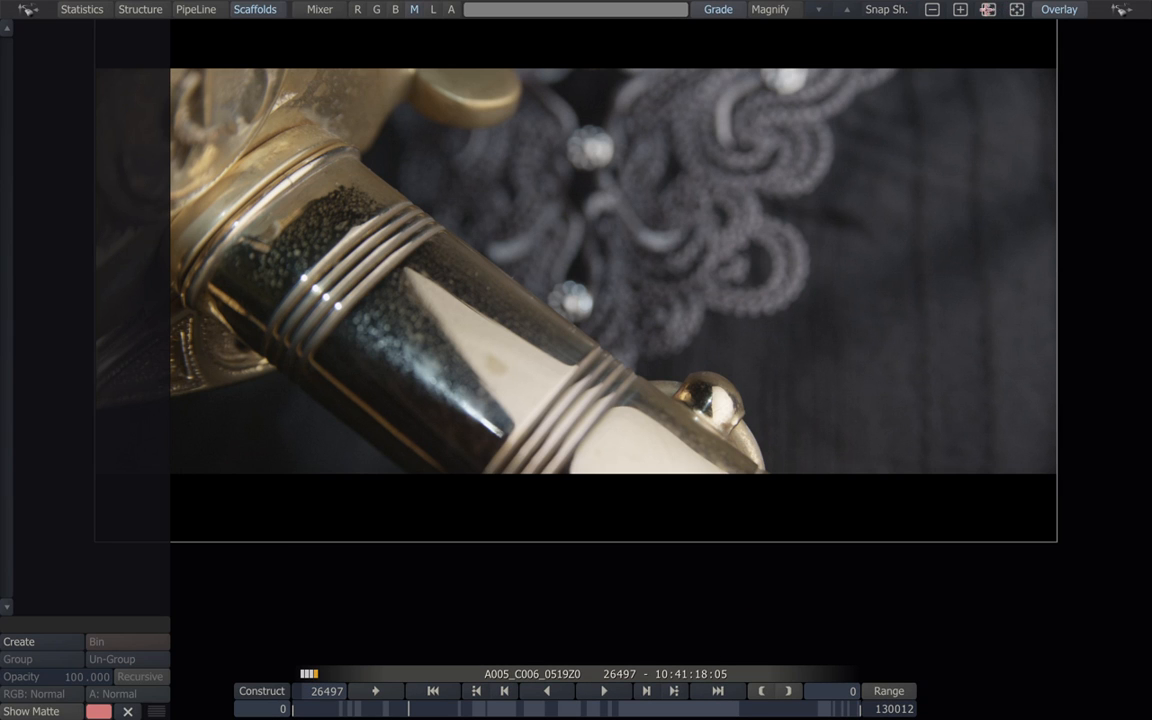
click(988, 9)
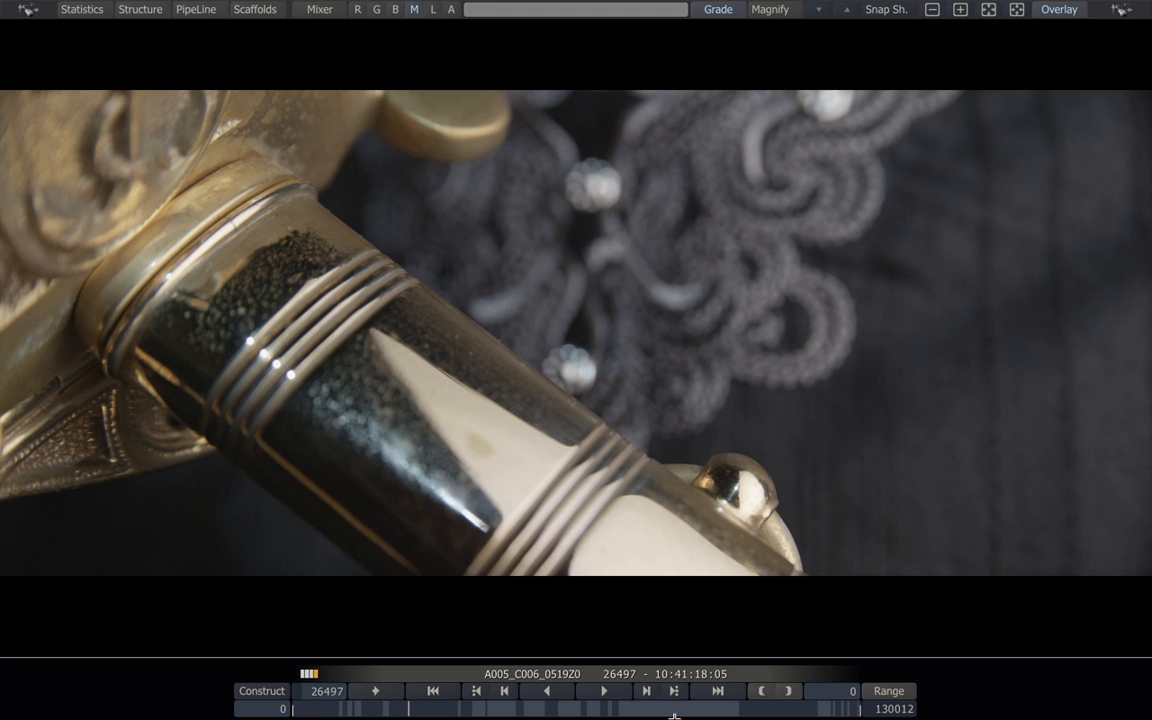
click(611, 691)
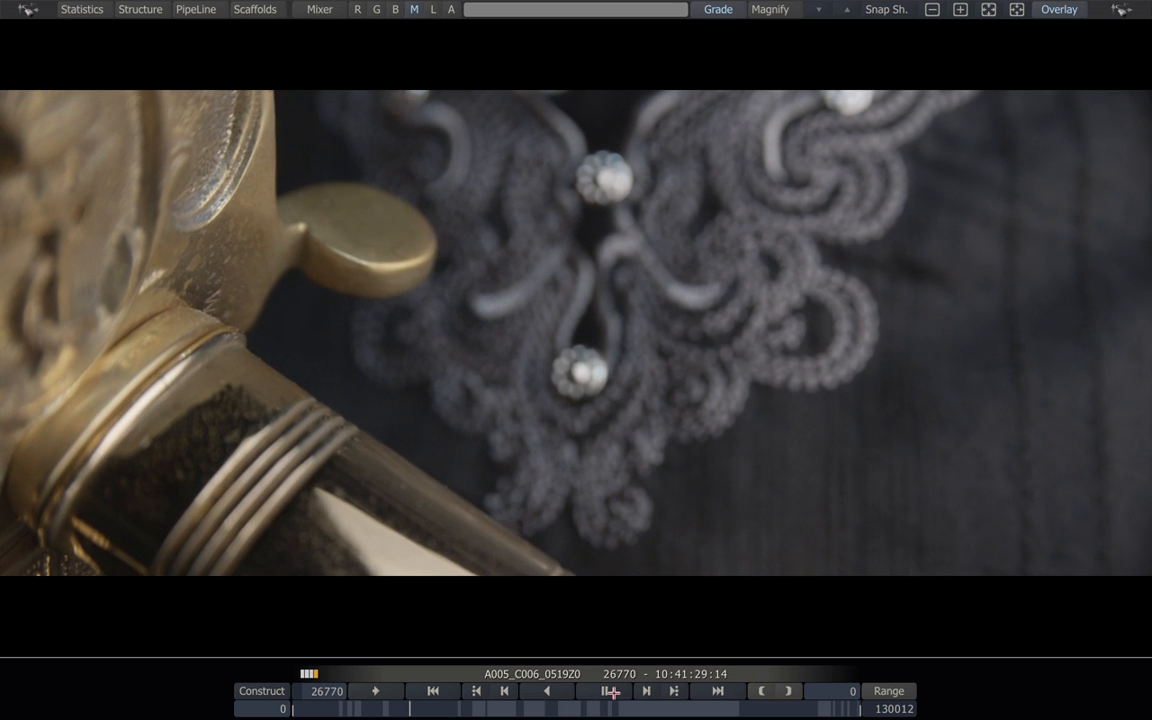
click(611, 691)
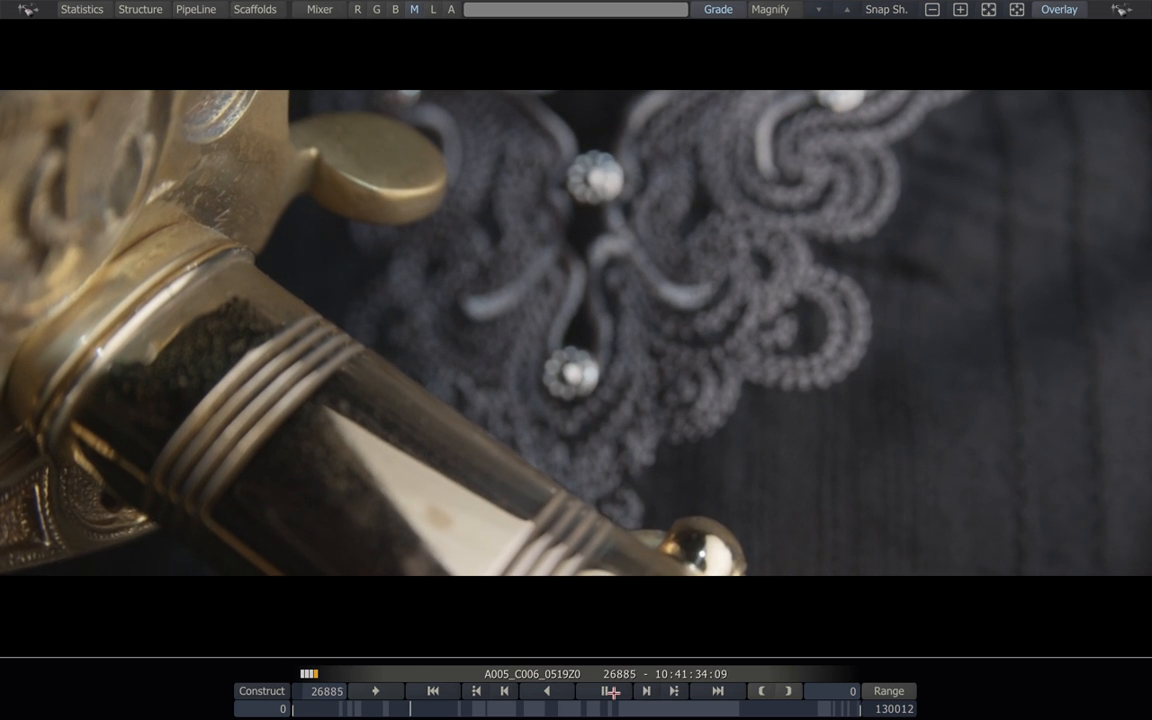
click(611, 691)
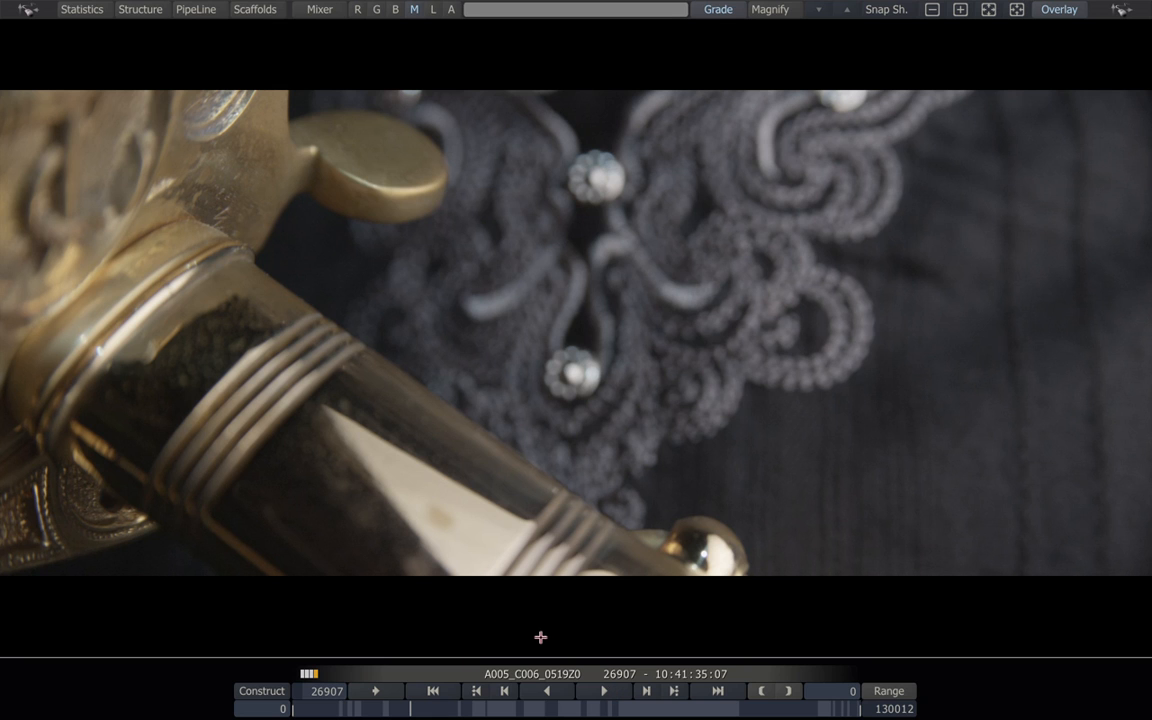
mouse_move(559, 712)
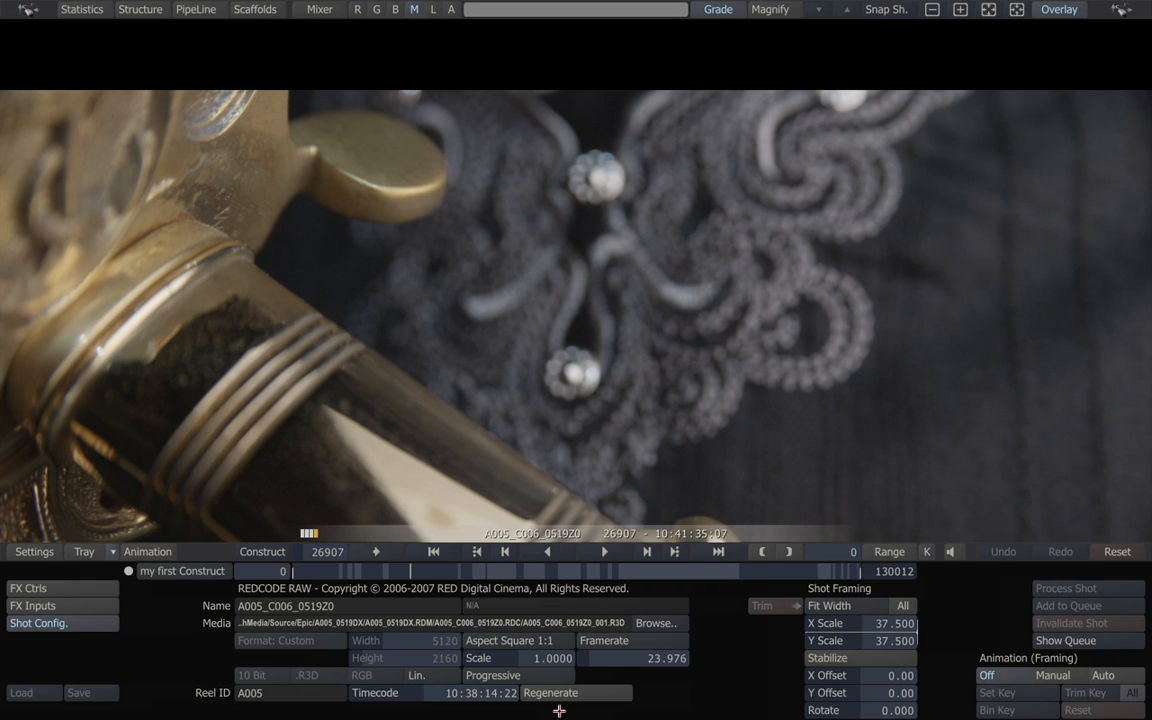
Return to my first Construct's 37-slot timeline and scroll to the A005_C001_0519XB slot.
click(264, 551)
drag(478, 574, 425, 571)
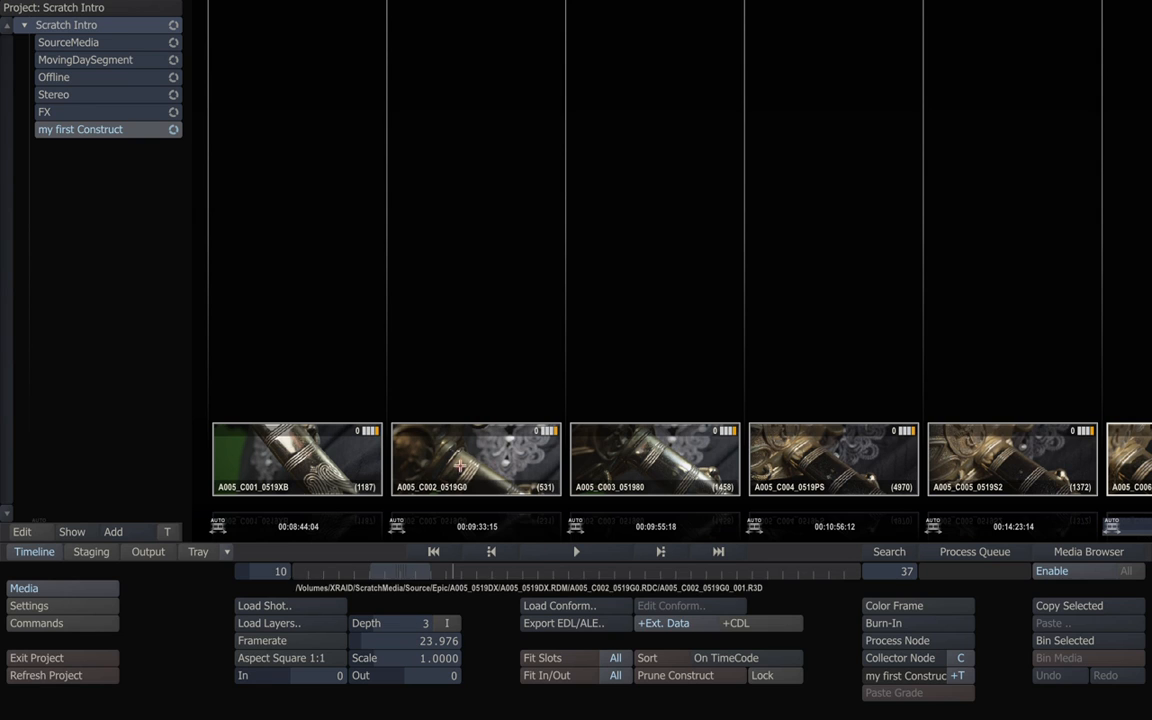
click(570, 547)
right_click(541, 357)
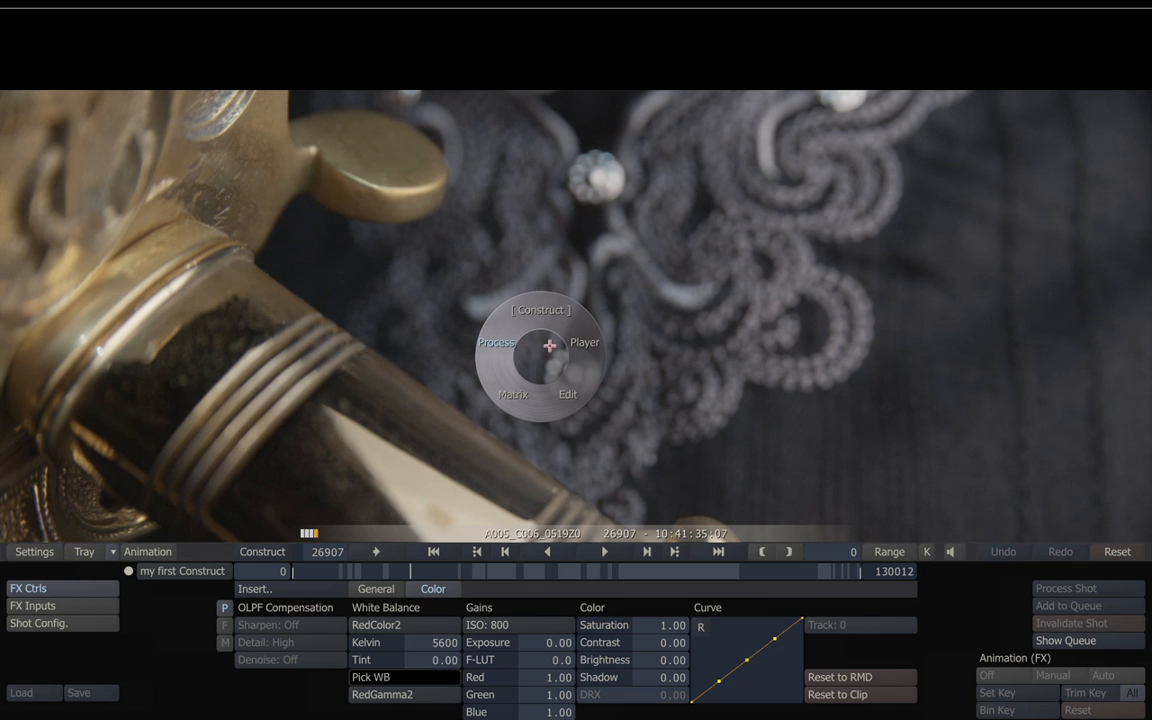
click(549, 345)
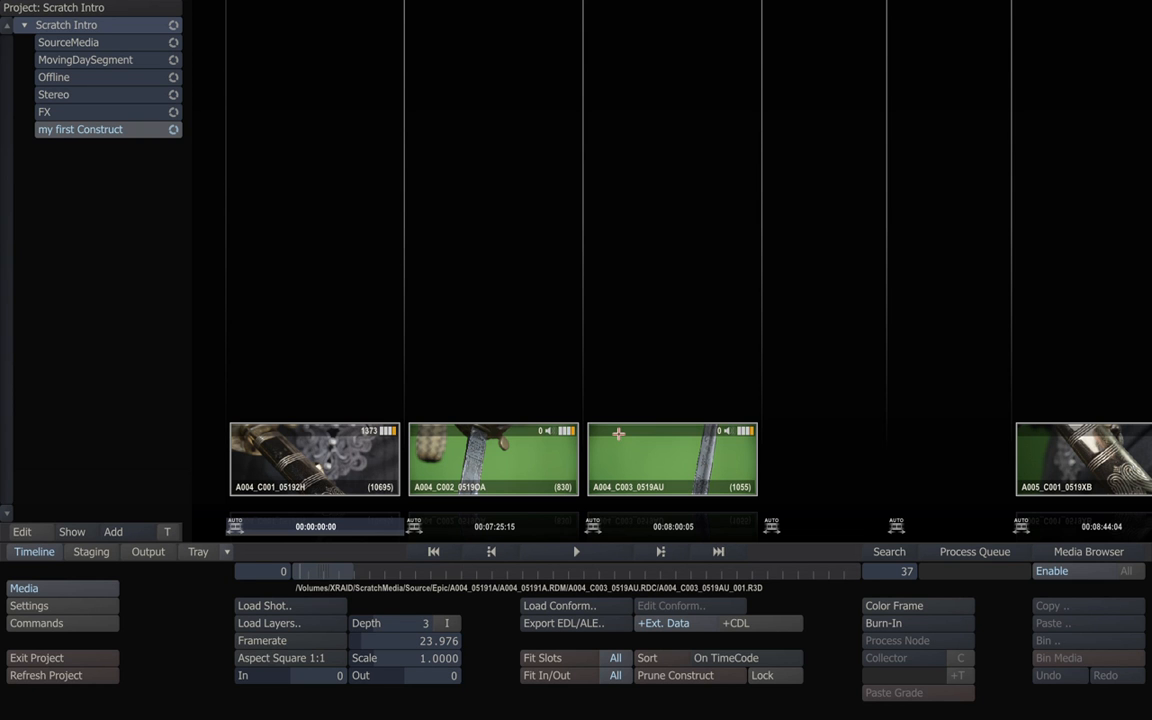
drag(343, 569, 402, 571)
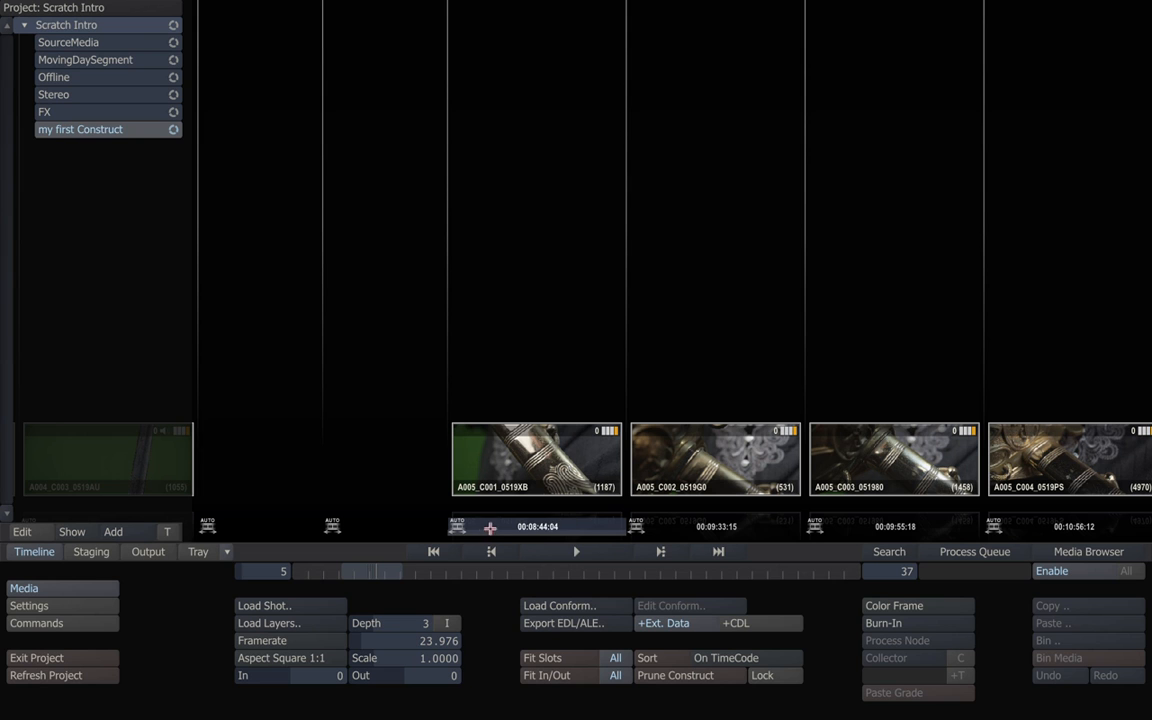
Play A005_C001_0519XB, switch to Matrix, and open Color > Curves with the Master curve.
click(575, 552)
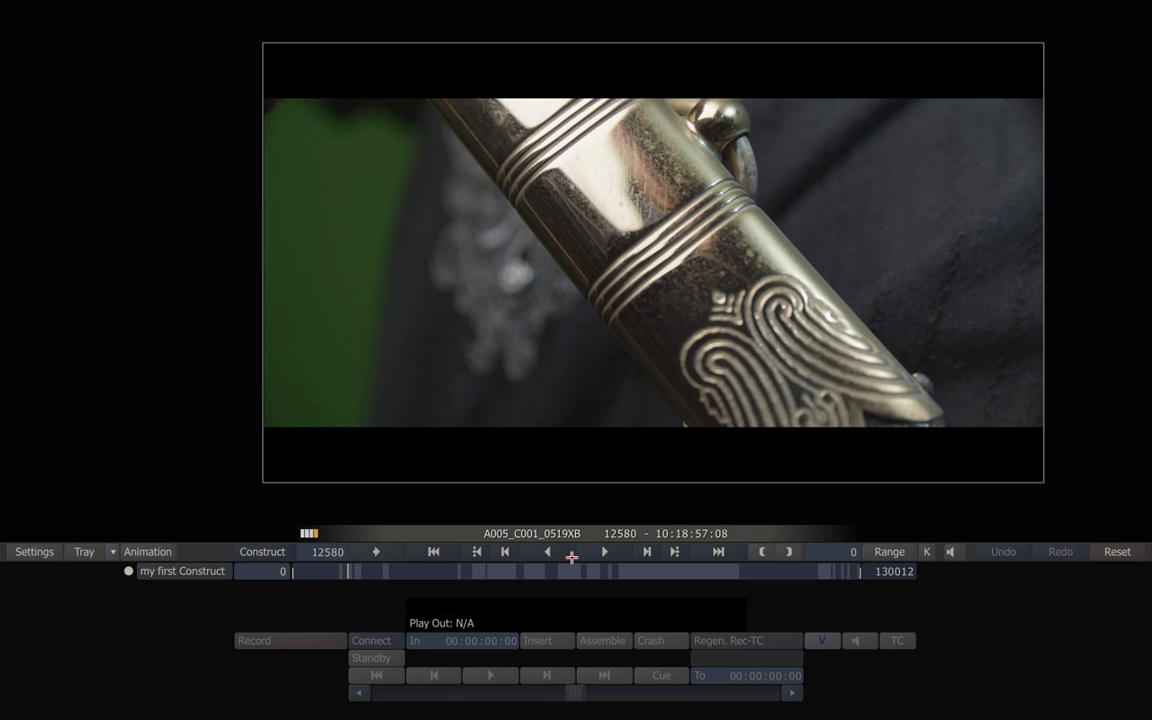
right_click(575, 440)
click(561, 476)
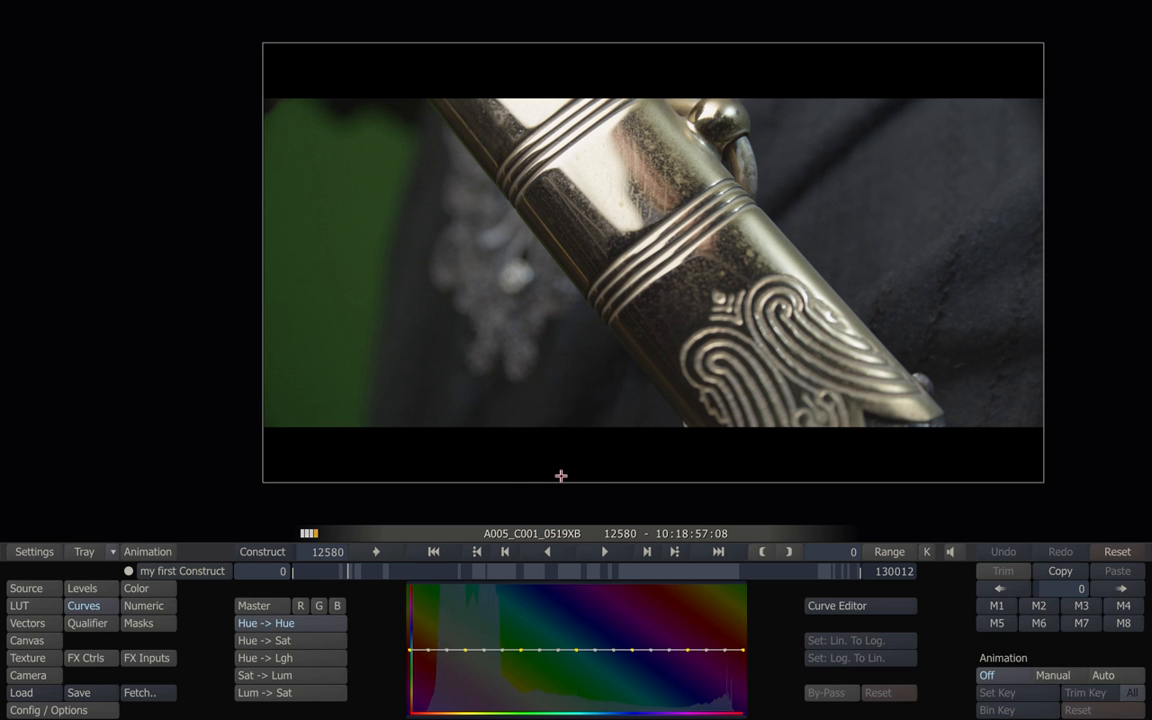
click(150, 589)
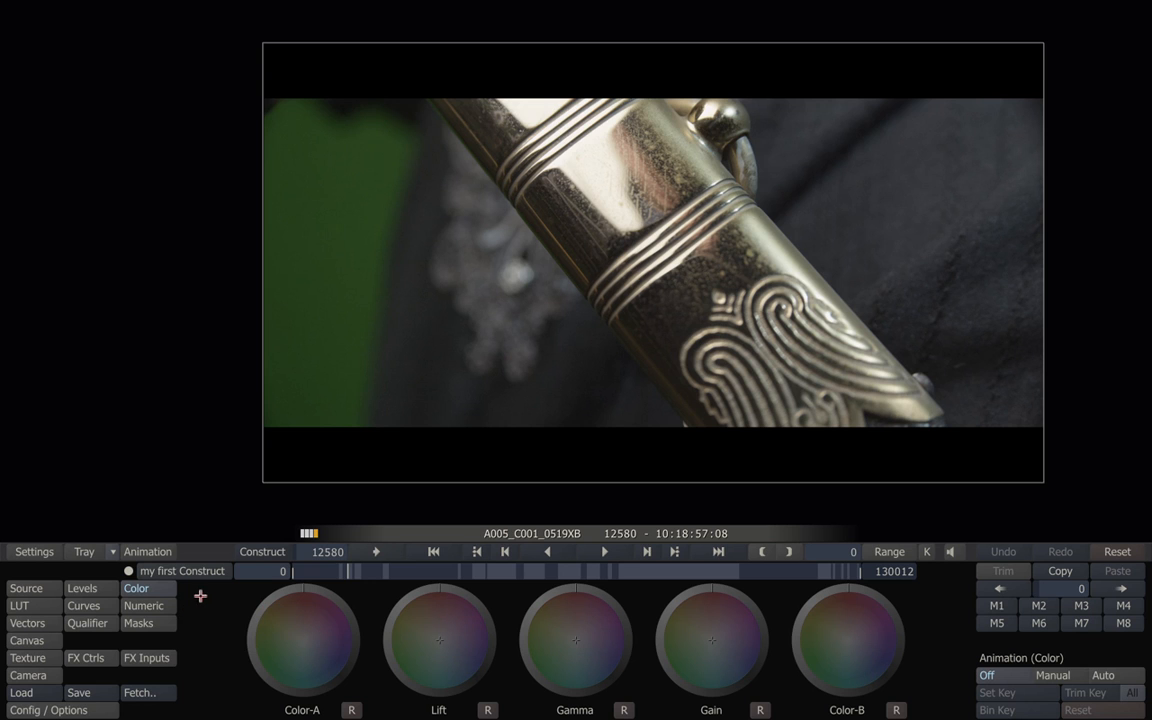
click(104, 607)
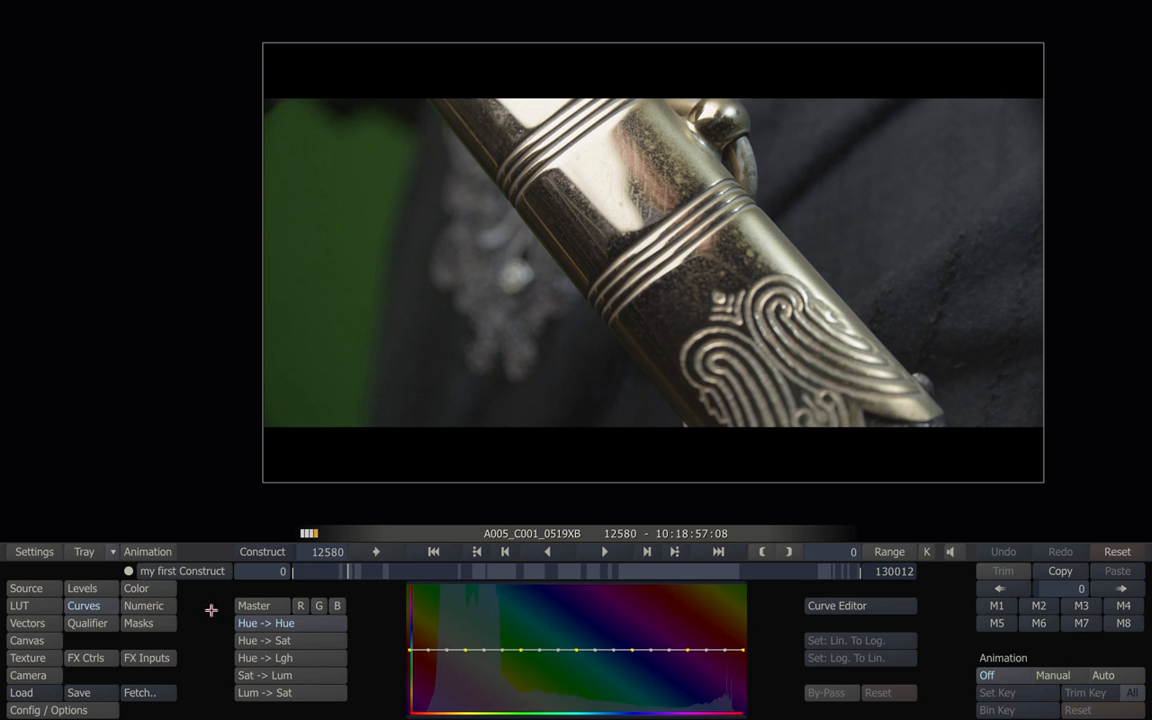
click(266, 606)
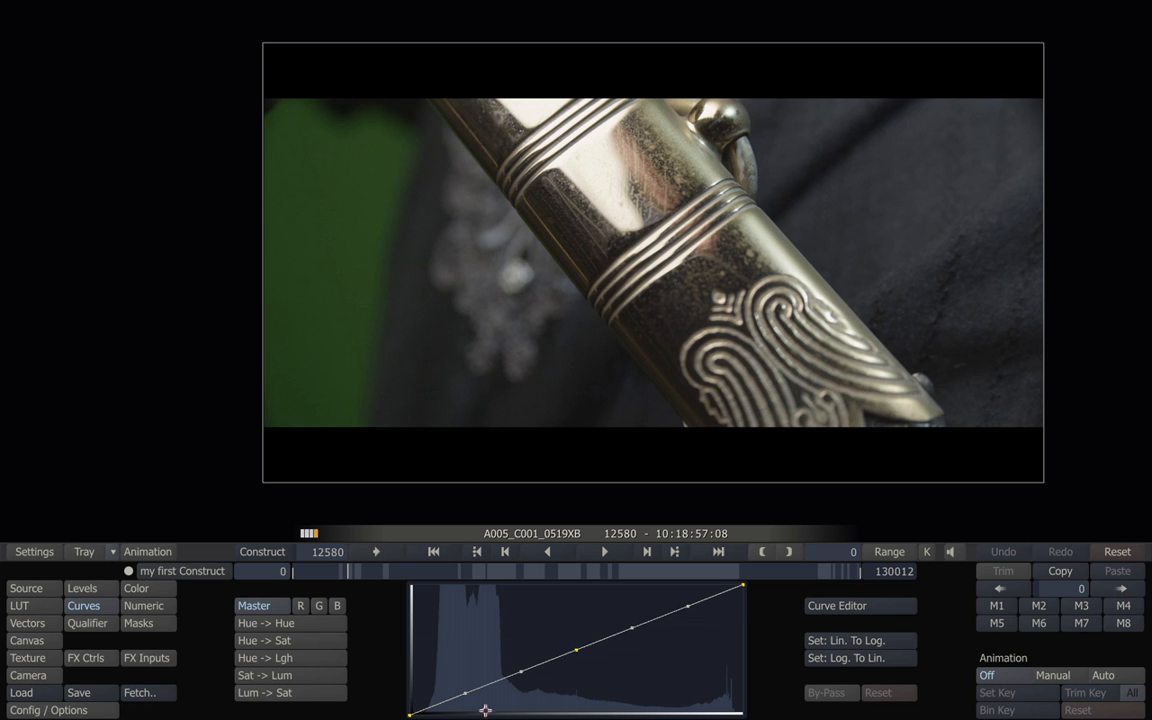
Open the scopes and drag the Master curve's shadows and highlights into an S-curve.
mouse_move(1, 426)
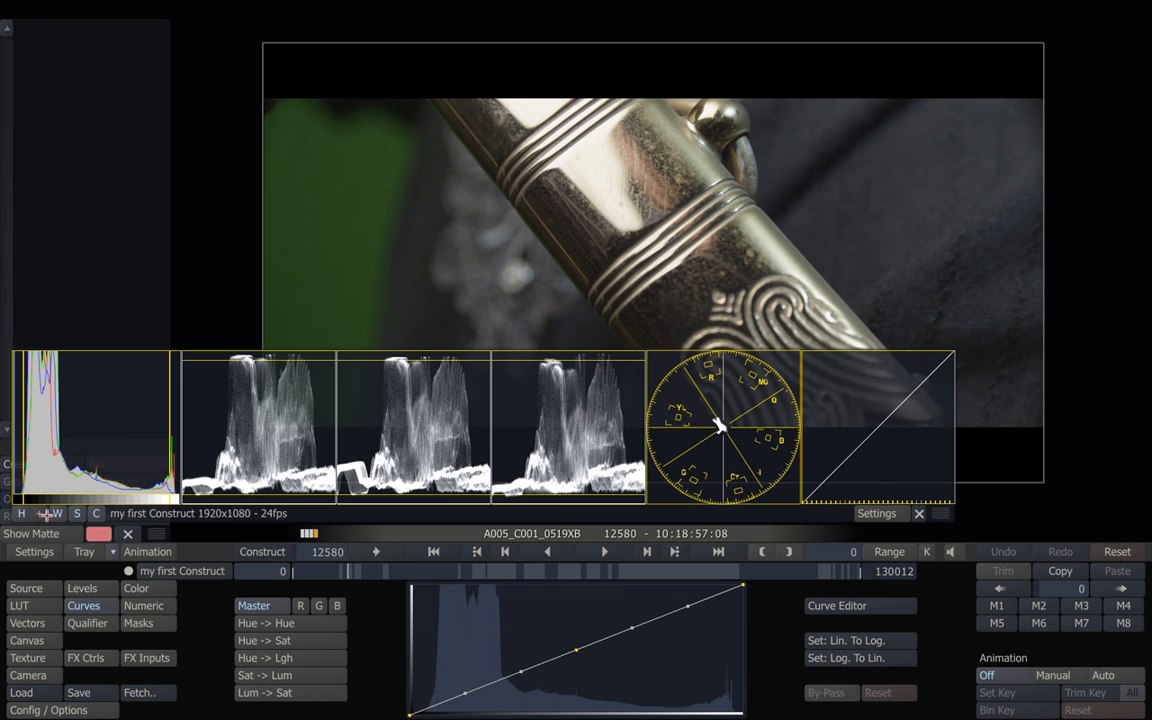
click(22, 513)
click(57, 513)
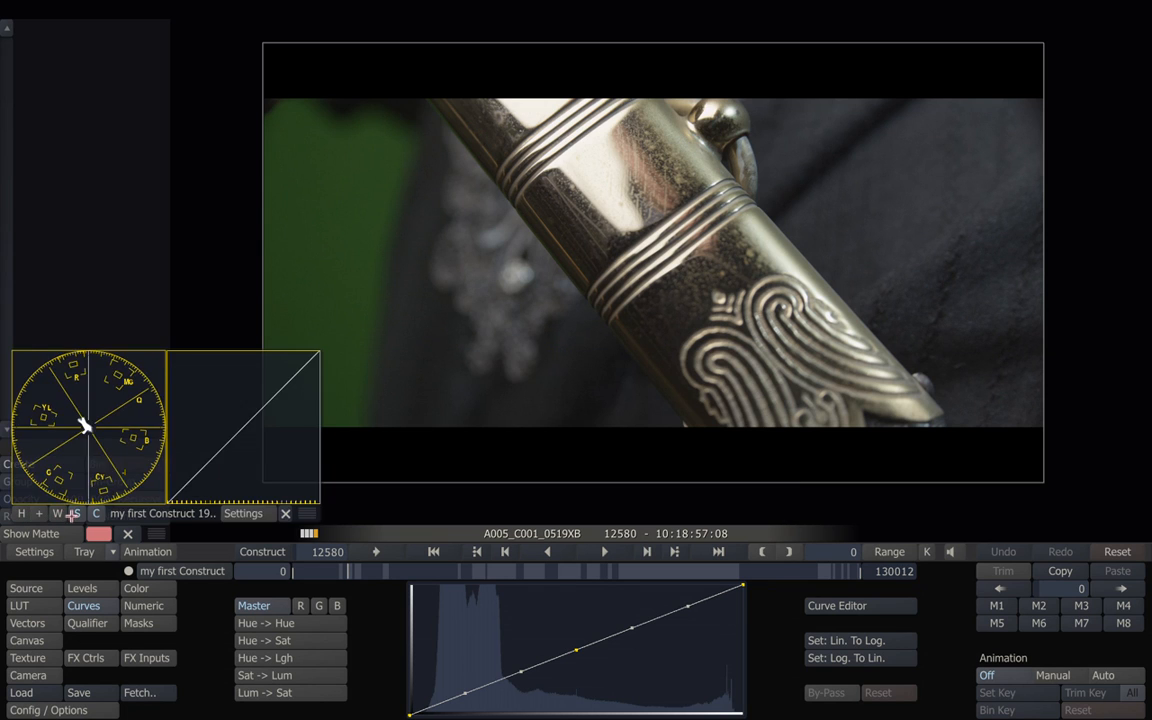
click(76, 513)
click(93, 516)
click(93, 516)
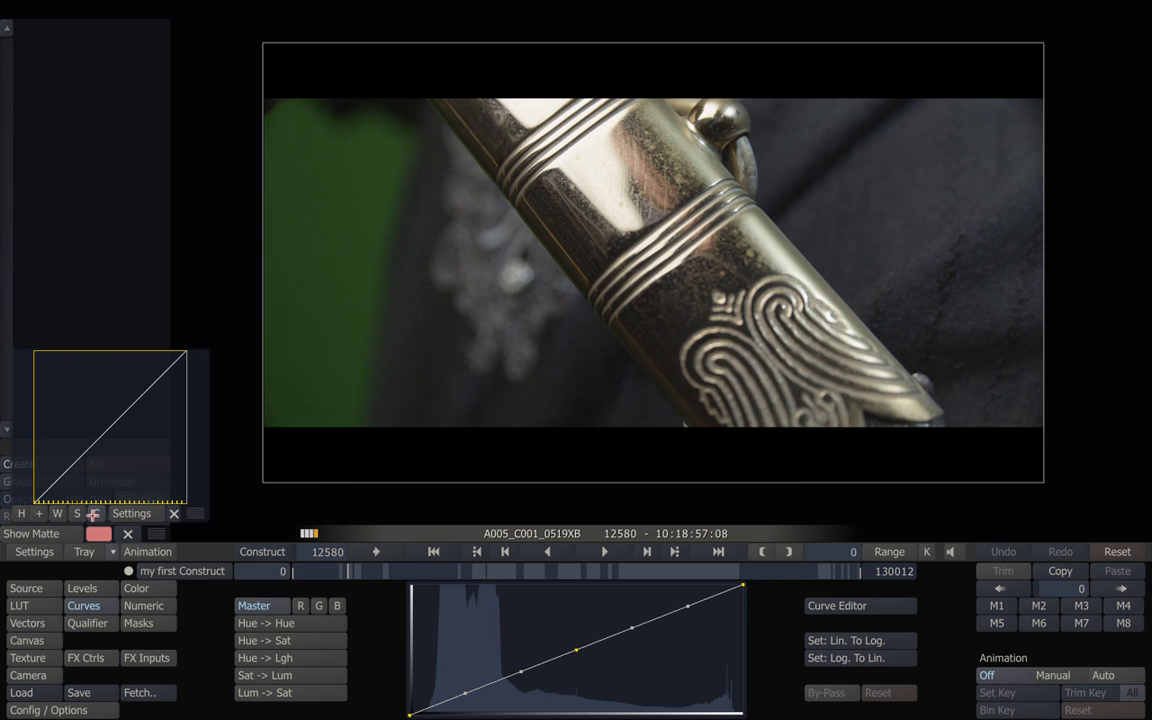
drag(466, 693, 468, 699)
drag(633, 625, 628, 621)
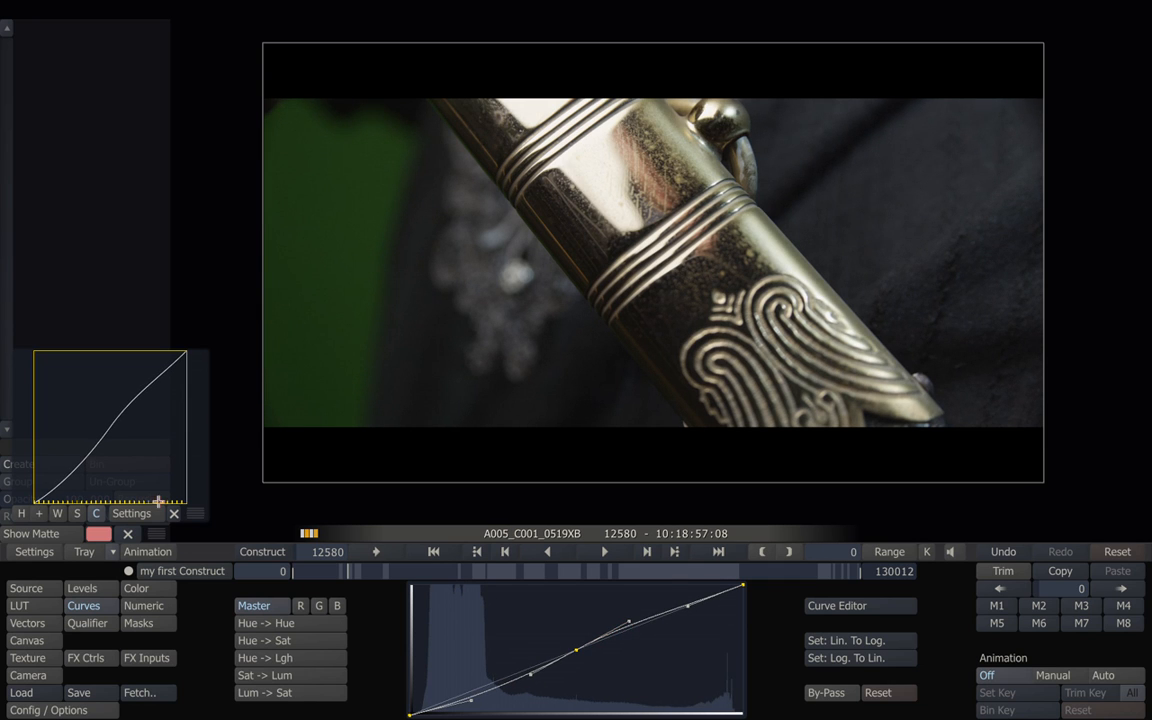
Toggle the vectorscope, waveform and histogram scopes to check the contrast, then close them.
click(97, 513)
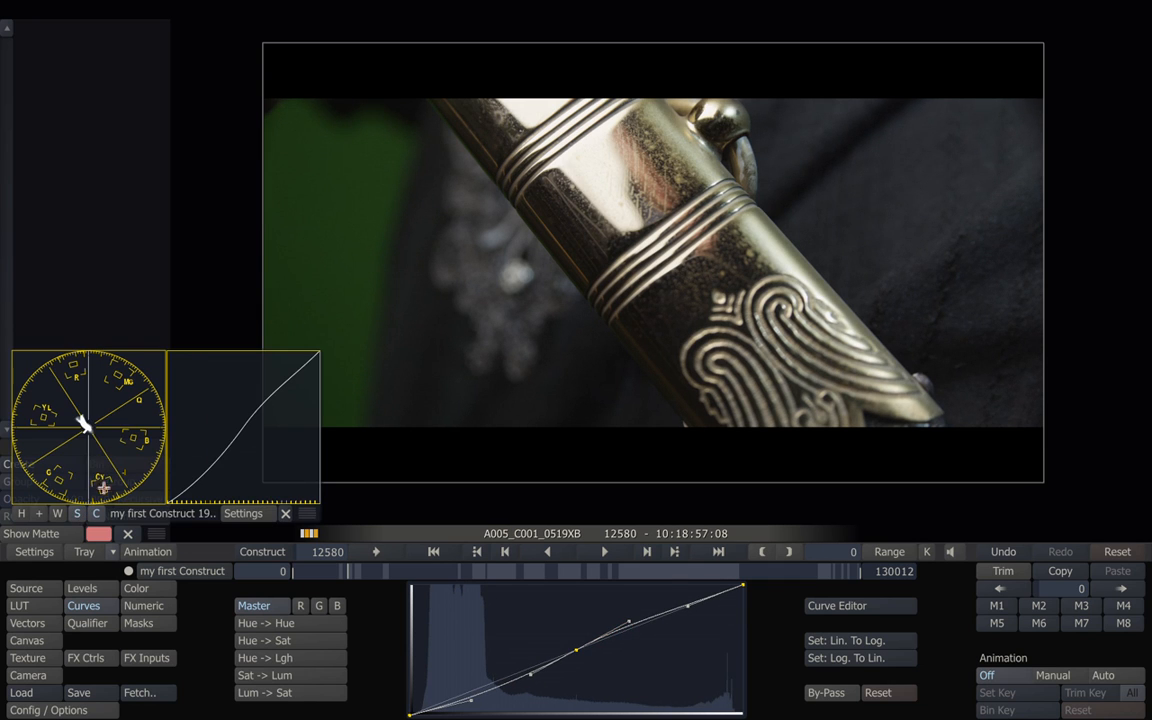
click(58, 513)
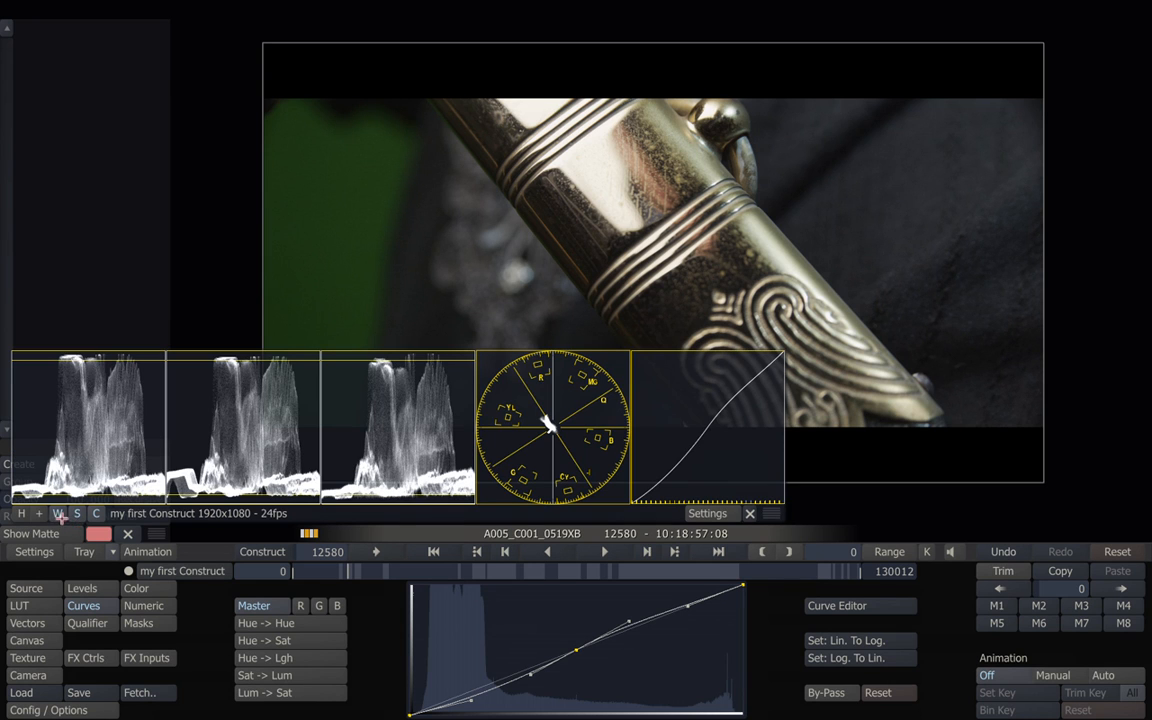
click(24, 513)
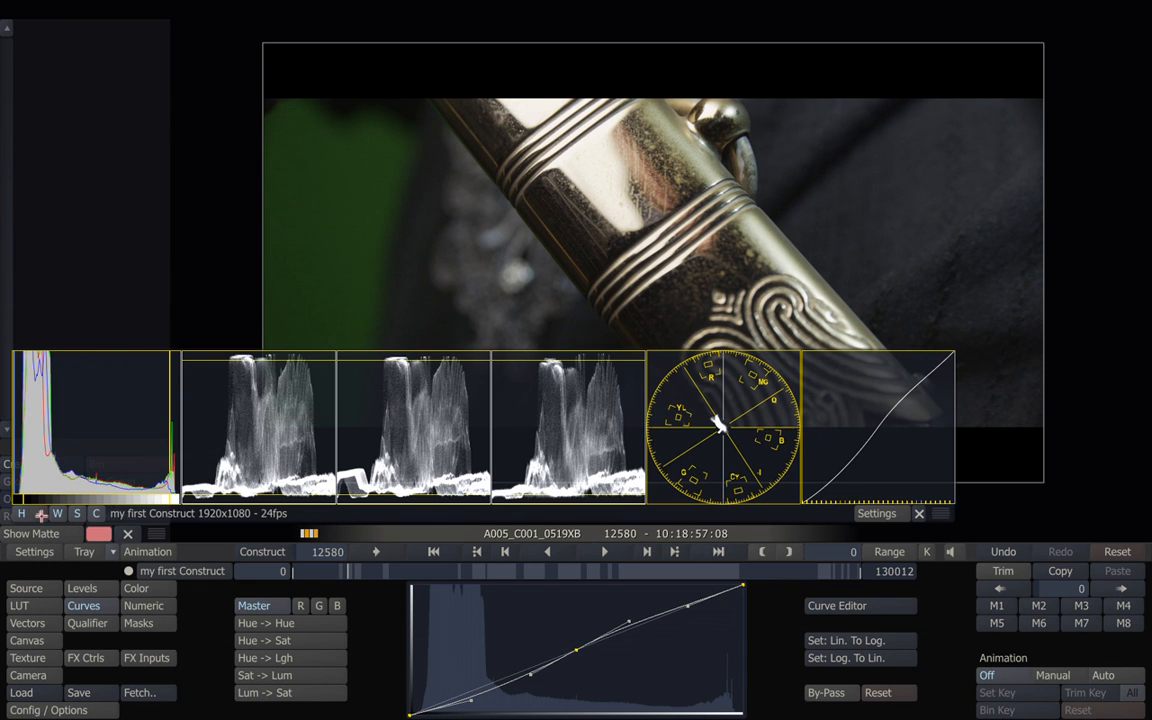
click(40, 515)
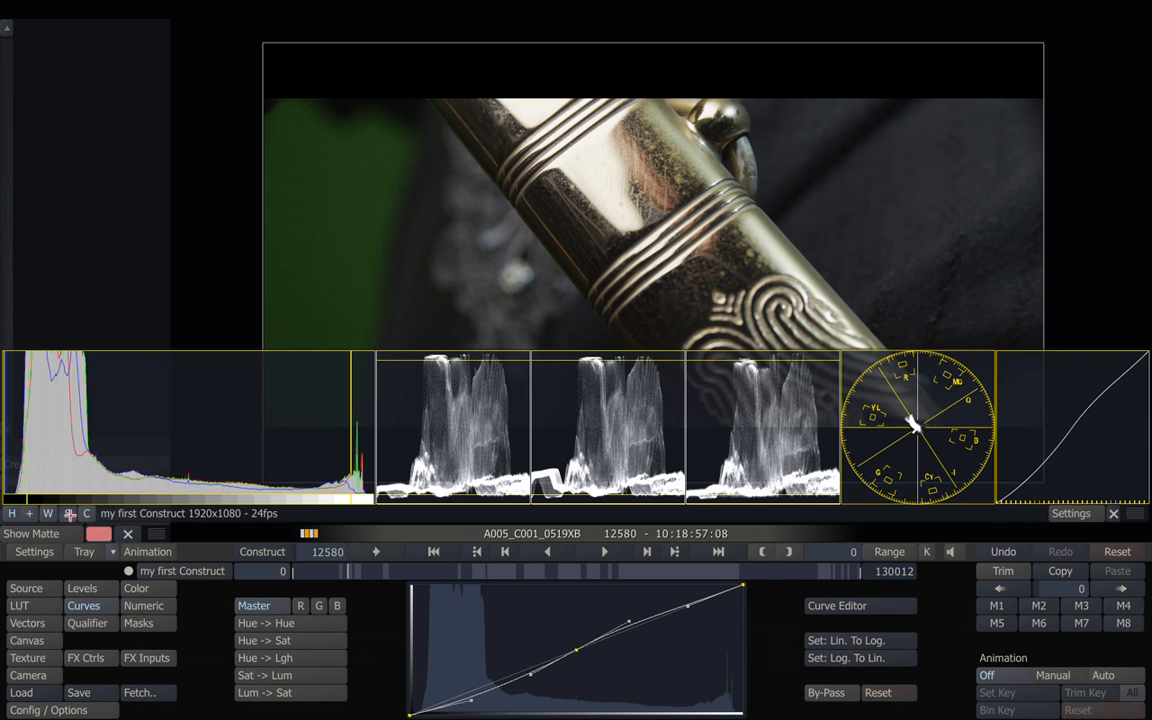
click(69, 515)
click(47, 514)
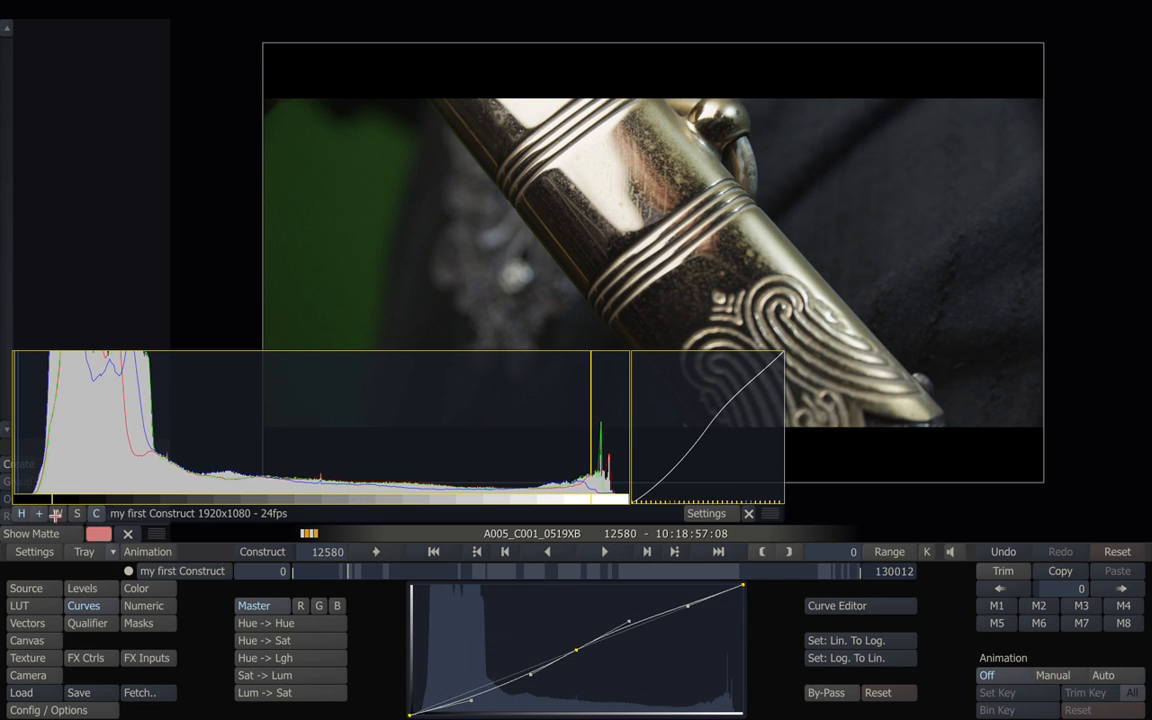
click(39, 515)
click(39, 515)
click(22, 513)
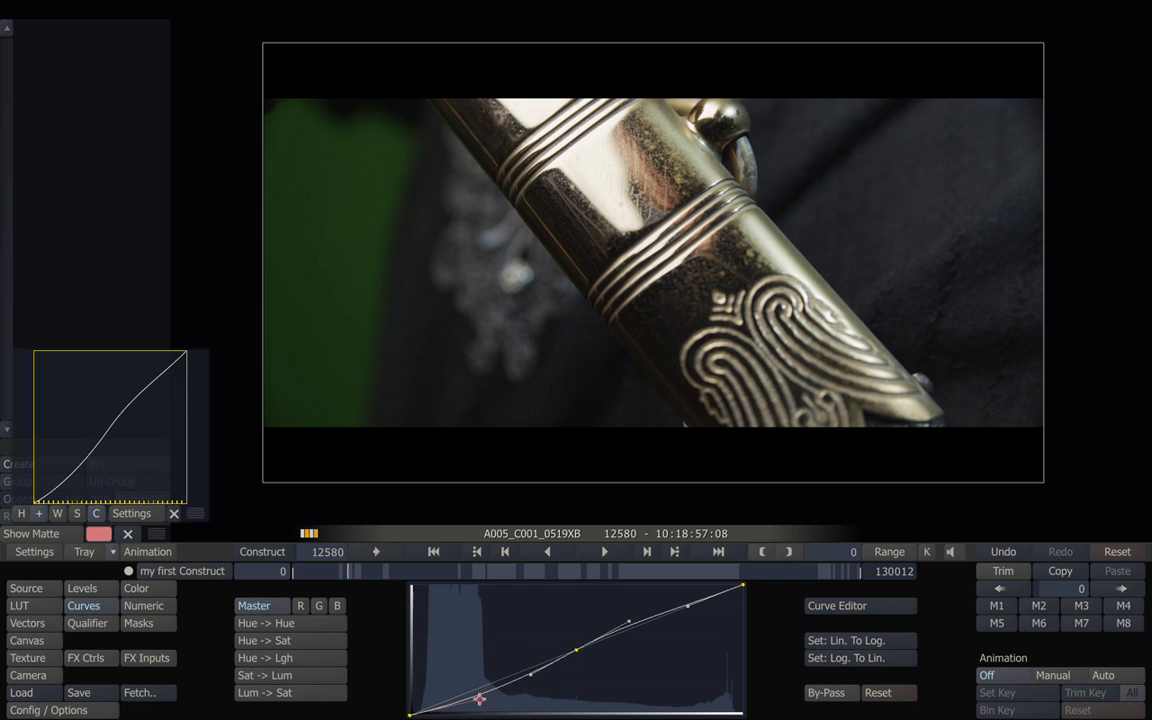
Refine the S-curve by adjusting its midtone and upper control points.
drag(577, 649, 573, 645)
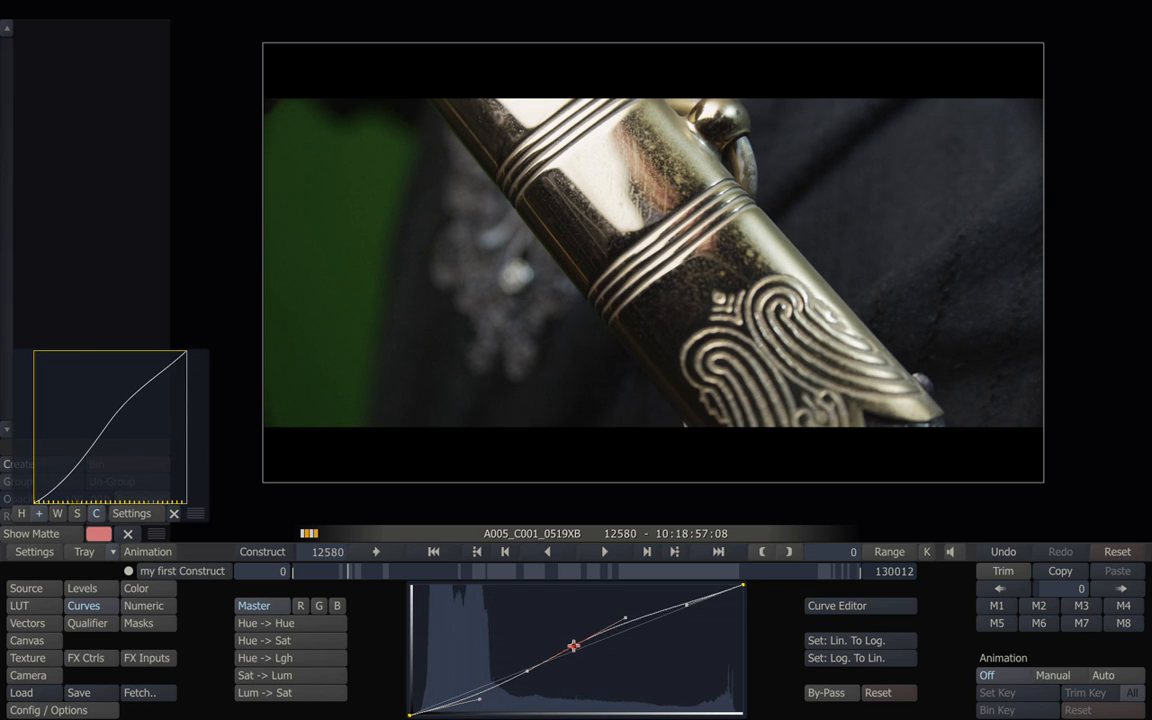
drag(688, 604, 681, 597)
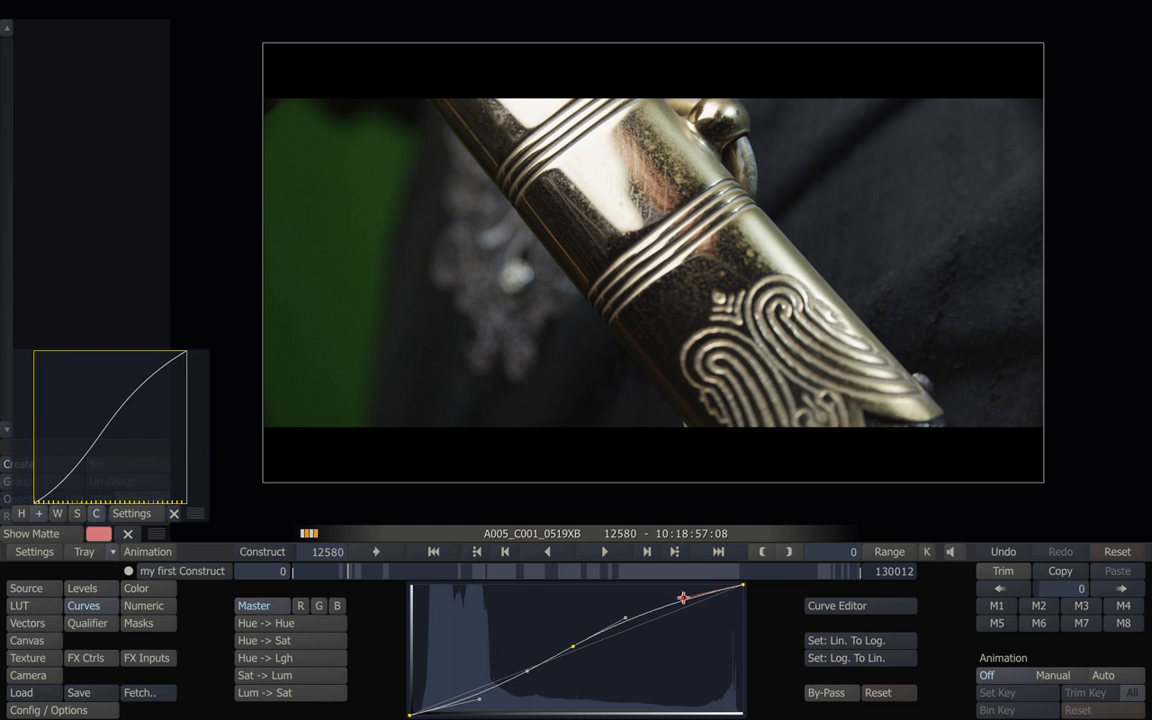
click(625, 617)
drag(578, 644, 571, 641)
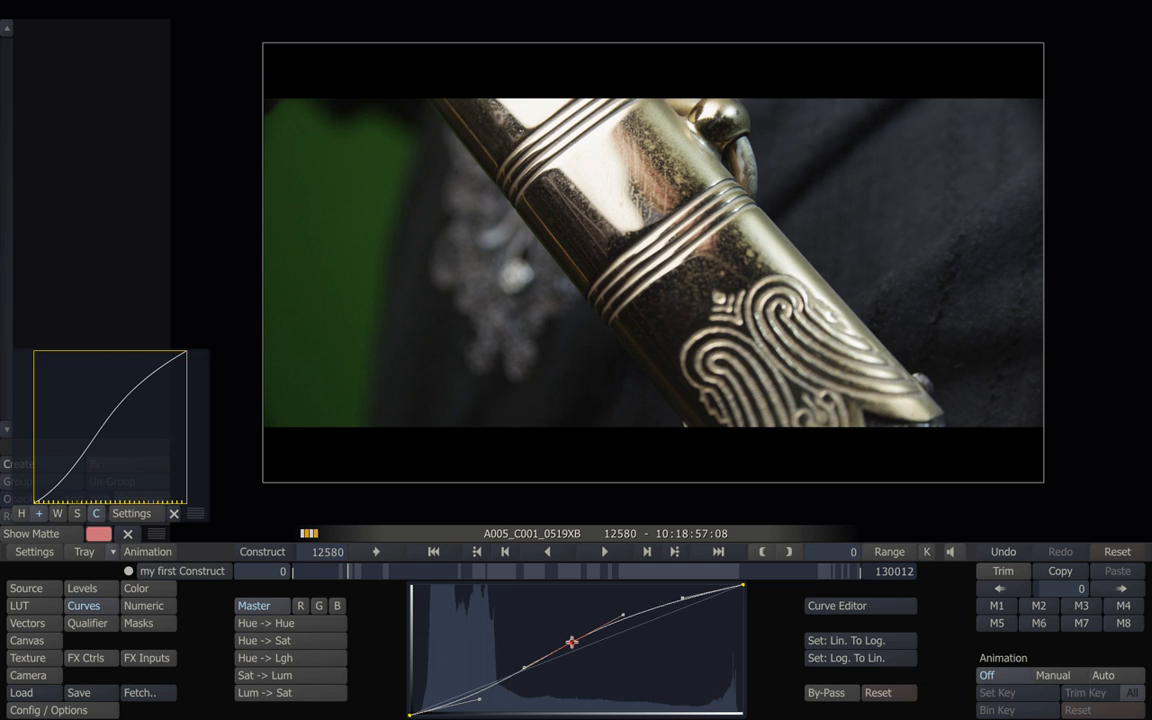
click(527, 667)
Reset A005_C001_0519XB's Master curve and shape an S-curve, then return the timeline to frame 0.
mouse_move(1149, 601)
click(1115, 553)
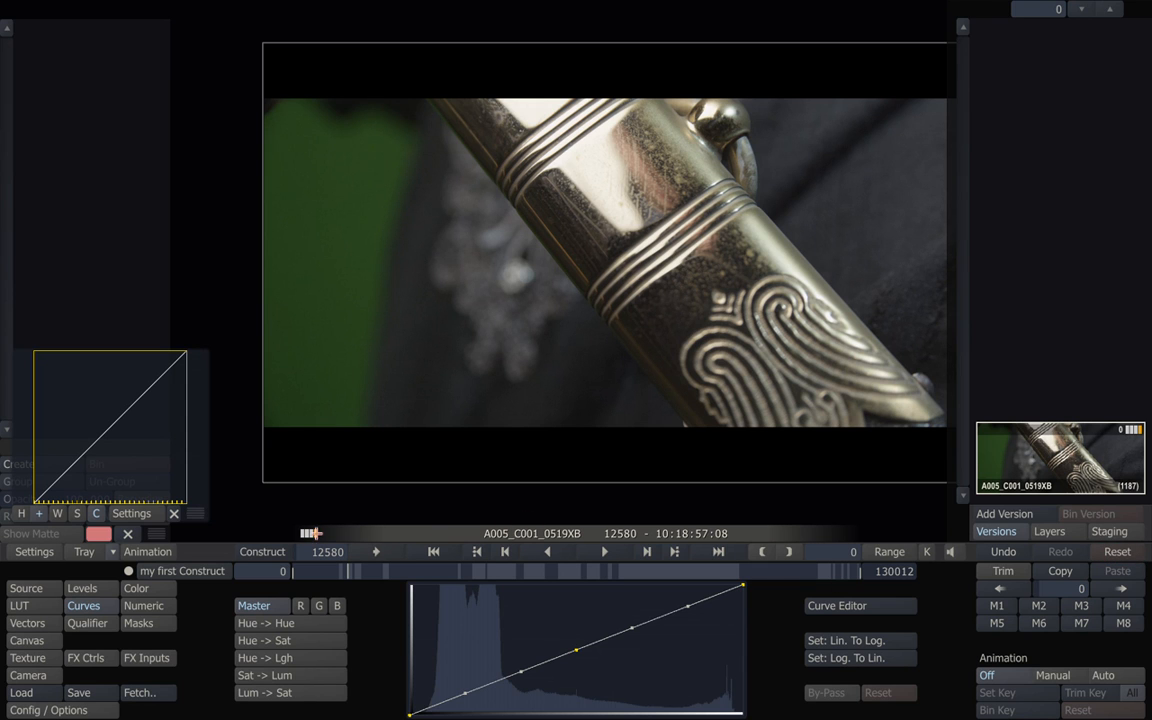
drag(467, 693, 471, 701)
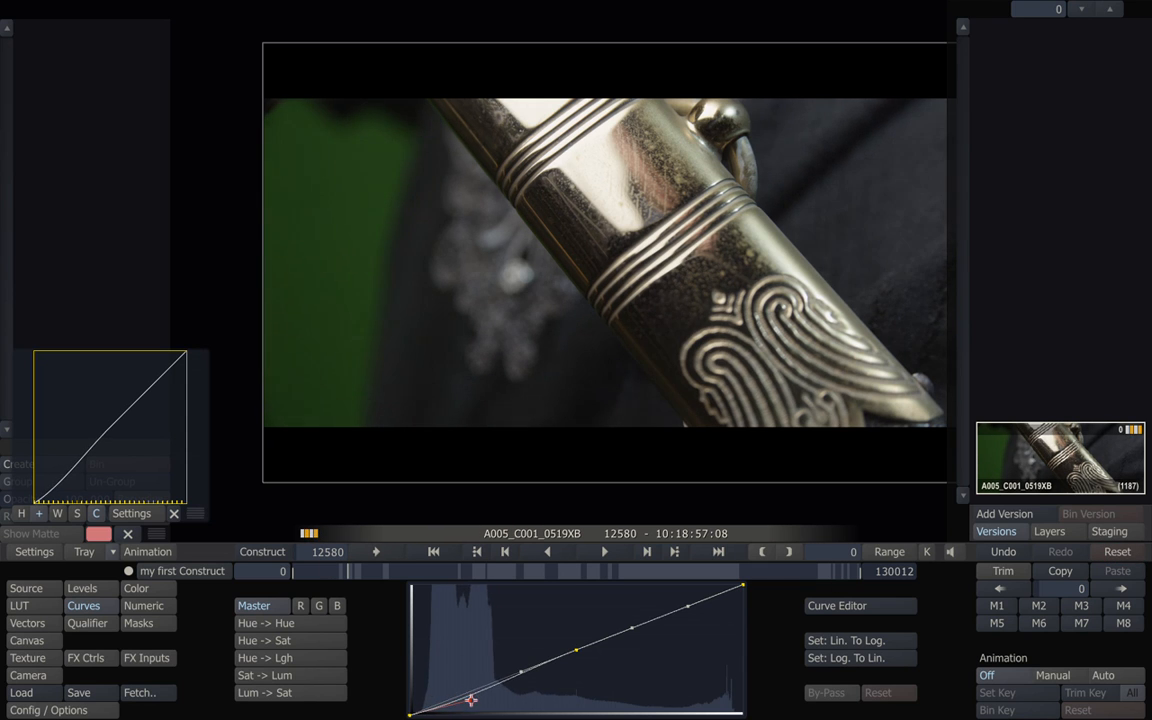
drag(629, 627, 630, 617)
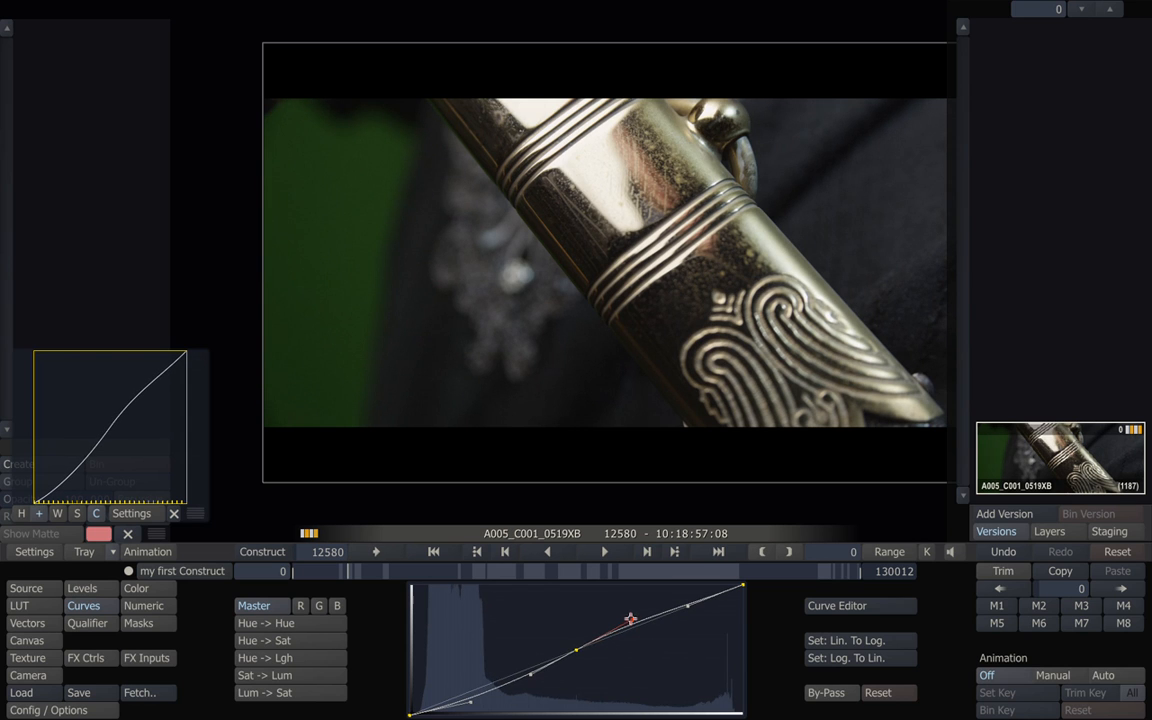
drag(471, 701, 473, 705)
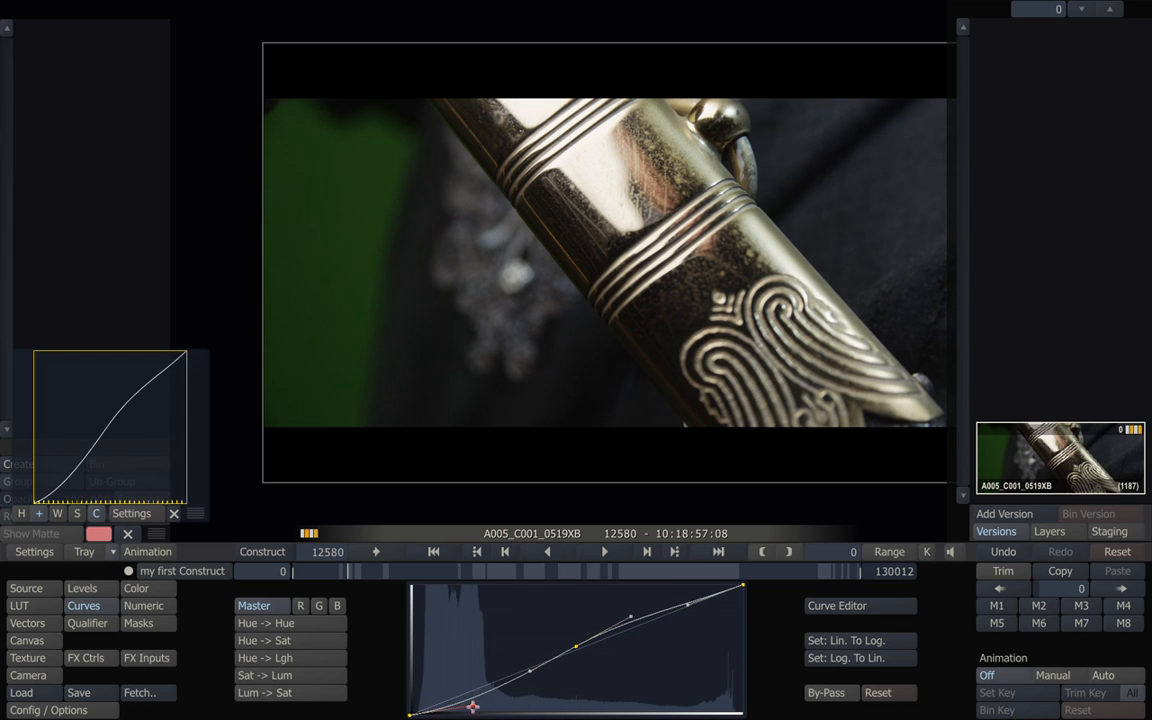
click(685, 602)
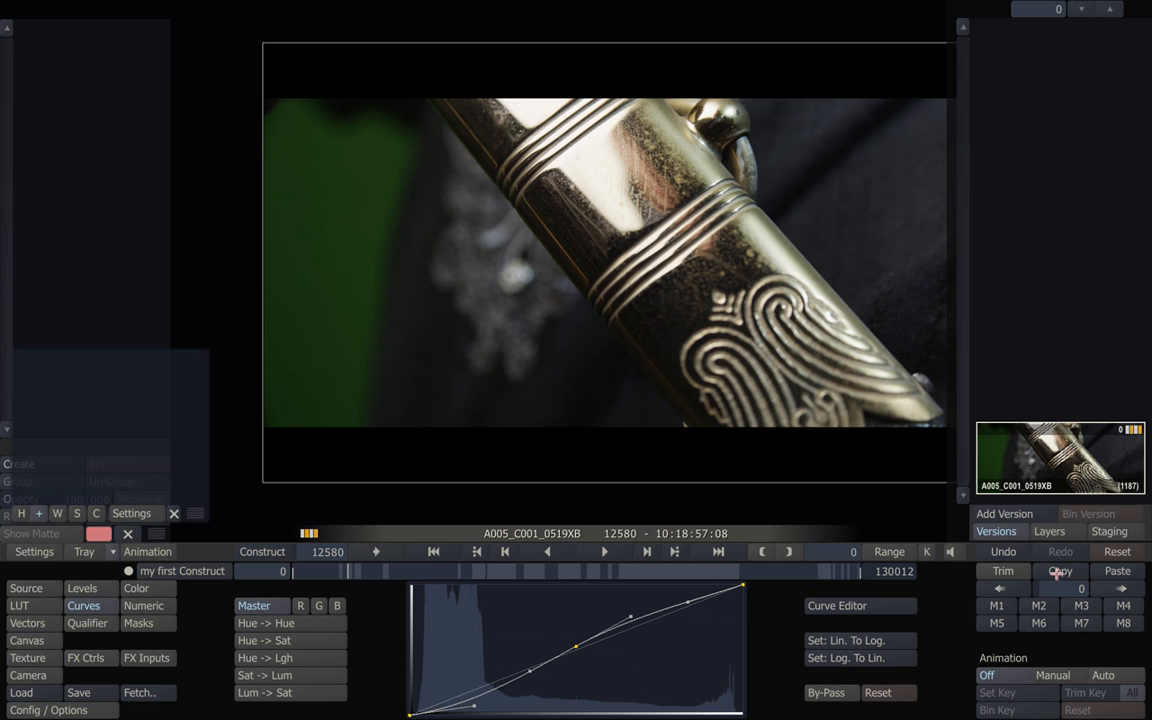
mouse_move(282, 571)
mouse_down()
mouse_move(306, 571)
mouse_move(275, 571)
mouse_up()
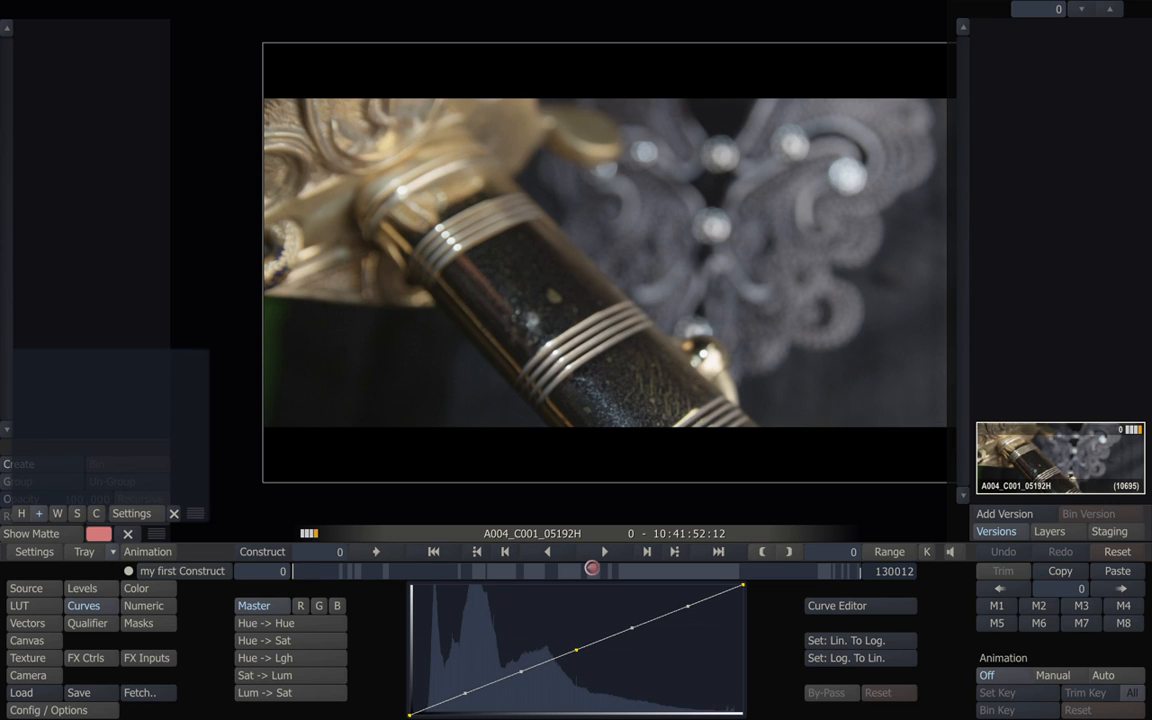
Paste the copied curve grade forward onto all following shots, accepting the overwrite, and scrub to a later shot to check.
right_click(1110, 571)
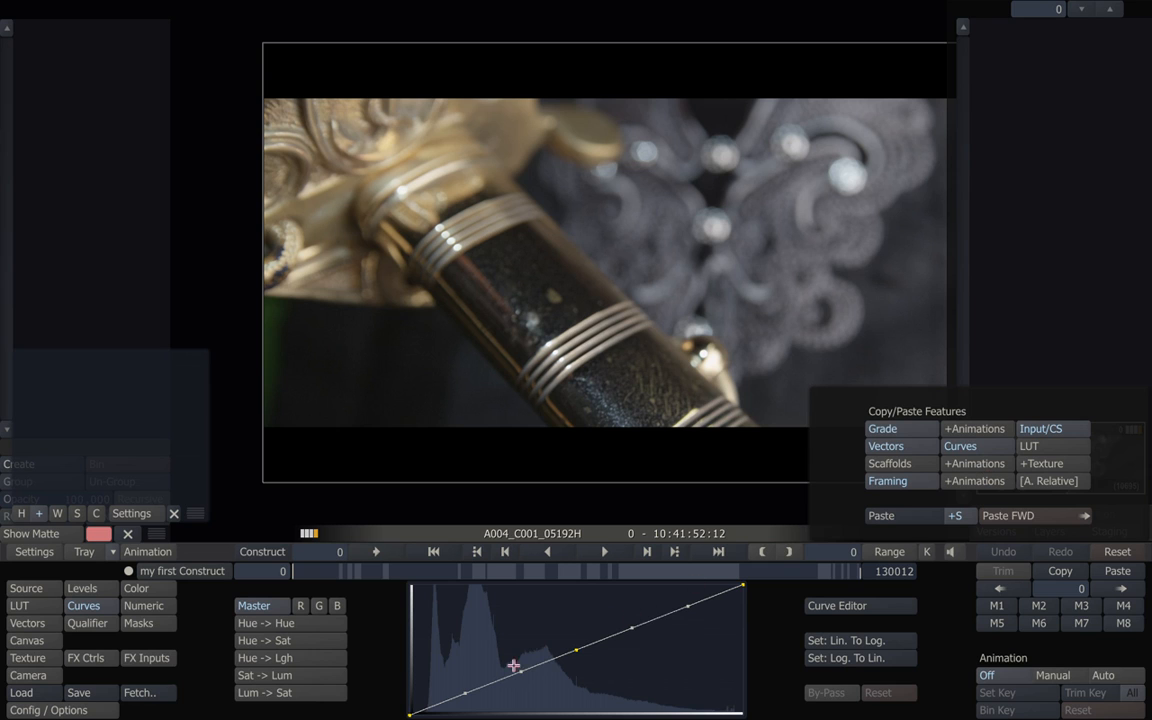
click(1004, 517)
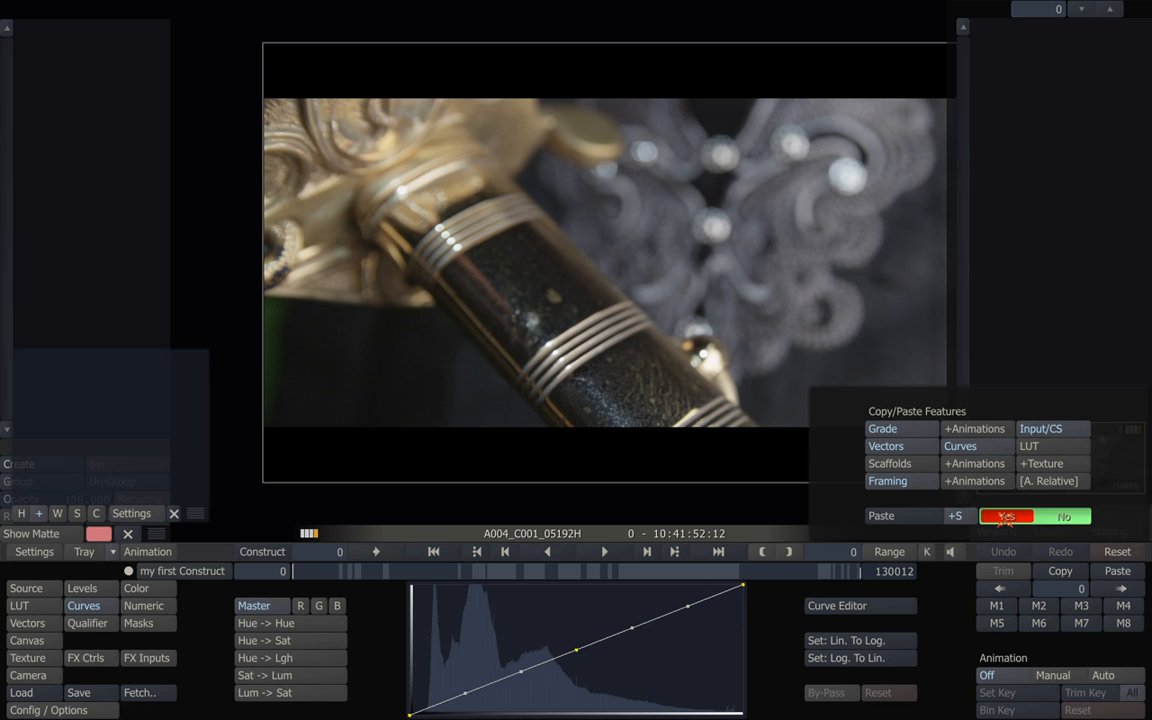
click(1005, 517)
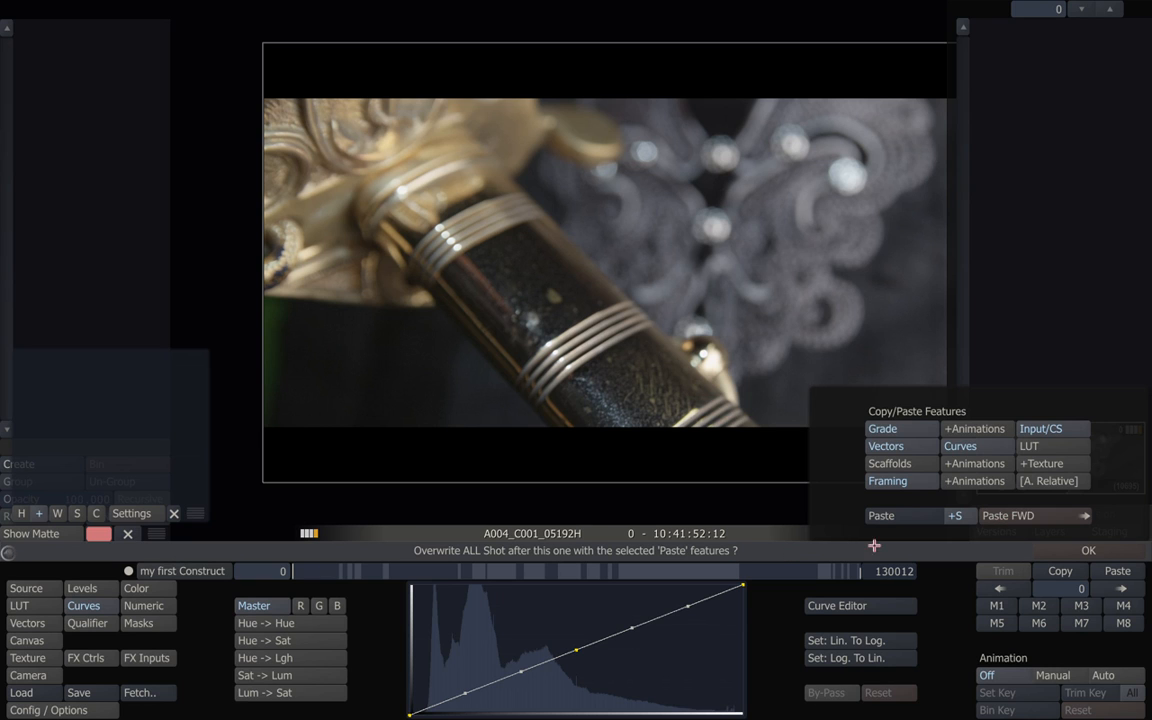
click(1082, 550)
click(1062, 550)
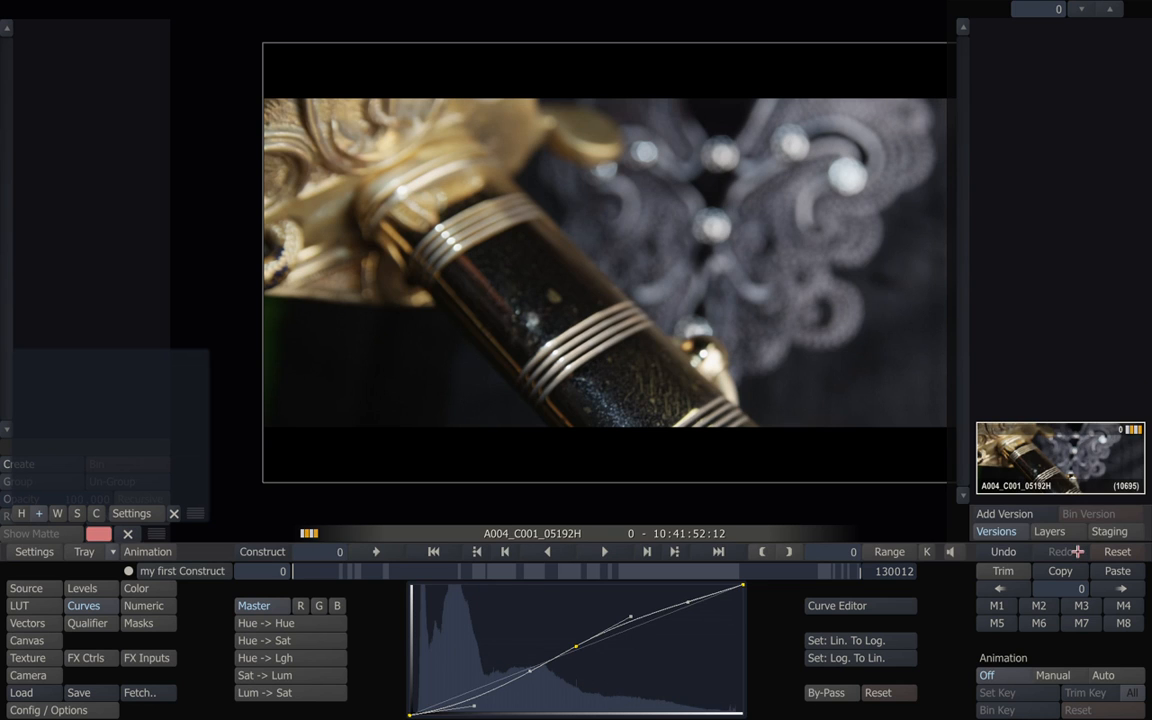
drag(288, 570, 404, 571)
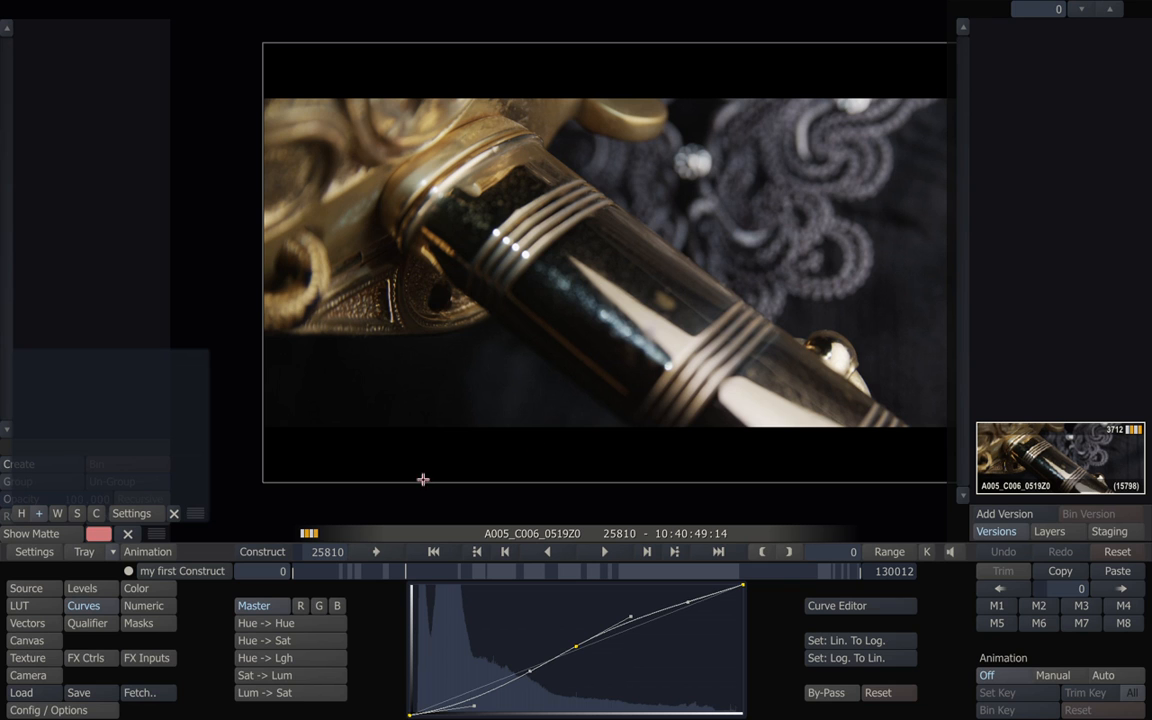
Load my first Construct's Master output into the player from the Output tab.
click(262, 551)
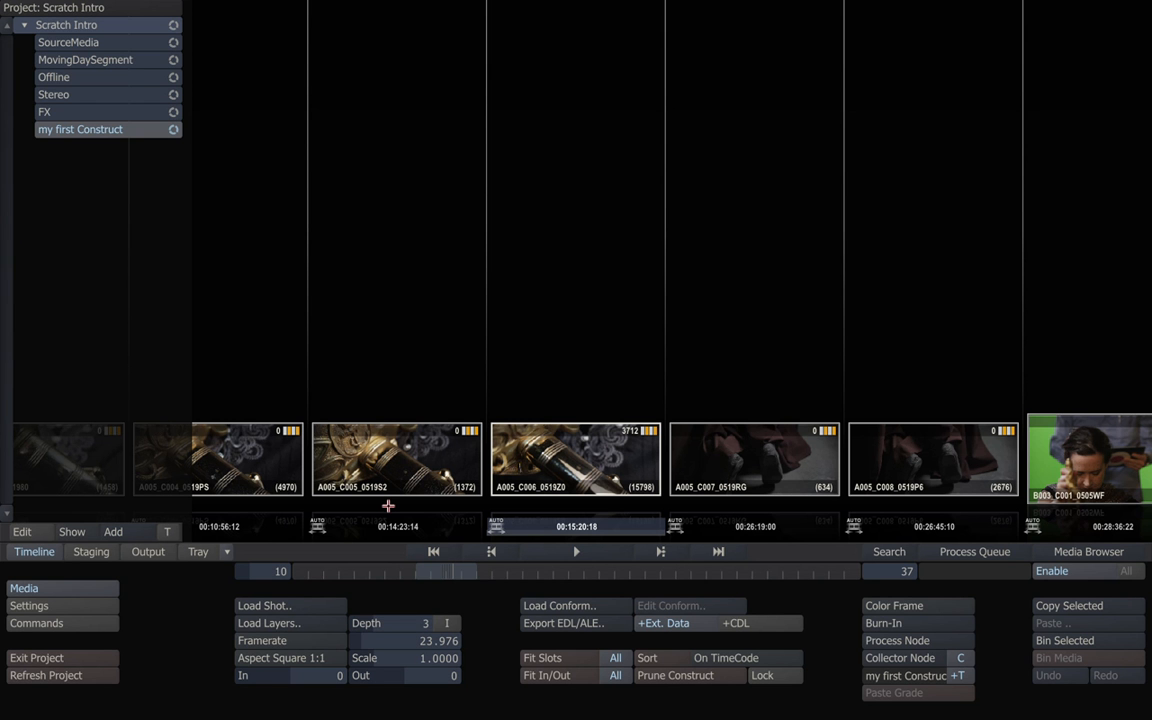
click(148, 551)
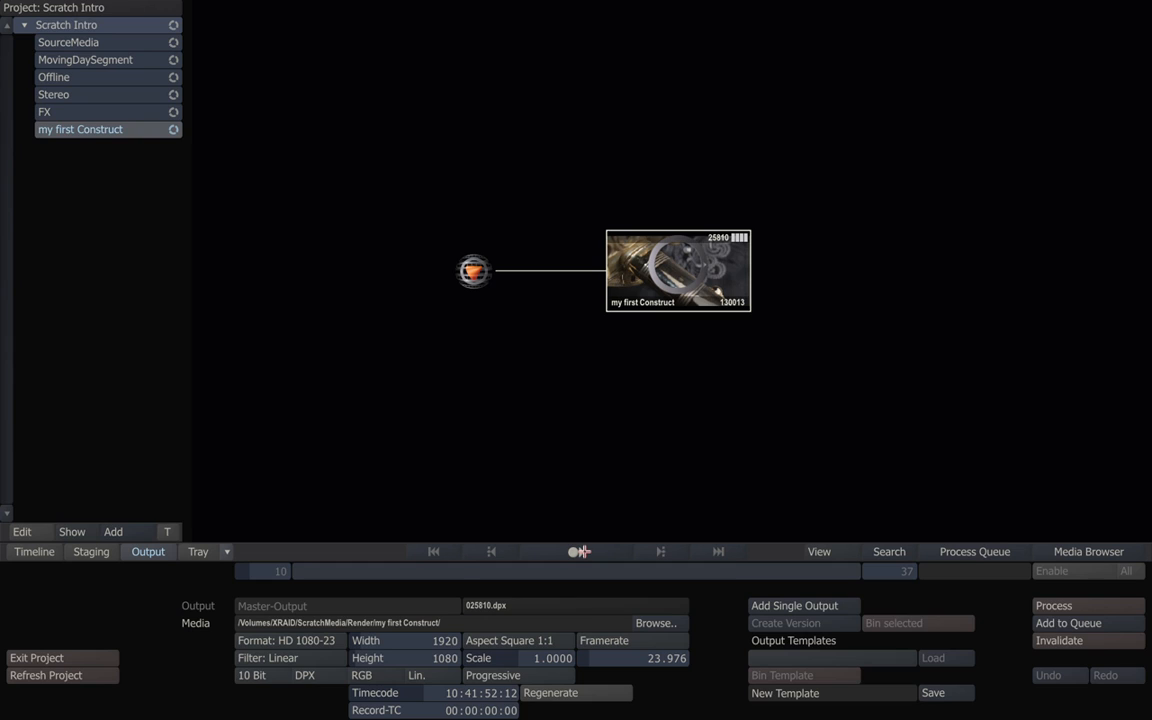
click(578, 552)
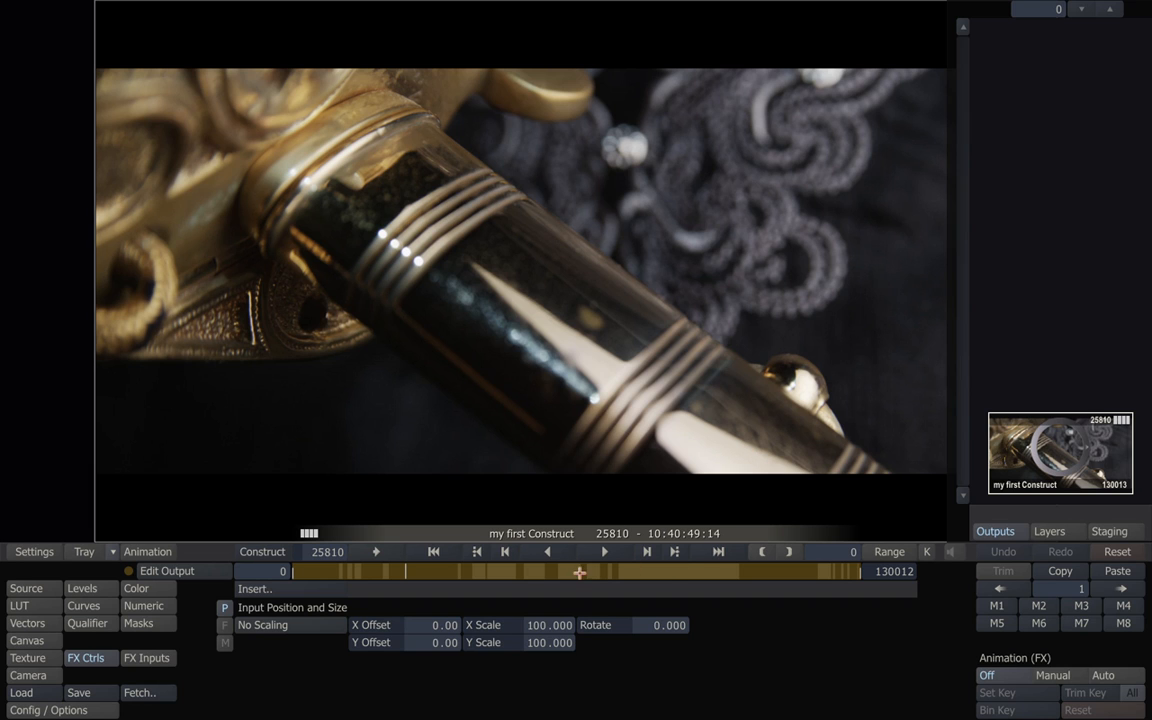
right_click(466, 410)
Apply the SPA Plugins Burn-In effect to the output.
click(441, 449)
click(255, 590)
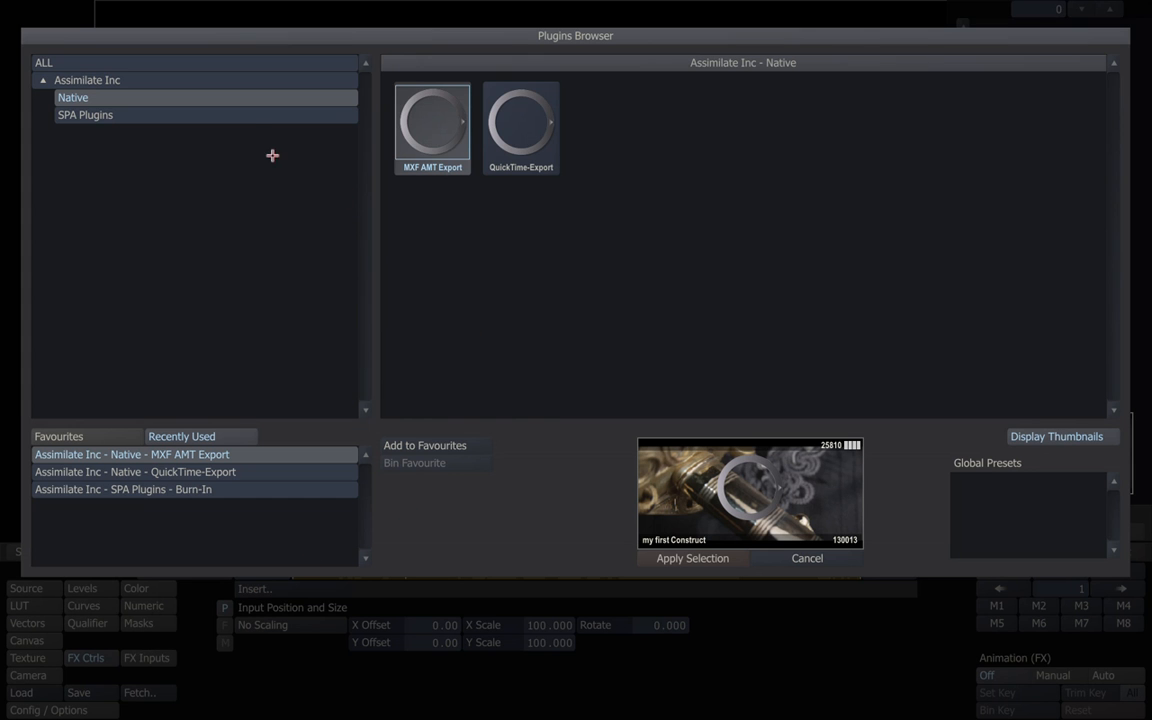
click(246, 116)
click(246, 101)
click(244, 113)
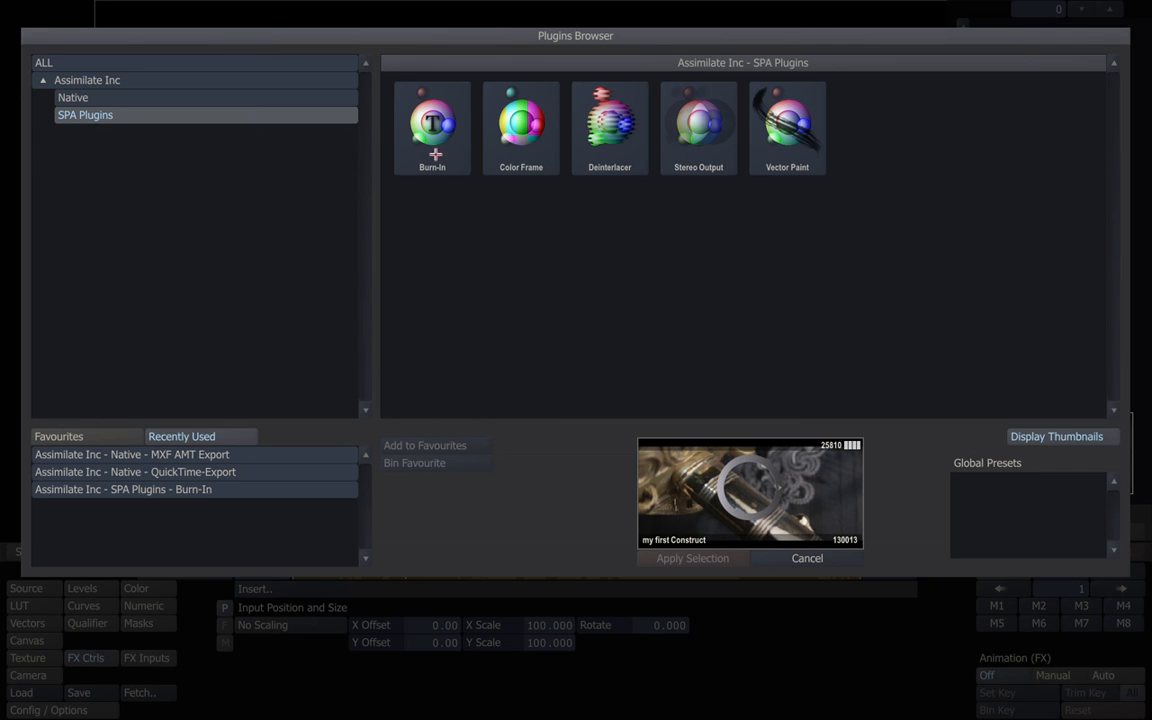
click(433, 124)
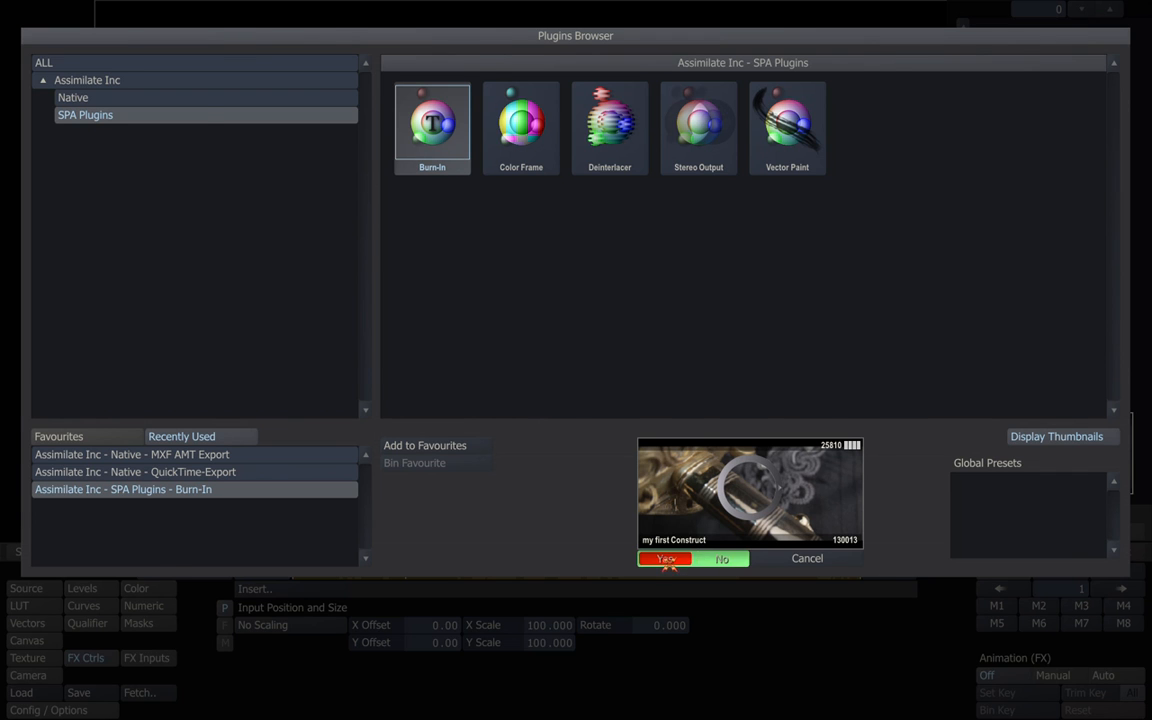
click(668, 558)
Resize the burn-in text box, enter 'day 2', and reduce the text to 89 points.
drag(576, 17, 581, 124)
drag(551, 3, 556, 66)
drag(596, 153, 598, 154)
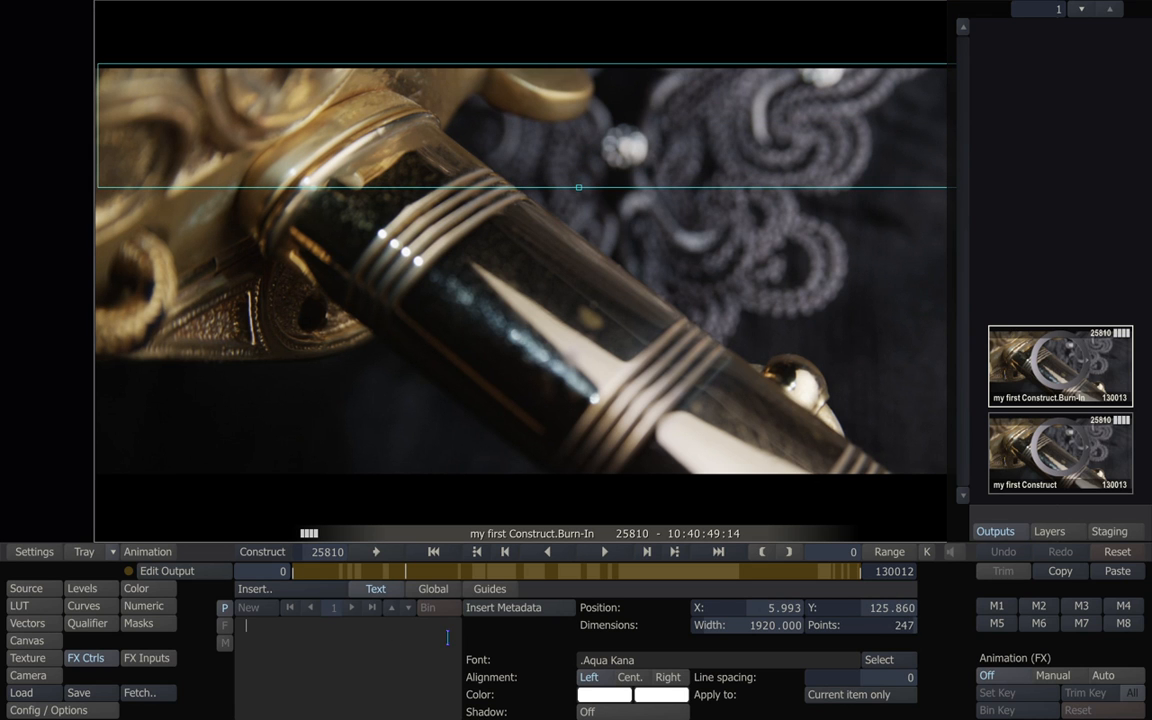
text(day 2)
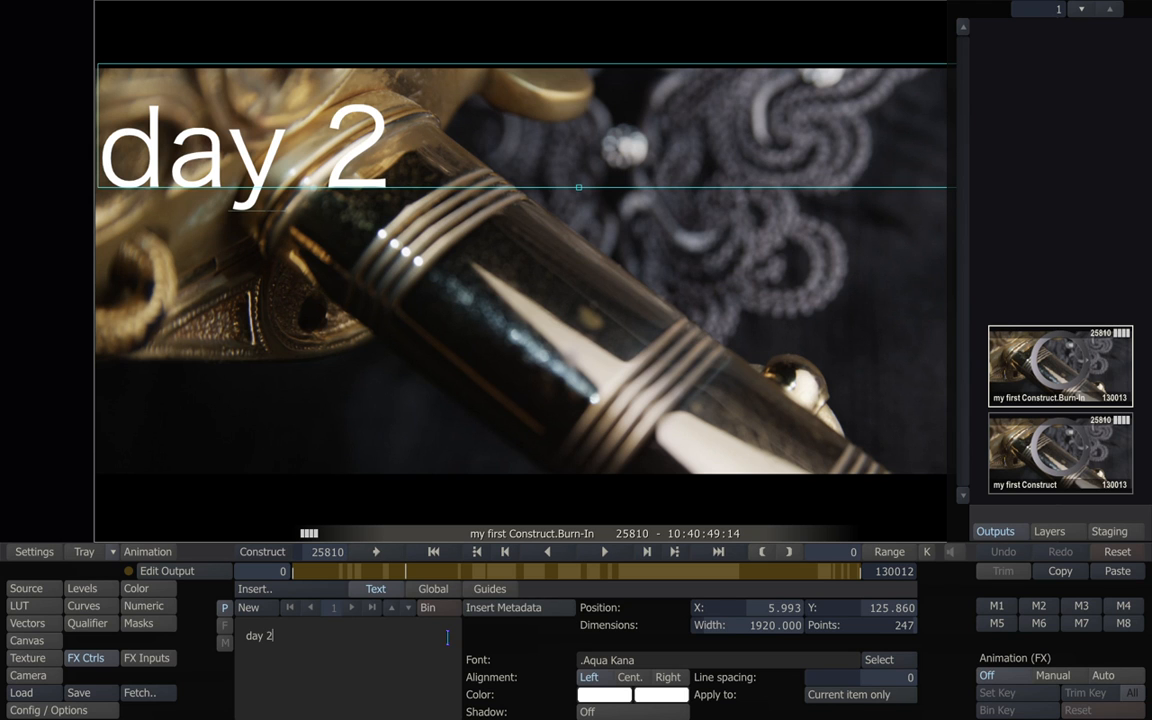
drag(893, 624, 889, 625)
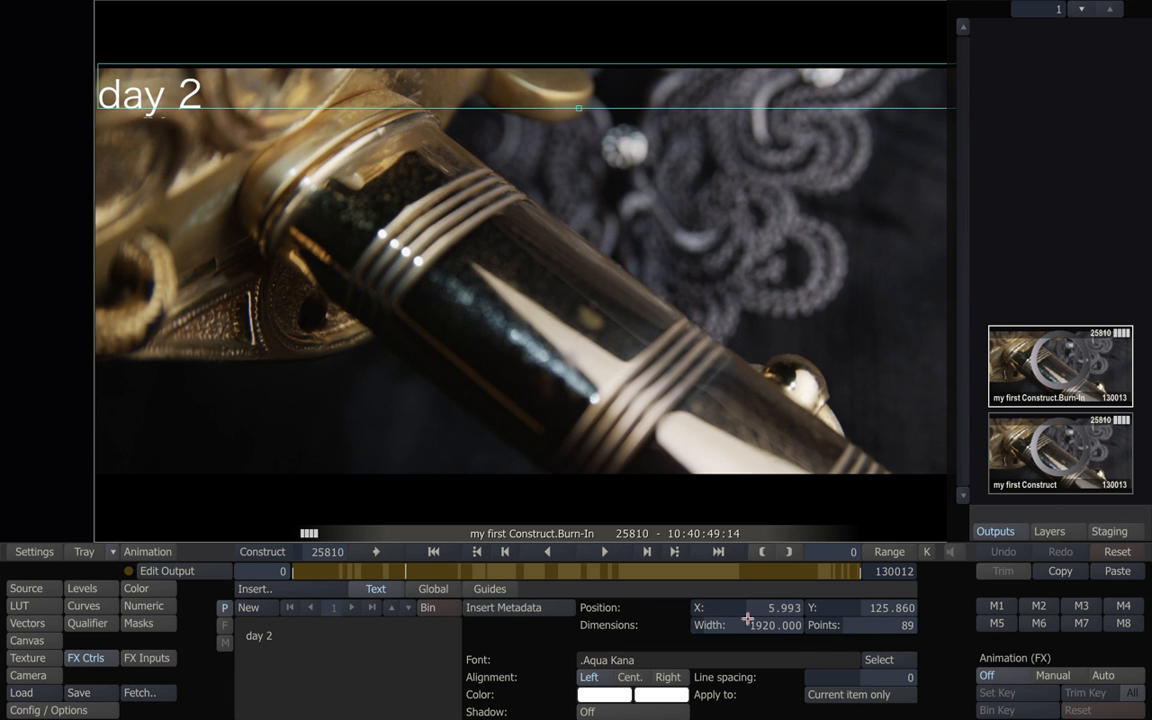
click(497, 610)
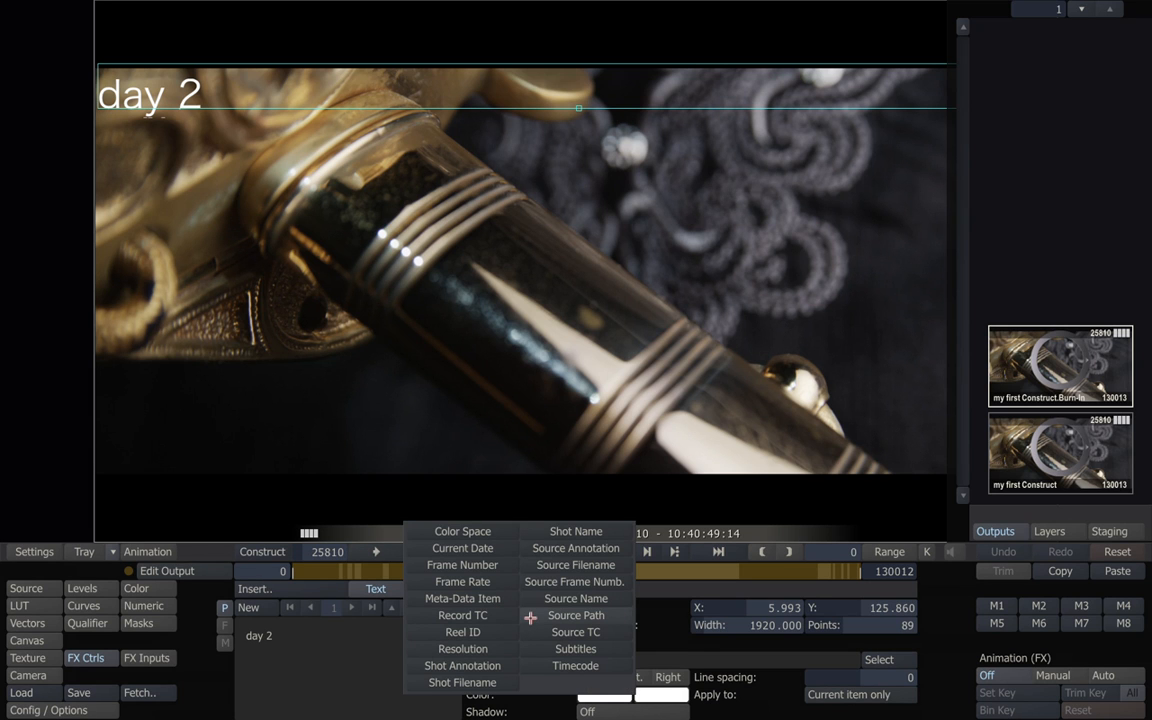
Insert Record TC after 'day 2' and move the burn-in right and down to Y 853.376.
click(476, 615)
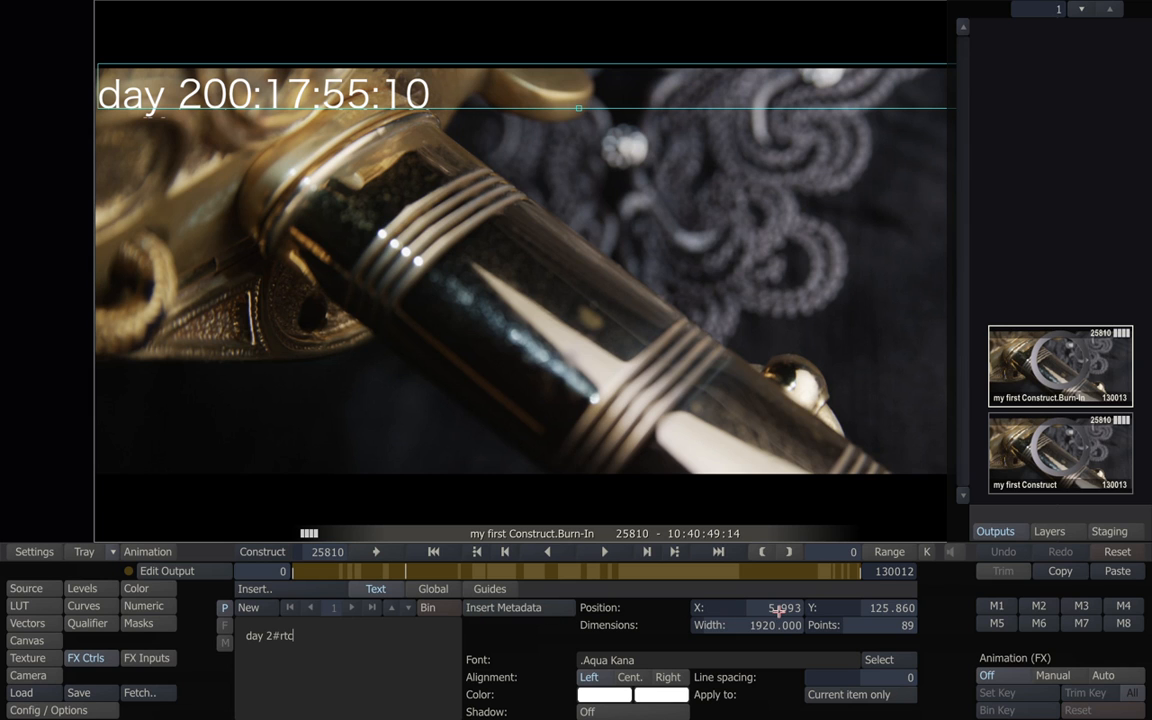
drag(775, 607, 777, 608)
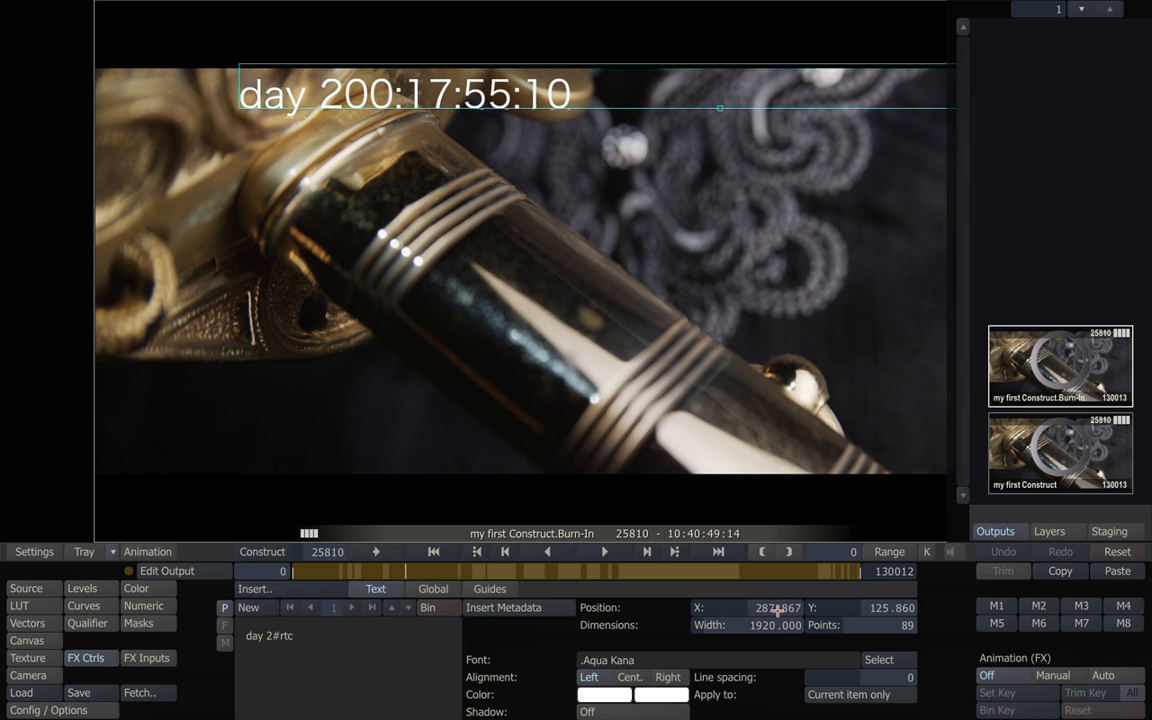
mouse_move(869, 608)
mouse_down()
mouse_move(887, 607)
mouse_move(872, 607)
mouse_up()
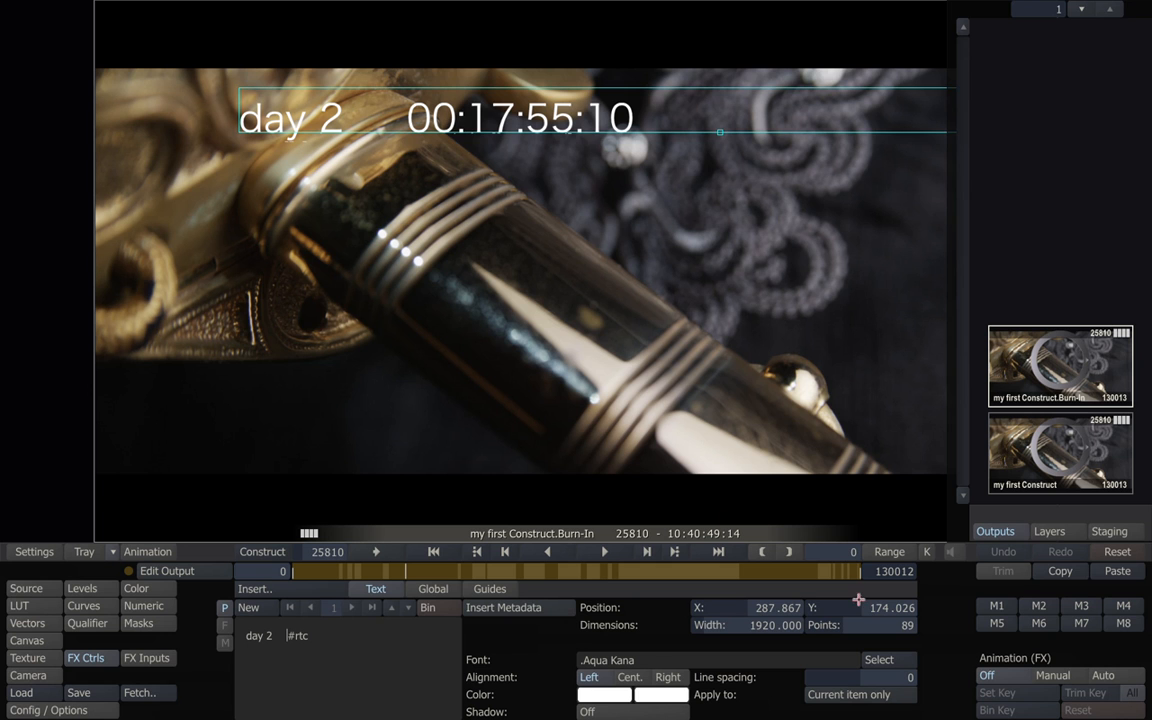
drag(874, 607, 884, 607)
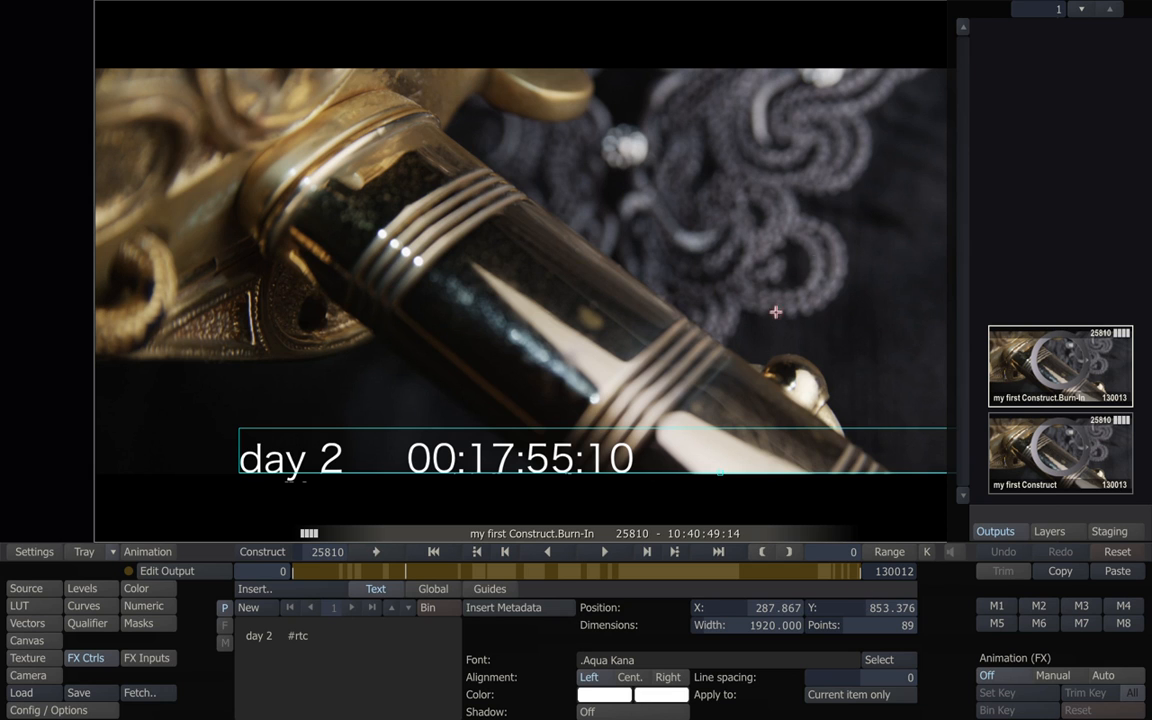
Fit the frame in the viewer and lower the burn-in to Y 965.242 in the bottom letterbox bar.
mouse_move(732, 43)
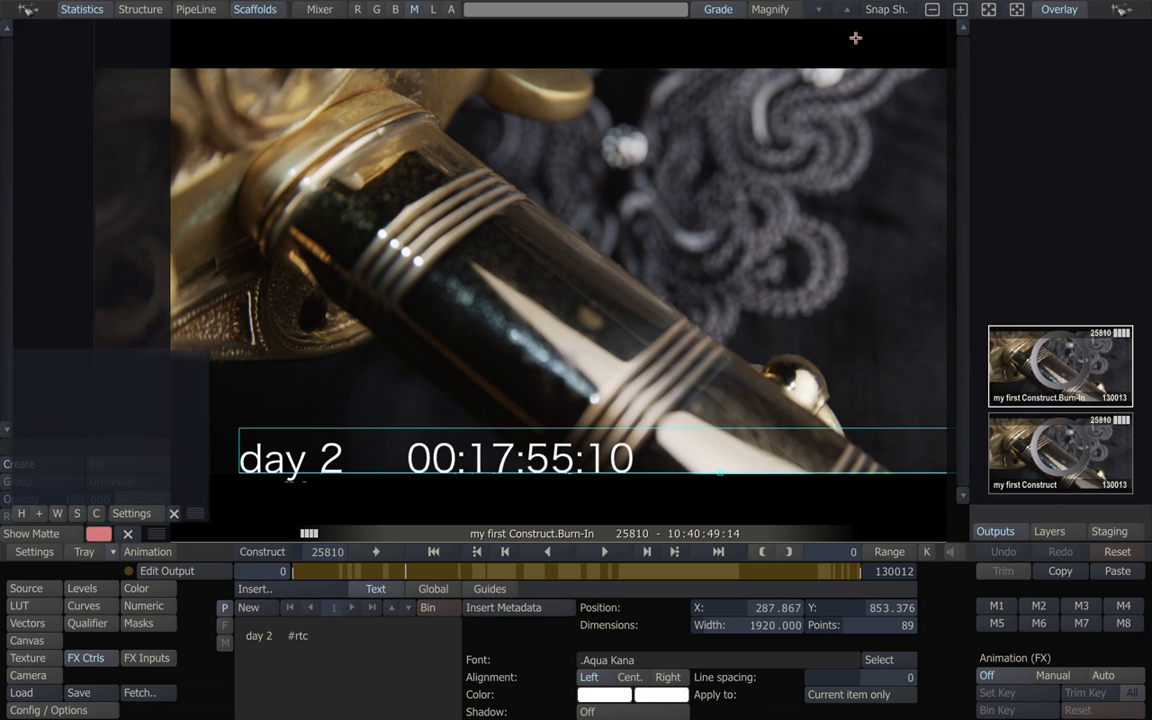
click(933, 10)
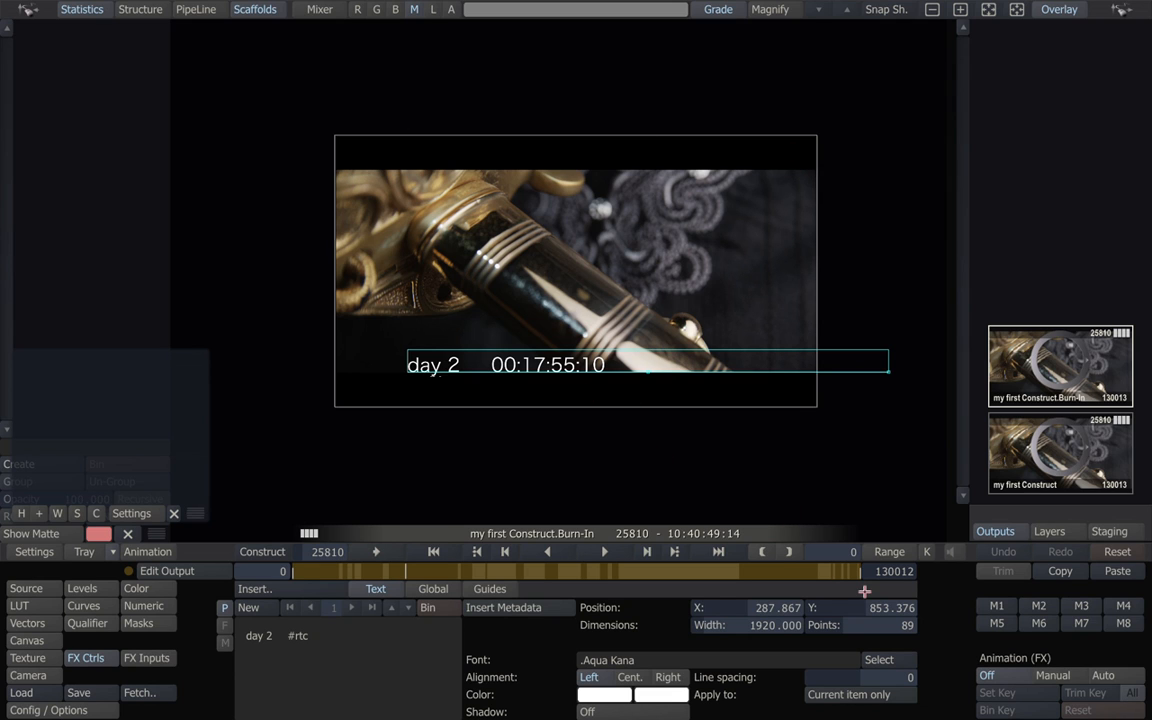
drag(887, 607, 880, 604)
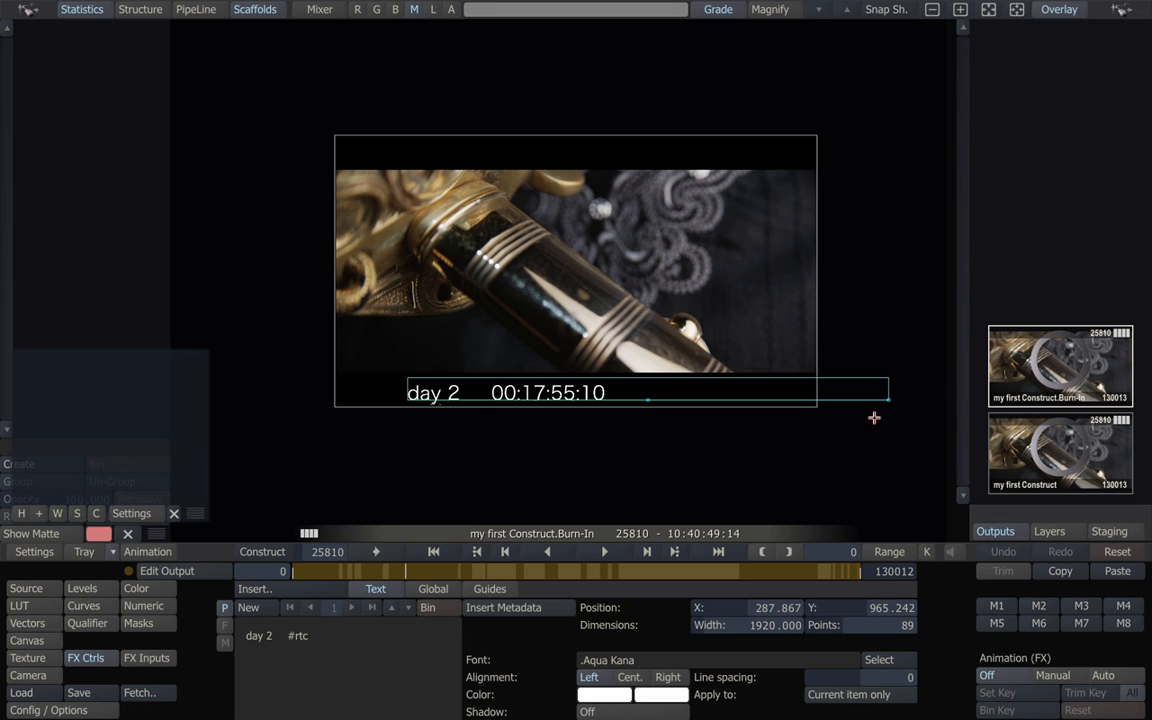
Switch to the output node graph and load my first Construct.Burn-In into the player.
right_click(318, 395)
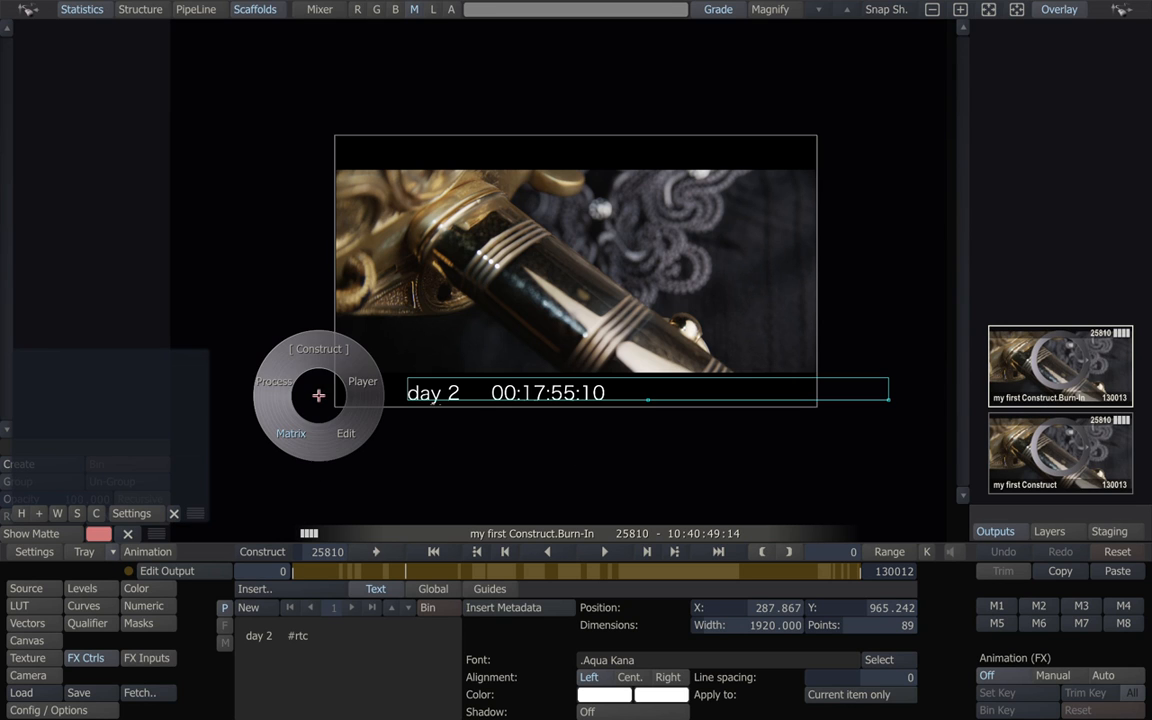
click(299, 321)
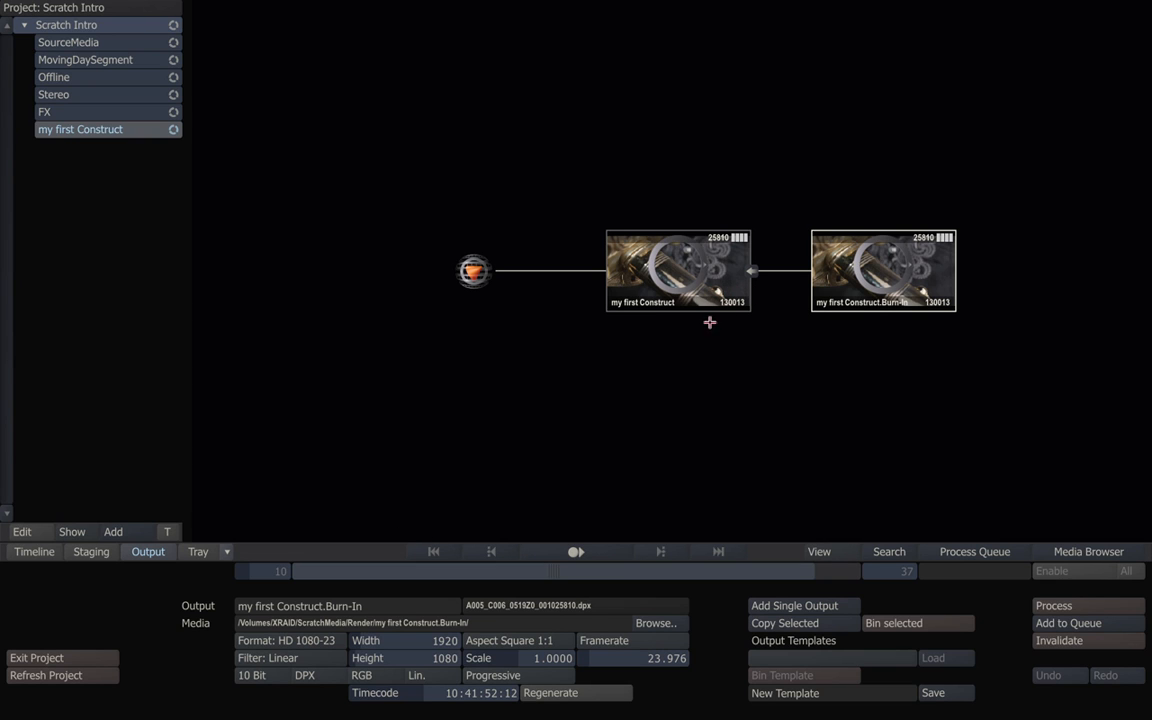
click(605, 551)
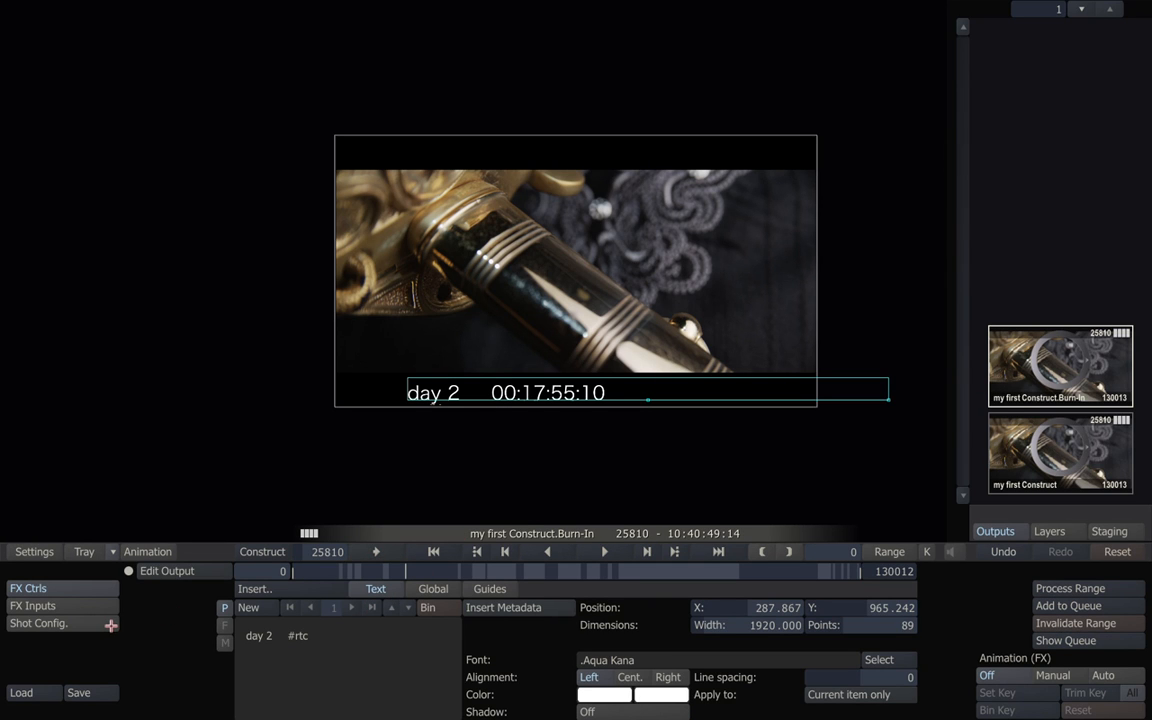
Apply the Native QuickTime-Export plugin after the burn-in, producing Apple ProRes 422 (LT) output.
click(247, 589)
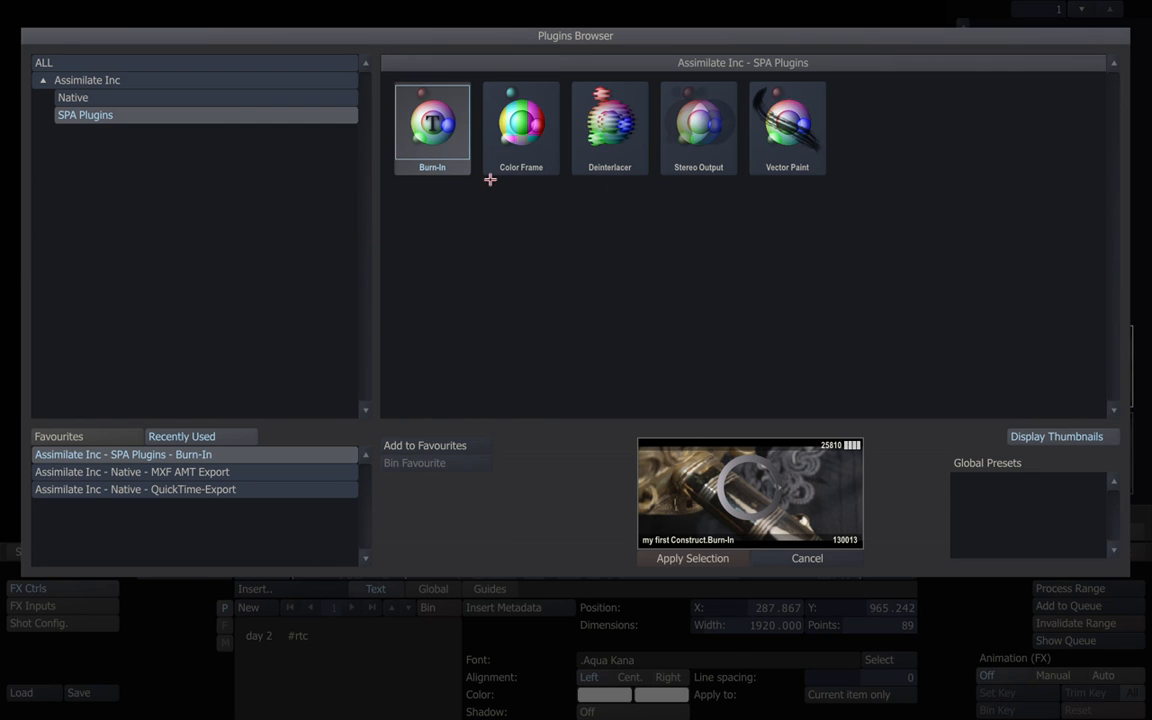
click(210, 97)
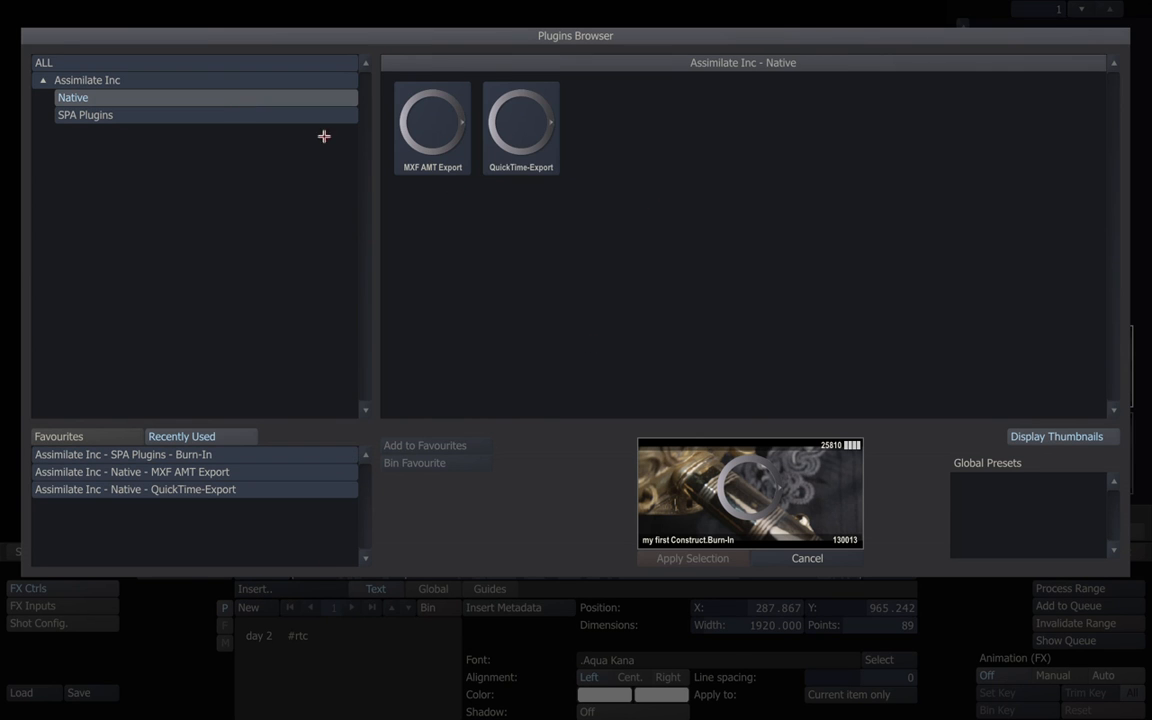
click(513, 141)
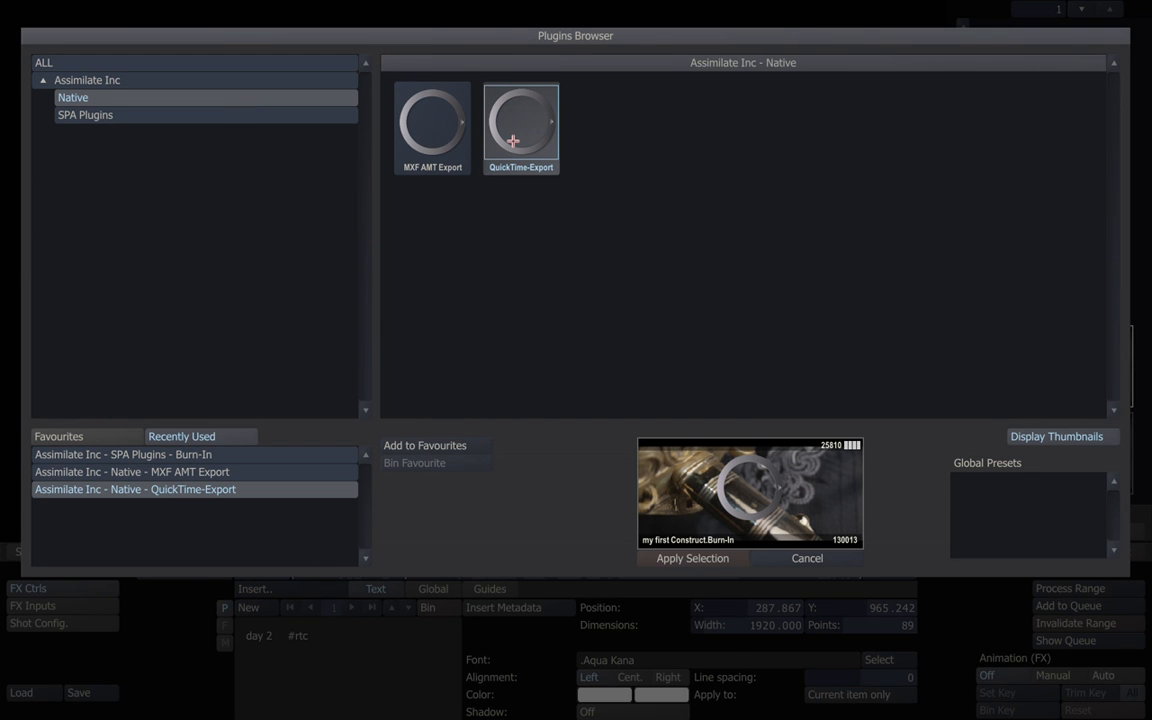
click(688, 558)
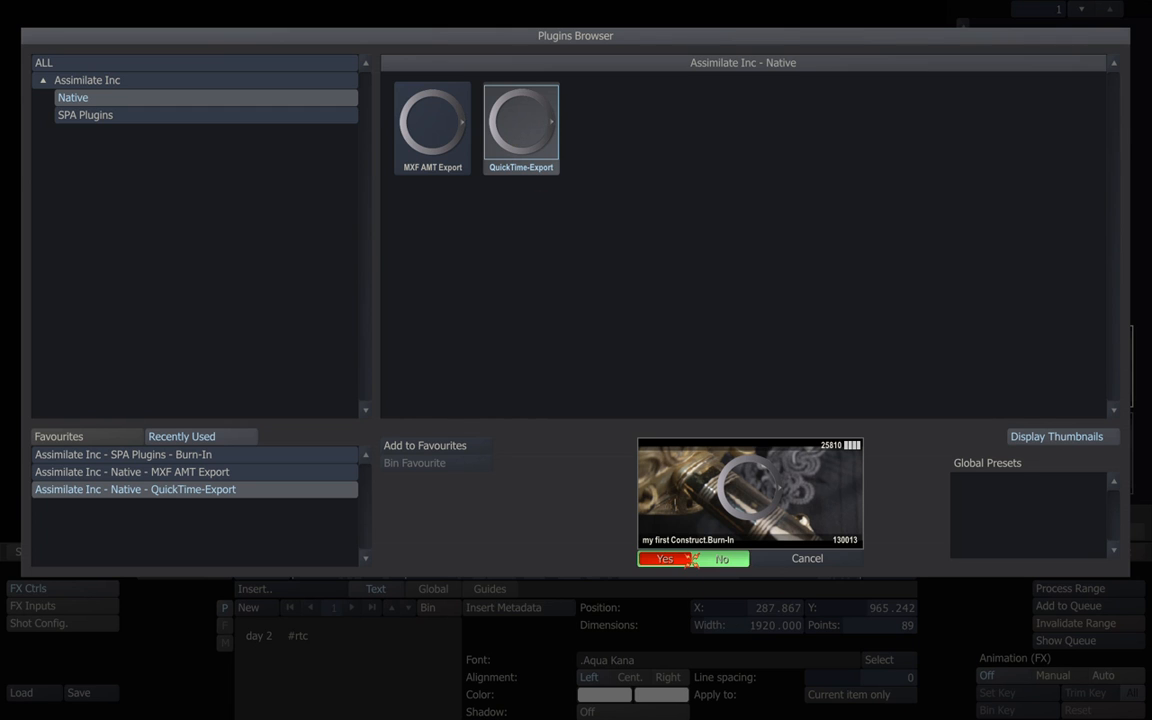
click(684, 559)
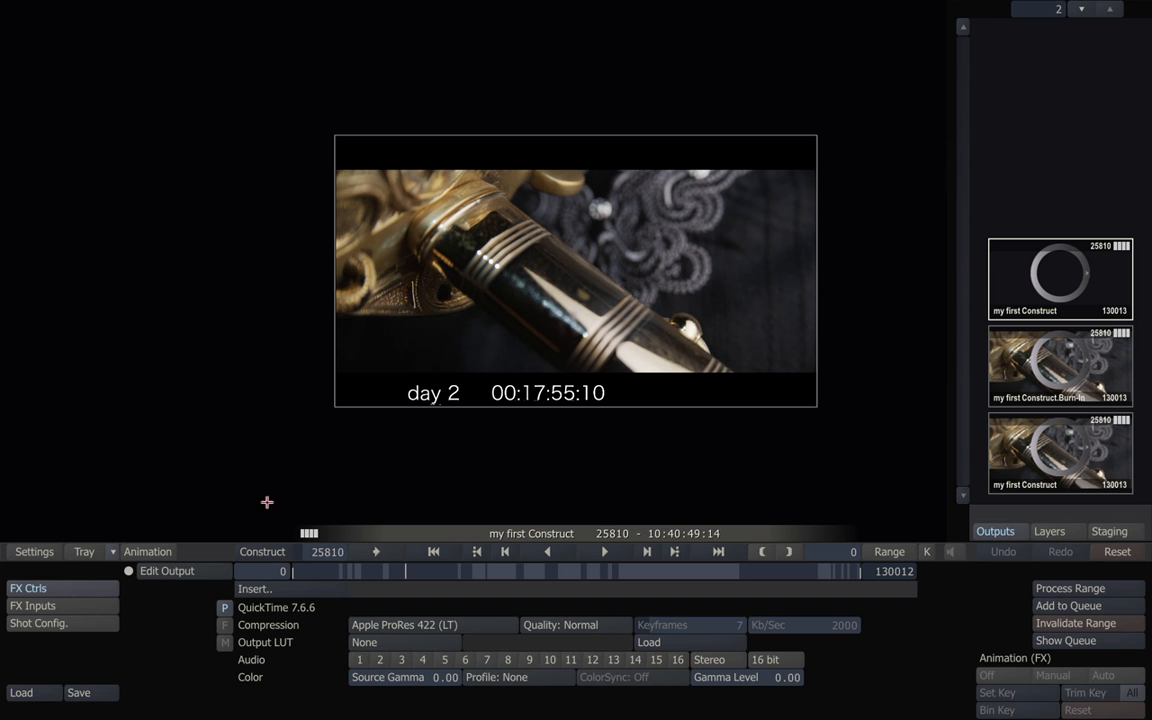
Inspect the Process Queue showing my first Construct idle at frames 0–130012, then close it.
click(262, 553)
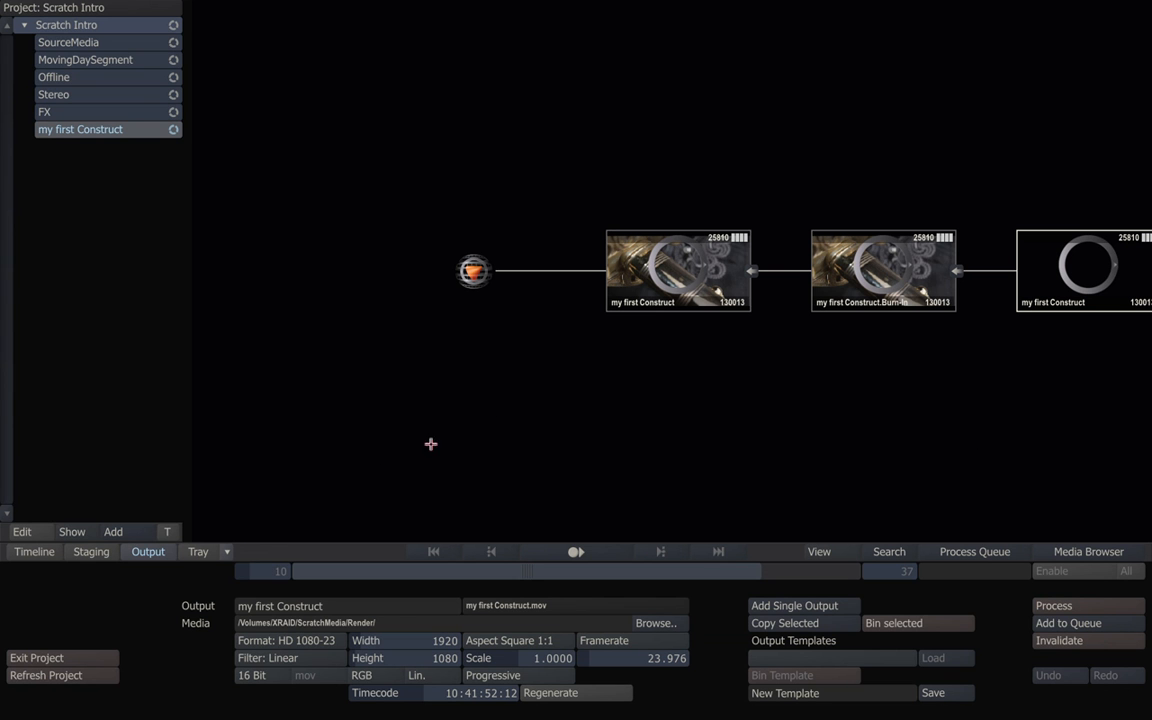
drag(905, 383, 753, 391)
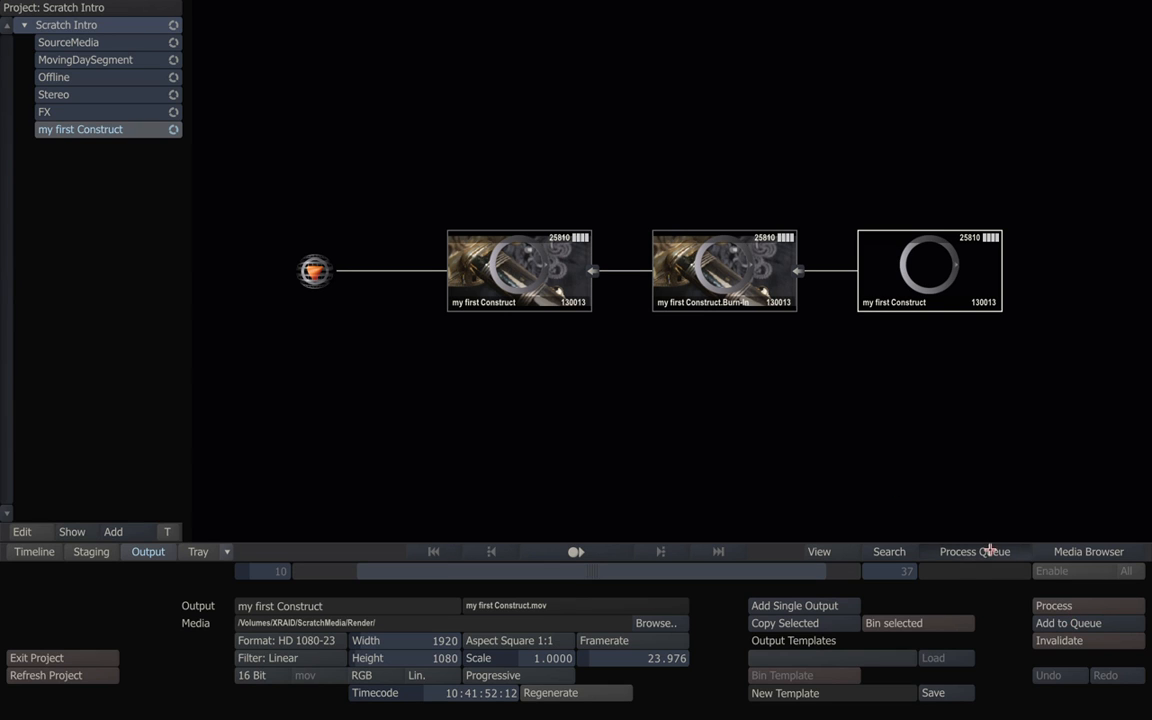
click(925, 550)
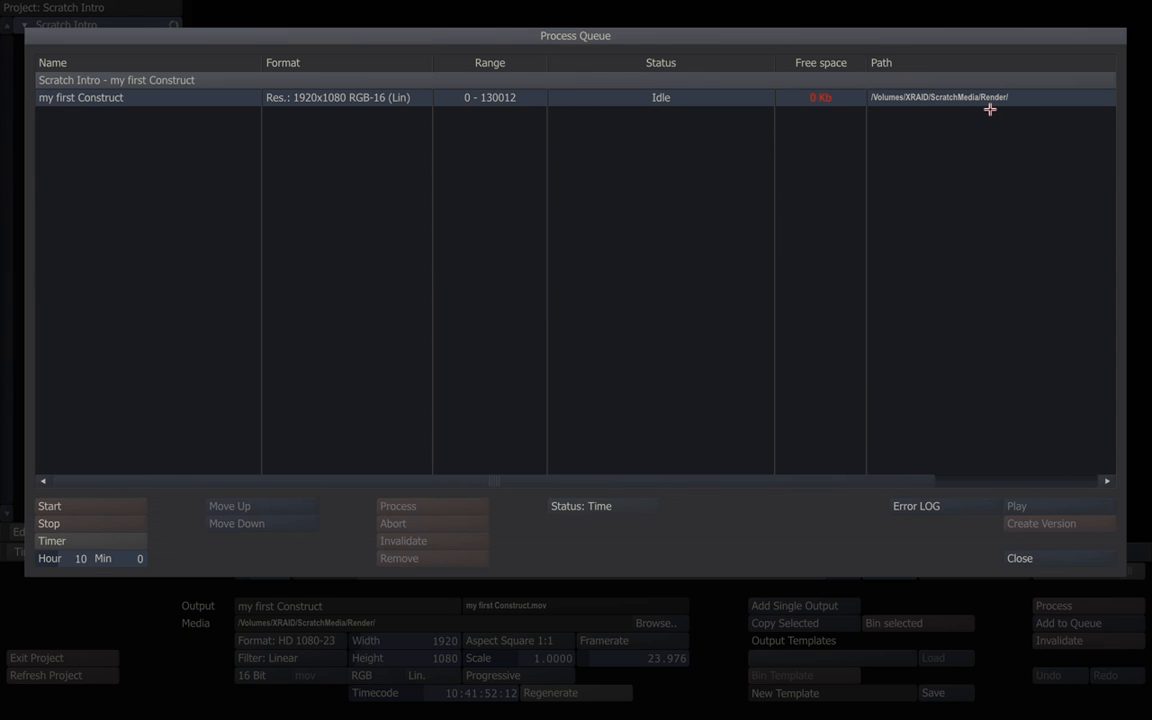
click(1020, 559)
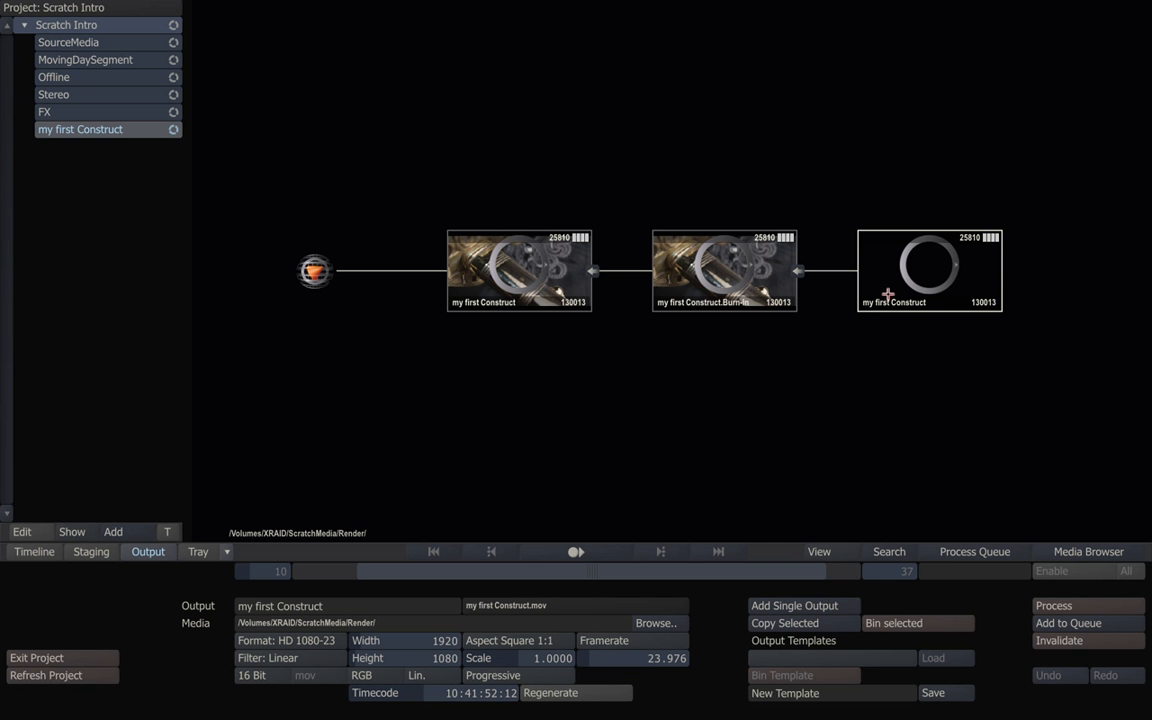
Add a 10-bit DPX single output branching from the first my first Construct node, undoing the misplaced one.
click(783, 603)
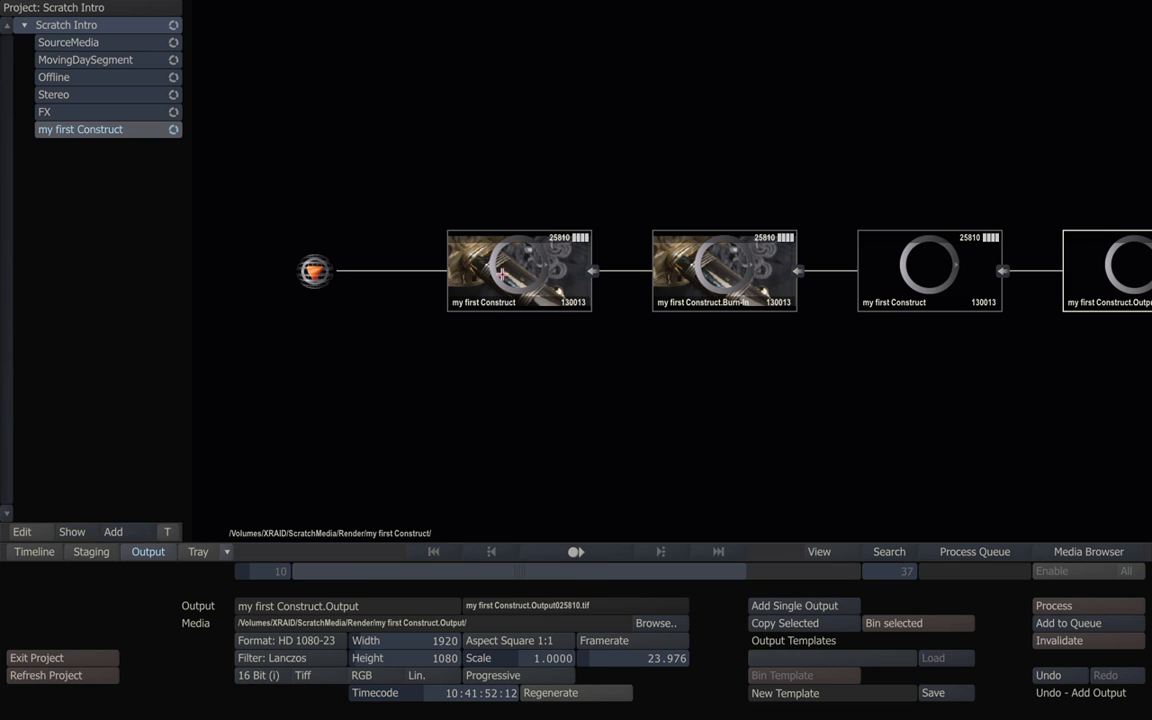
click(481, 305)
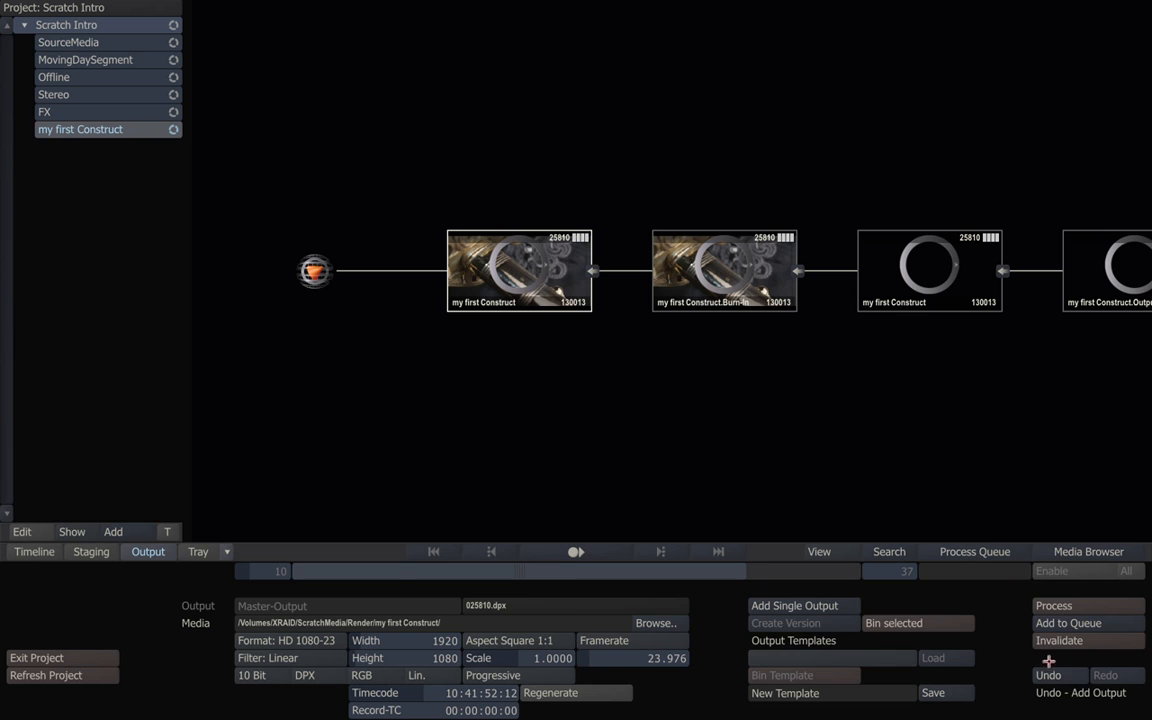
key(ctrl+z)
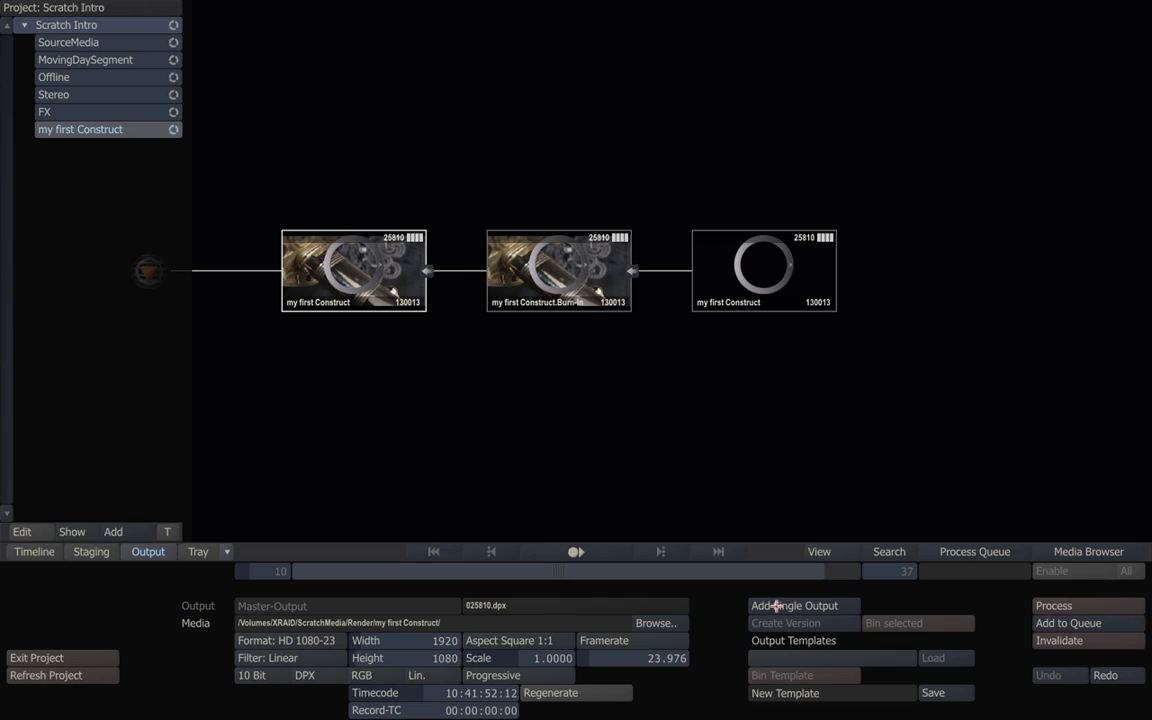
click(776, 605)
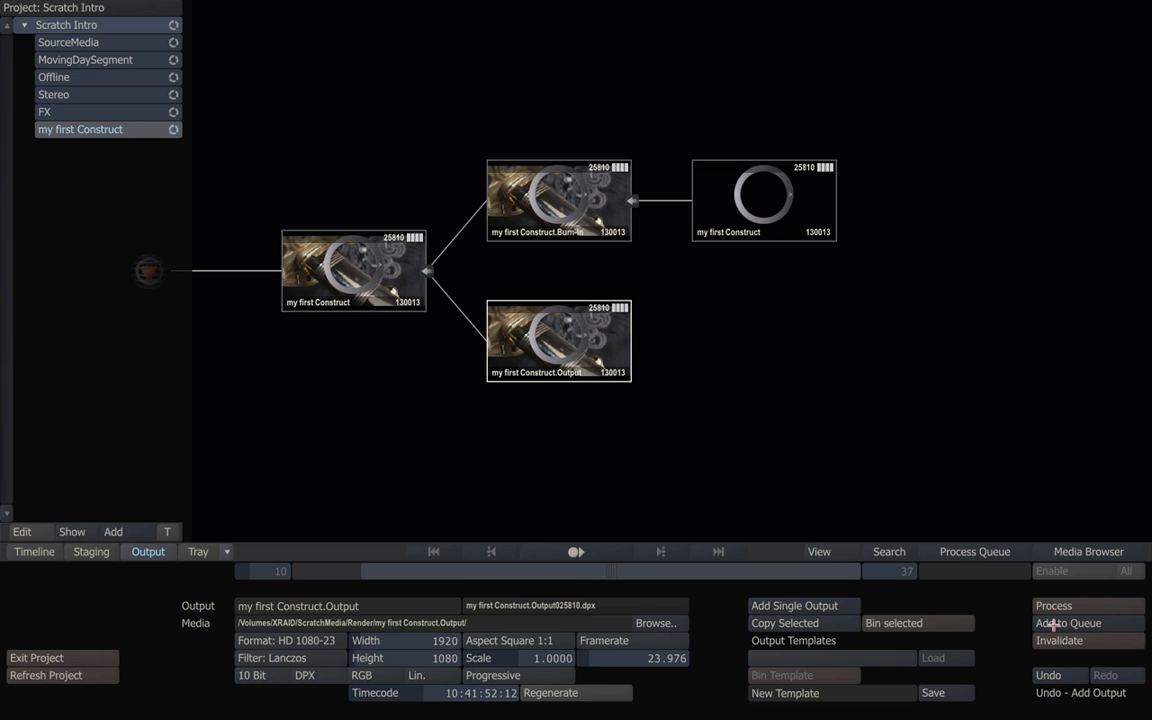
click(974, 551)
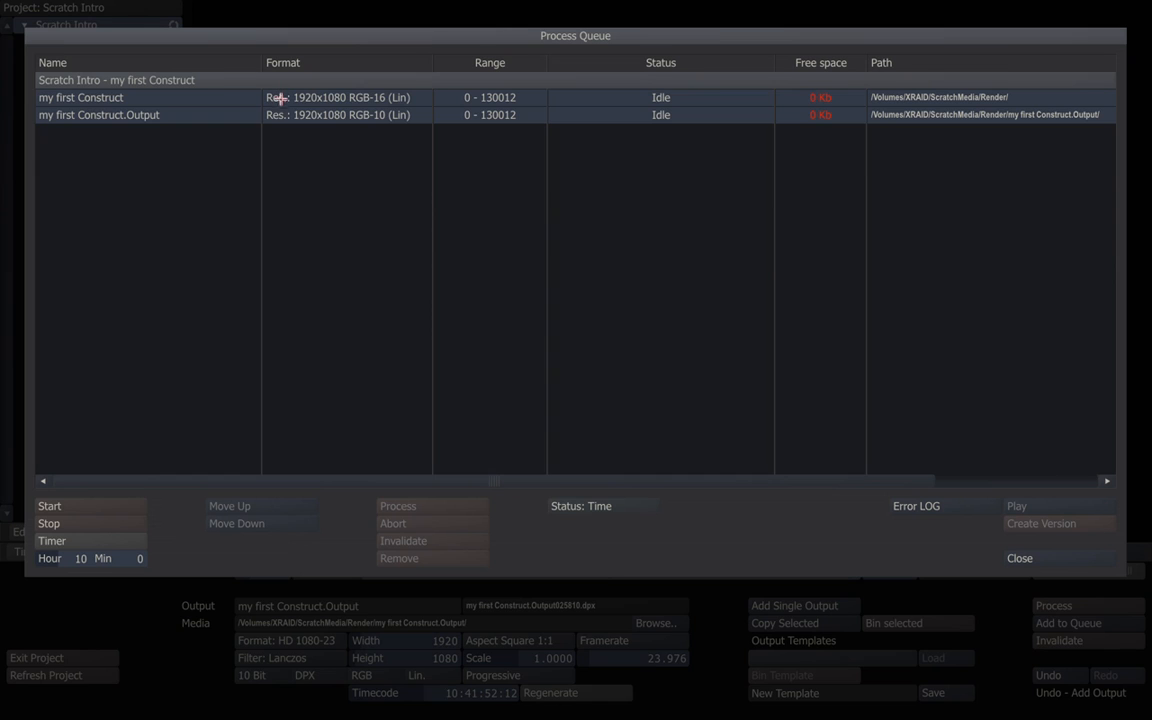
click(347, 97)
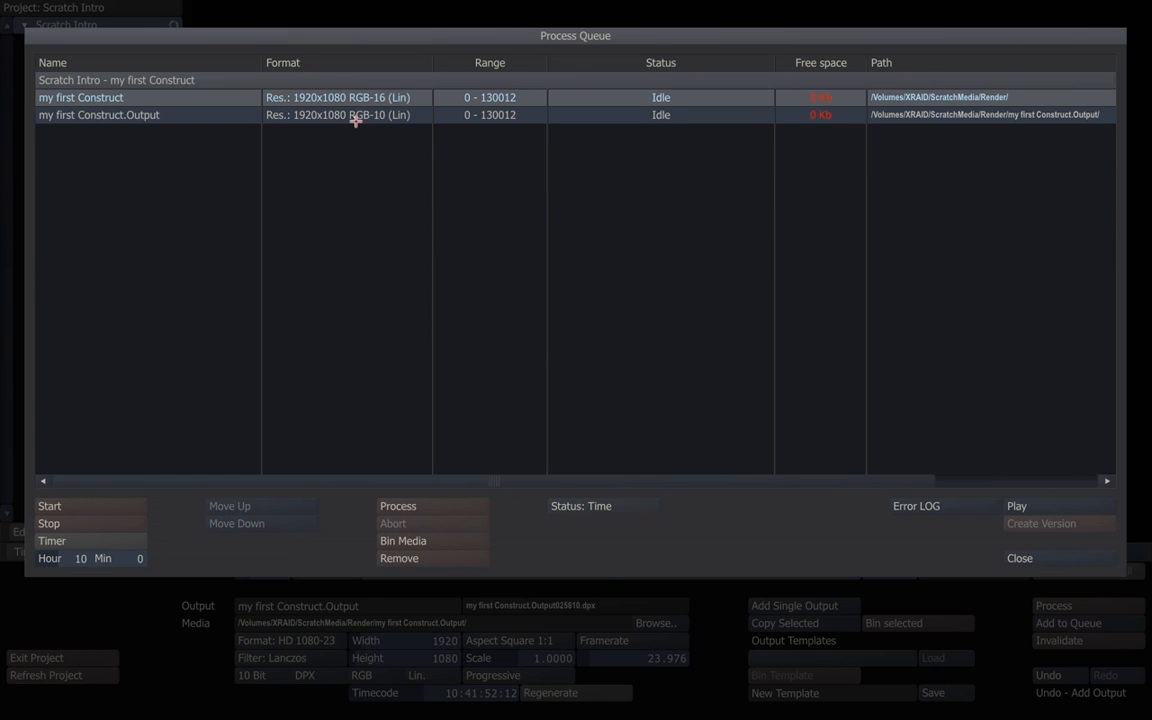
click(1024, 556)
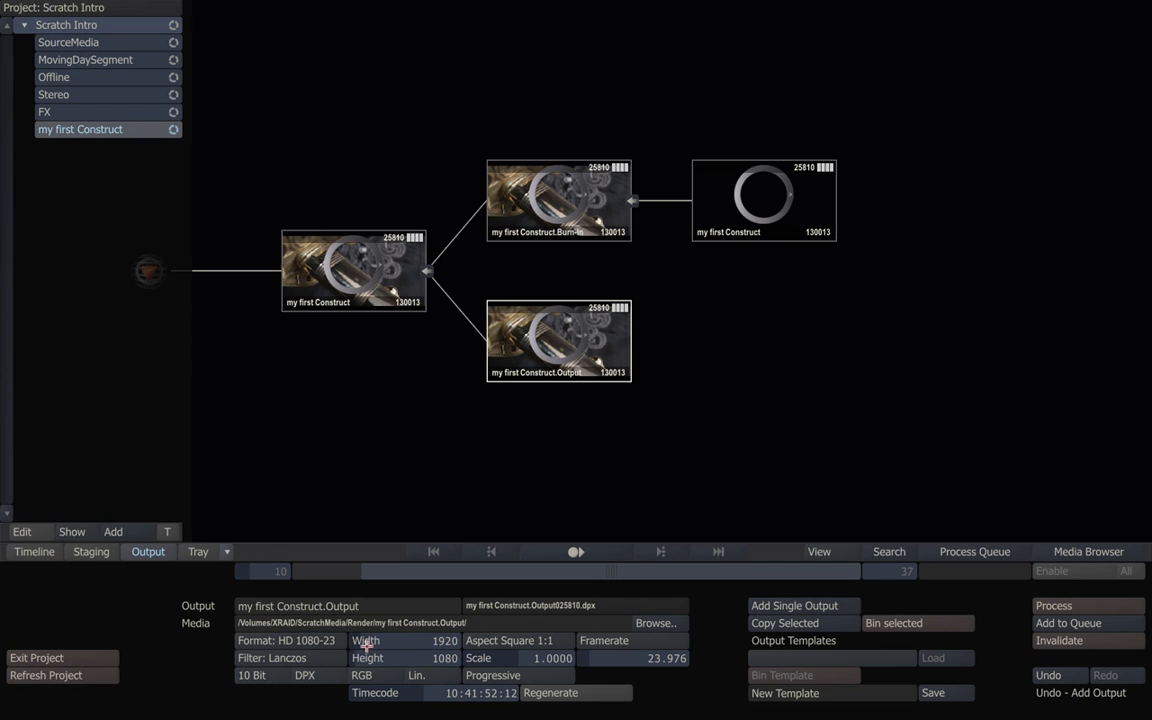
click(323, 676)
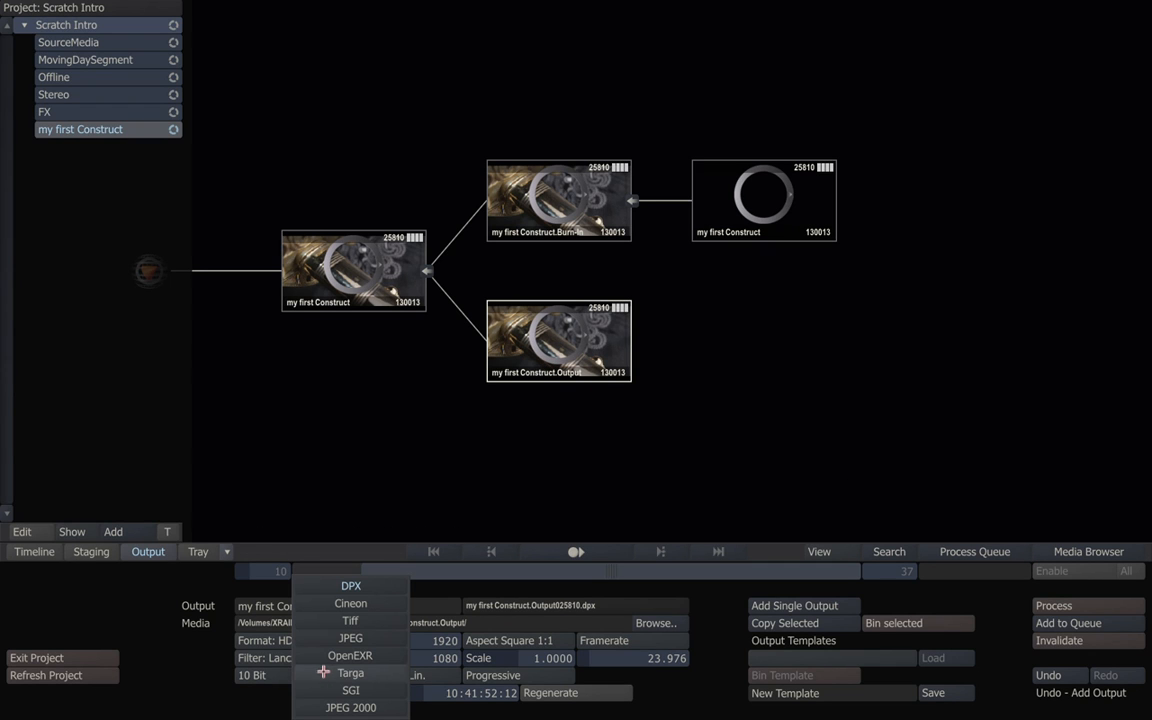
click(331, 588)
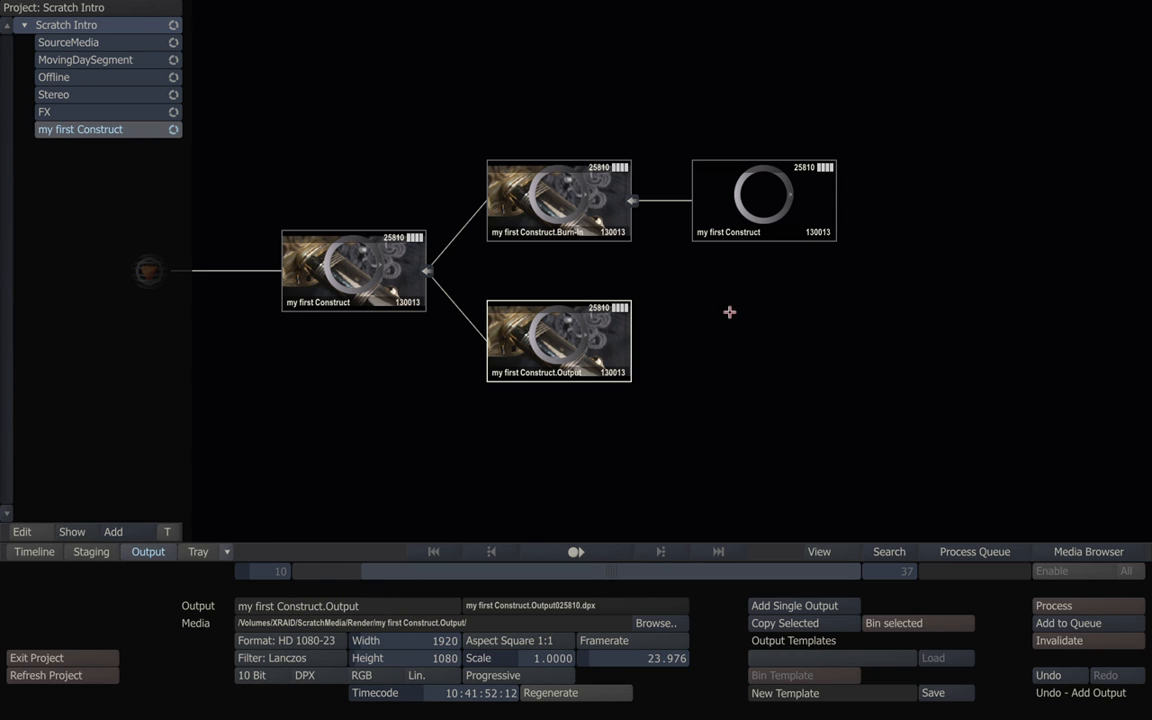
click(749, 192)
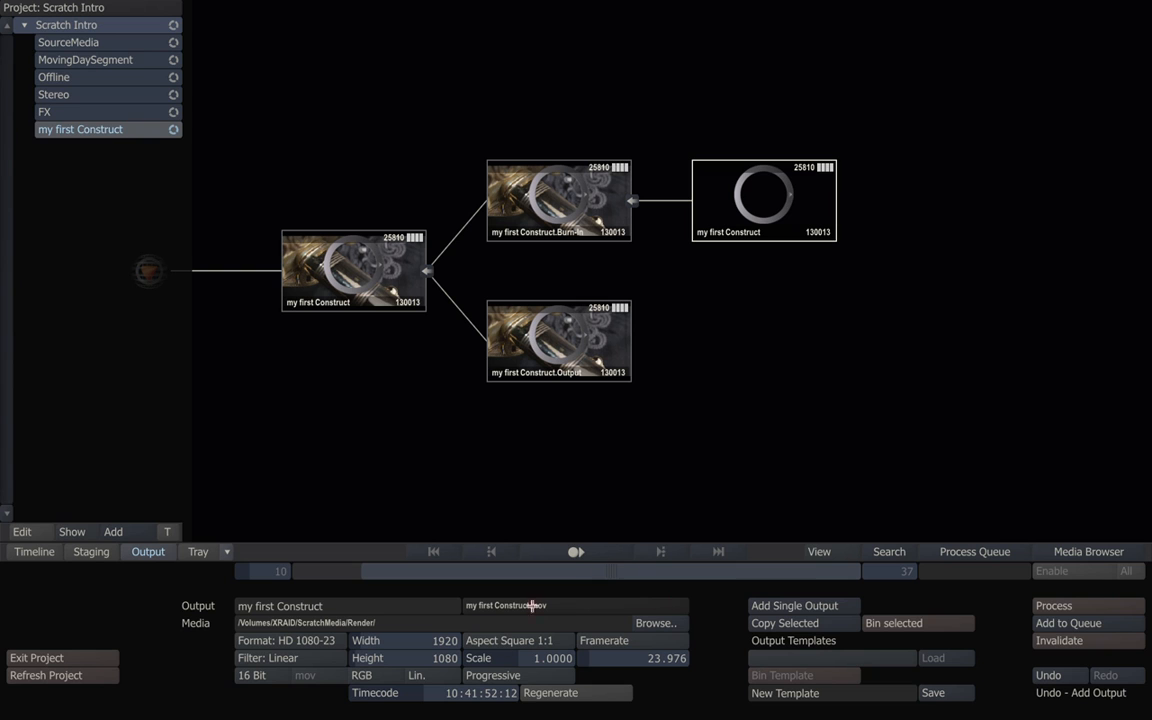
click(575, 551)
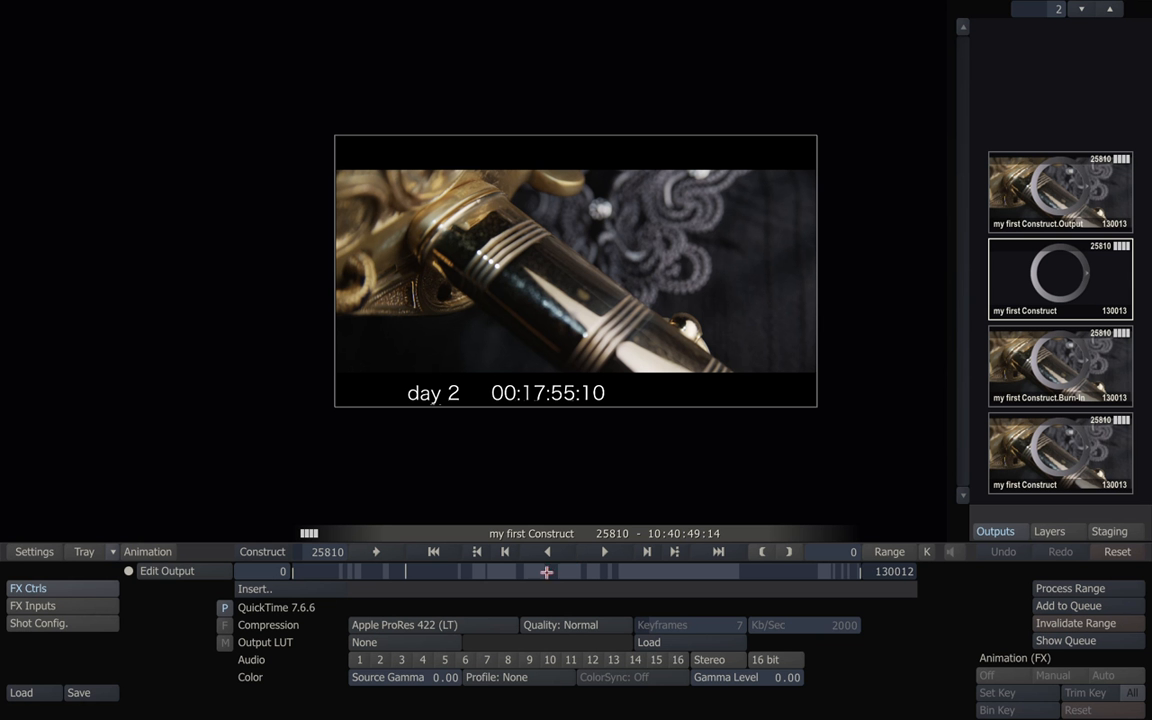
click(447, 625)
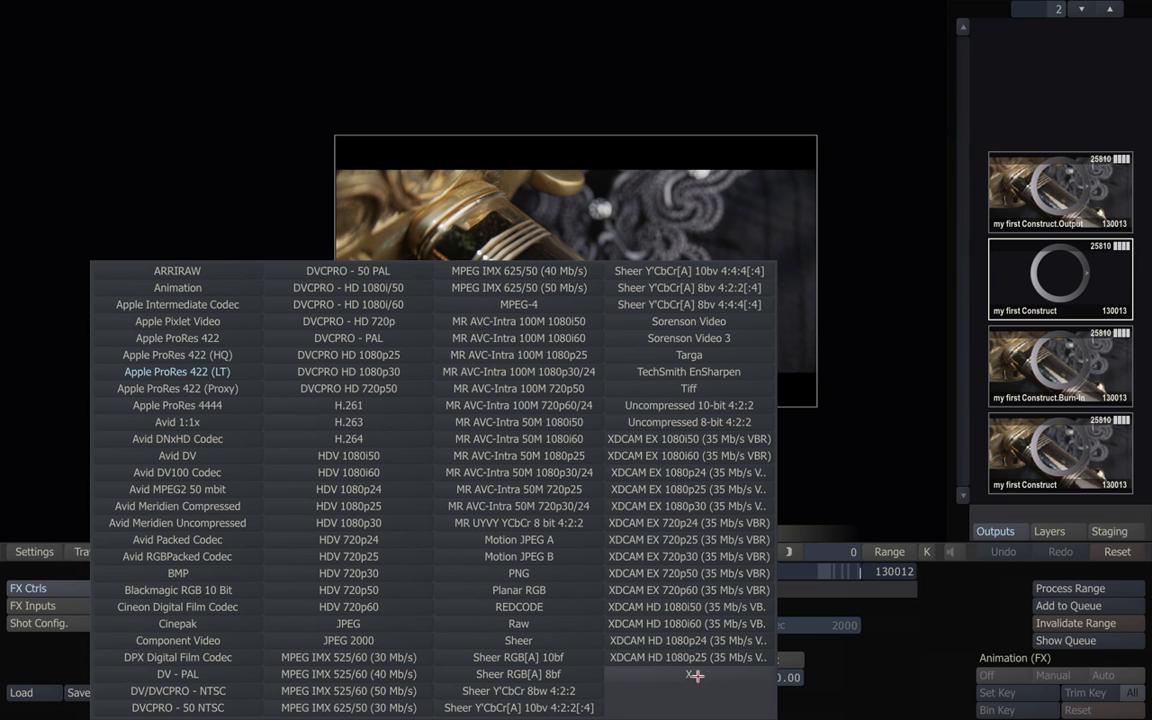
click(809, 709)
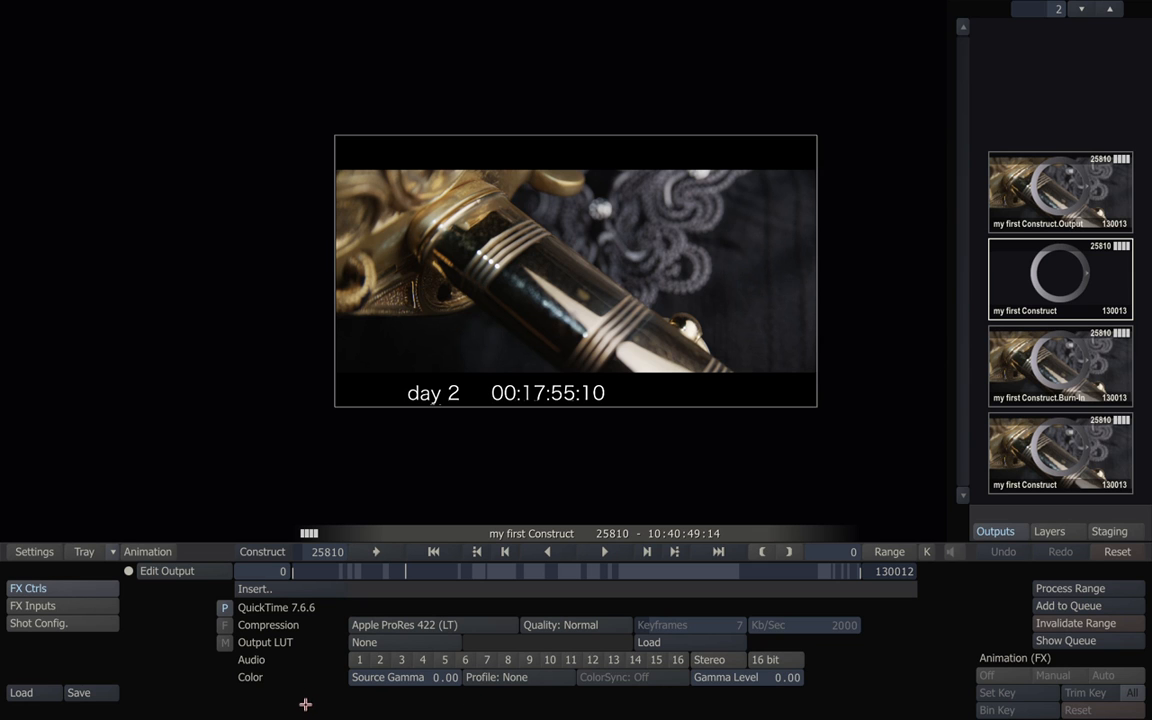
click(254, 551)
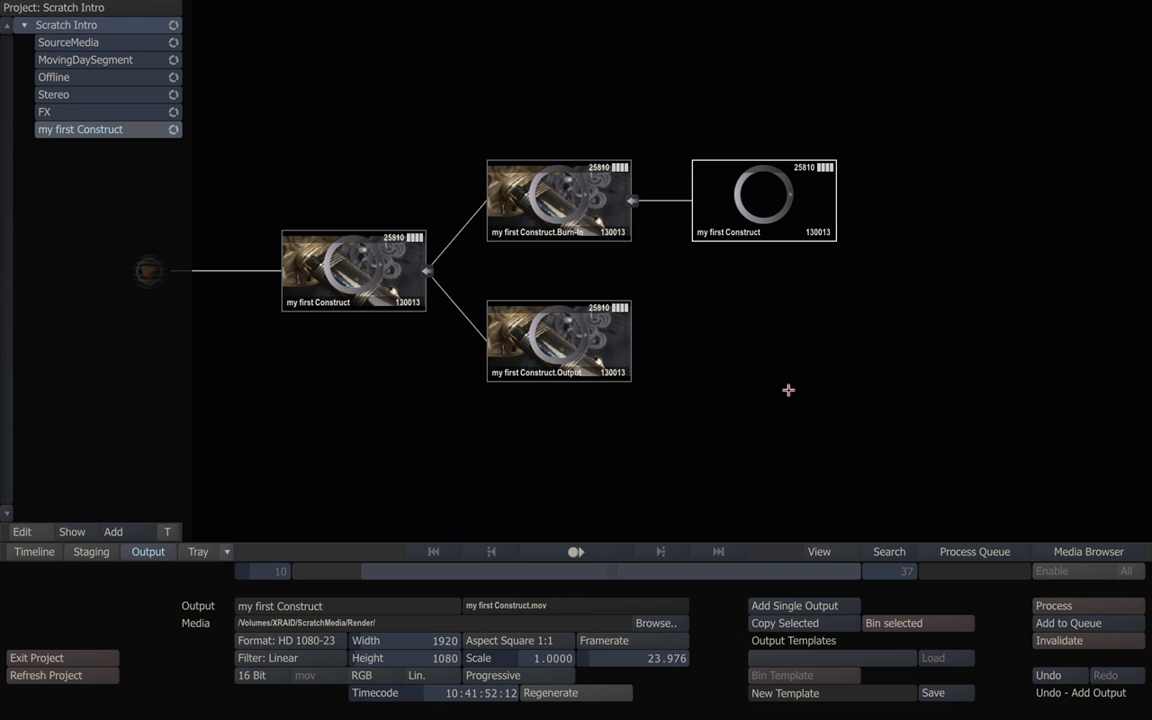
Start rendering the 'my first Construct' job's two queued outputs from the render queue.
click(977, 552)
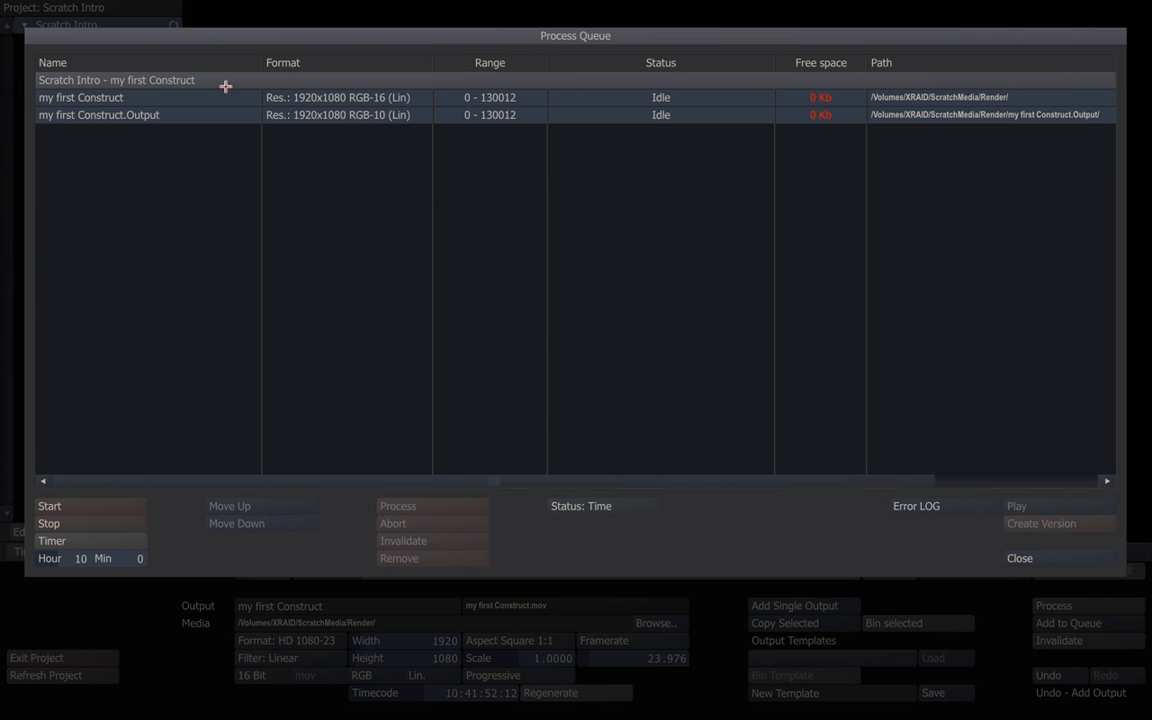
click(142, 98)
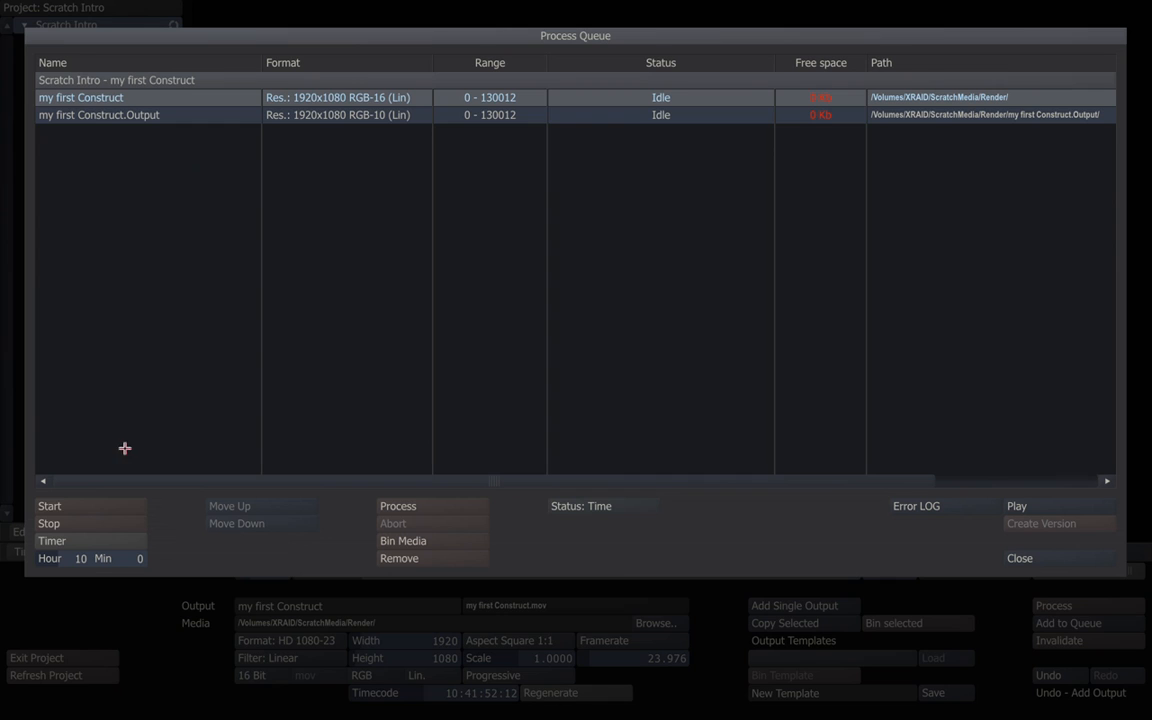
click(61, 507)
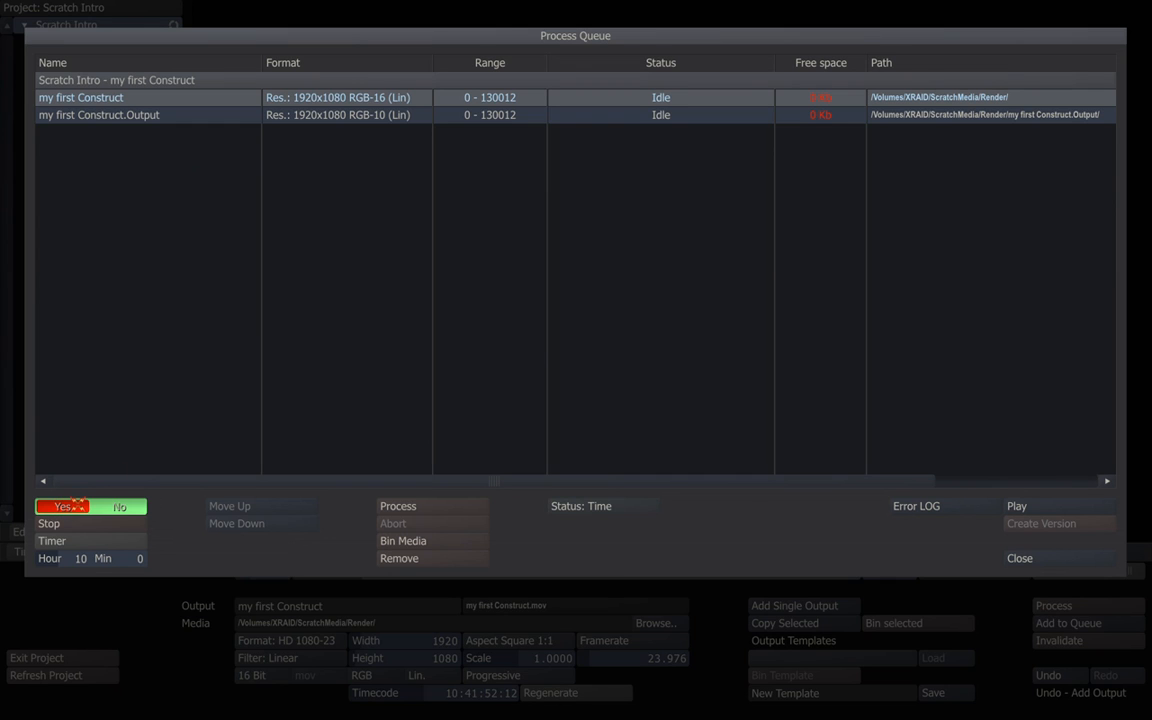
click(76, 506)
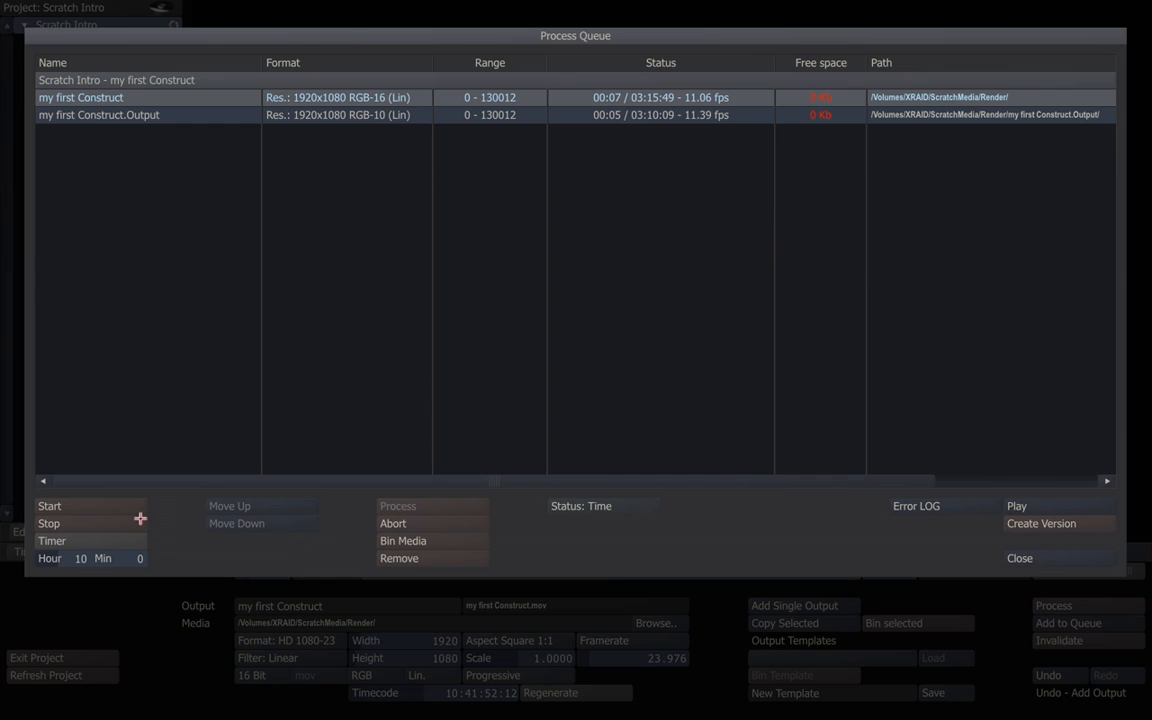
Stop the running renders after a few seconds and close the render queue.
click(62, 524)
click(62, 524)
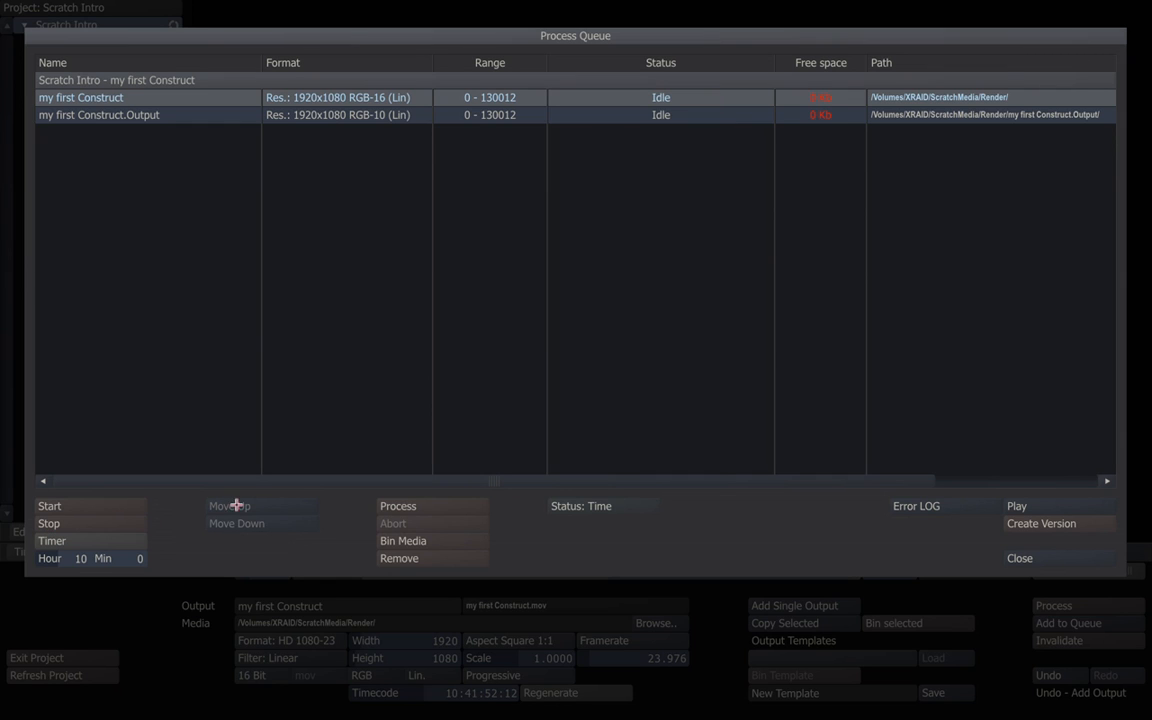
click(1015, 559)
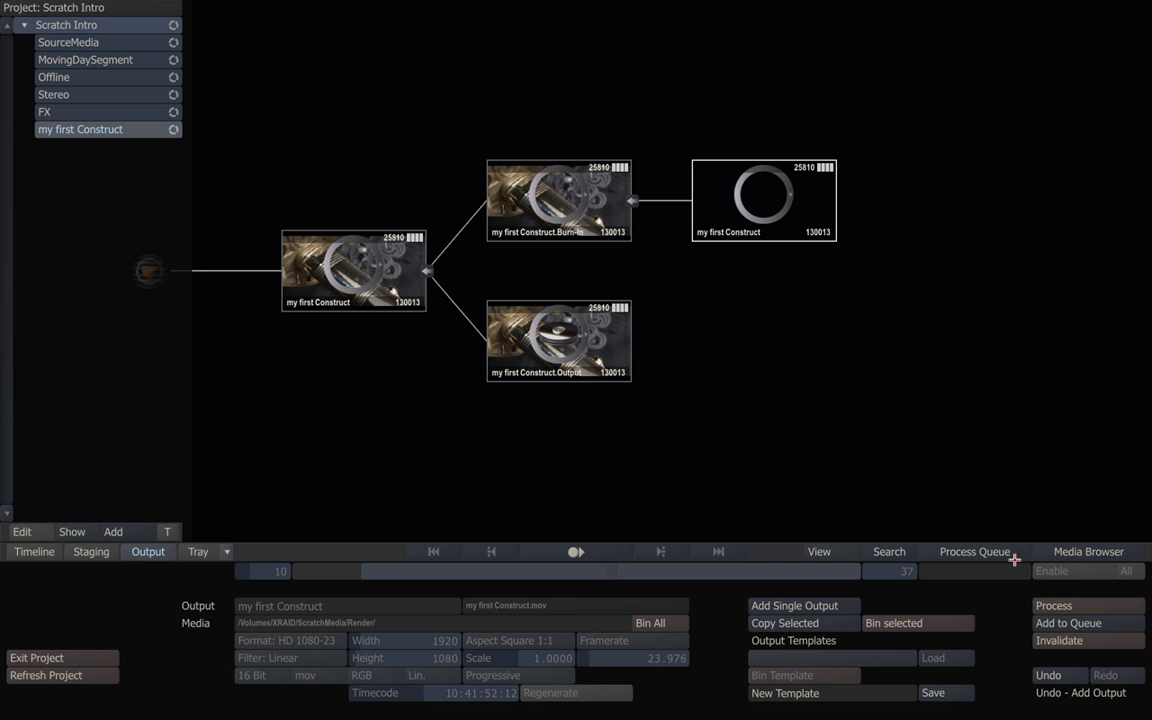